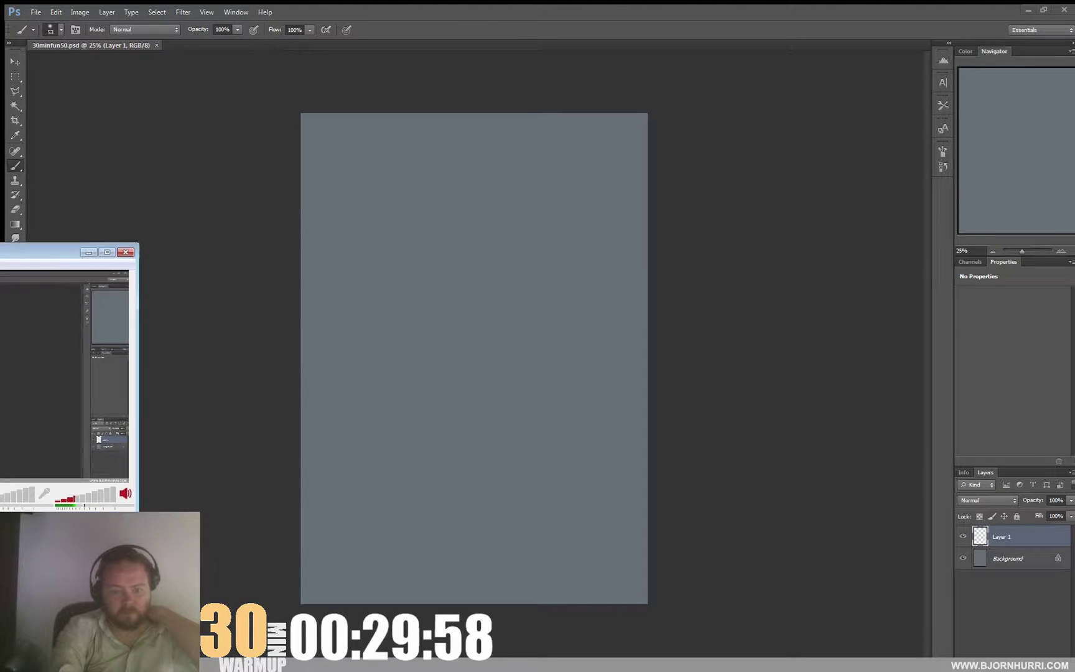
# Step: Sample the grey-blue canvas colour and lighten the foreground colour to 9eb0bc
pyautogui.click(241, 214)
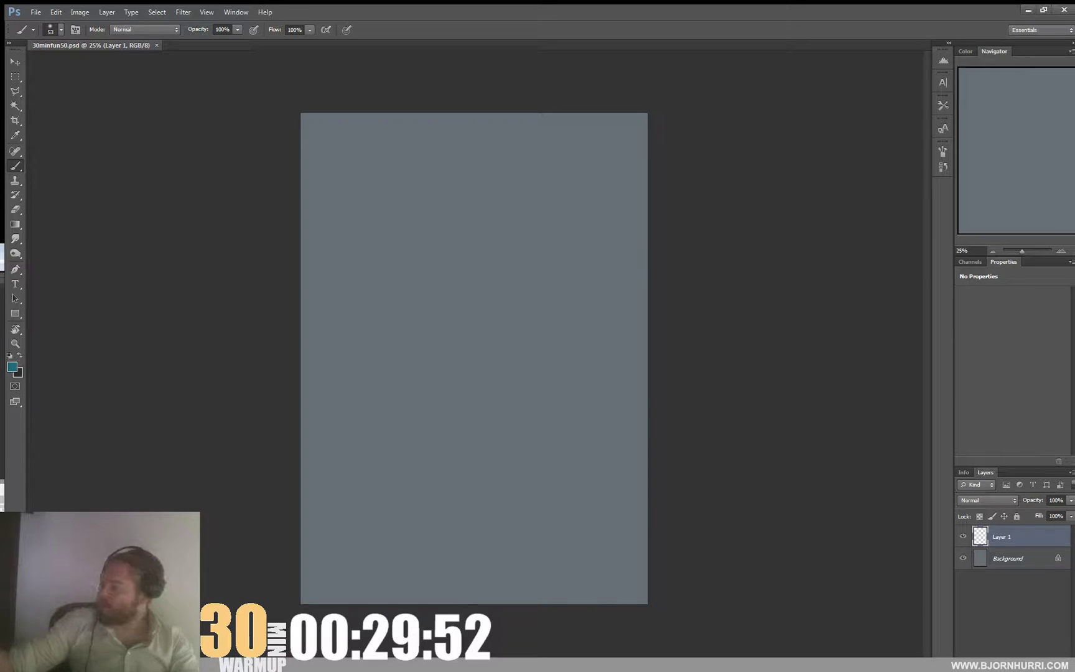
pyautogui.keyDown('alt'); pyautogui.click(360, 243); pyautogui.keyUp('alt')
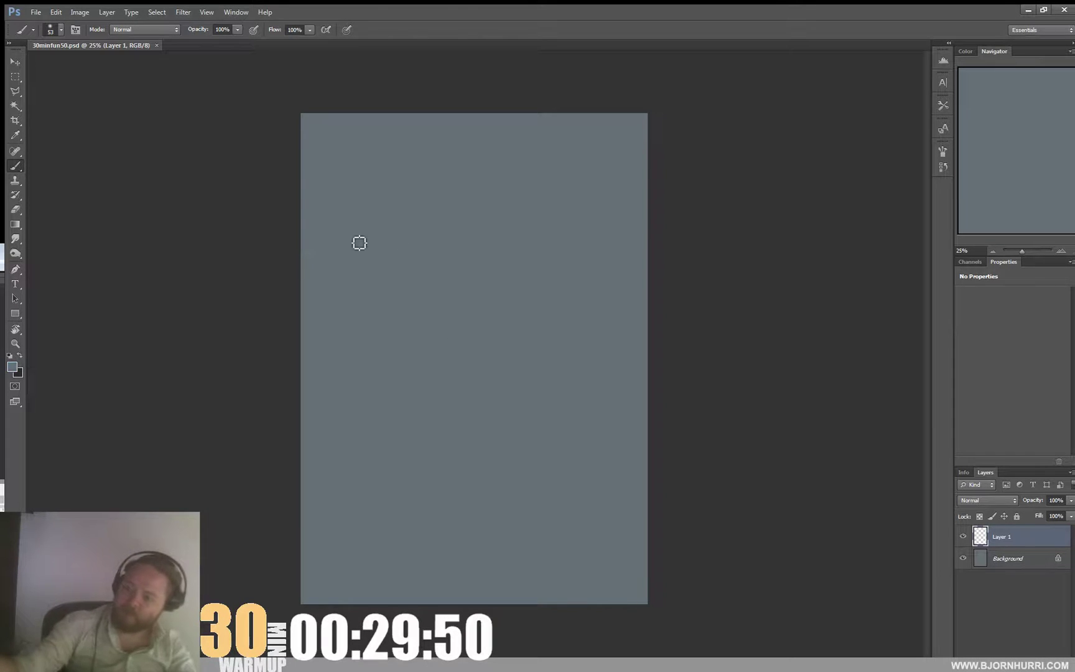
pyautogui.click(12, 367)
pyautogui.moveTo(566, 212); pyautogui.dragTo(575, 209)
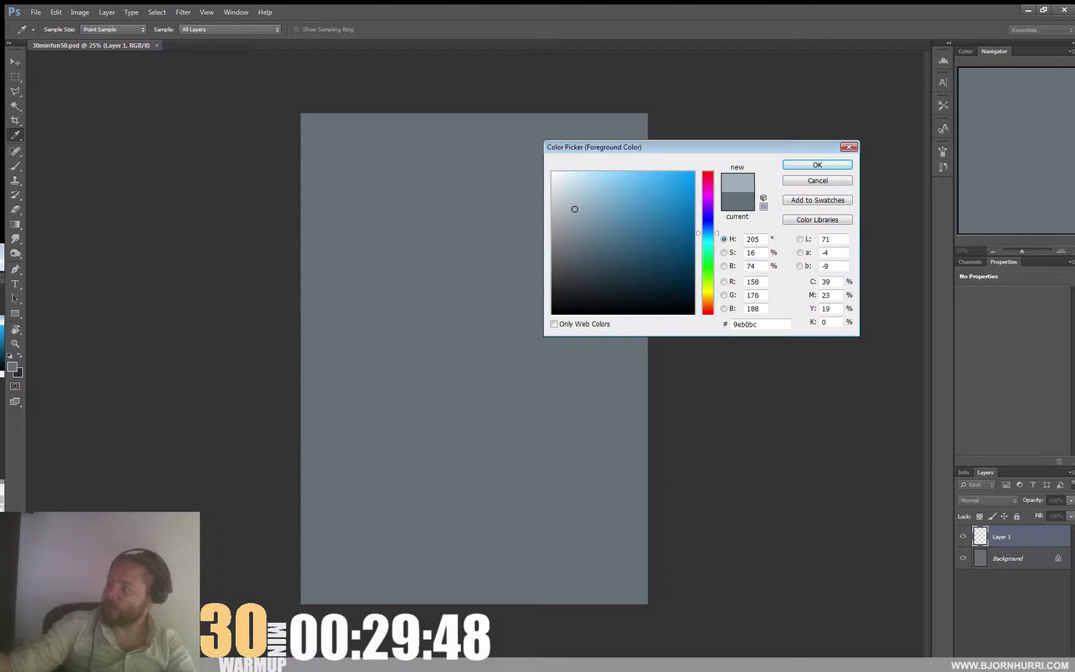
pyautogui.click(797, 164)
# Step: Choose the 403 px textured brush preset and block in the figure's head near the top centre of the canvas
pyautogui.press('b')
pyautogui.rightClick(487, 260)
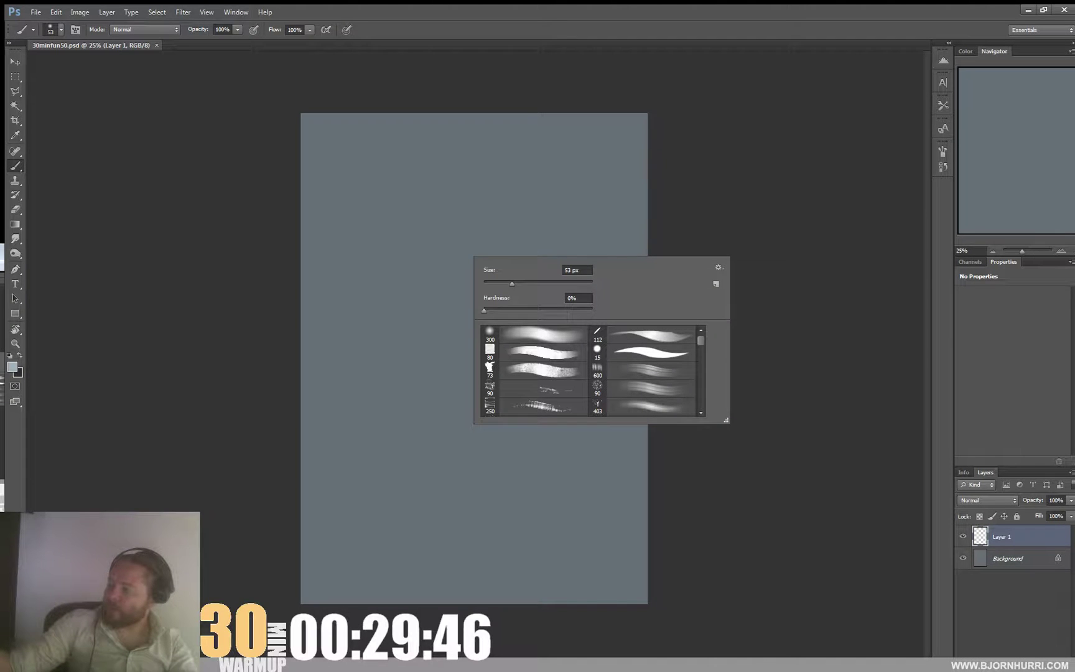
pyautogui.doubleClick(647, 406)
pyautogui.moveTo(443, 188)
pyautogui.mouseDown()
pyautogui.moveTo(495, 190)
pyautogui.moveTo(451, 215)
pyautogui.moveTo(480, 218)
pyautogui.moveTo(482, 162)
pyautogui.moveTo(485, 224)
pyautogui.moveTo(441, 255)
pyautogui.moveTo(491, 229)
pyautogui.moveTo(519, 191)
pyautogui.mouseUp()
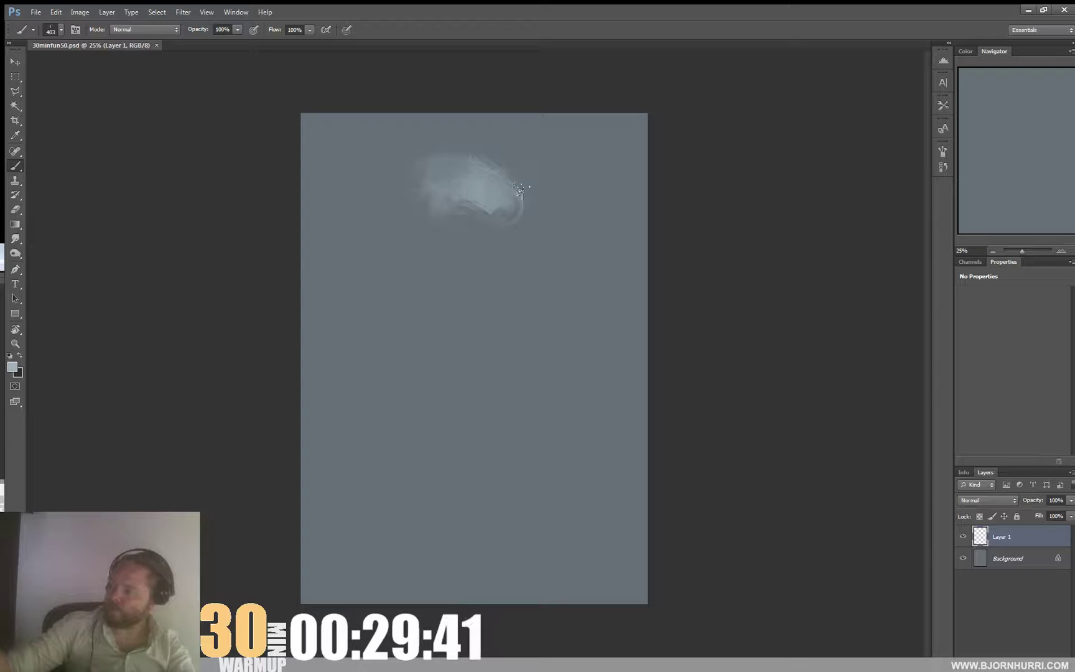
# Step: Switch between textured brush presets to paint a light patch on the chest and a shoulder stroke beside it
pyautogui.rightClick(506, 238)
pyautogui.moveTo(460, 248)
pyautogui.mouseDown()
pyautogui.moveTo(449, 273)
pyautogui.moveTo(467, 281)
pyautogui.mouseUp()
pyautogui.click(674, 370)
pyautogui.moveTo(512, 246); pyautogui.dragTo(540, 255)
# Step: Set the brush size to 178 px and block in the figure's arm, legs, chest and two bright shoulder shapes
pyautogui.rightClick(564, 244)
pyautogui.click(633, 271)
pyautogui.moveTo(422, 306)
pyautogui.mouseDown()
pyautogui.moveTo(408, 274)
pyautogui.moveTo(403, 283)
pyautogui.mouseUp()
pyautogui.moveTo(398, 352)
pyautogui.mouseDown()
pyautogui.moveTo(469, 416)
pyautogui.moveTo(474, 468)
pyautogui.moveTo(592, 478)
pyautogui.moveTo(458, 483)
pyautogui.mouseUp()
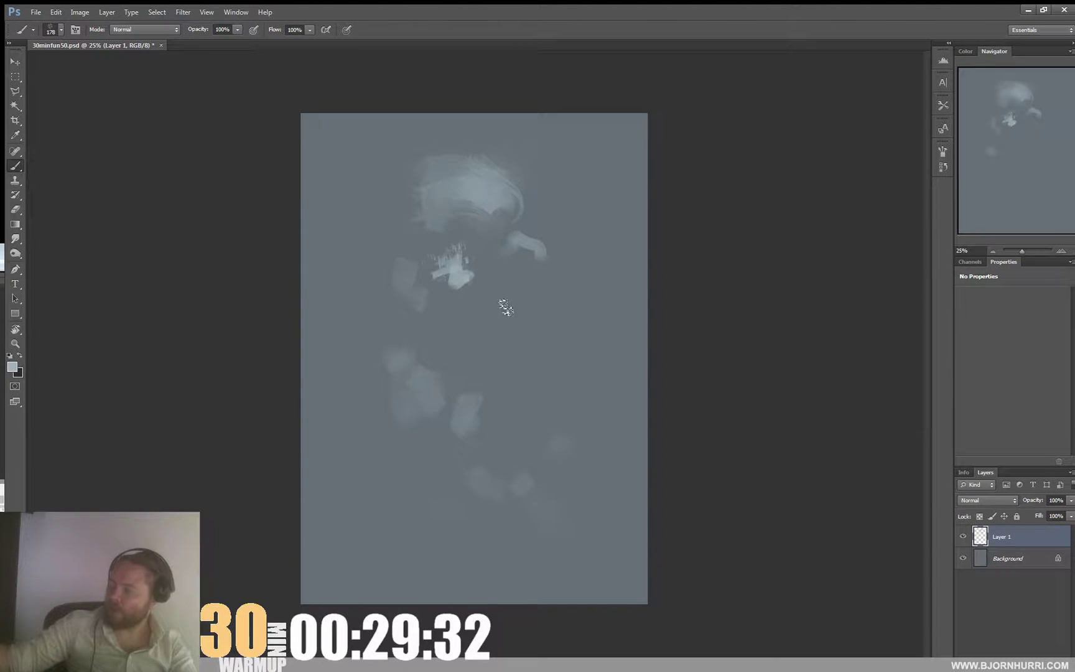
pyautogui.moveTo(525, 276)
pyautogui.mouseDown()
pyautogui.moveTo(513, 306)
pyautogui.moveTo(514, 251)
pyautogui.moveTo(561, 218)
pyautogui.moveTo(565, 226)
pyautogui.mouseUp()
pyautogui.moveTo(391, 241); pyautogui.dragTo(412, 248)
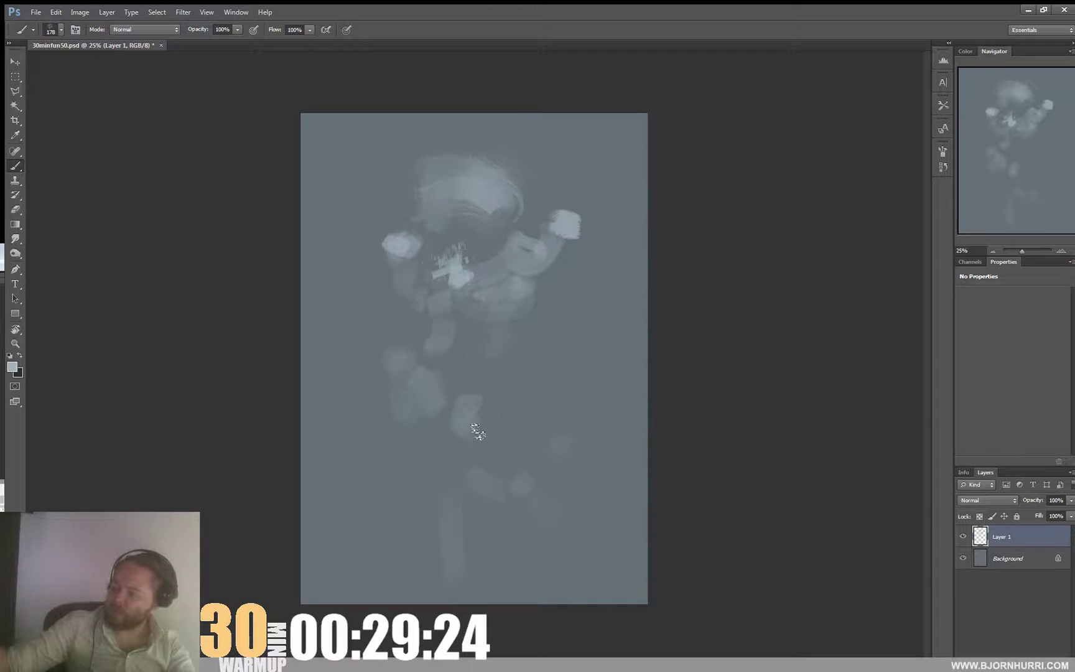
# Step: Flip the canvas horizontally
pyautogui.click(79, 11)
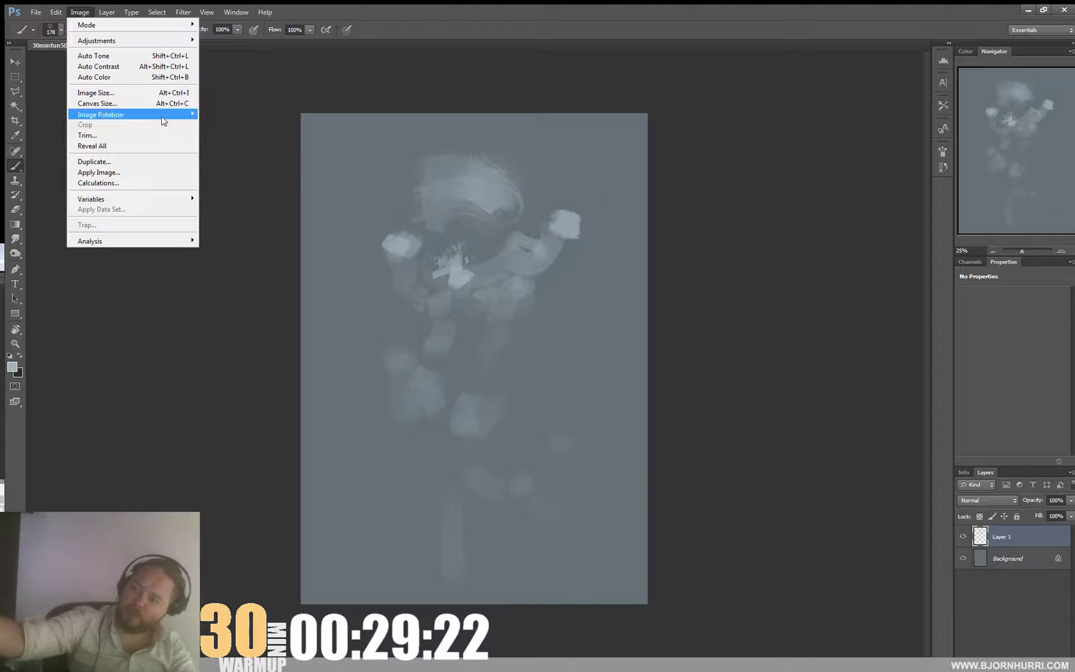
pyautogui.moveTo(165, 118)
pyautogui.click(237, 162)
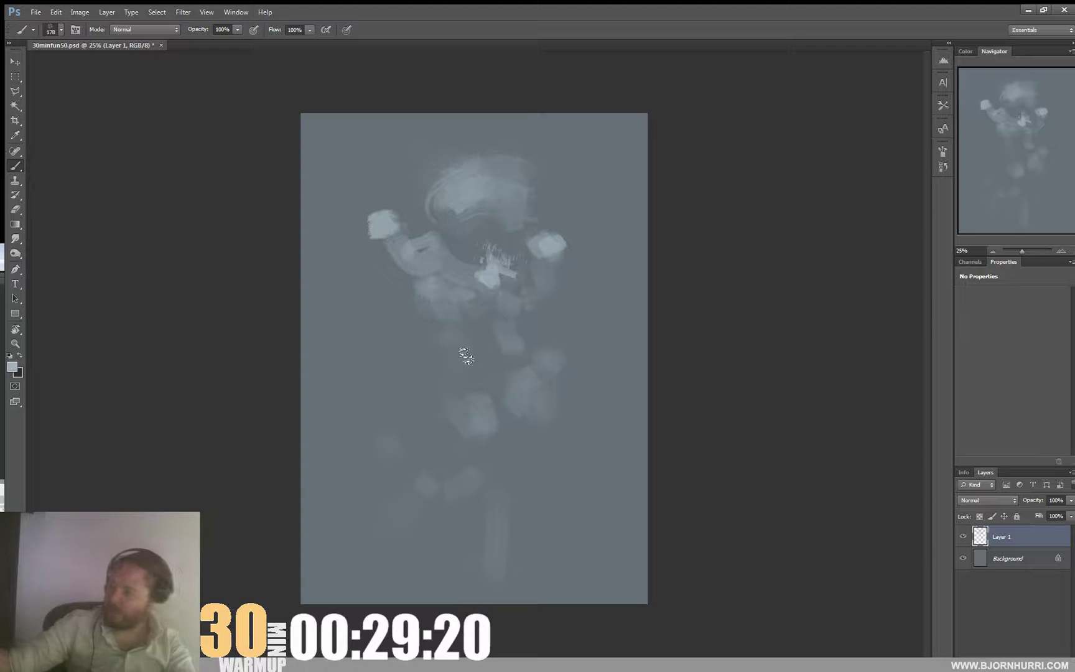
# Step: Paint both long legs down towards the bottom of the canvas and fill in the hips and waist with broad strokes
pyautogui.moveTo(542, 397)
pyautogui.mouseDown()
pyautogui.moveTo(535, 490)
pyautogui.moveTo(547, 379)
pyautogui.moveTo(526, 588)
pyautogui.mouseUp()
pyautogui.moveTo(462, 466); pyautogui.dragTo(454, 443)
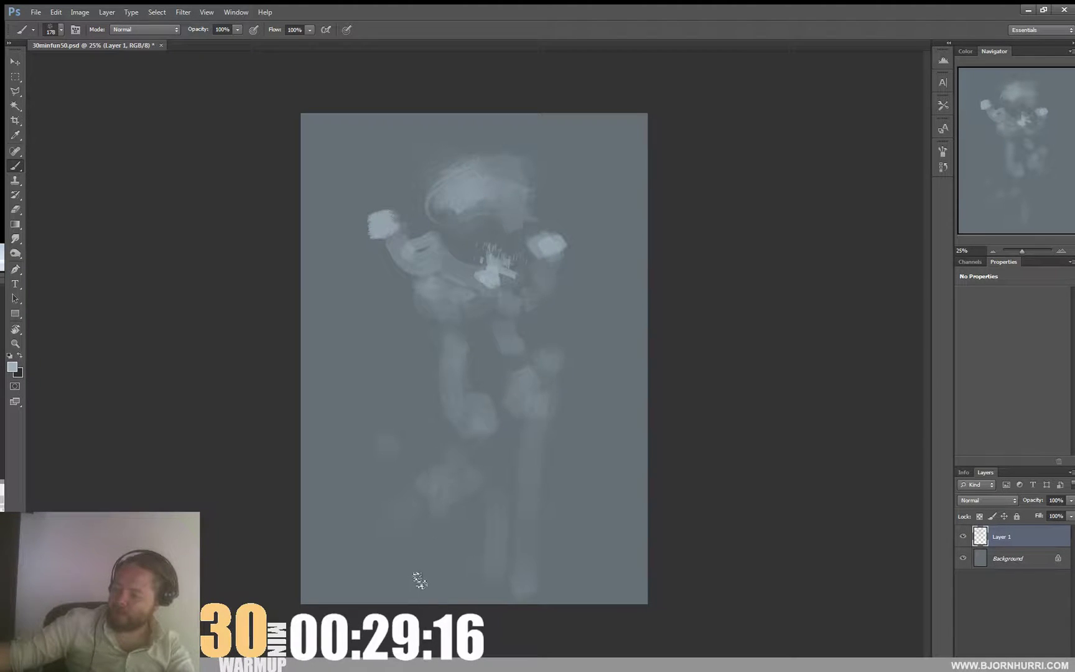
pyautogui.moveTo(418, 576)
pyautogui.mouseDown()
pyautogui.moveTo(456, 439)
pyautogui.moveTo(482, 404)
pyautogui.mouseUp()
pyautogui.moveTo(444, 517)
pyautogui.mouseDown()
pyautogui.moveTo(478, 389)
pyautogui.moveTo(498, 357)
pyautogui.mouseUp()
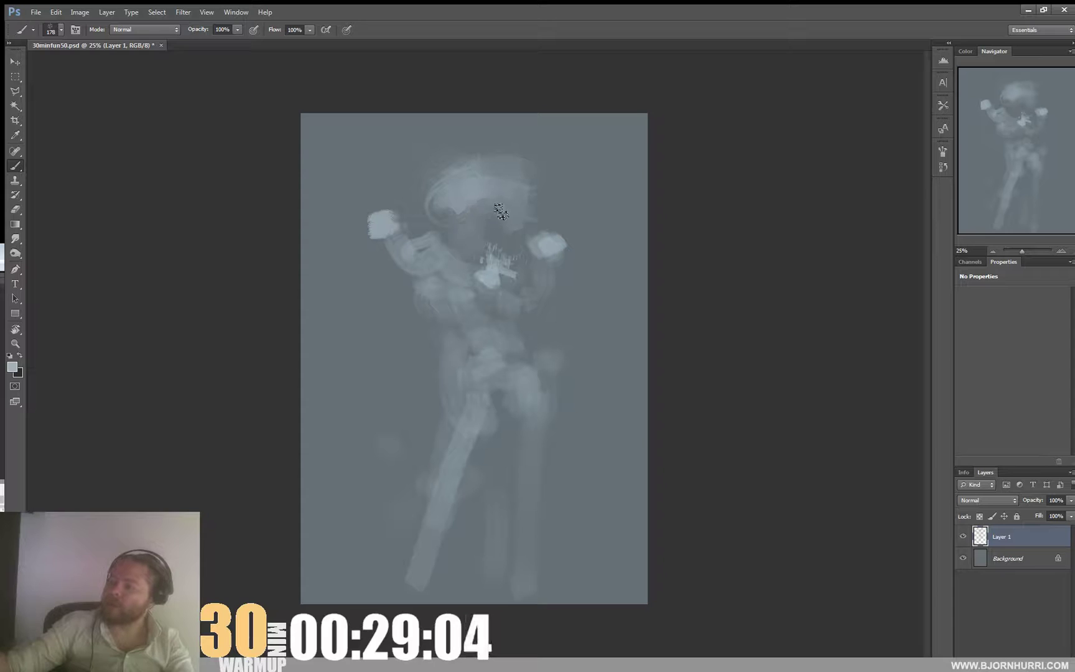
# Step: Paint a light face shape, thicken the left shoulder and block in both hanging arms down to the forearms
pyautogui.moveTo(486, 211)
pyautogui.mouseDown()
pyautogui.moveTo(483, 224)
pyautogui.moveTo(485, 215)
pyautogui.mouseUp()
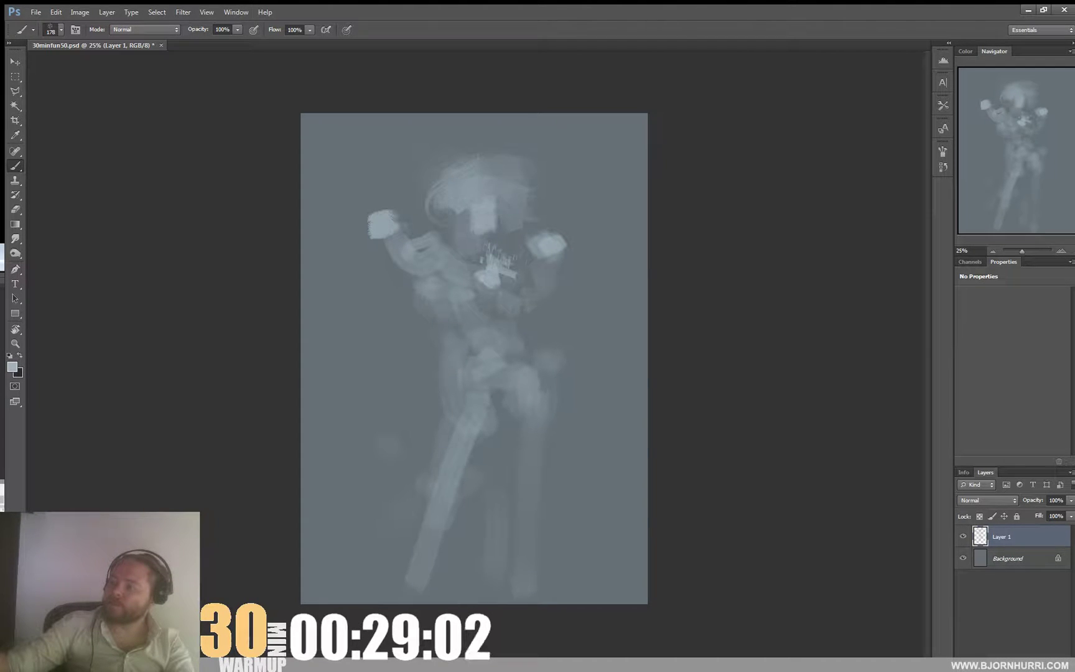
pyautogui.moveTo(401, 247); pyautogui.dragTo(400, 256)
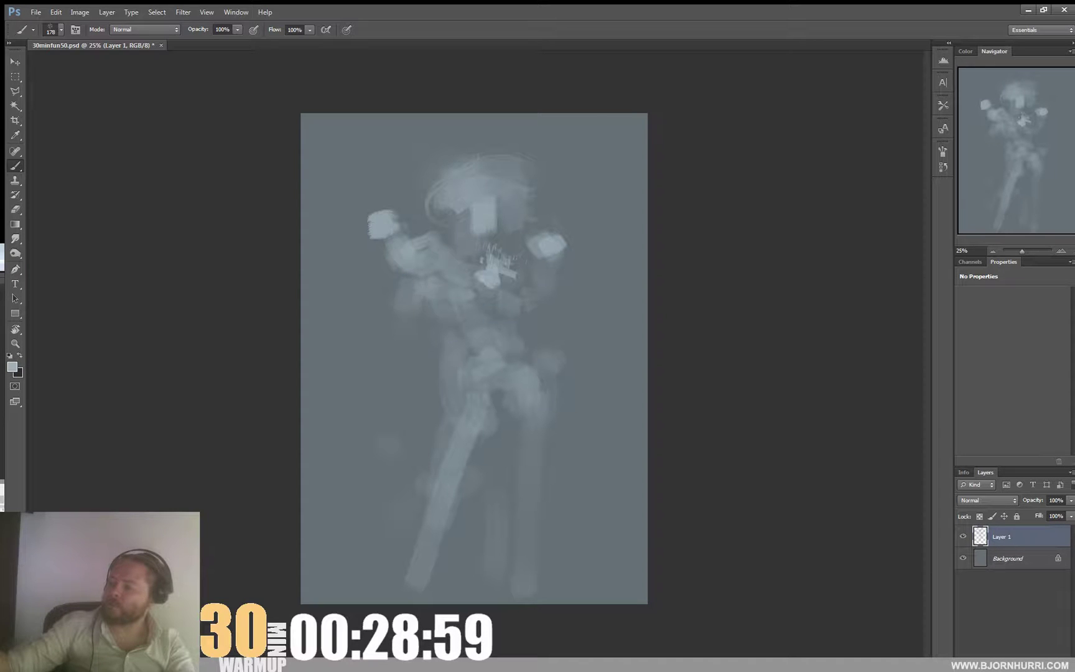
pyautogui.moveTo(412, 371)
pyautogui.mouseDown()
pyautogui.moveTo(399, 367)
pyautogui.moveTo(401, 378)
pyautogui.mouseUp()
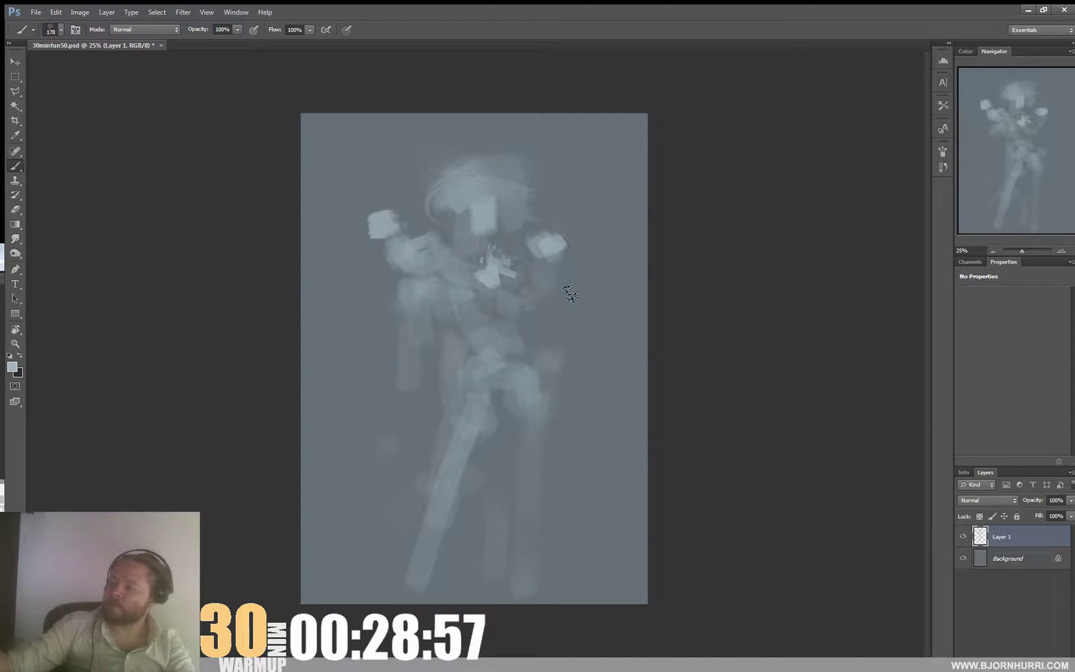
pyautogui.moveTo(593, 365); pyautogui.dragTo(607, 388)
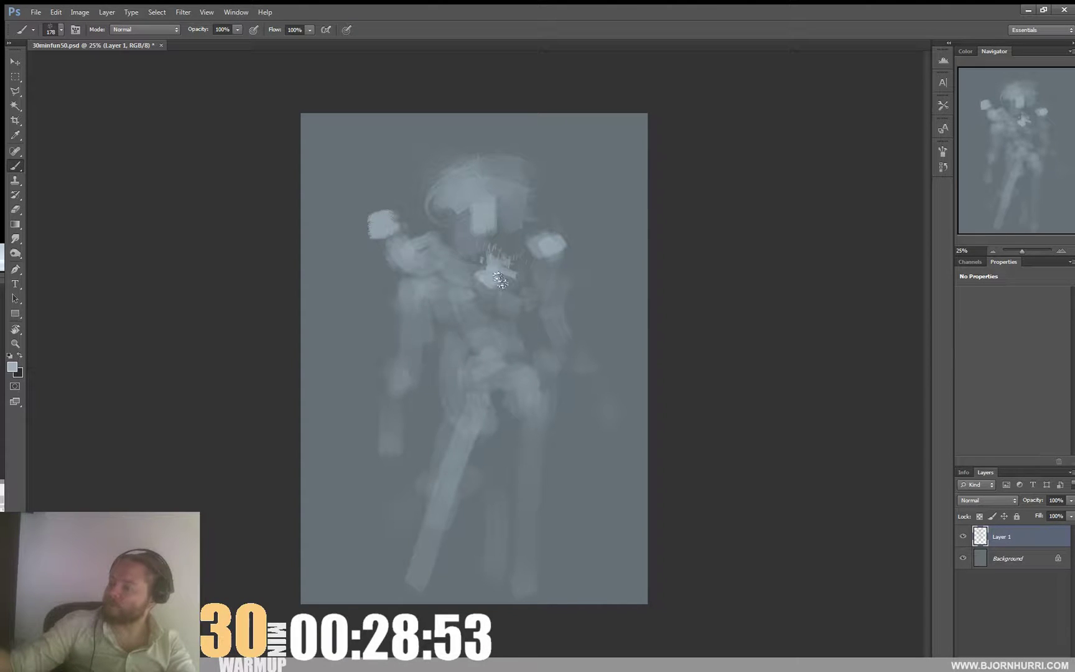
# Step: Set the brush size to 44 px and paint highlights on the upper left arm, chest, collar and face
pyautogui.press('e')
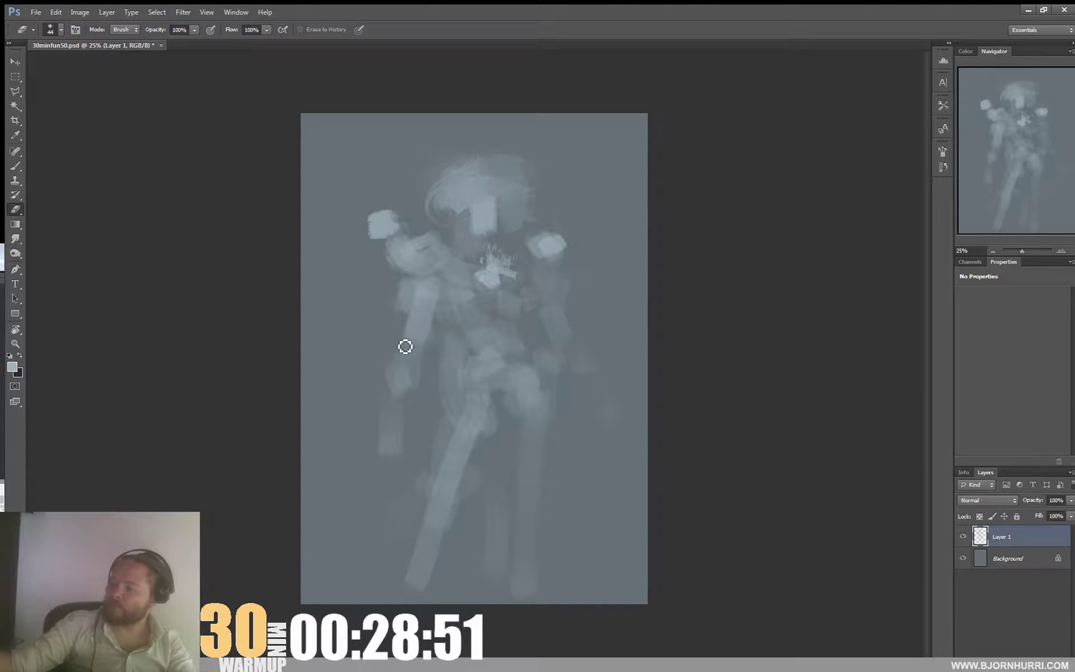
pyautogui.press('b')
pyautogui.rightClick(466, 312)
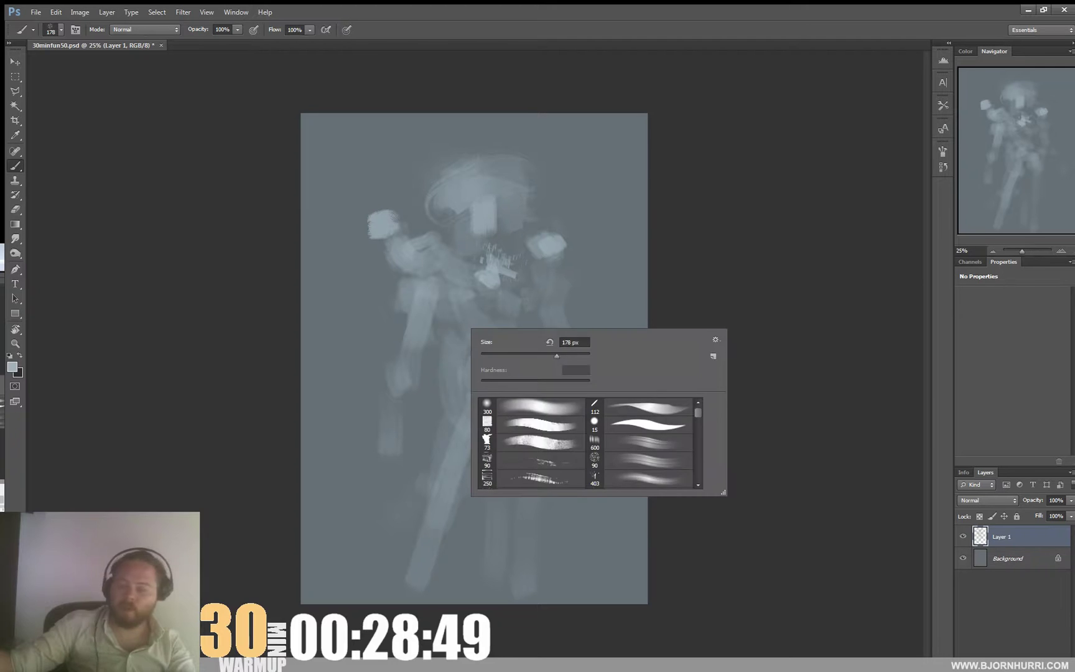
pyautogui.write('44')
pyautogui.press('Return')
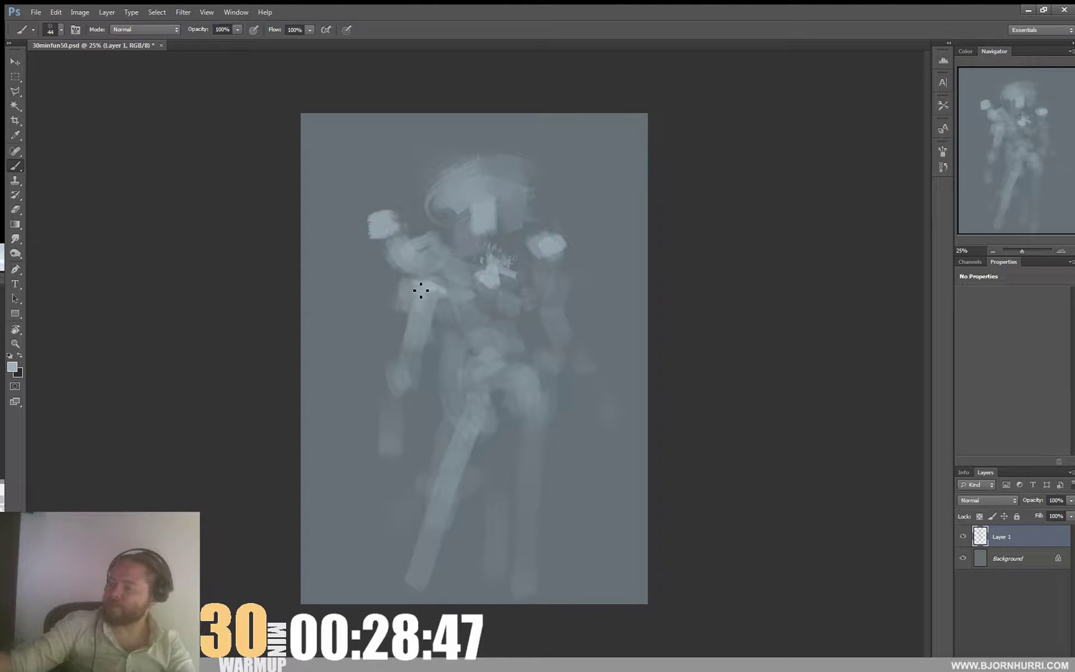
pyautogui.moveTo(421, 290); pyautogui.dragTo(452, 300)
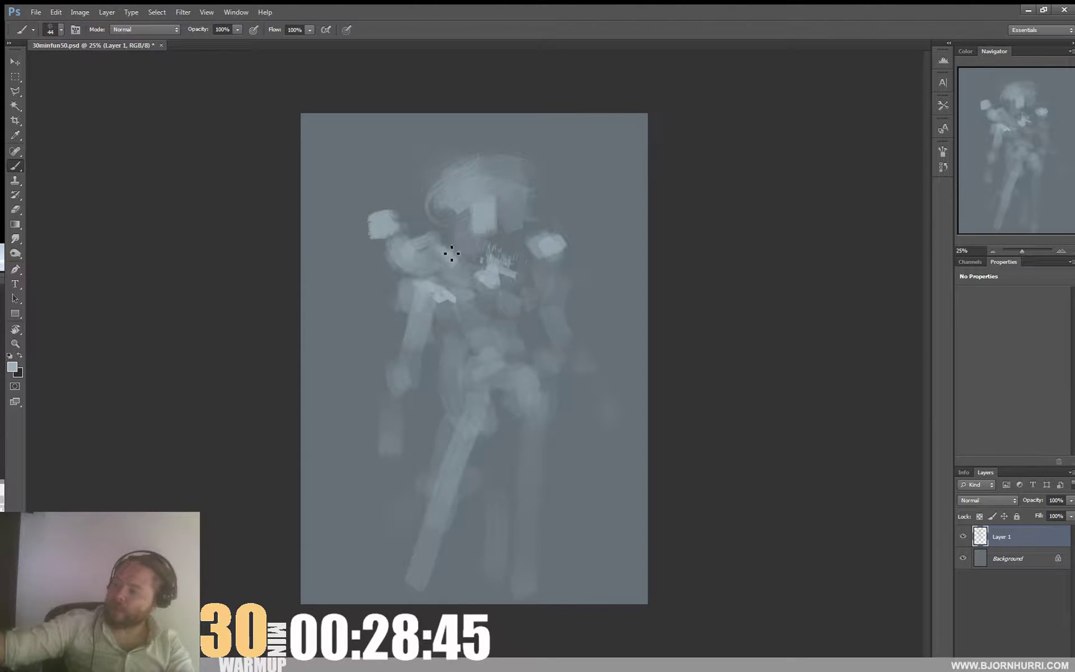
pyautogui.moveTo(467, 269); pyautogui.dragTo(492, 260)
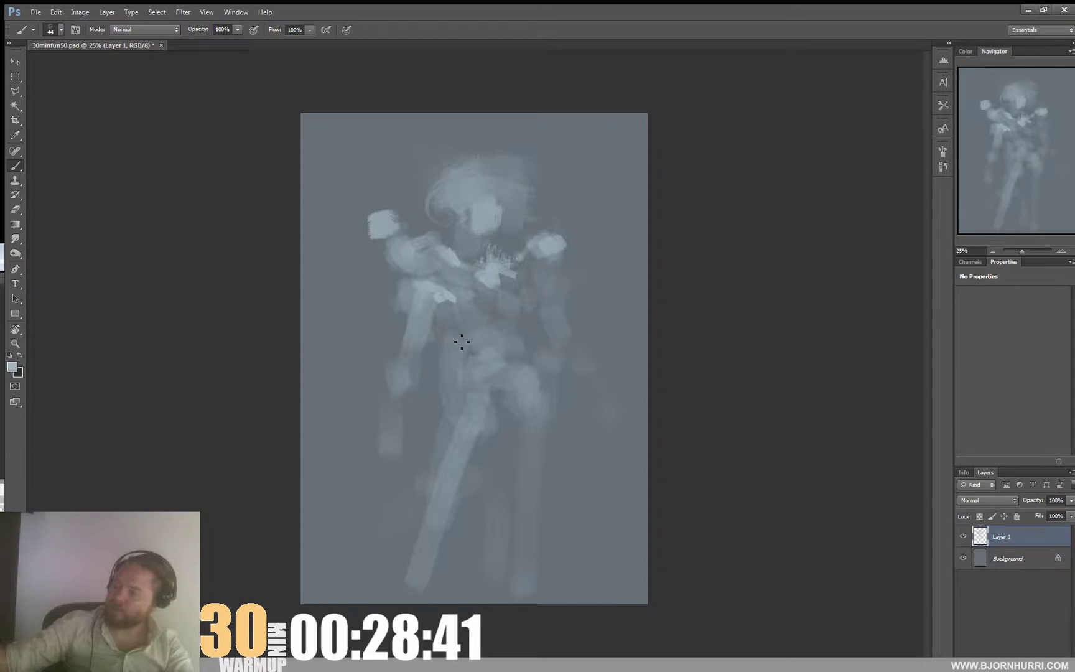
# Step: Set the brush size to 71 px and add light strokes defining the hips, waist, thighs and knees
pyautogui.rightClick(545, 338)
pyautogui.moveTo(578, 365); pyautogui.dragTo(590, 365)
pyautogui.moveTo(514, 342); pyautogui.dragTo(528, 366)
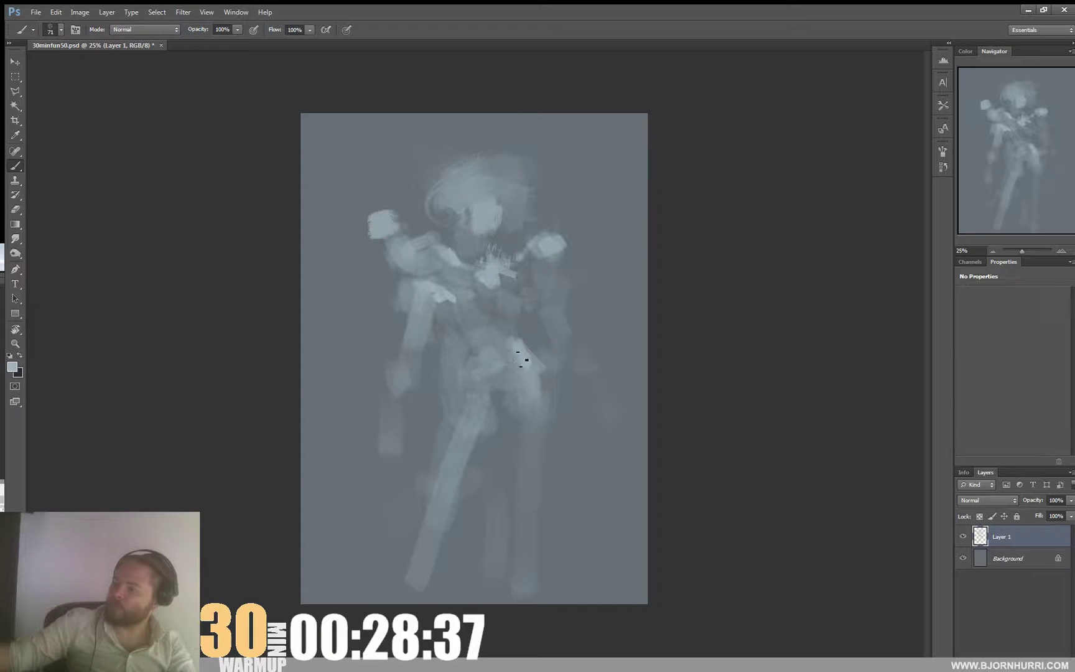
pyautogui.moveTo(474, 377); pyautogui.dragTo(476, 386)
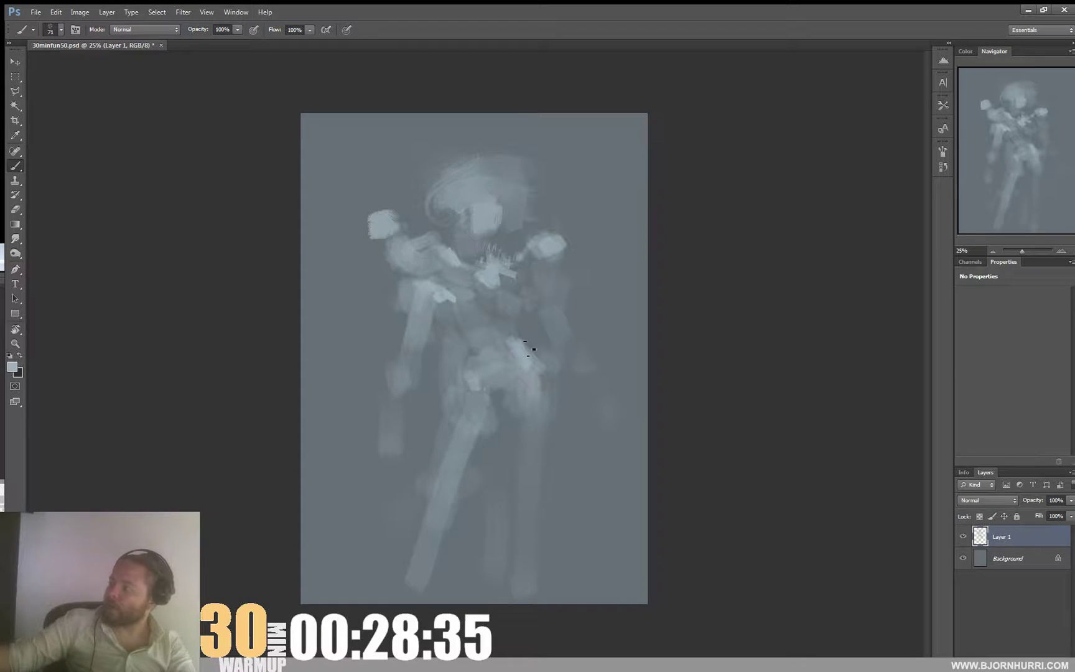
pyautogui.moveTo(449, 496); pyautogui.dragTo(482, 410)
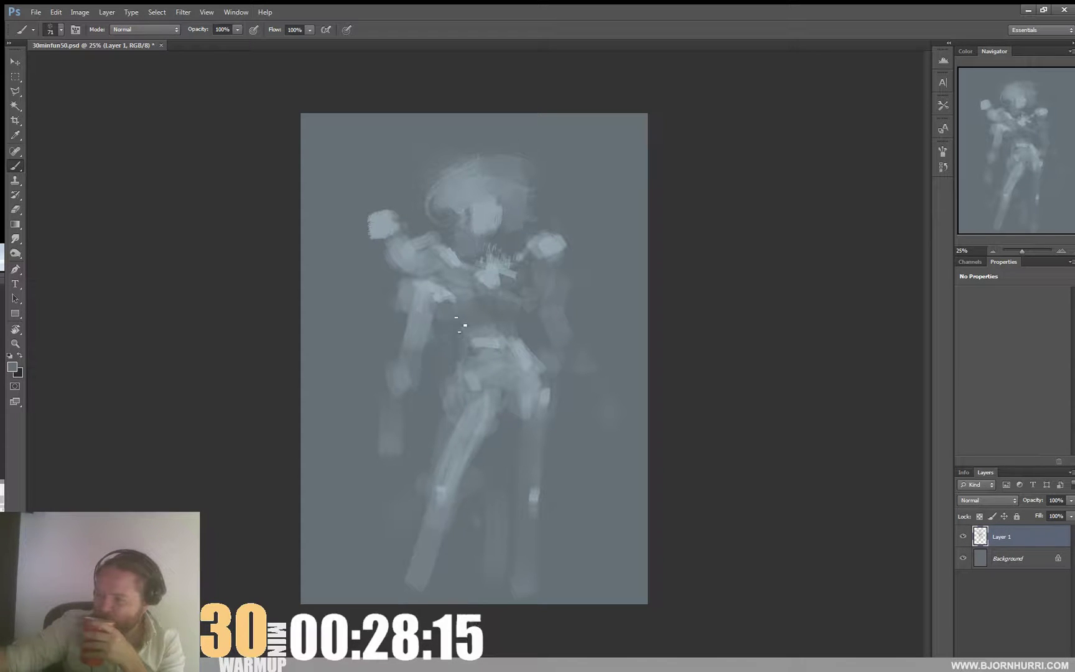
# Step: Sample tones from the chest and neck area and repaint the chest highlight and collar with softer shapes
pyautogui.keyDown('alt'); pyautogui.click(501, 280); pyautogui.keyUp('alt')
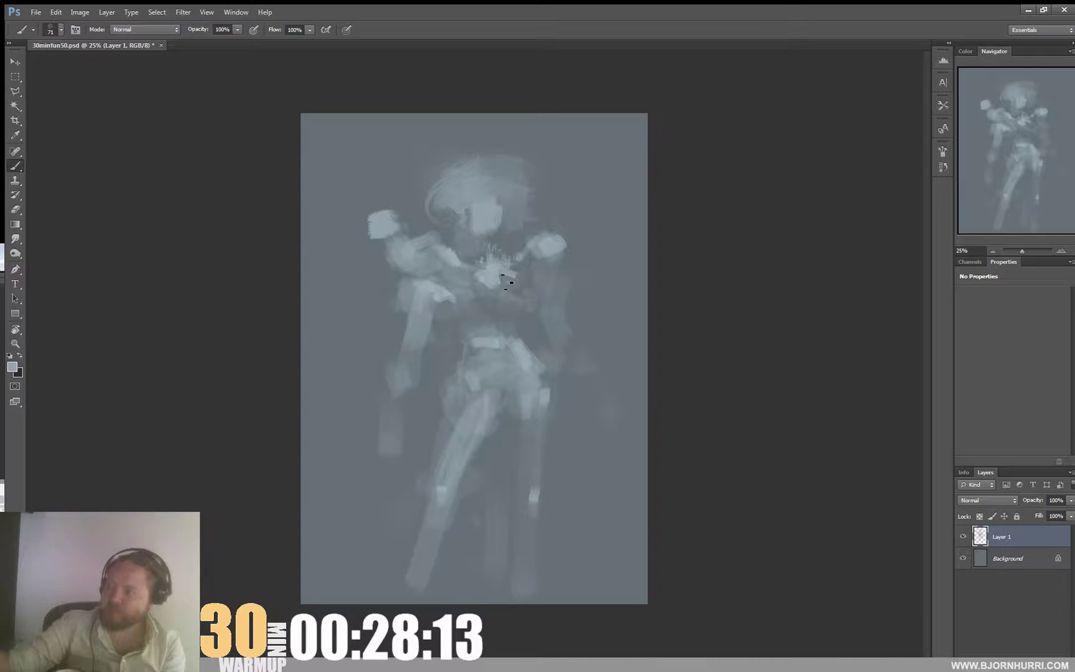
pyautogui.keyDown('alt'); pyautogui.click(491, 293); pyautogui.keyUp('alt')
pyautogui.moveTo(483, 284); pyautogui.dragTo(488, 277)
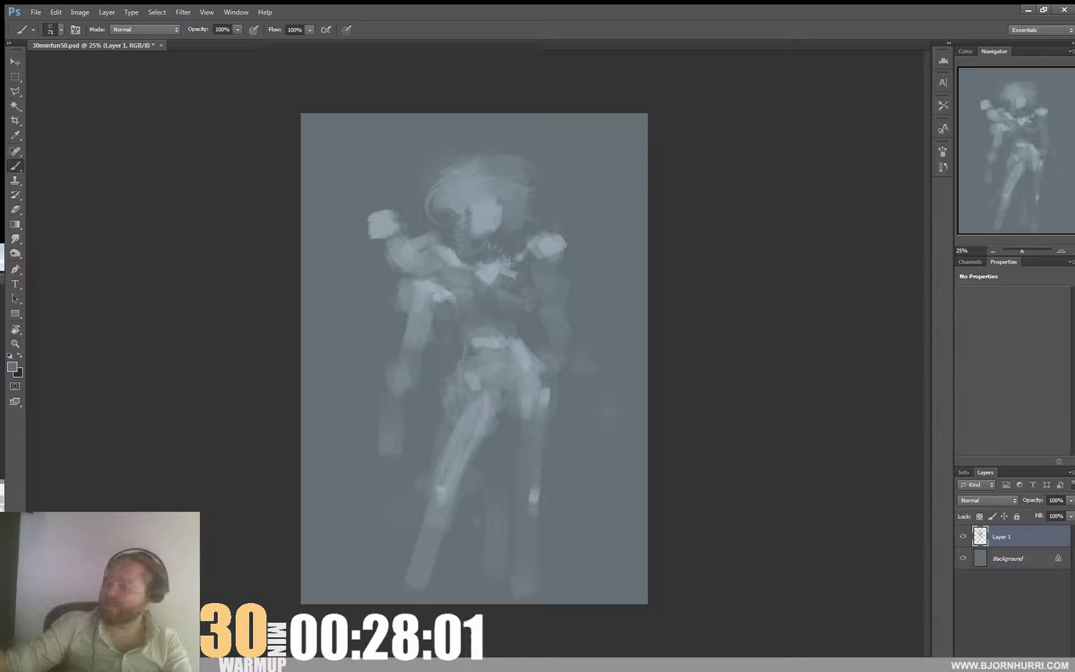
pyautogui.keyDown('alt'); pyautogui.click(490, 263); pyautogui.keyUp('alt')
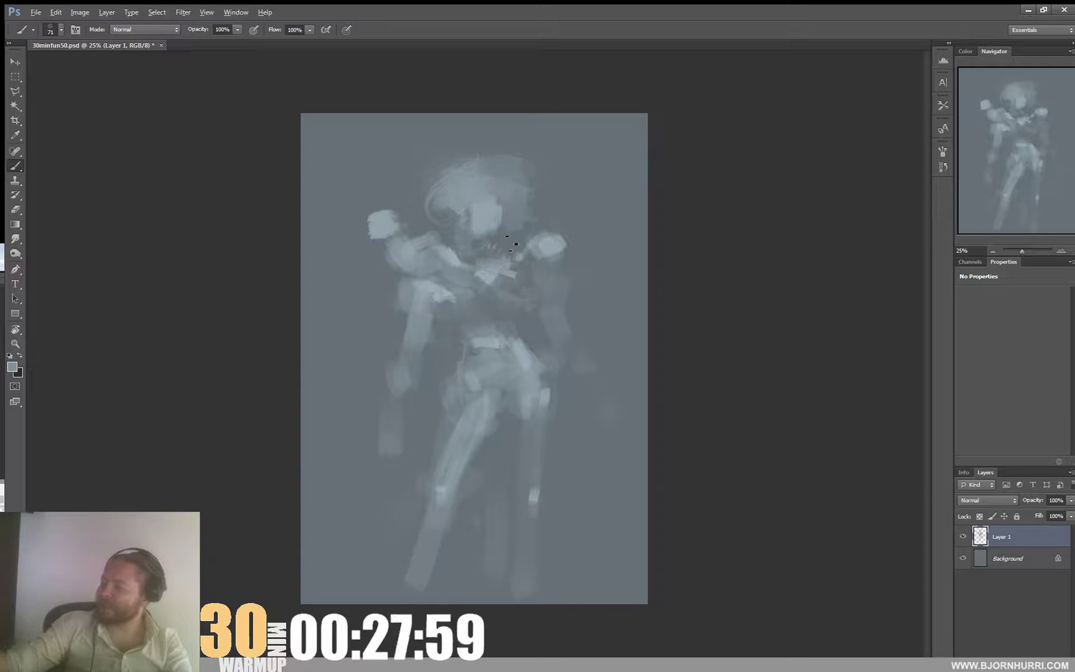
pyautogui.keyDown('alt'); pyautogui.click(499, 245); pyautogui.keyUp('alt')
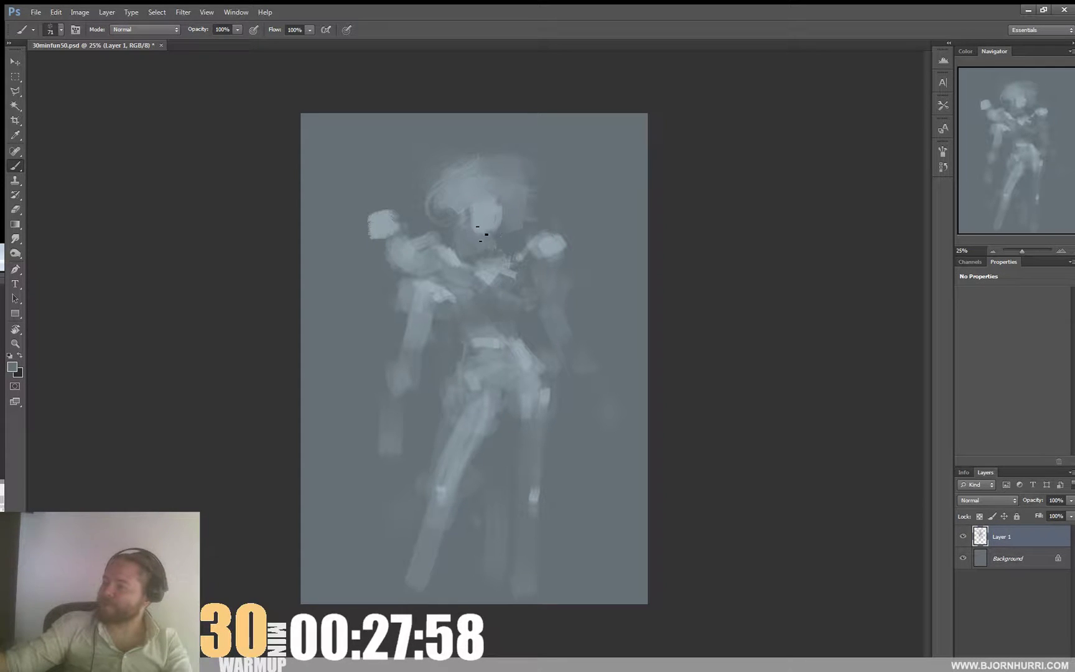
# Step: Set the brush size to 42 px and refine the hair, face edge and neck using tones sampled from the painting
pyautogui.rightClick(519, 176)
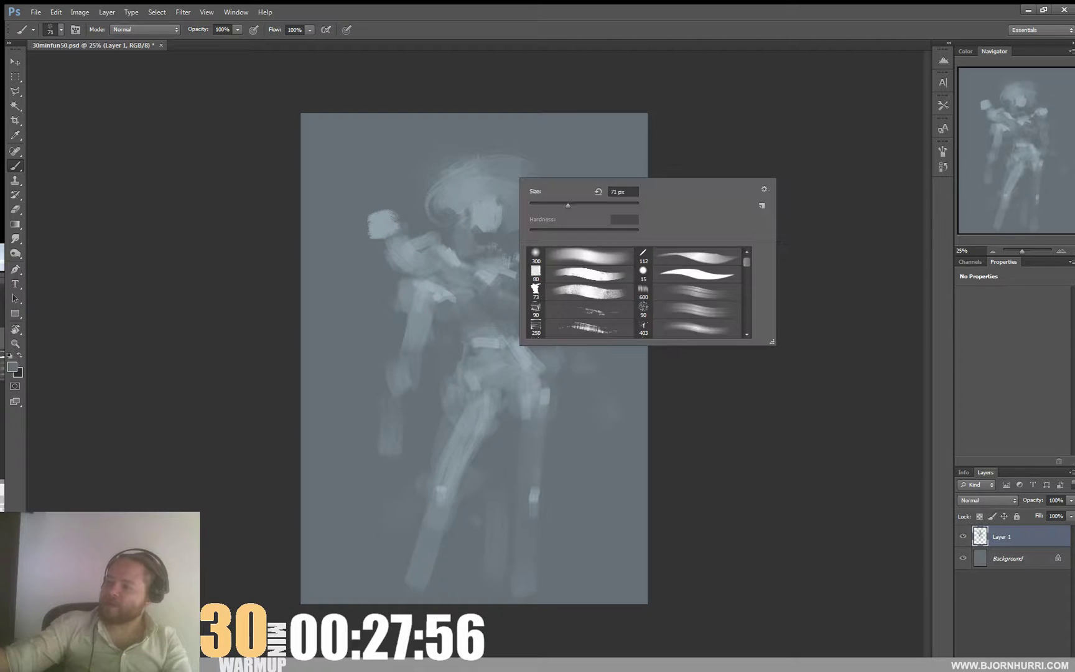
pyautogui.moveTo(569, 204); pyautogui.dragTo(552, 204)
pyautogui.press('Return')
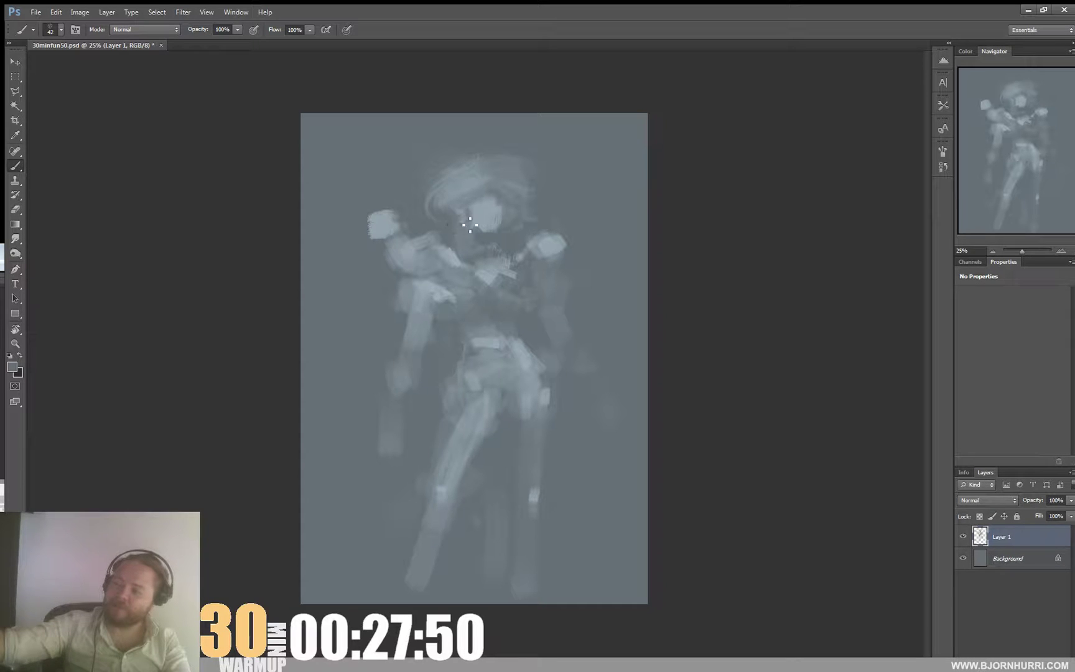
pyautogui.keyDown('alt'); pyautogui.click(446, 213); pyautogui.keyUp('alt')
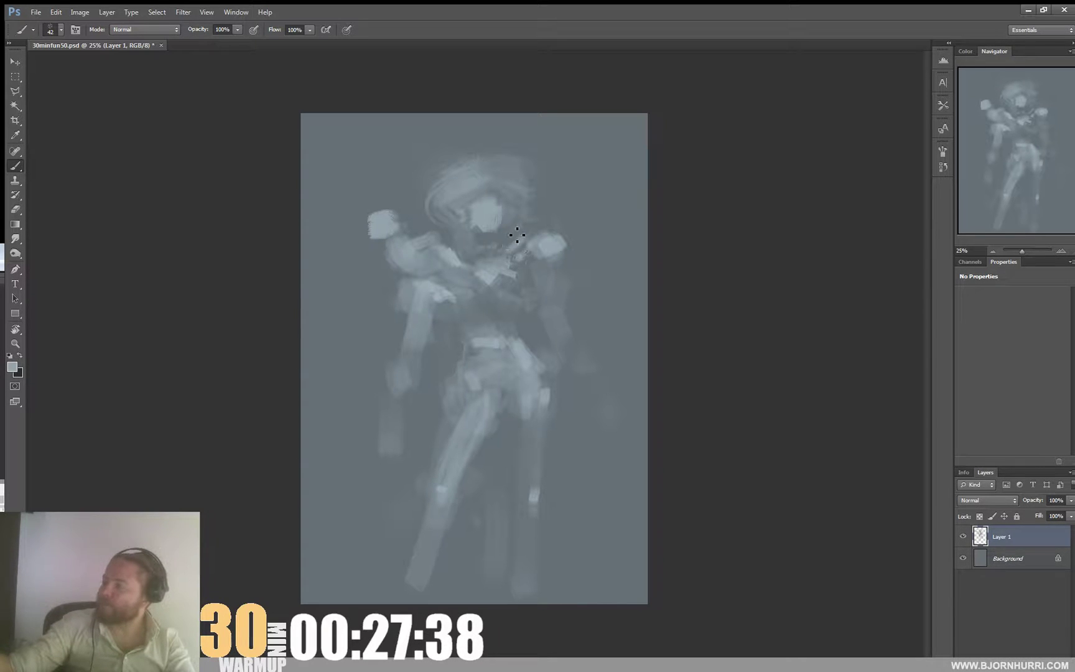
pyautogui.keyDown('alt'); pyautogui.click(544, 224); pyautogui.keyUp('alt')
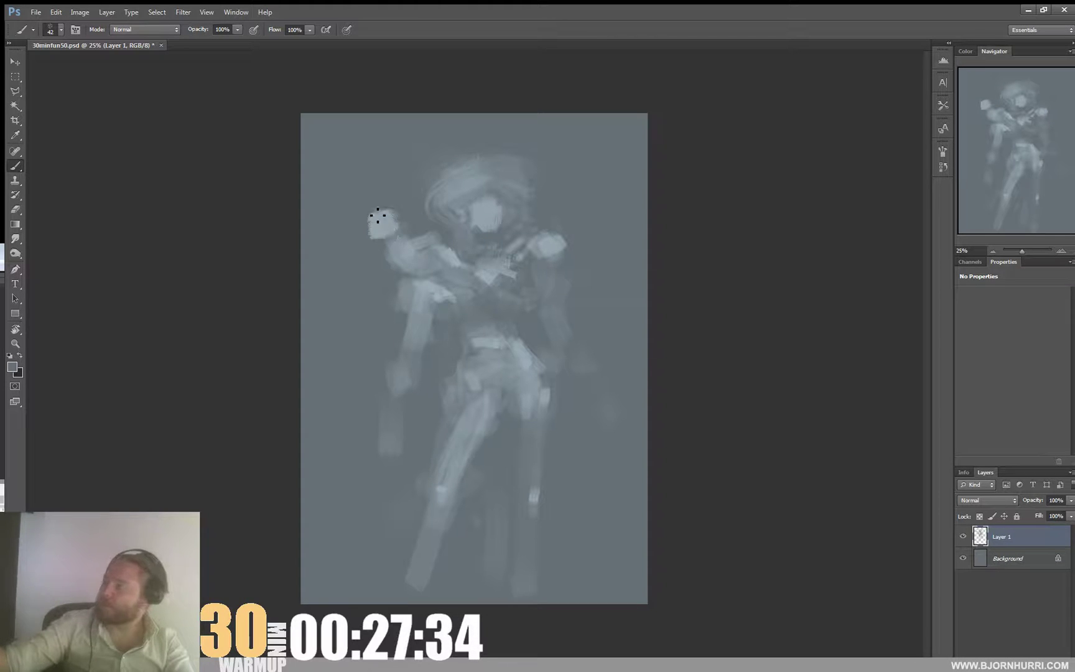
# Step: Set the brush size to 168 px, paint out the bright knob above the left shoulder and reshape the shoulder's top edge
pyautogui.rightClick(445, 207)
pyautogui.click(528, 233)
pyautogui.click(387, 209)
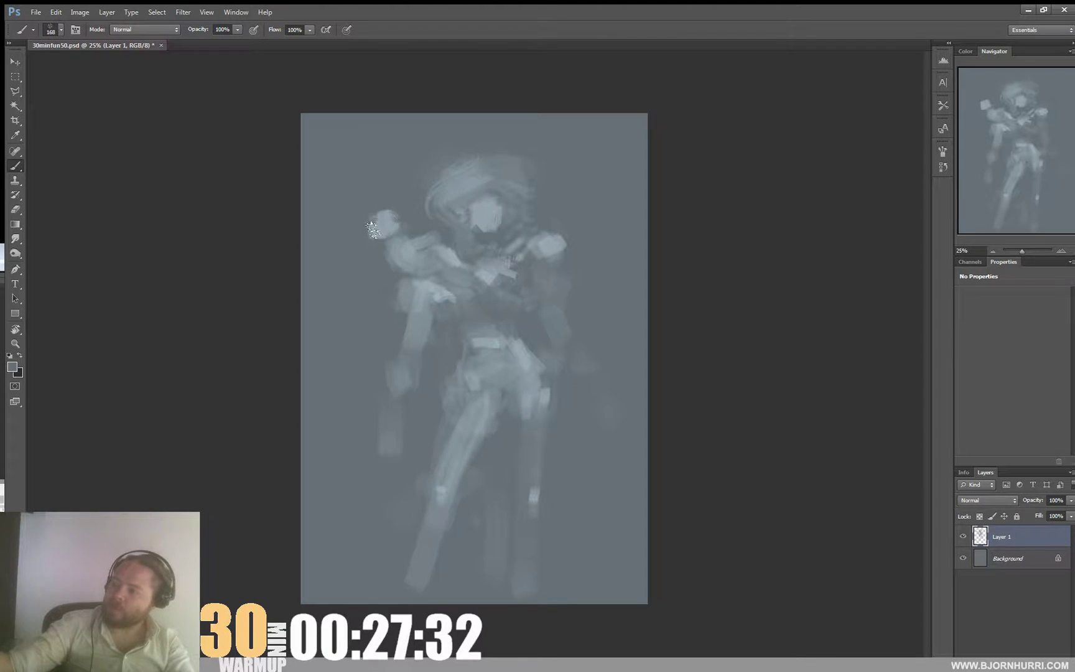
pyautogui.moveTo(374, 225); pyautogui.dragTo(411, 222)
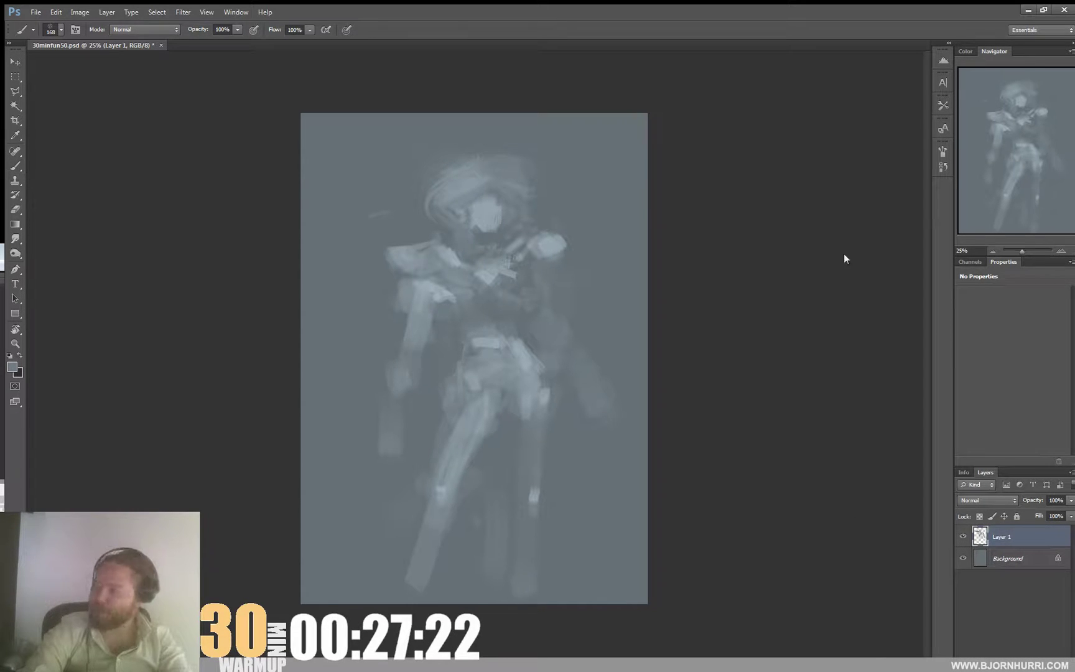
# Step: Scale the figure layer down to about 85% and move it up on the canvas, then return to the Brush tool
pyautogui.hotkey('ctrl', 't')
pyautogui.moveTo(625, 138); pyautogui.dragTo(615, 179)
pyautogui.moveTo(515, 373); pyautogui.dragTo(511, 332)
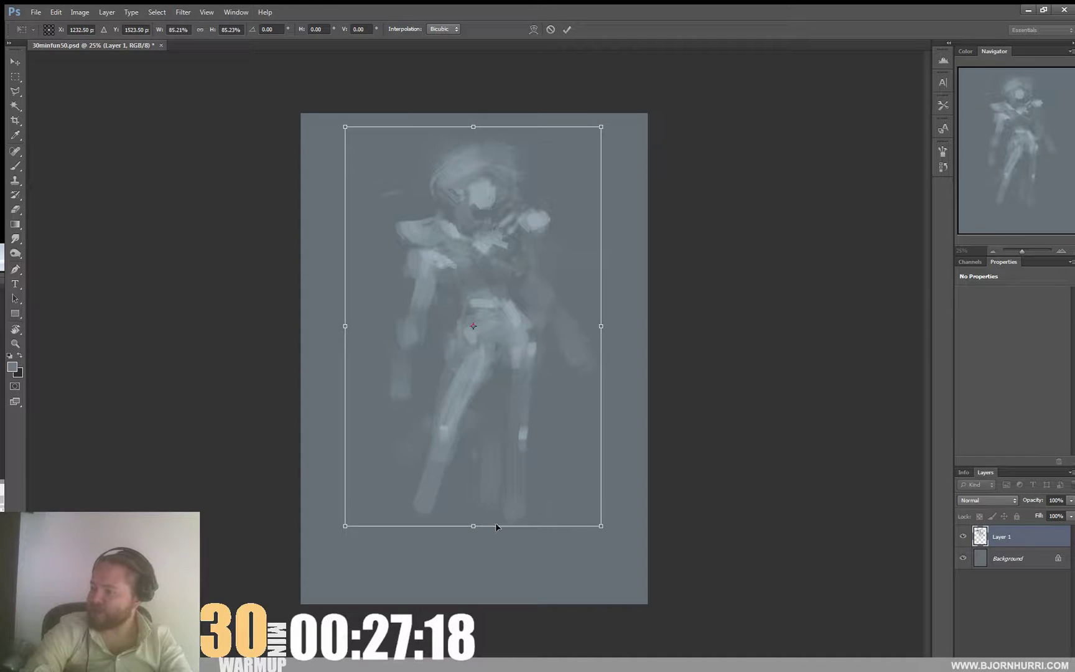
pyautogui.press('b')
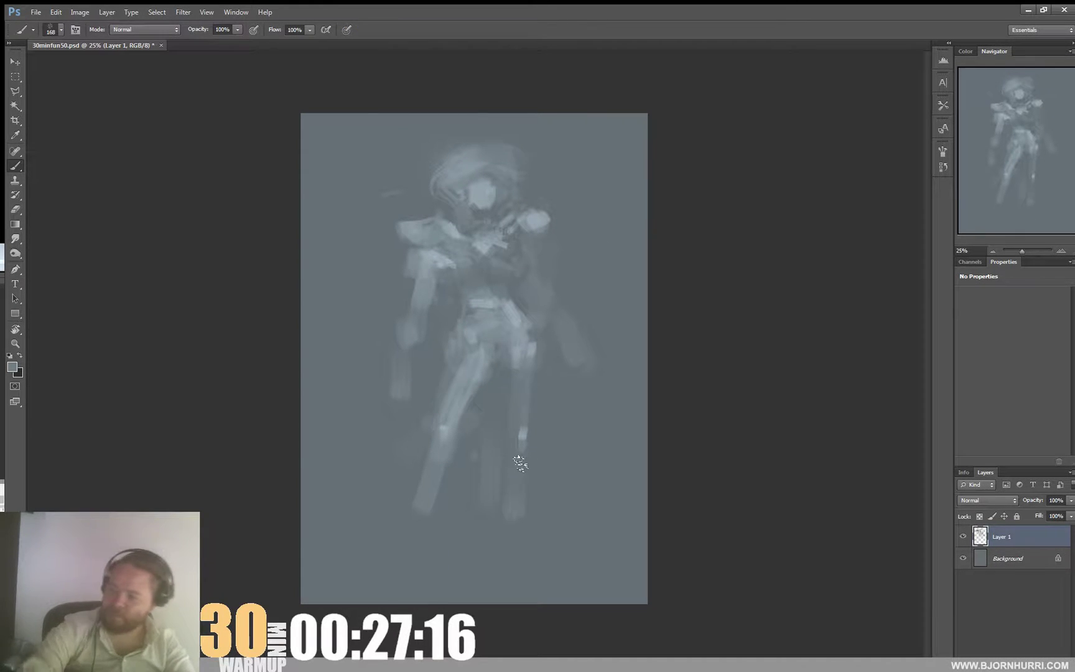
# Step: Lasso the hips and legs, stretch them downward to about 127% height, deselect and return to the Brush tool
pyautogui.press('l')
pyautogui.click(544, 344)
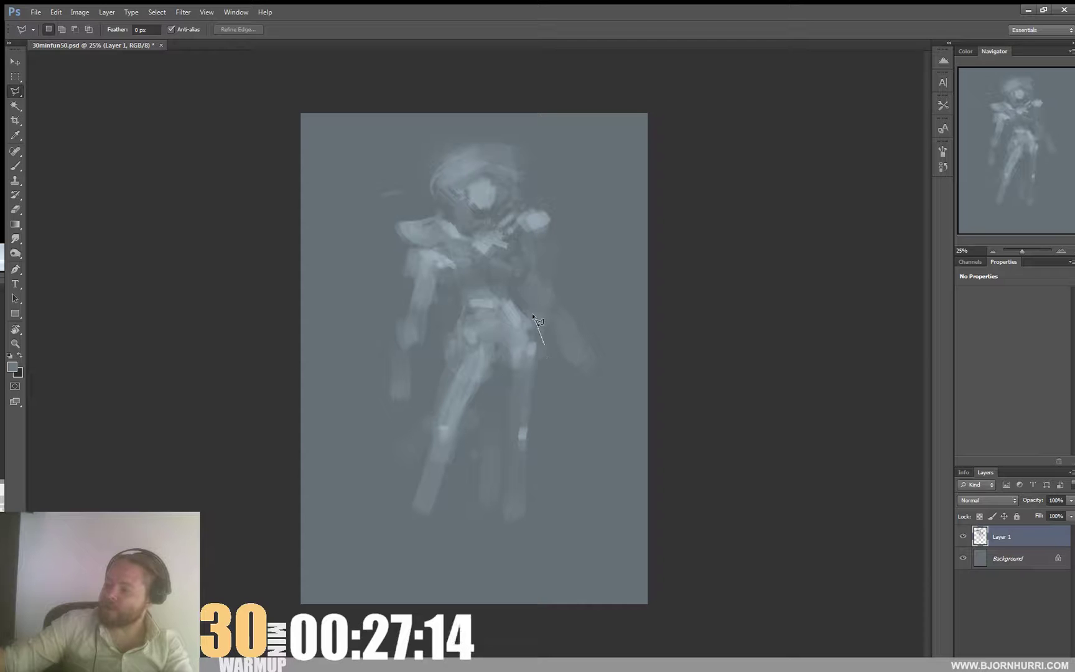
pyautogui.click(523, 306)
pyautogui.click(499, 298)
pyautogui.click(457, 304)
pyautogui.click(437, 354)
pyautogui.click(402, 496)
pyautogui.click(412, 548)
pyautogui.click(559, 531)
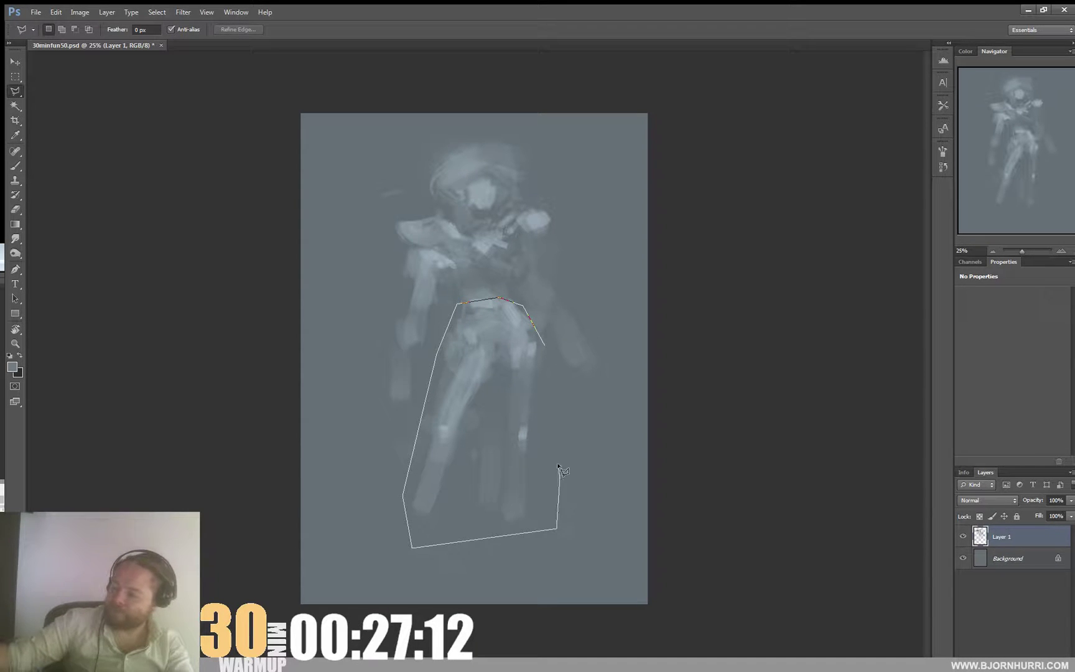
pyautogui.doubleClick(560, 473)
pyautogui.hotkey('ctrl', 't')
pyautogui.moveTo(481, 550); pyautogui.dragTo(481, 617)
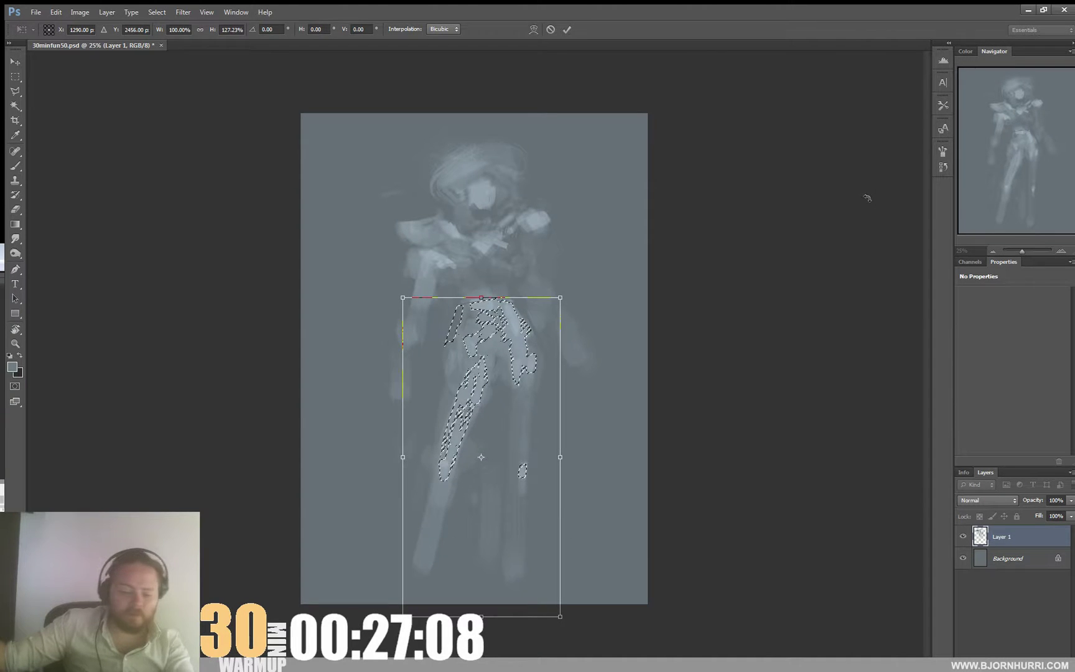
pyautogui.press('Return')
pyautogui.hotkey('ctrl', 'd')
pyautogui.press('b')
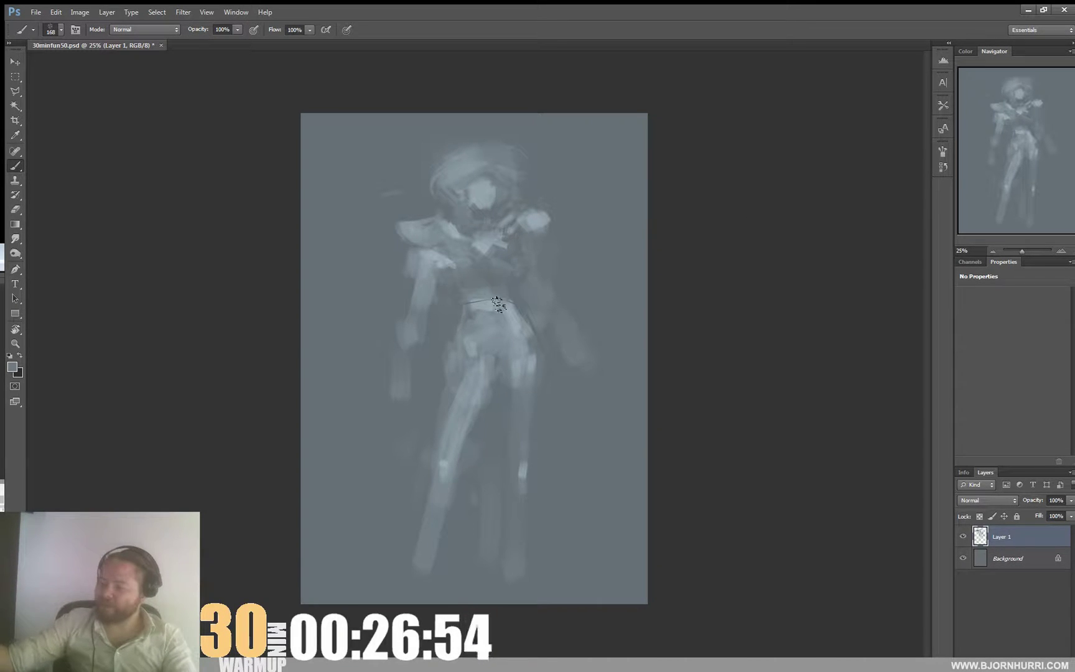
# Step: Set the brush size to 83 px and reshape the belt highlight at the waist with tones sampled from it
pyautogui.keyDown('alt'); pyautogui.click(491, 298); pyautogui.keyUp('alt')
pyautogui.rightClick(491, 298)
pyautogui.write('83')
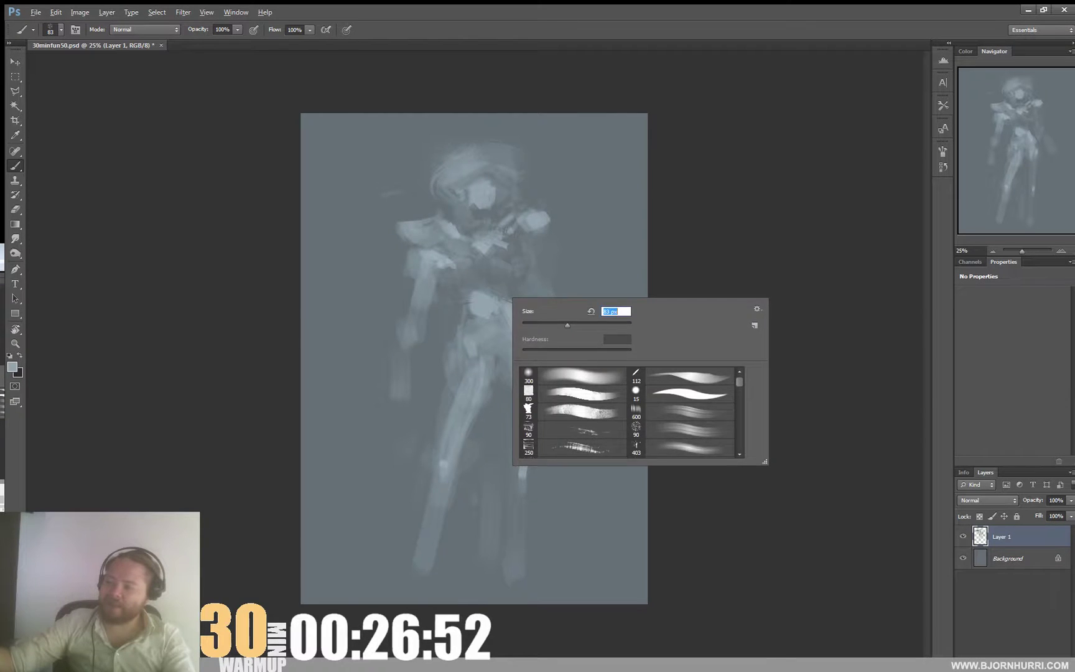
pyautogui.press('Return')
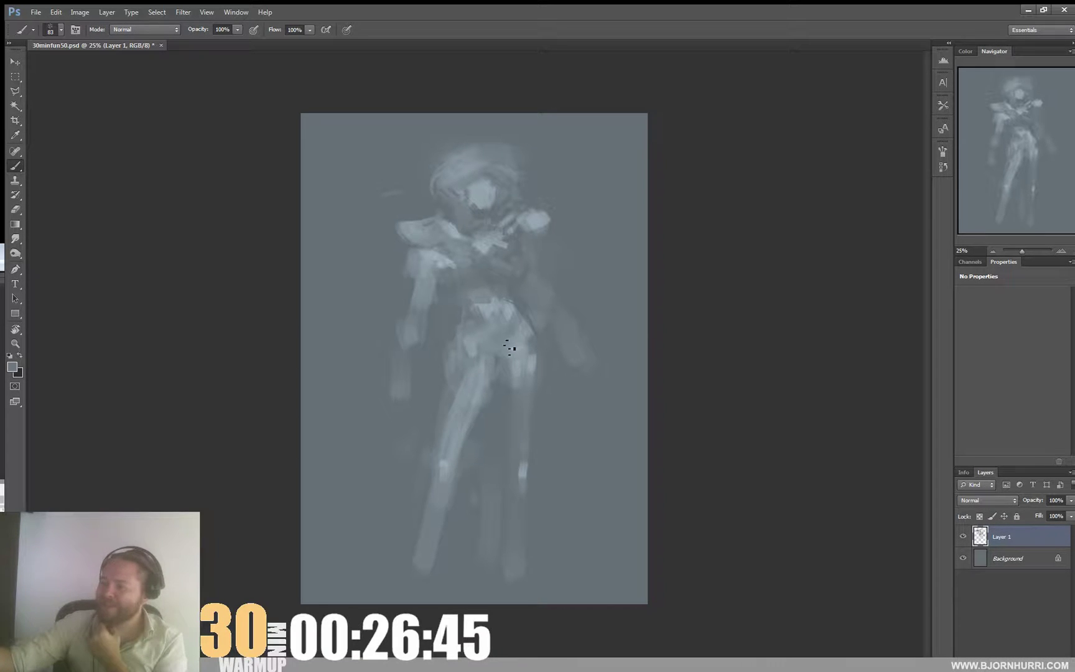
# Step: Set the brush size to 185 px and paint a light cloth panel hanging from the hip over the figure's right-hand leg on the canvas
pyautogui.rightClick(524, 406)
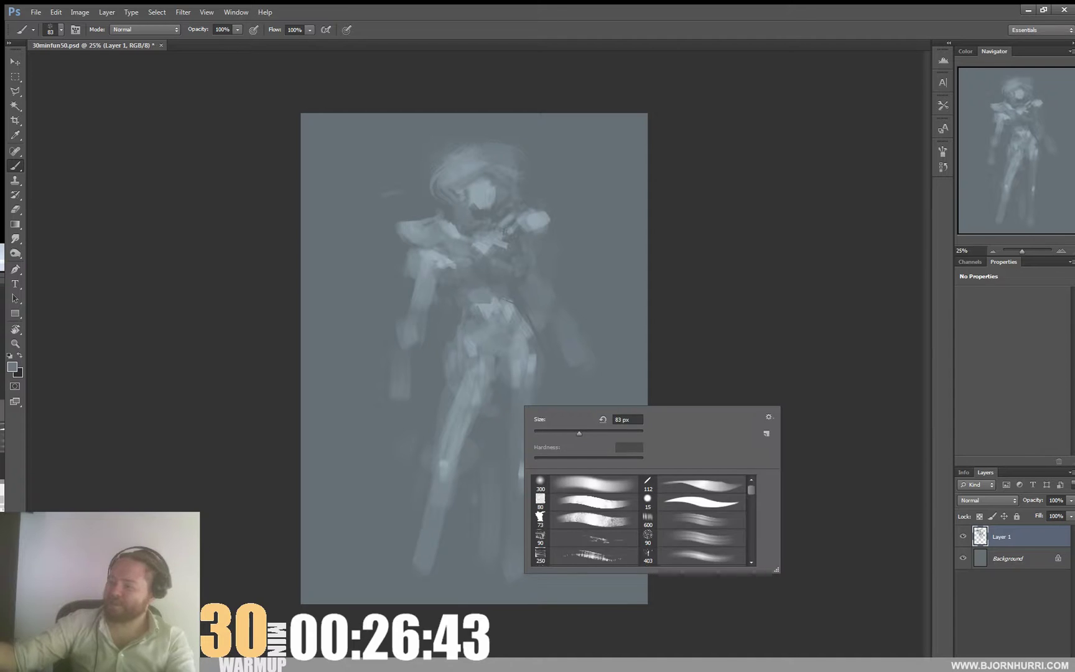
pyautogui.moveTo(579, 433); pyautogui.dragTo(605, 433)
pyautogui.keyDown('alt'); pyautogui.click(520, 370); pyautogui.keyUp('alt')
pyautogui.moveTo(521, 374); pyautogui.dragTo(524, 436)
pyautogui.moveTo(536, 360)
pyautogui.mouseDown()
pyautogui.moveTo(554, 511)
pyautogui.moveTo(542, 428)
pyautogui.mouseUp()
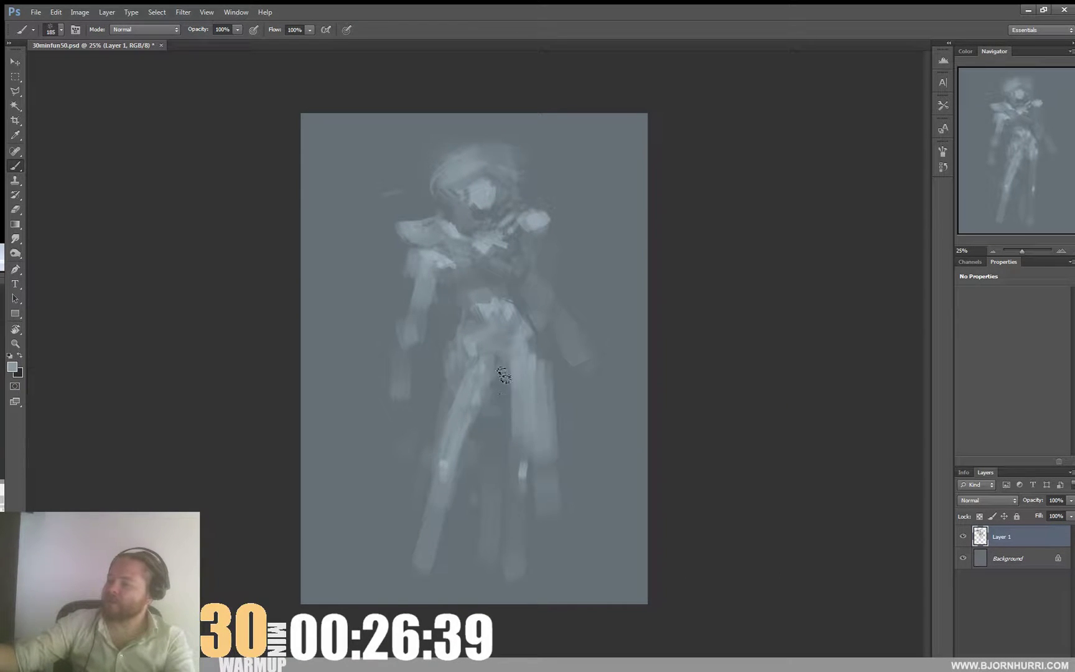
pyautogui.moveTo(502, 375)
pyautogui.mouseDown()
pyautogui.moveTo(507, 447)
pyautogui.moveTo(502, 456)
pyautogui.moveTo(490, 448)
pyautogui.moveTo(522, 460)
pyautogui.mouseUp()
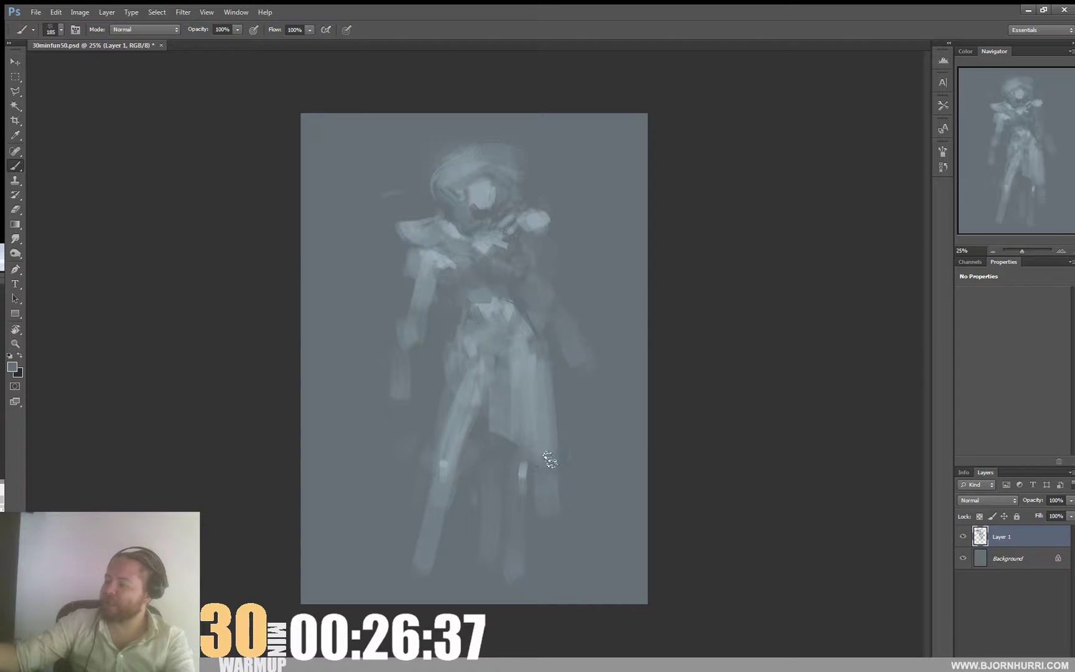
# Step: Set the brush size to 63 px and paint long vertical folds into the hanging cloth panel
pyautogui.rightClick(550, 459)
pyautogui.write('63')
pyautogui.press('Return')
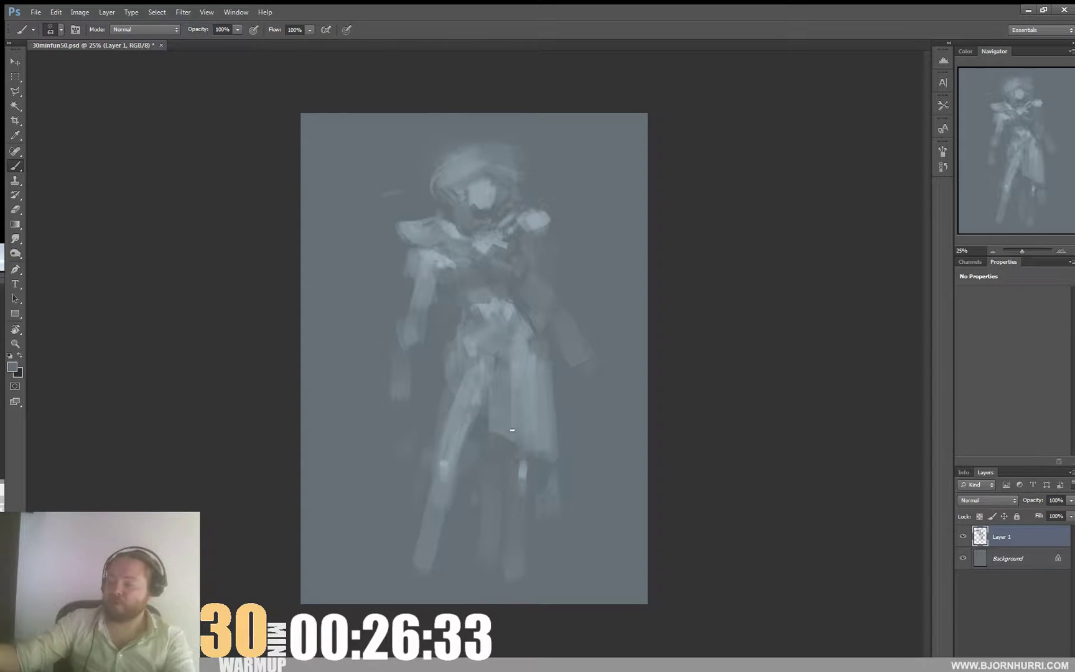
pyautogui.moveTo(516, 336); pyautogui.dragTo(529, 411)
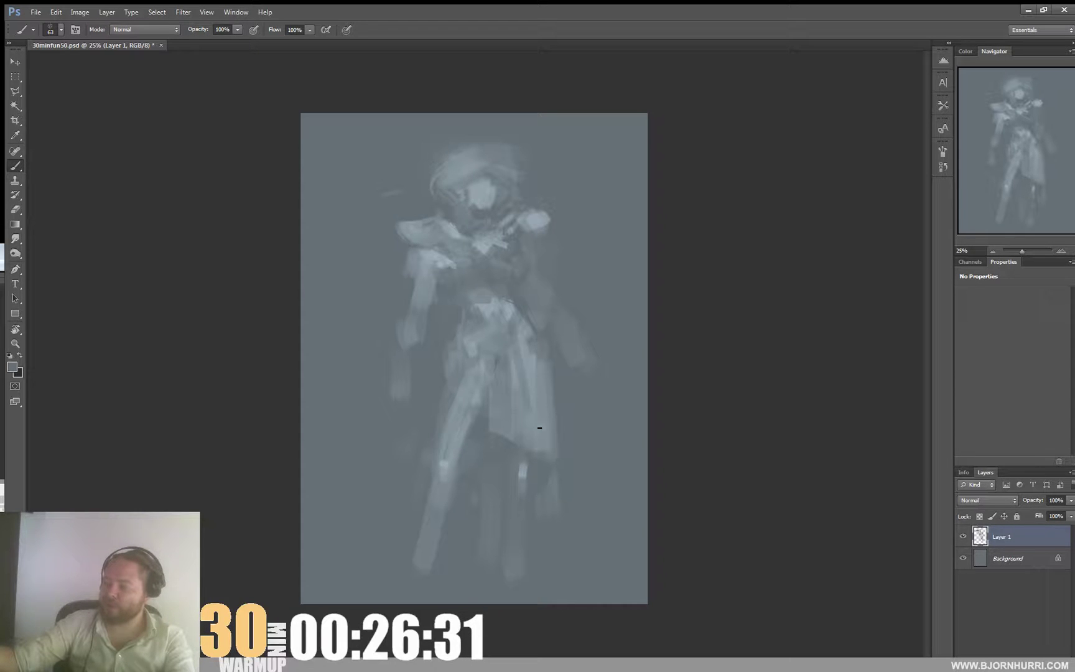
pyautogui.moveTo(522, 359); pyautogui.dragTo(527, 390)
pyautogui.keyDown('alt'); pyautogui.click(533, 373); pyautogui.keyUp('alt')
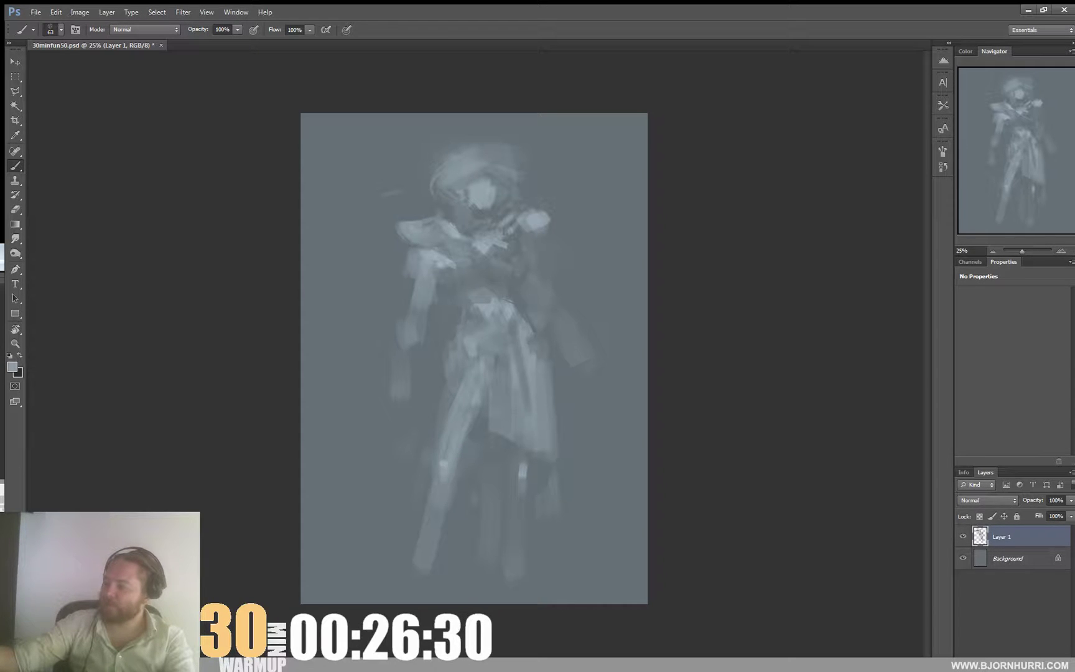
# Step: Set the brush size to 34 px and refine the hip edge and upper cloth folds using light and background tones sampled from the painting
pyautogui.rightClick(527, 363)
pyautogui.click(559, 387)
pyautogui.press('Return')
pyautogui.keyDown('alt'); pyautogui.click(511, 299); pyautogui.keyUp('alt')
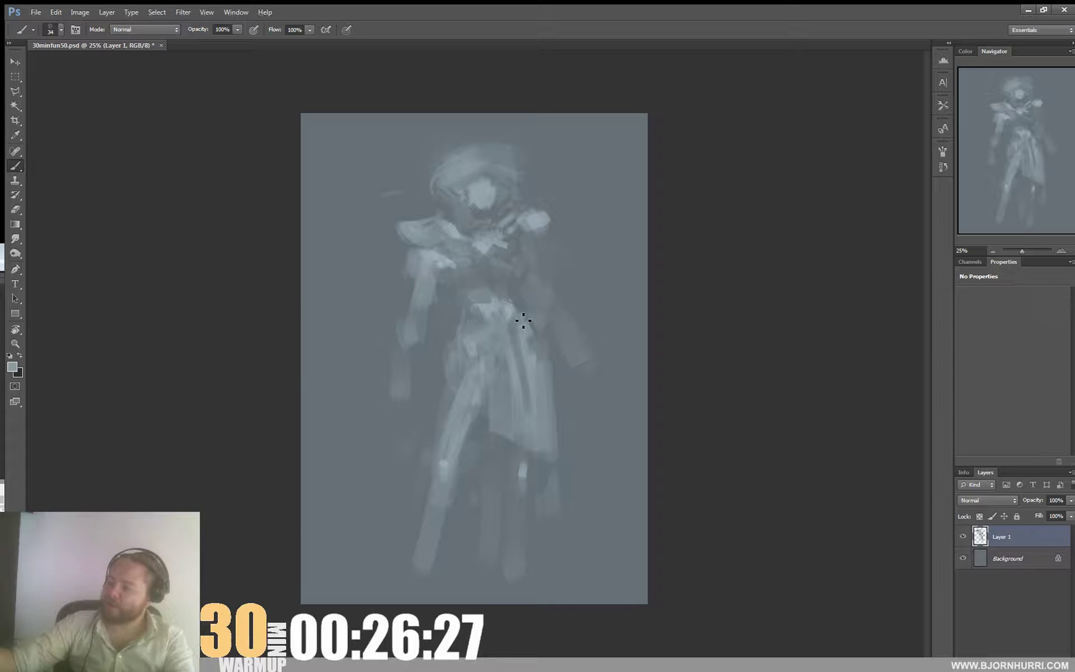
pyautogui.keyDown('alt'); pyautogui.click(600, 292); pyautogui.keyUp('alt')
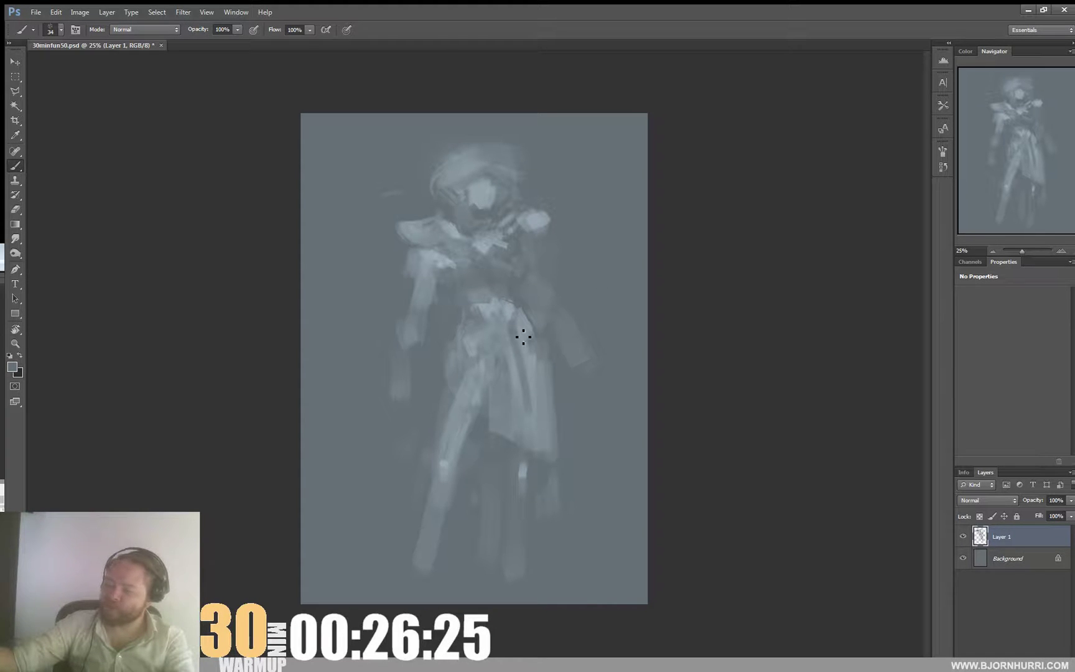
pyautogui.keyDown('alt'); pyautogui.click(517, 304); pyautogui.keyUp('alt')
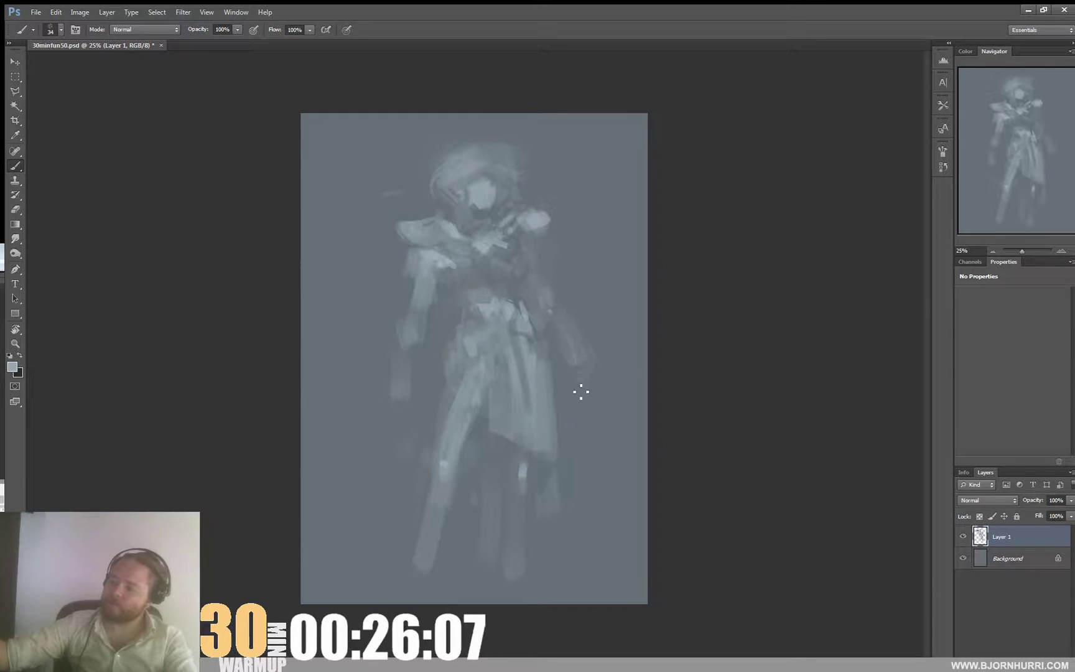
# Step: Paint a diagonal sword handle at the hand beside the cloth and a faint blade behind the opposite leg, using an 88 px brush
pyautogui.hotkey('ctrl', 'e')
pyautogui.hotkey('ctrl', 'shift', 'alt', 'n')
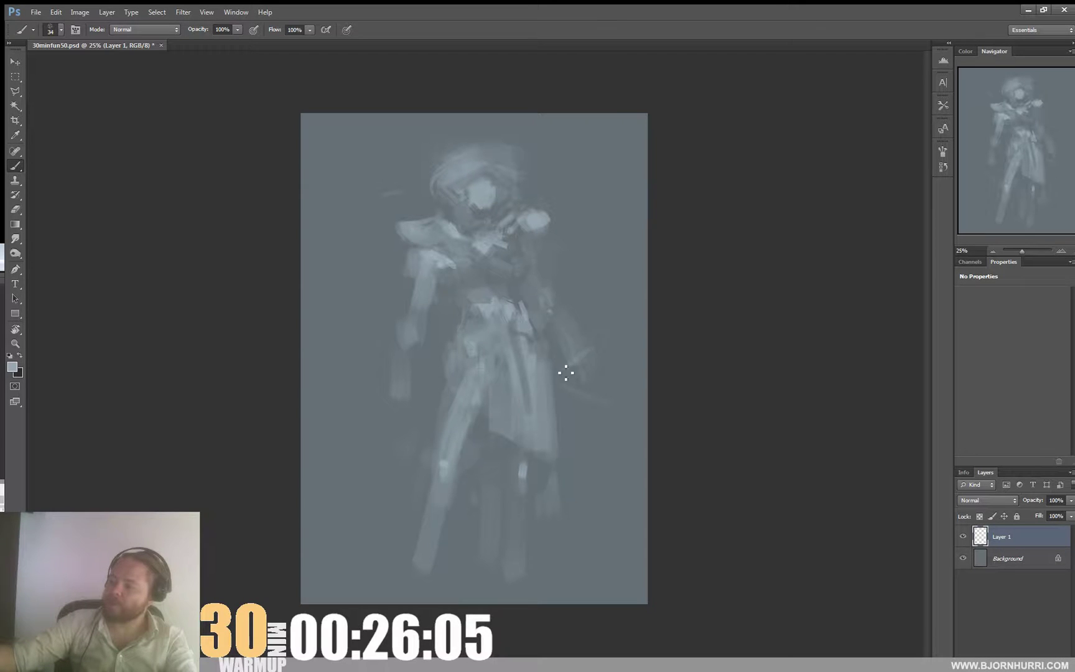
pyautogui.moveTo(606, 349); pyautogui.dragTo(625, 330)
pyautogui.keyDown('alt'); pyautogui.click(619, 375); pyautogui.keyUp('alt')
pyautogui.rightClick(617, 375)
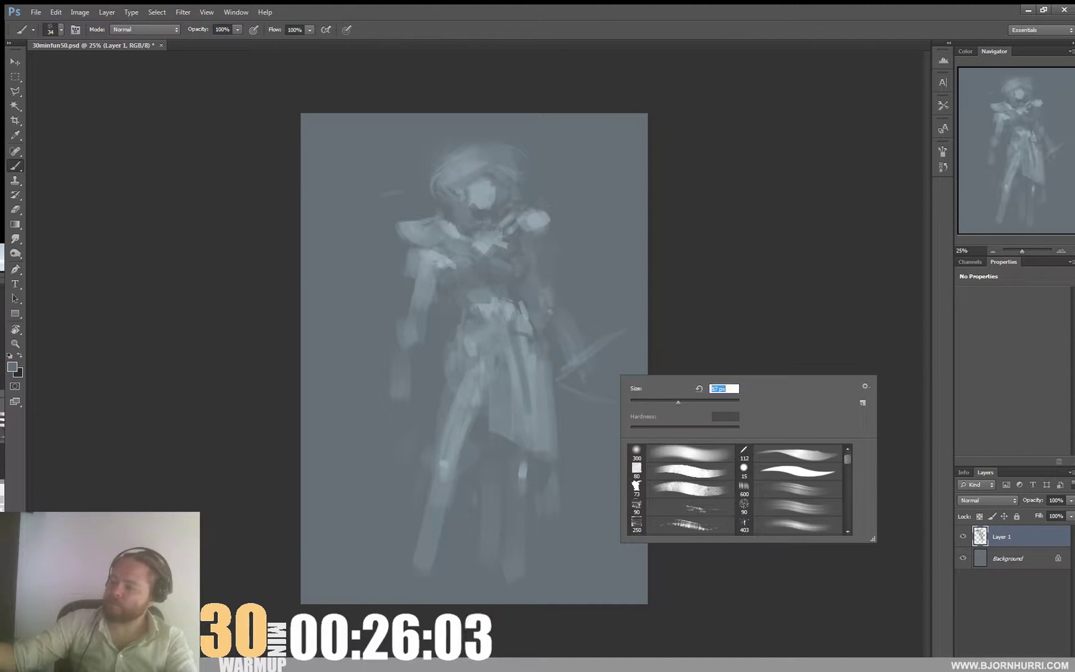
pyautogui.doubleClick(745, 498)
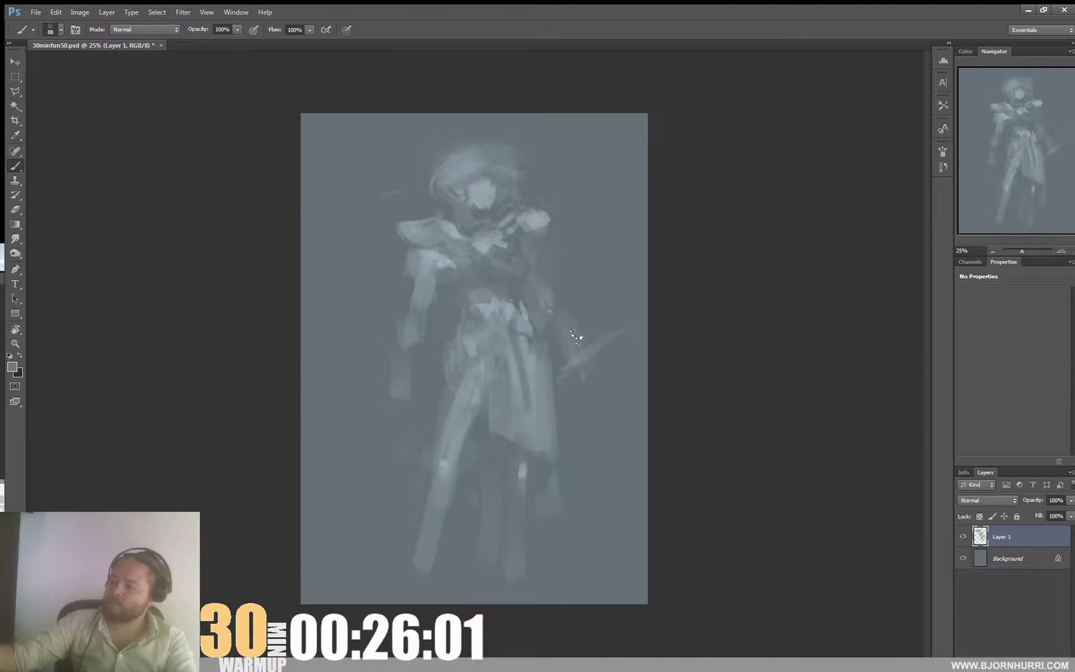
pyautogui.moveTo(622, 331); pyautogui.dragTo(559, 379)
pyautogui.keyDown('alt'); pyautogui.click(489, 382); pyautogui.keyUp('alt')
pyautogui.moveTo(429, 452)
pyautogui.mouseDown()
pyautogui.moveTo(333, 524)
pyautogui.moveTo(421, 490)
pyautogui.mouseUp()
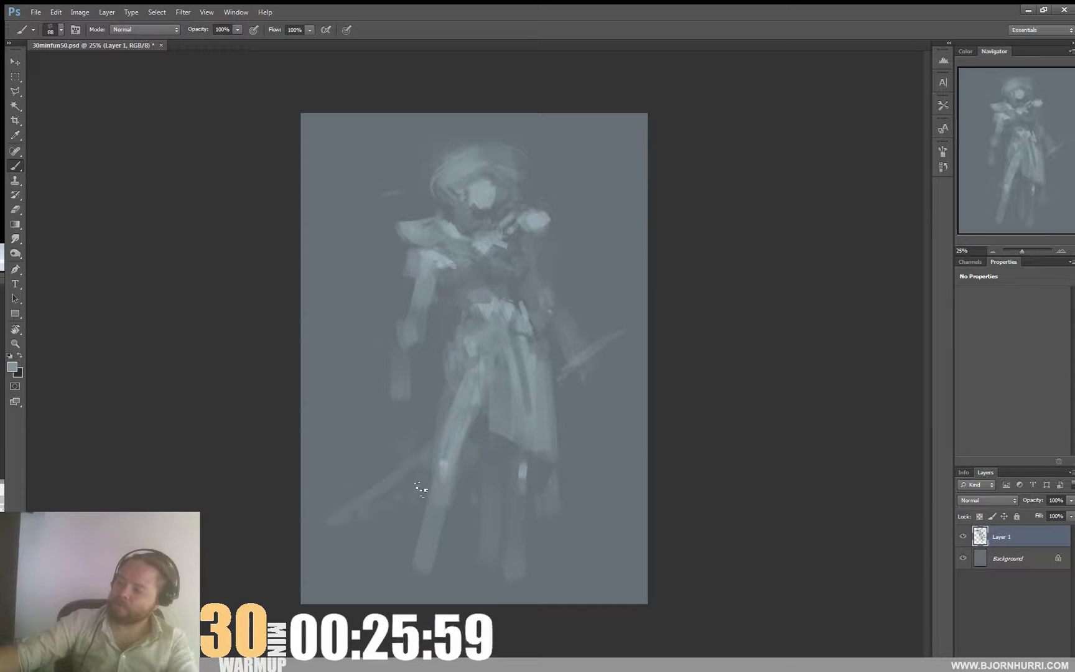
# Step: Set the brush size to 49 px and refine the waist and hip edge with a tone sampled beside the hip
pyautogui.rightClick(495, 321)
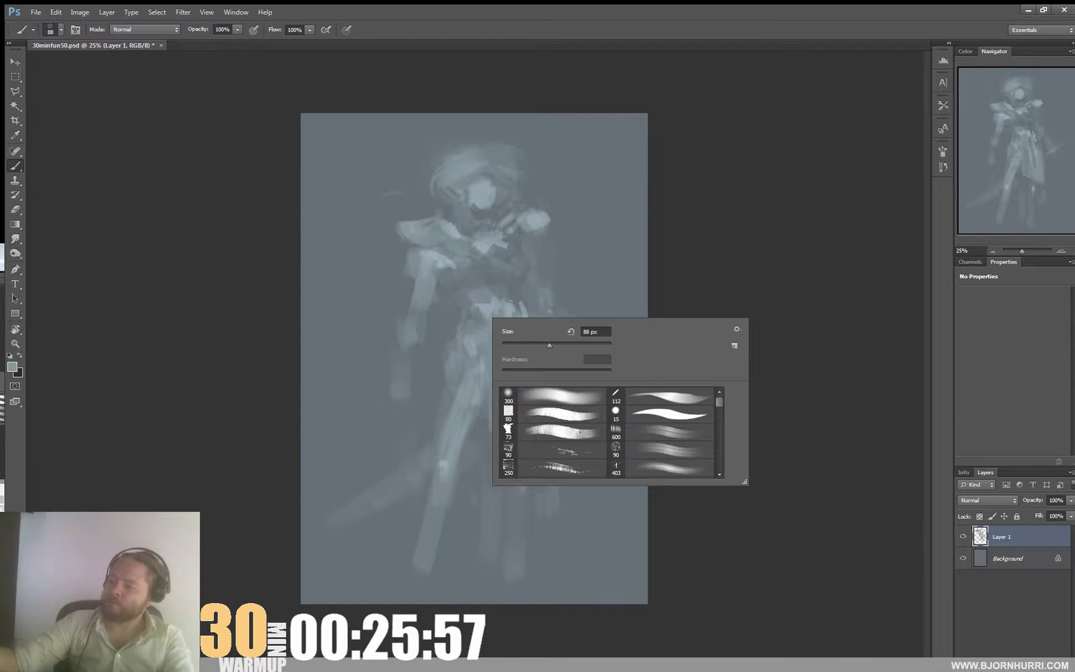
pyautogui.click(466, 331)
pyautogui.keyDown('alt'); pyautogui.click(445, 328); pyautogui.keyUp('alt')
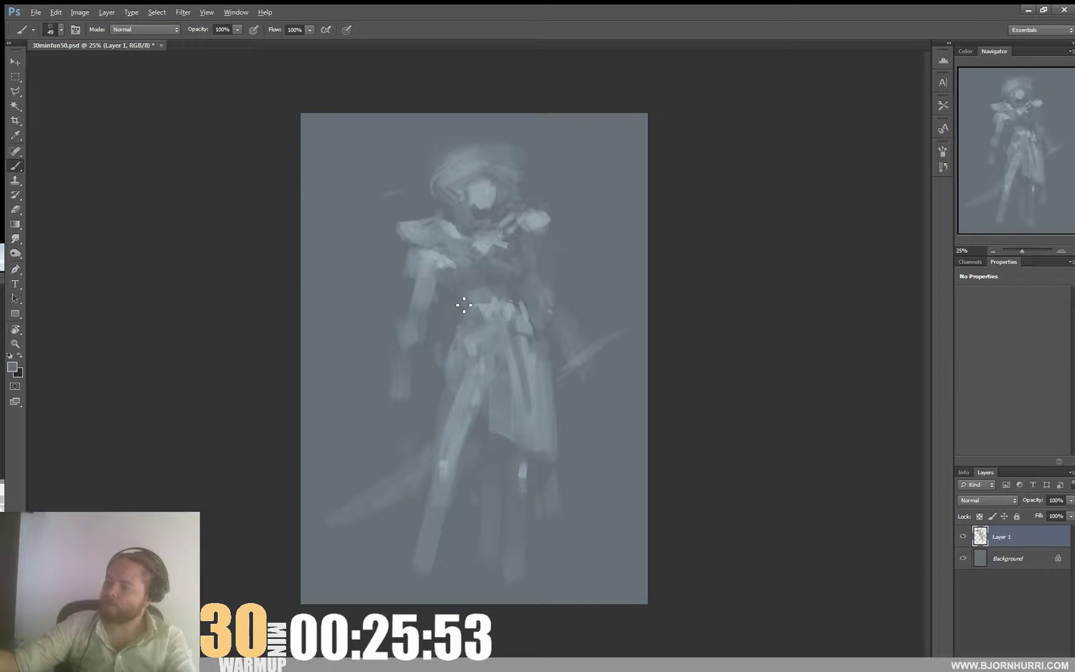
# Step: Set the brush size to 38 px and paint crossing strap accents on the chest and highlights on the belt with sampled tones
pyautogui.rightClick(545, 269)
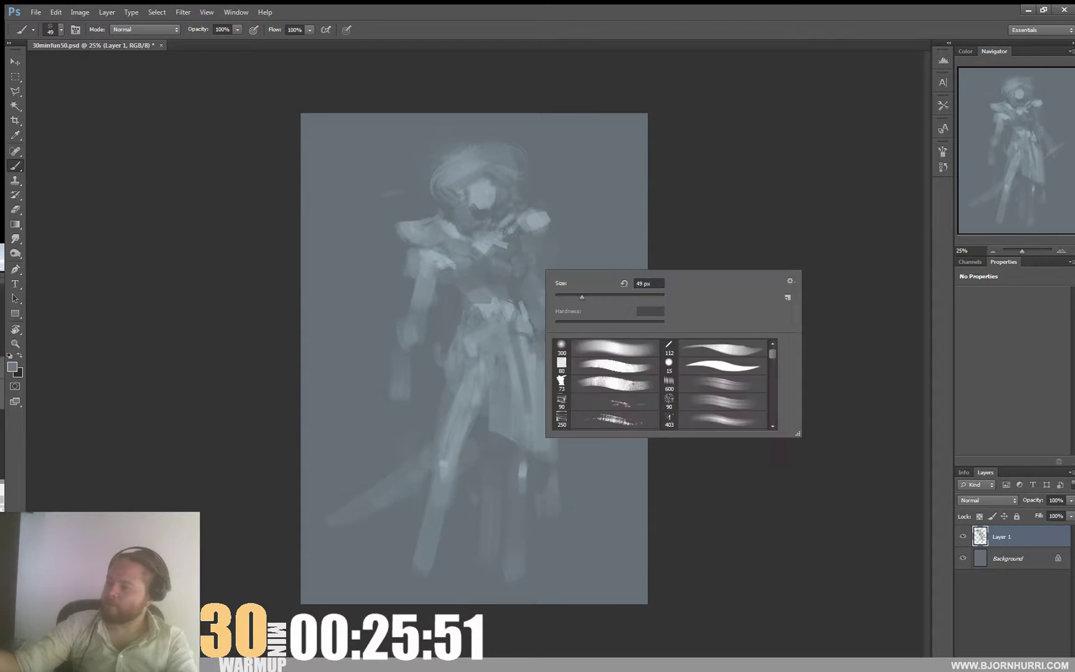
pyautogui.moveTo(581, 296); pyautogui.dragTo(573, 296)
pyautogui.keyDown('alt'); pyautogui.click(510, 231); pyautogui.keyUp('alt')
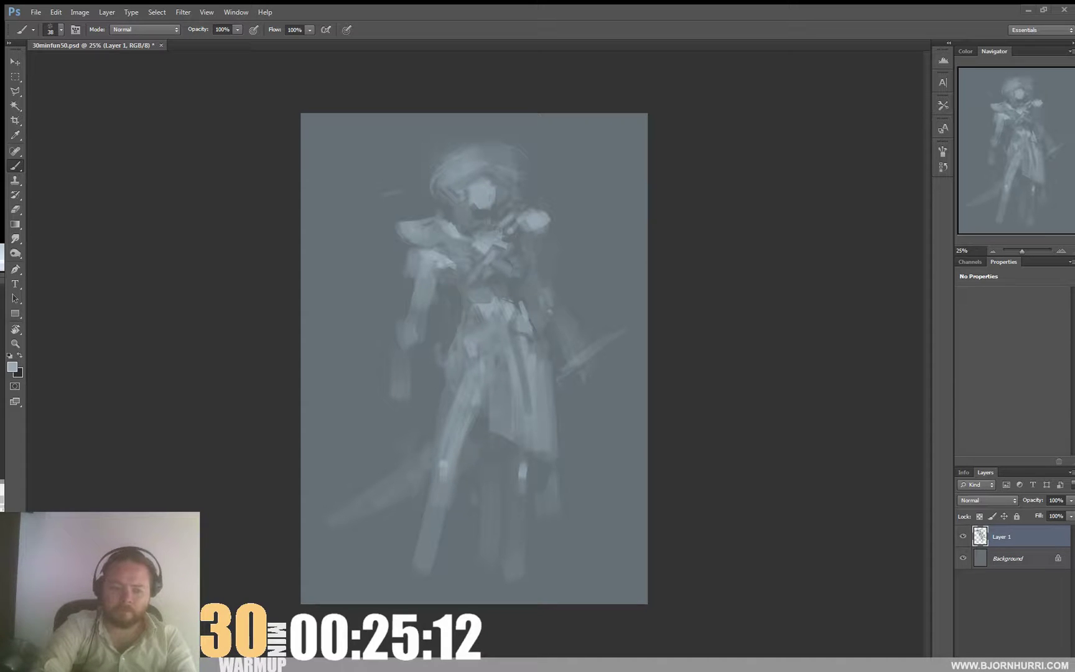
pyautogui.click(231, 415)
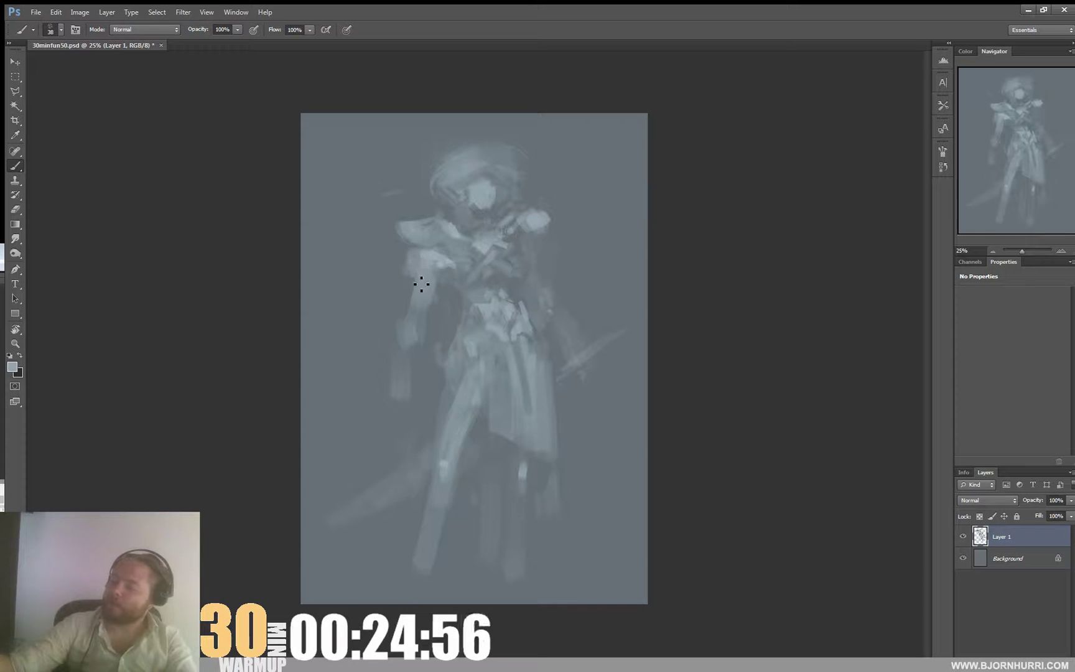
# Step: Set the brush size to 57 px and darken the forearm of the empty-handed arm with tones sampled from the arm
pyautogui.rightClick(470, 280)
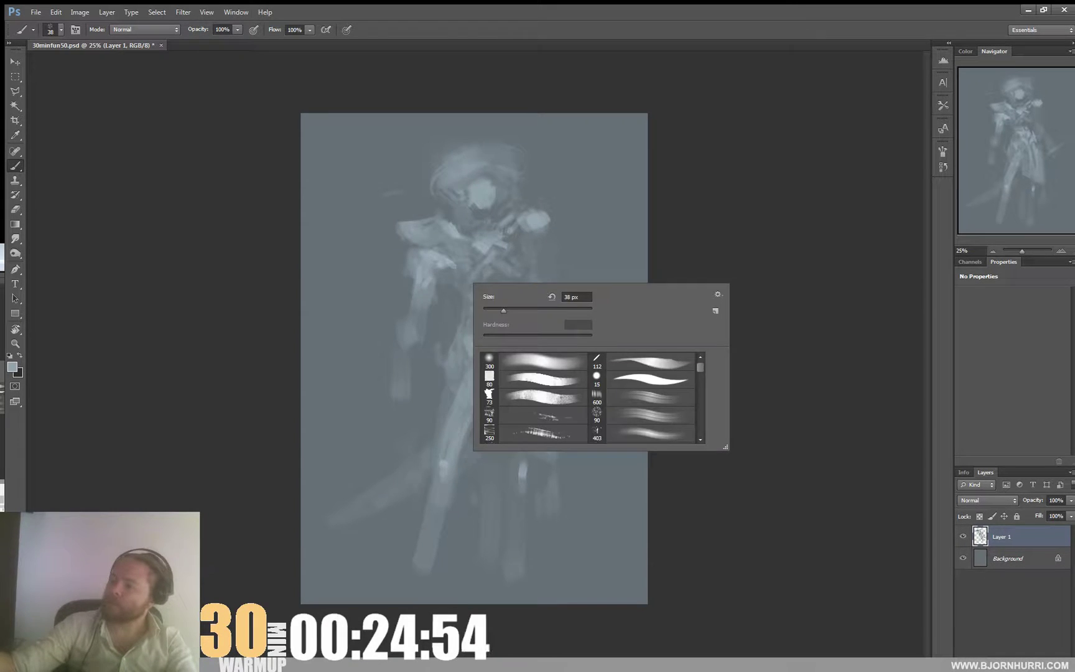
pyautogui.moveTo(504, 310); pyautogui.dragTo(514, 310)
pyautogui.keyDown('alt'); pyautogui.click(425, 323); pyautogui.keyUp('alt')
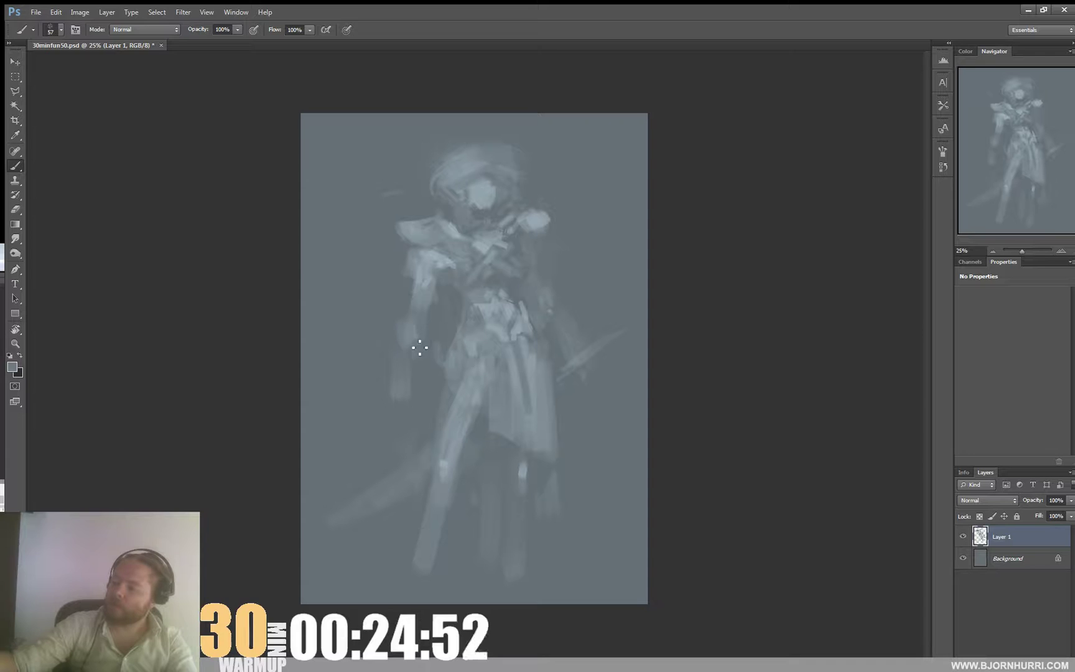
pyautogui.keyDown('alt'); pyautogui.click(423, 278); pyautogui.keyUp('alt')
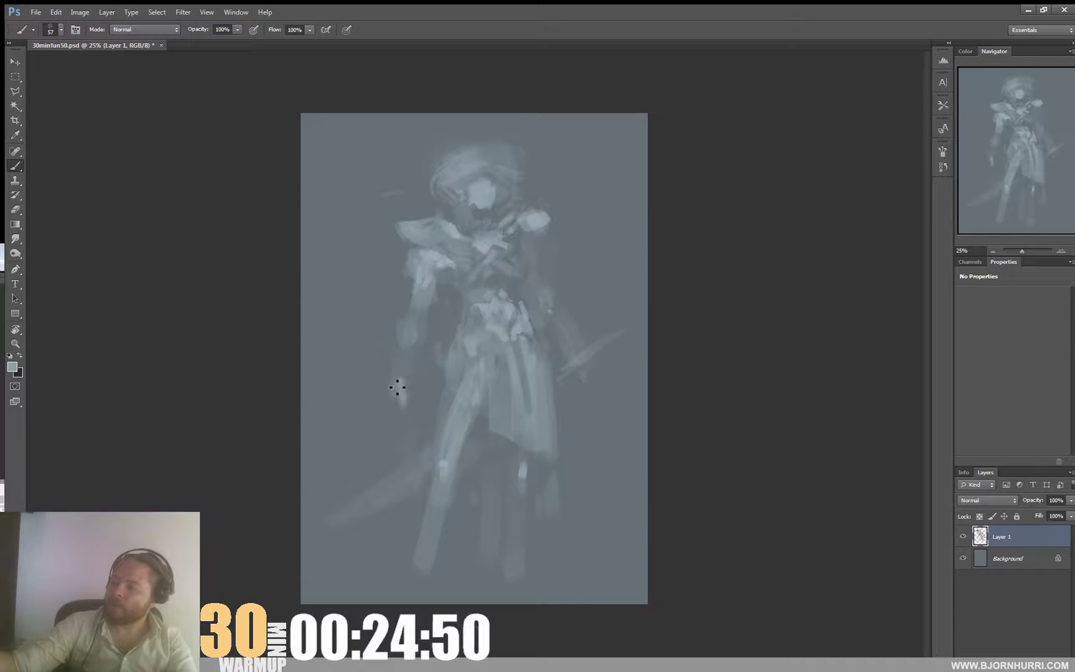
# Step: Shape the lowered fist with light and dark sampled tones and dab a highlight on the hand holding the sword
pyautogui.moveTo(411, 384); pyautogui.dragTo(411, 390)
pyautogui.moveTo(401, 399); pyautogui.dragTo(402, 409)
pyautogui.keyDown('alt'); pyautogui.click(409, 416); pyautogui.keyUp('alt')
pyautogui.keyDown('alt'); pyautogui.click(402, 408); pyautogui.keyUp('alt')
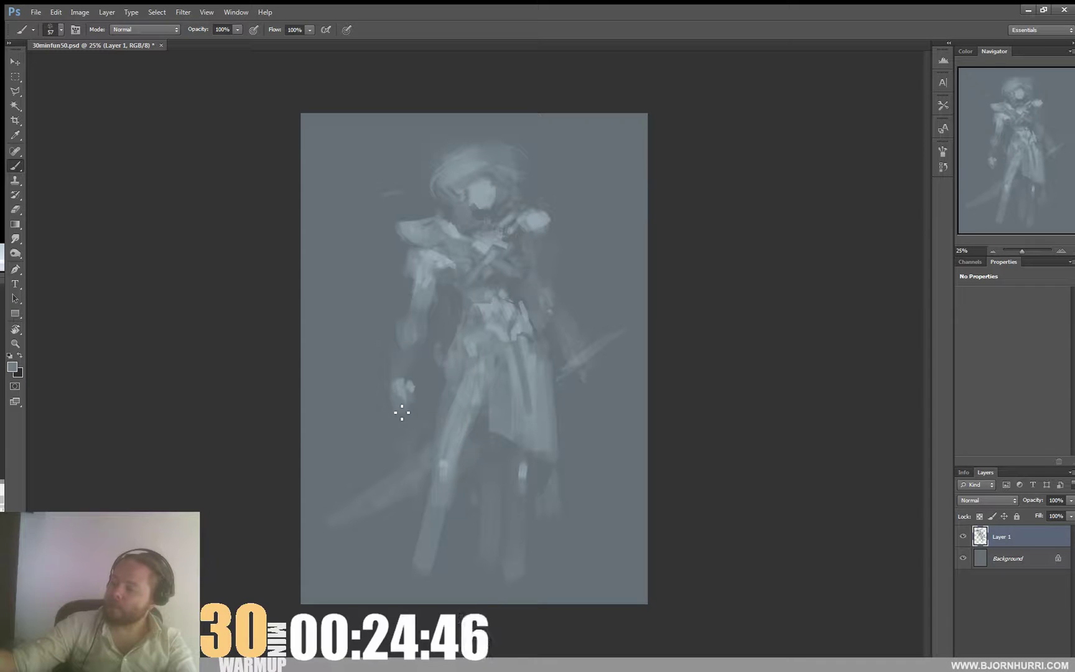
pyautogui.click(585, 347)
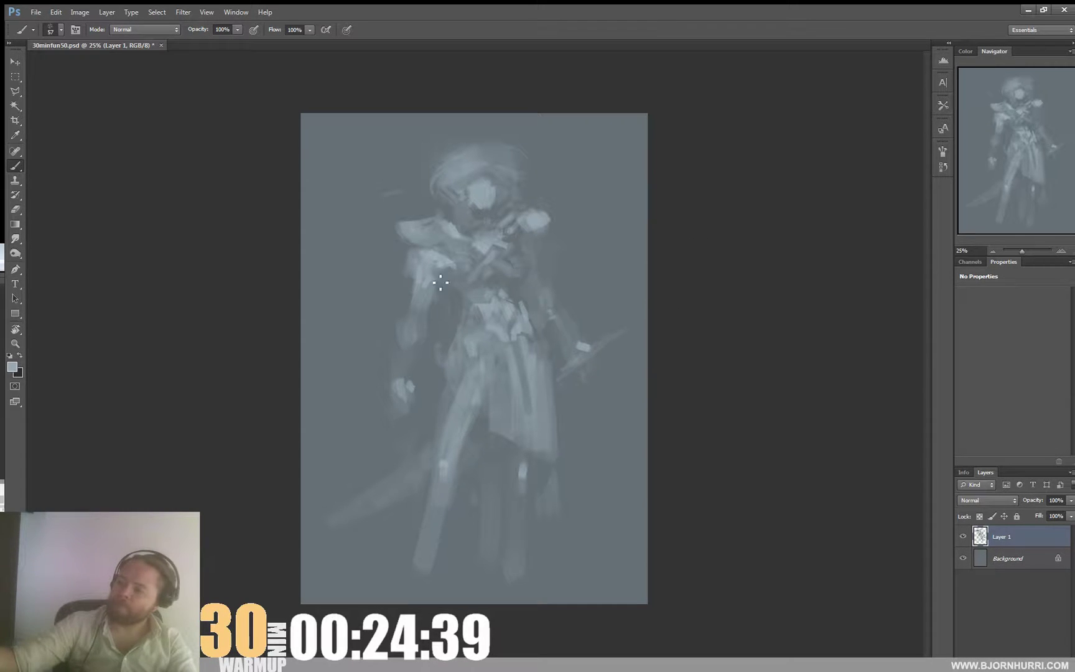
# Step: Set the brush size to 20 px and detail the upper arm and shoulder plate on the empty-handed side with sampled tones
pyautogui.rightClick(458, 255)
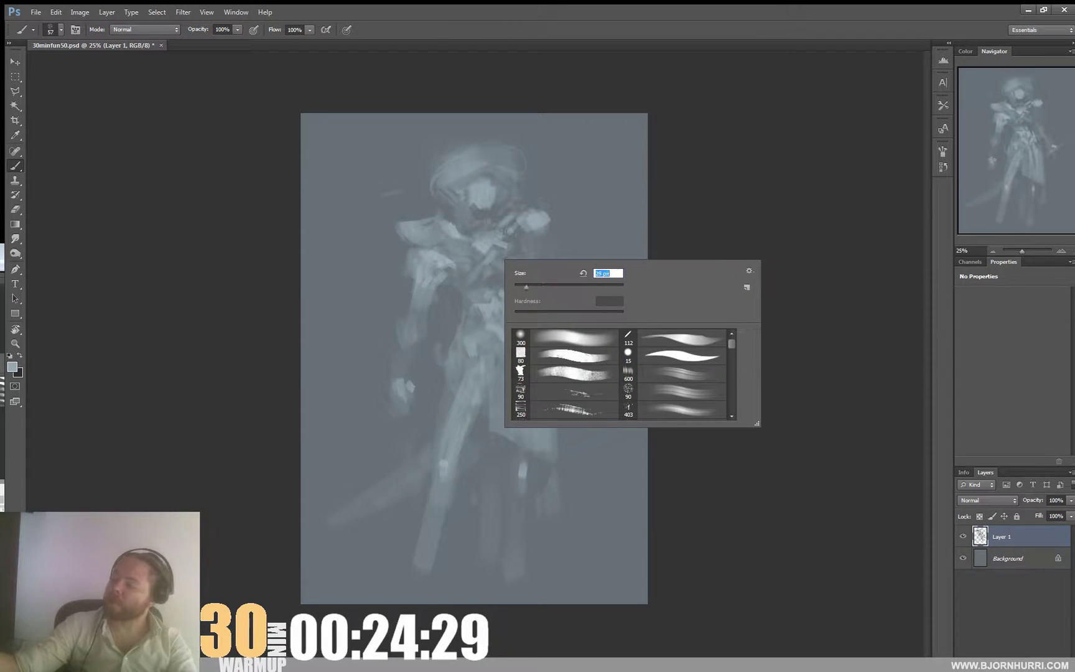
pyautogui.write('20')
pyautogui.press('Return')
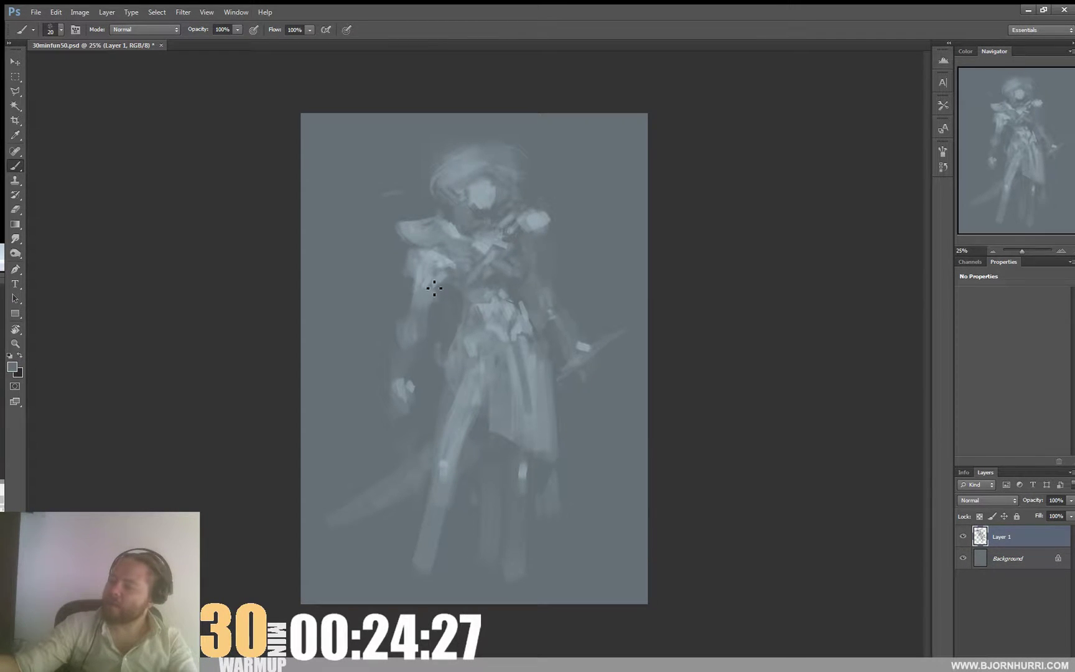
pyautogui.moveTo(432, 290)
pyautogui.mouseDown()
pyautogui.moveTo(436, 279)
pyautogui.moveTo(429, 283)
pyautogui.mouseUp()
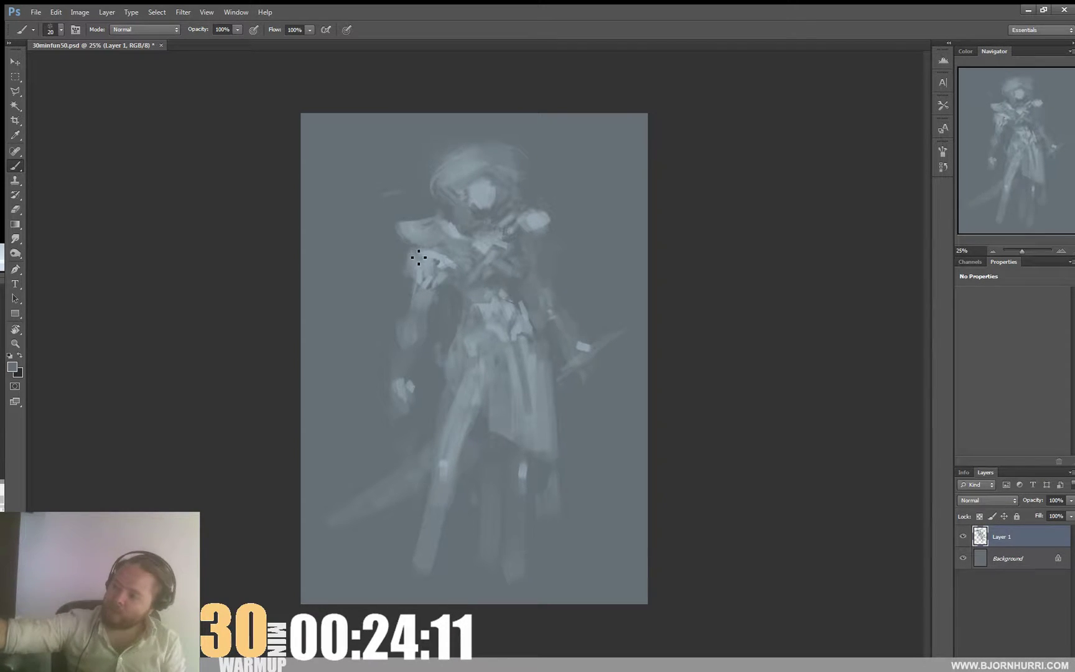
pyautogui.keyDown('alt'); pyautogui.click(430, 251); pyautogui.keyUp('alt')
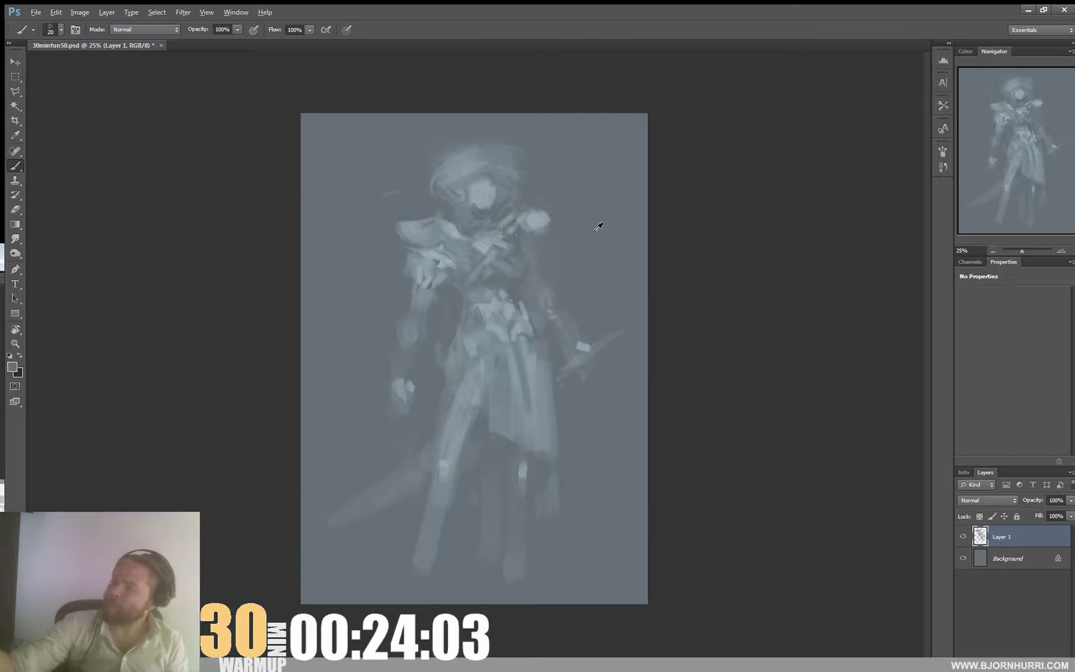
pyautogui.keyDown('alt'); pyautogui.click(442, 242); pyautogui.keyUp('alt')
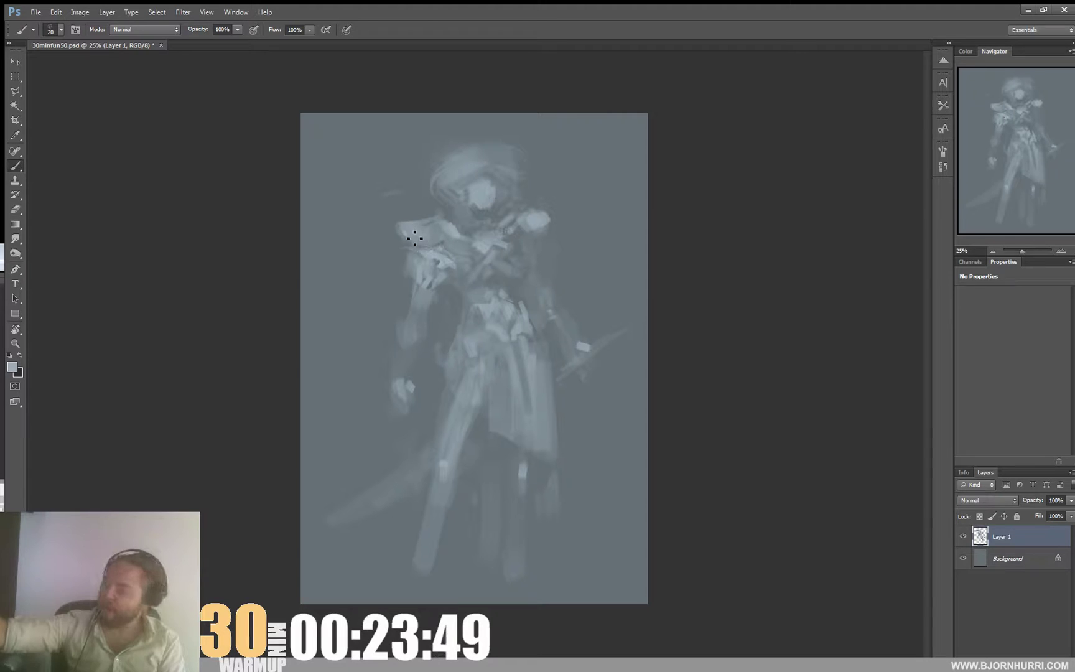
pyautogui.keyDown('alt'); pyautogui.click(457, 240); pyautogui.keyUp('alt')
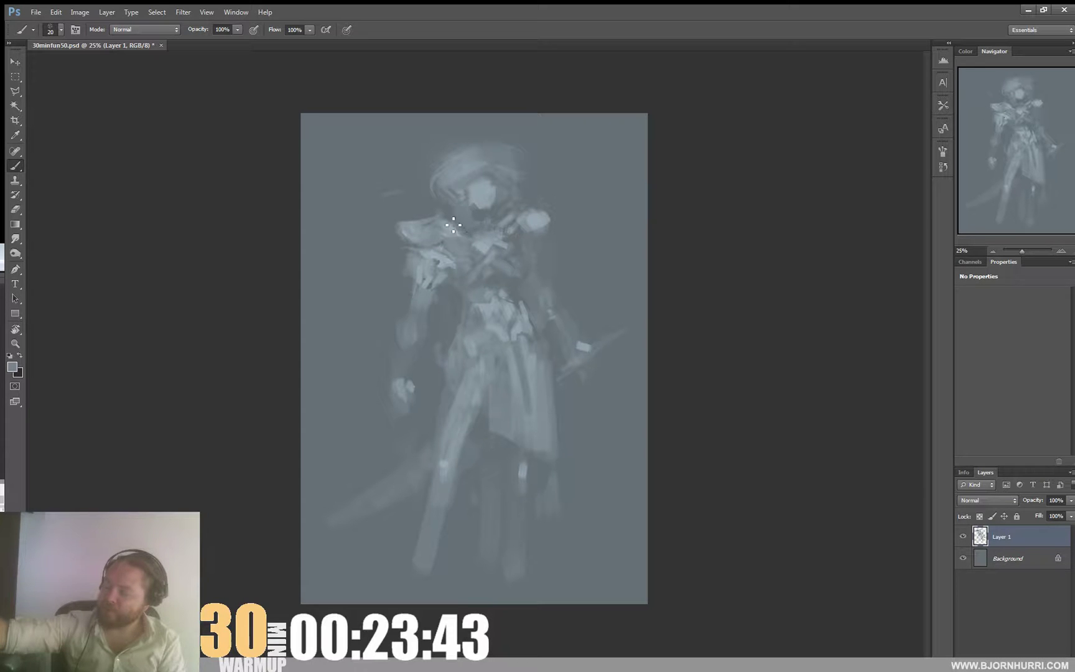
# Step: Sharpen the shoulder plate on the empty-handed side into a point and refine the upper arm beneath it with sampled tones
pyautogui.keyDown('alt'); pyautogui.click(449, 211); pyautogui.keyUp('alt')
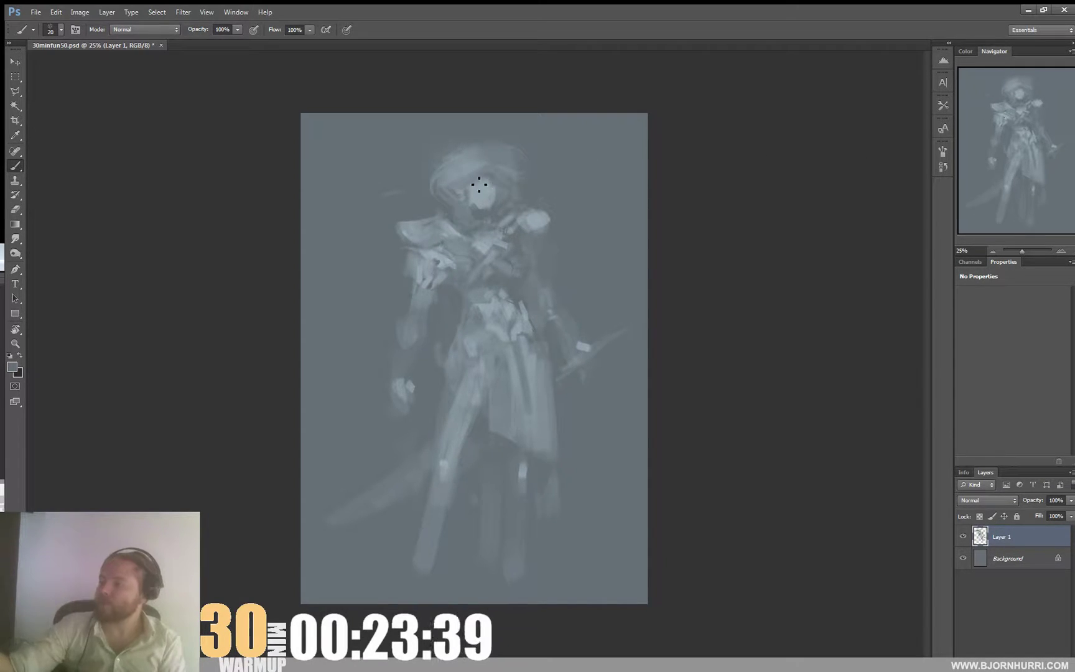
pyautogui.moveTo(545, 208); pyautogui.dragTo(539, 218)
pyautogui.keyDown('alt'); pyautogui.click(535, 219); pyautogui.keyUp('alt')
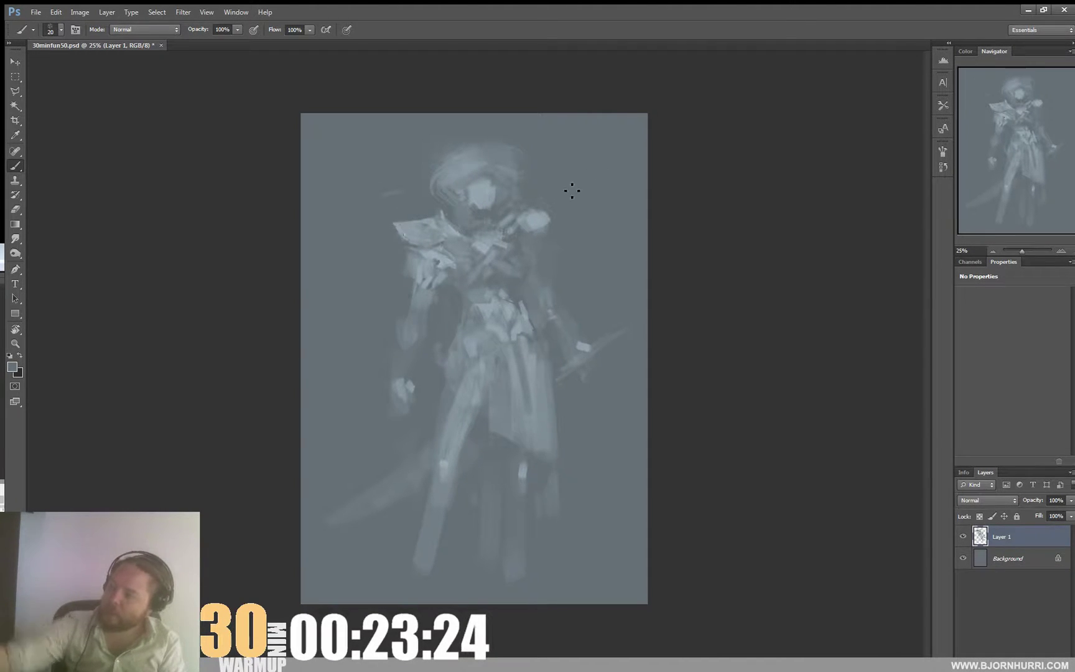
pyautogui.keyDown('alt'); pyautogui.click(414, 250); pyautogui.keyUp('alt')
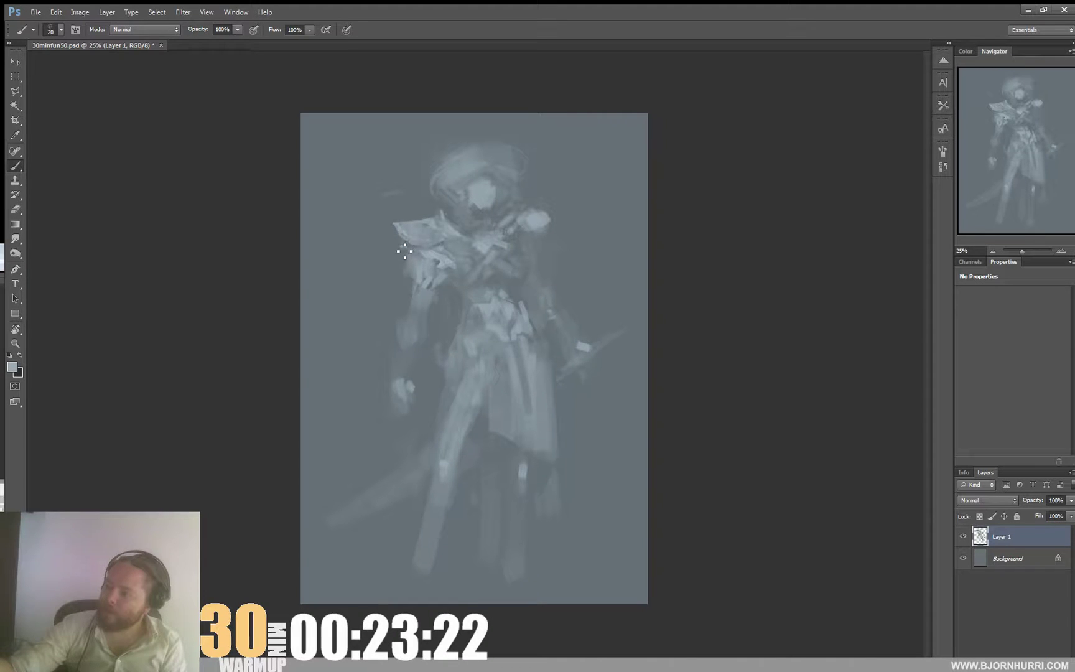
pyautogui.keyDown('alt'); pyautogui.click(396, 264); pyautogui.keyUp('alt')
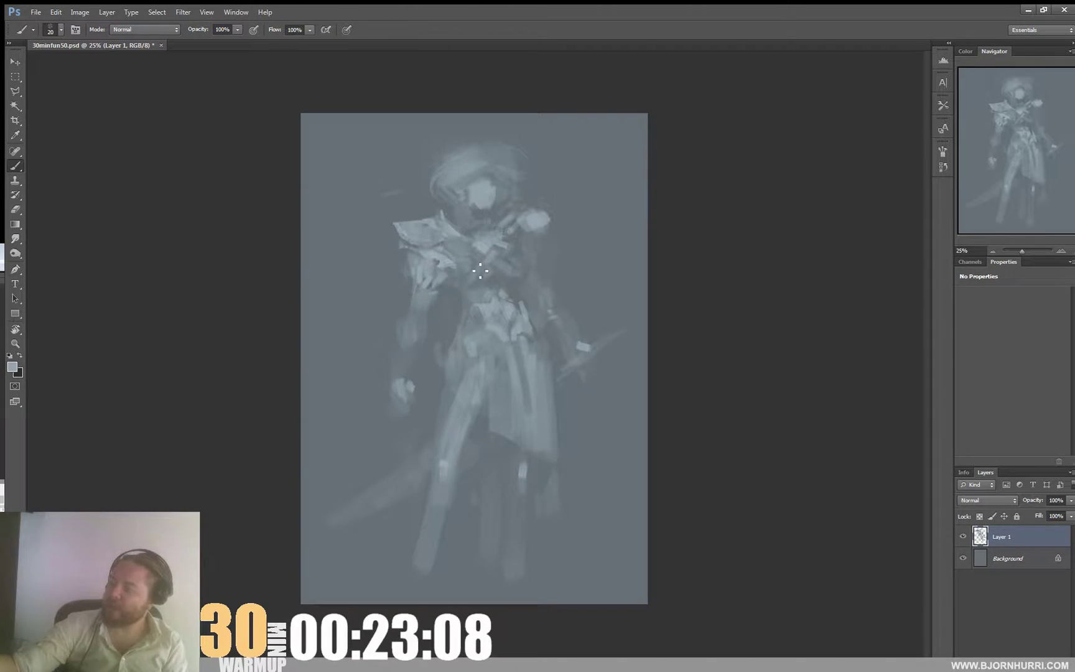
pyautogui.keyDown('alt'); pyautogui.click(438, 298); pyautogui.keyUp('alt')
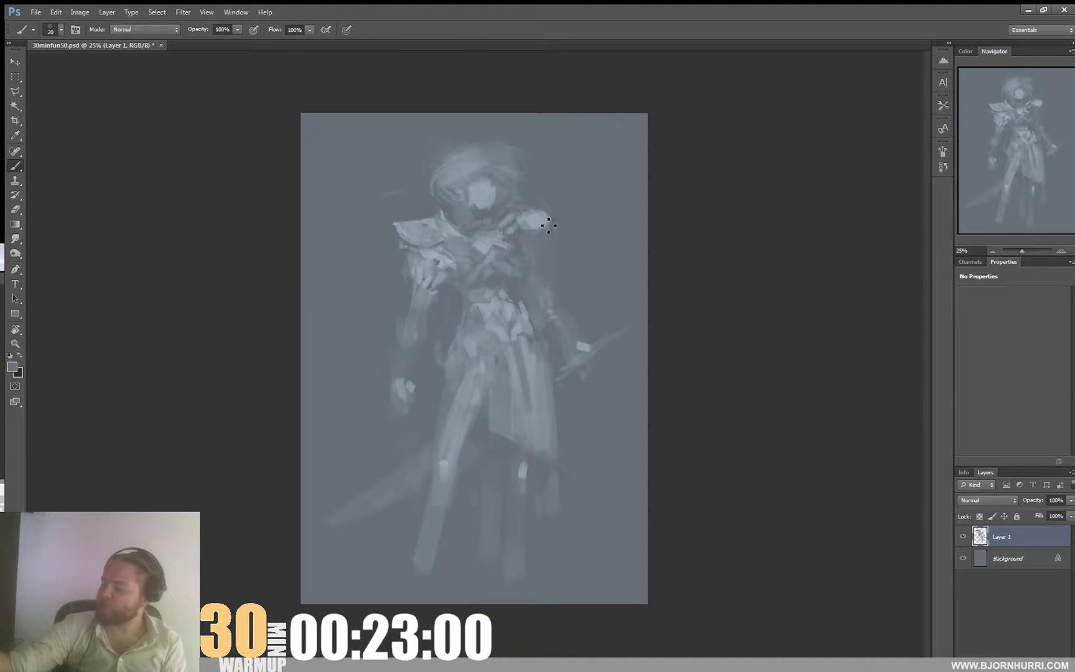
# Step: Set the brush size to 39 px and paint a lower armour flap under the shoulder cap on the sword-arm side with sampled tones
pyautogui.keyDown('alt'); pyautogui.click(543, 224); pyautogui.keyUp('alt')
pyautogui.rightClick(555, 242)
pyautogui.click(585, 270)
pyautogui.press('Return')
pyautogui.moveTo(537, 238); pyautogui.dragTo(555, 243)
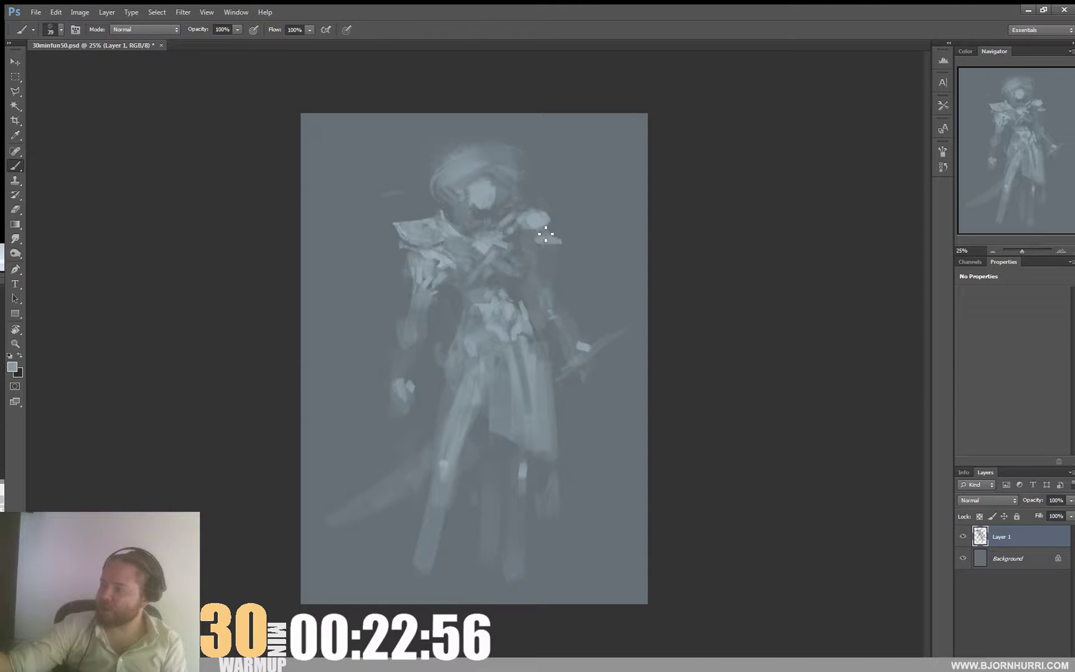
pyautogui.keyDown('alt'); pyautogui.click(542, 246); pyautogui.keyUp('alt')
pyautogui.moveTo(545, 239); pyautogui.dragTo(537, 246)
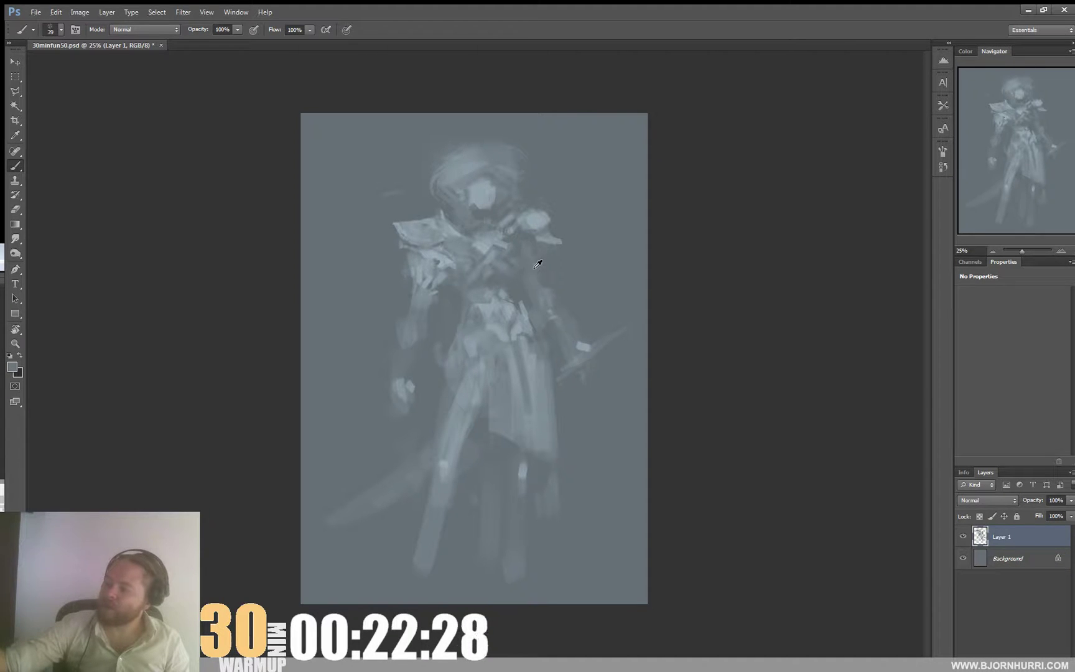
# Step: Set the brush size to 62 px and darken the sword-side upper arm and the inner part of its shoulder cap
pyautogui.rightClick(563, 238)
pyautogui.moveTo(593, 267); pyautogui.dragTo(599, 267)
pyautogui.click(607, 202)
pyautogui.moveTo(523, 223); pyautogui.dragTo(542, 227)
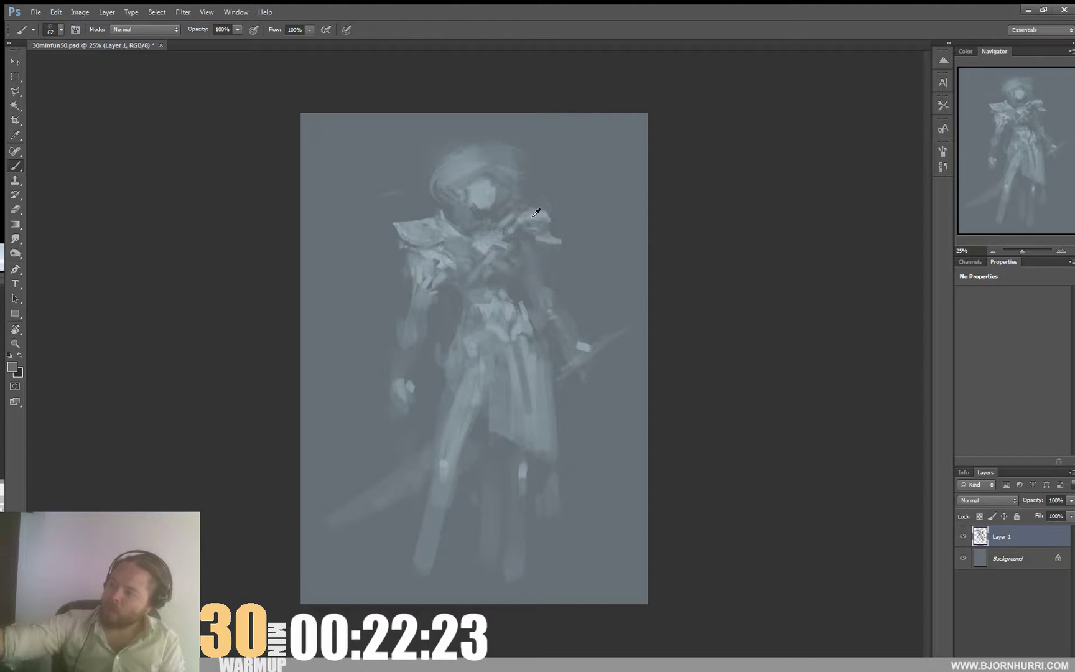
# Step: Set the brush size to 31 px and define the raised collar edge and shoulder cap on the sword-arm side
pyautogui.rightClick(537, 212)
pyautogui.write('31')
pyautogui.press('Return')
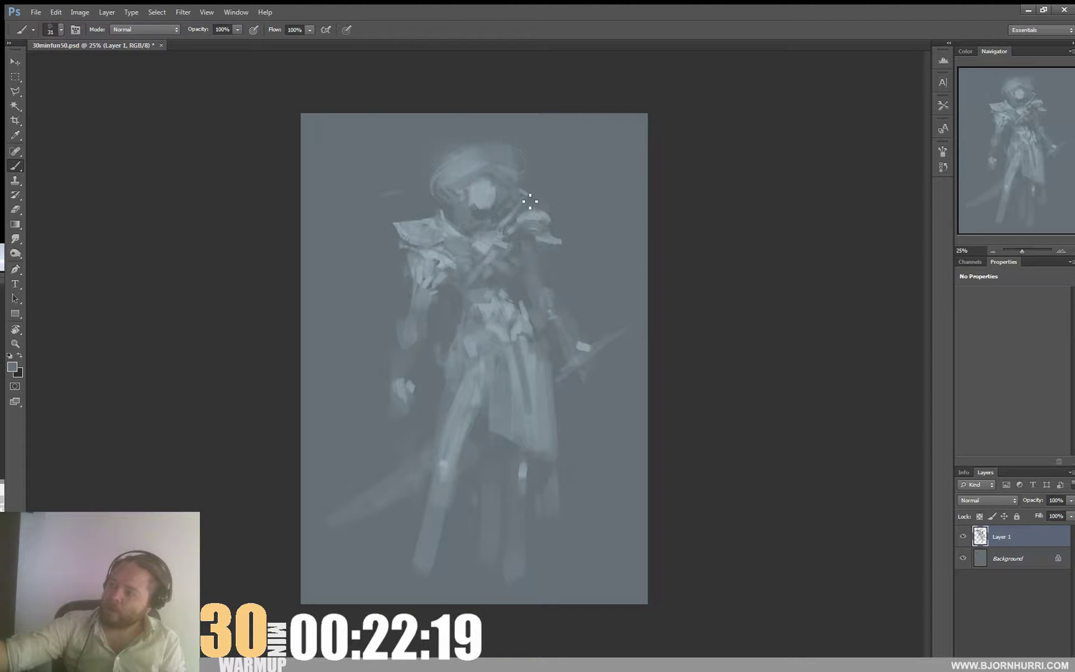
pyautogui.moveTo(525, 216); pyautogui.dragTo(526, 227)
pyautogui.keyDown('alt'); pyautogui.click(536, 216); pyautogui.keyUp('alt')
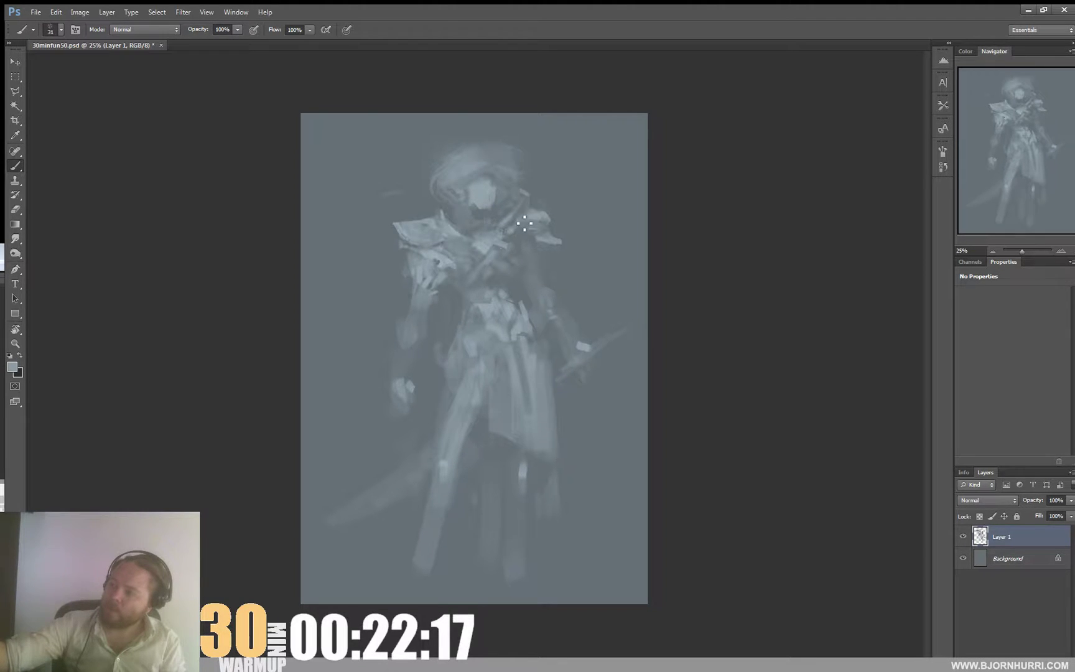
# Step: Reshape the face and chin with sampled tones, and dab dark eyes and facial features with a 21 px brush
pyautogui.keyDown('alt'); pyautogui.click(478, 211); pyautogui.keyUp('alt')
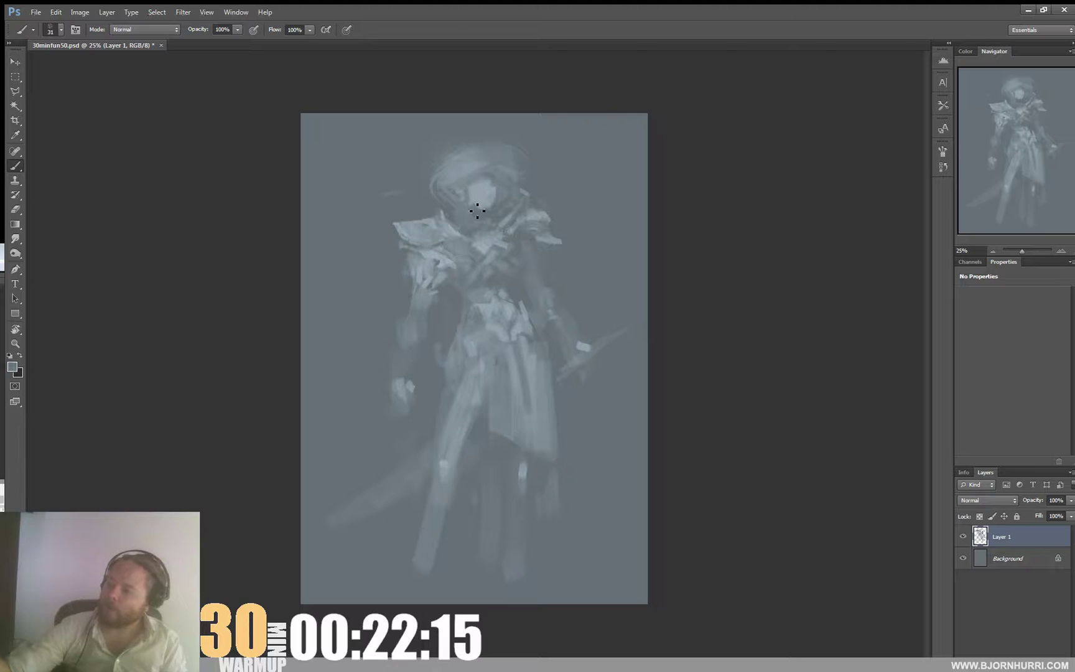
pyautogui.keyDown('alt'); pyautogui.click(480, 193); pyautogui.keyUp('alt')
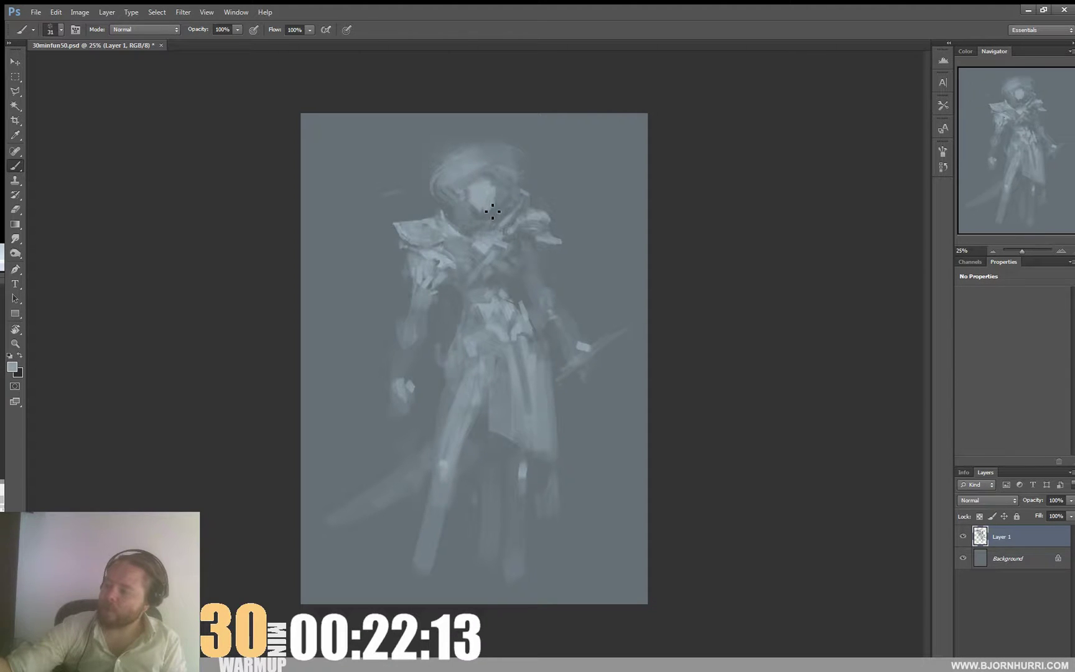
pyautogui.keyDown('alt'); pyautogui.click(483, 217); pyautogui.keyUp('alt')
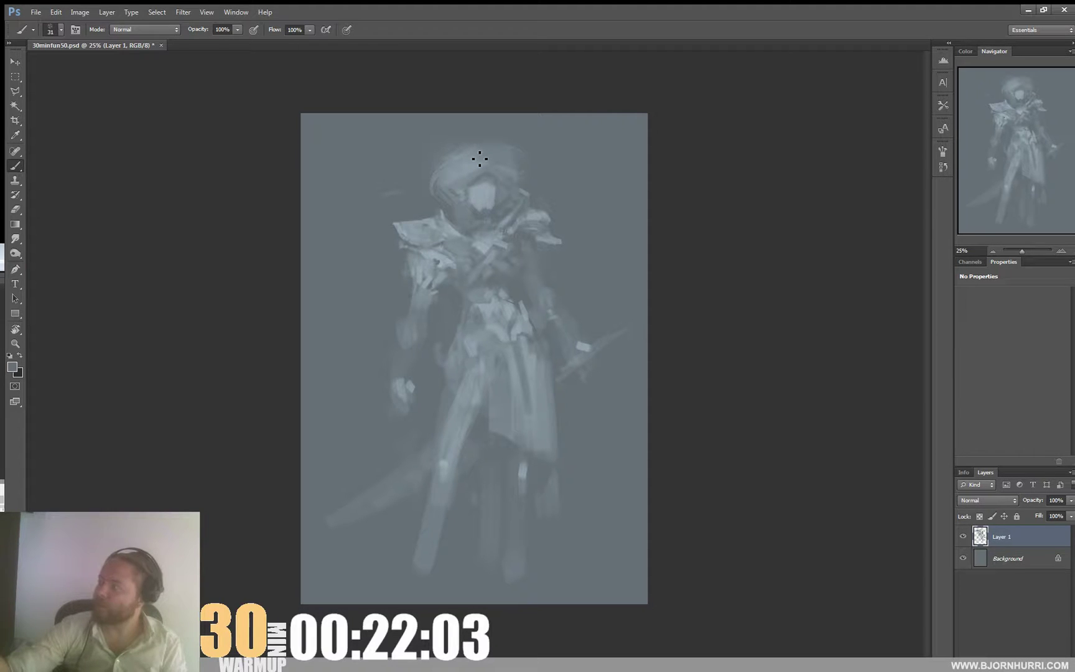
pyautogui.rightClick(480, 187)
pyautogui.moveTo(546, 225); pyautogui.dragTo(540, 225)
pyautogui.click(483, 193)
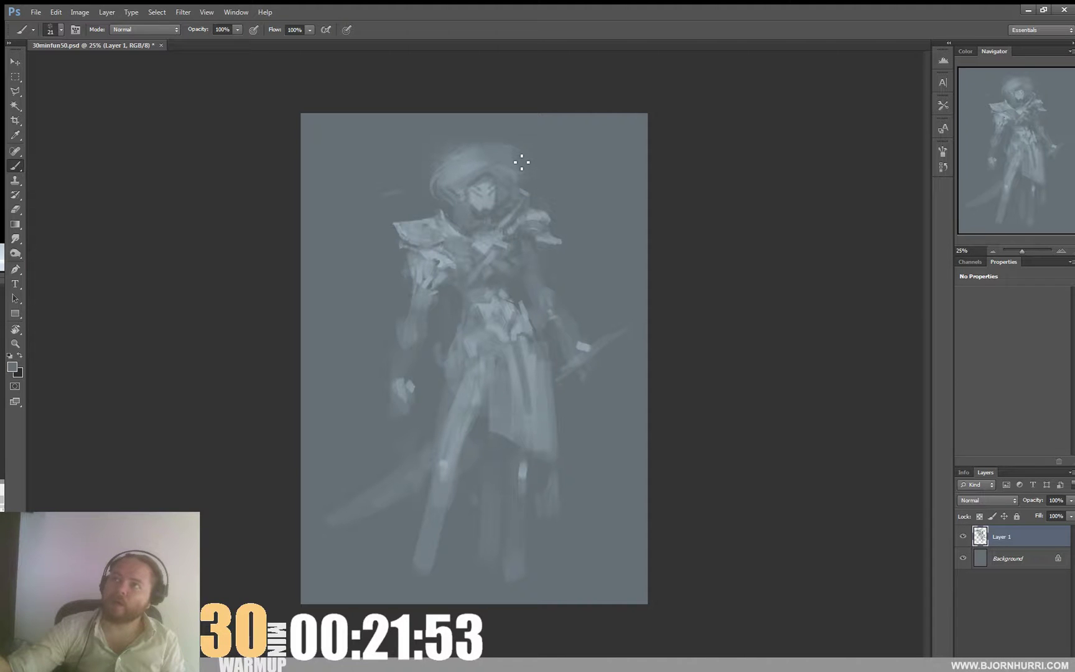
pyautogui.keyDown('alt'); pyautogui.click(481, 197); pyautogui.keyUp('alt')
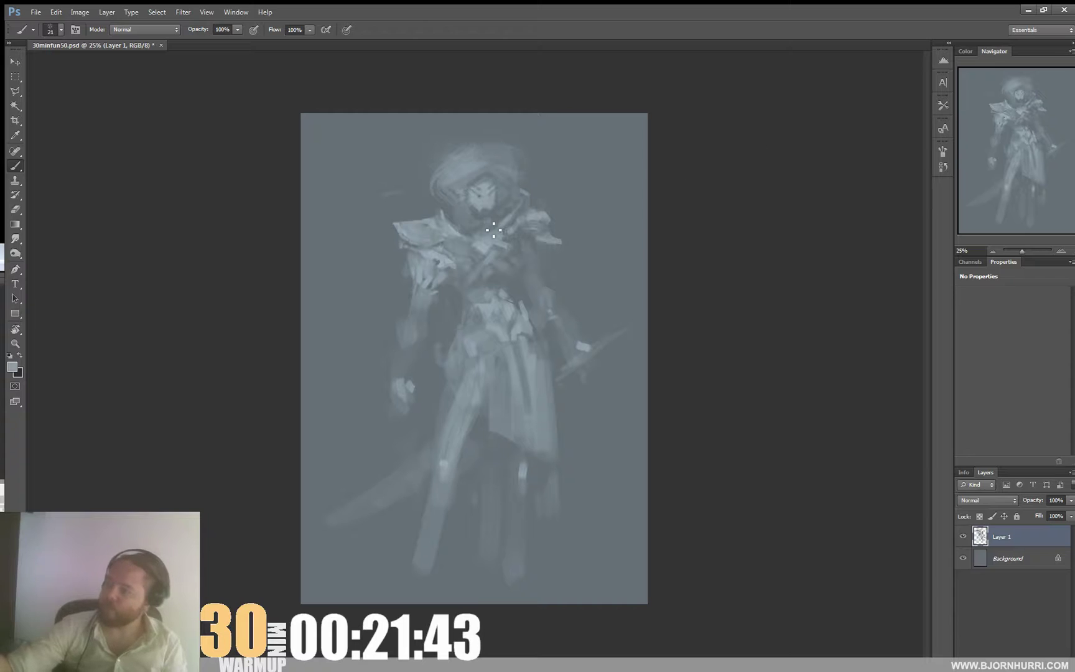
# Step: Set the brush size to 64 px and broaden the rounded headgear with loose light and dark strokes
pyautogui.rightClick(490, 164)
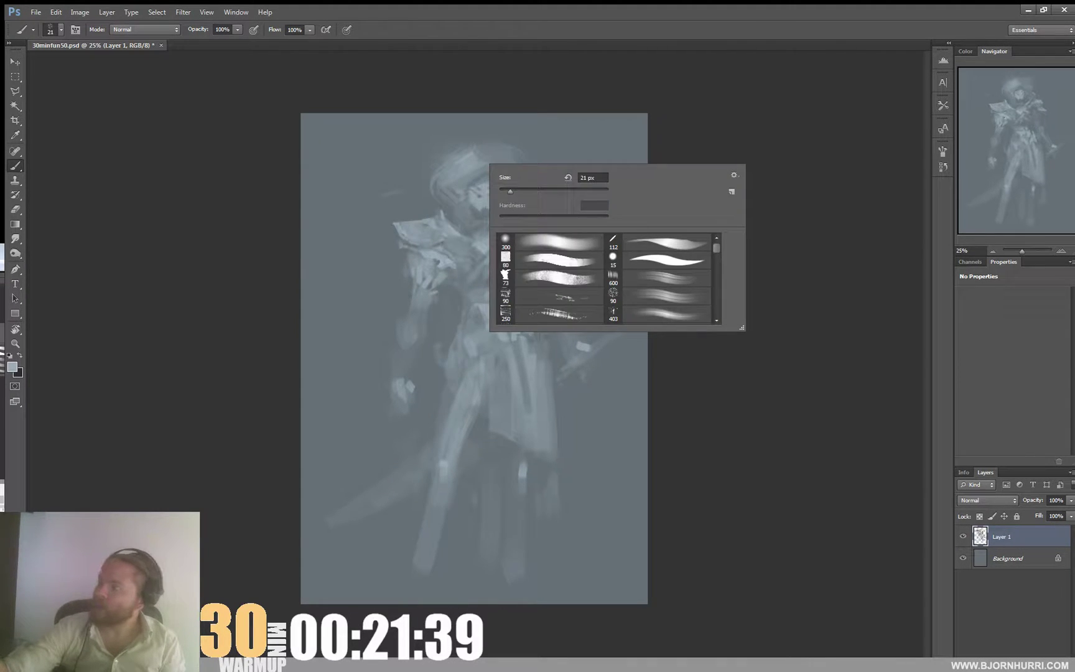
pyautogui.click(534, 191)
pyautogui.press('Return')
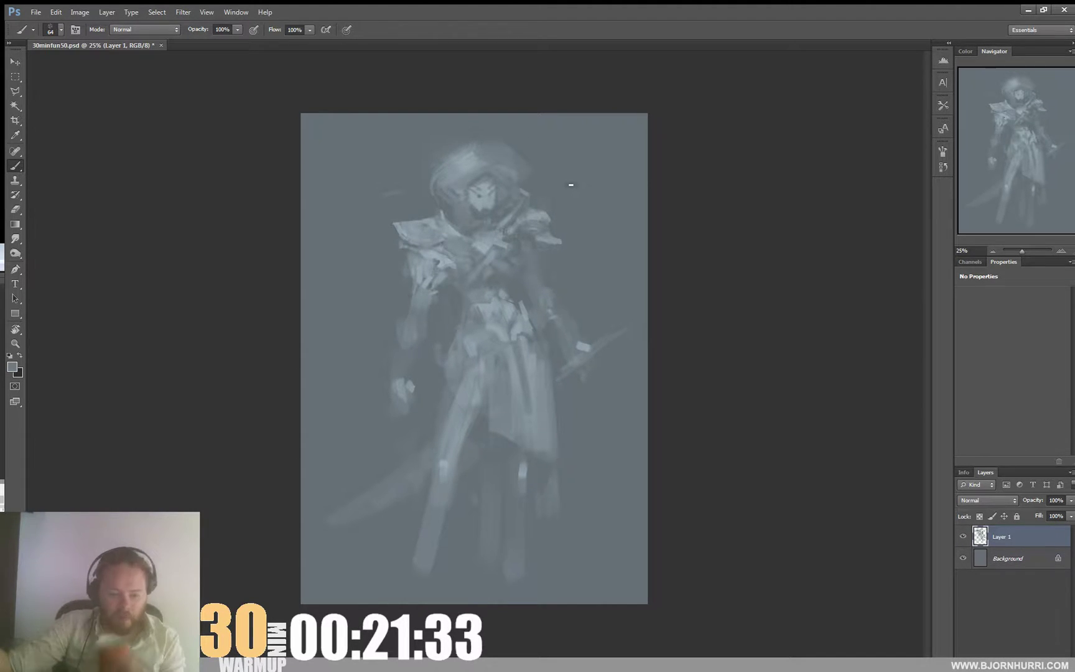
# Step: Set the brush size to 21 px and paint dark beard-like shapes around the mouth and jaw with a sampled tone
pyautogui.rightClick(570, 185)
pyautogui.moveTo(601, 216); pyautogui.dragTo(576, 215)
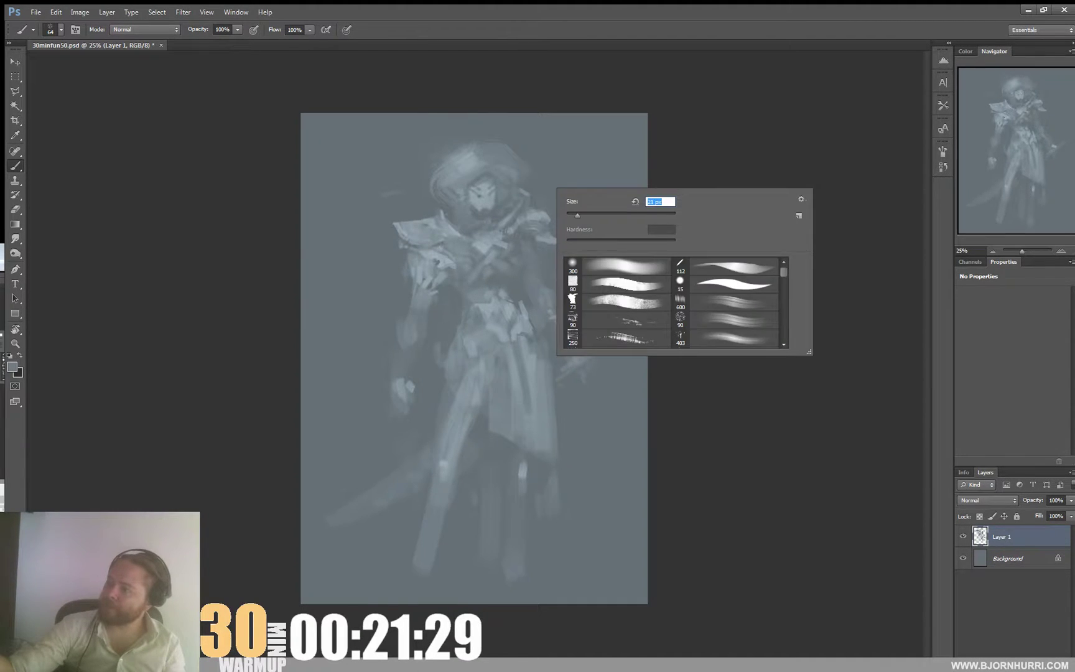
pyautogui.press('Return')
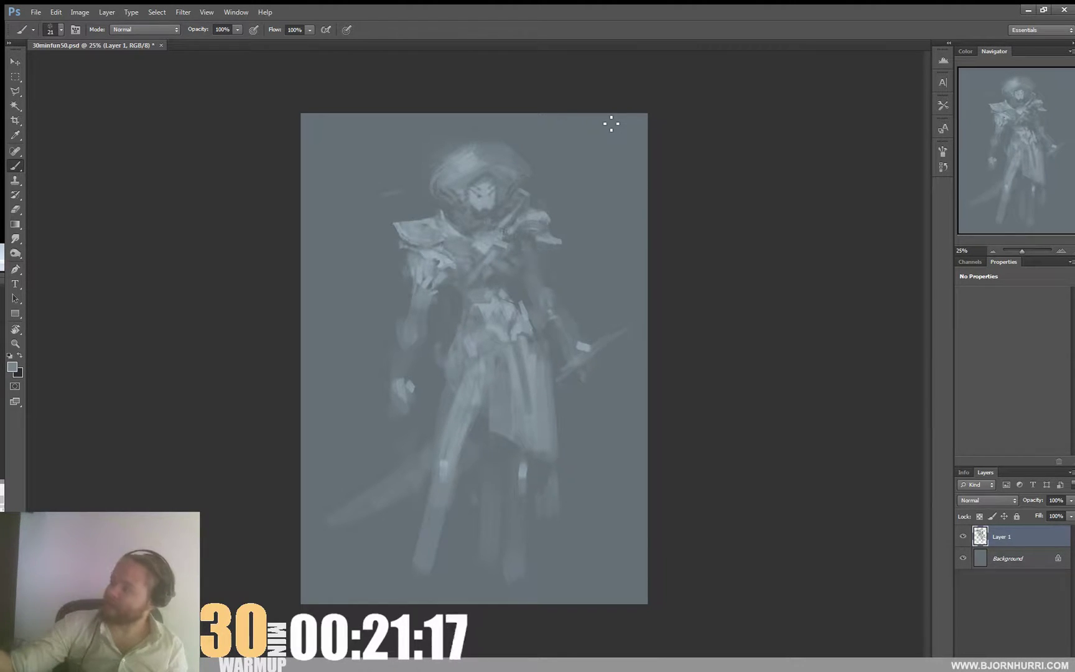
pyautogui.keyDown('alt'); pyautogui.click(494, 206); pyautogui.keyUp('alt')
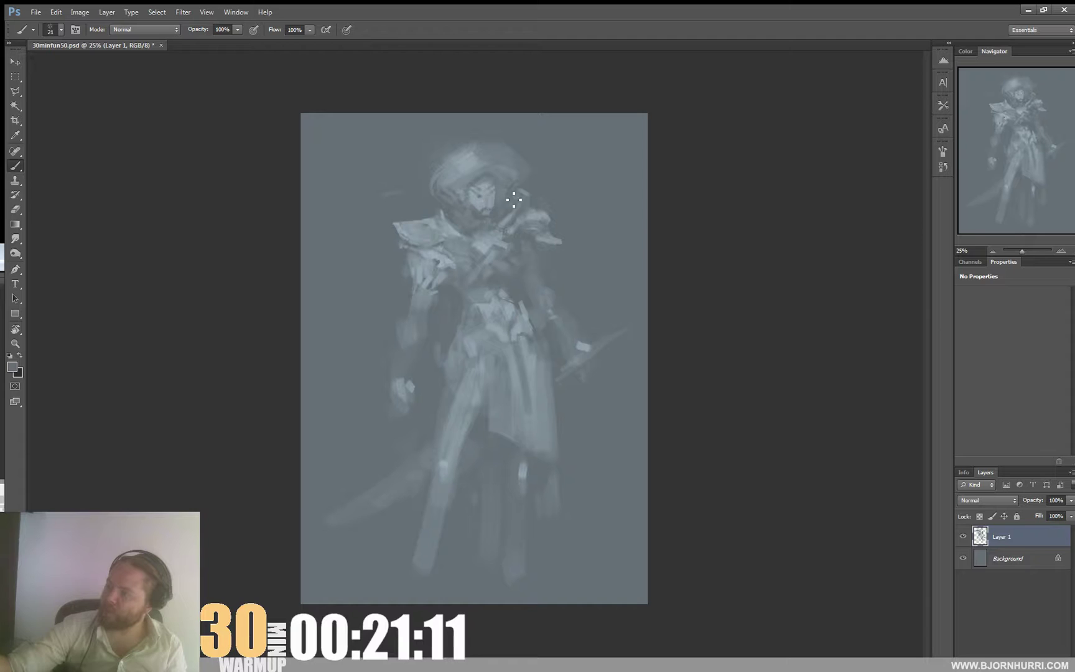
# Step: Set the brush size to 56 px and soften the dark shapes around the face and neck
pyautogui.rightClick(514, 198)
pyautogui.click(556, 223)
pyautogui.press('Return')
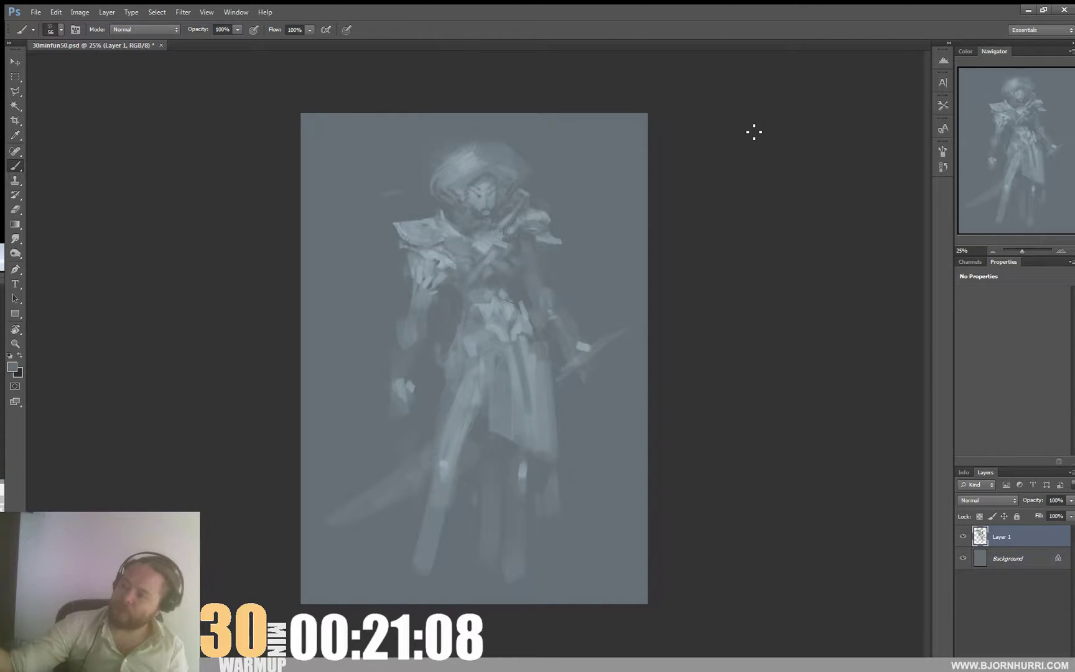
# Step: Highlight the face with a light tone sampled from the chest, using a 32 px and a 20 px brush
pyautogui.keyDown('alt'); pyautogui.click(480, 245); pyautogui.keyUp('alt')
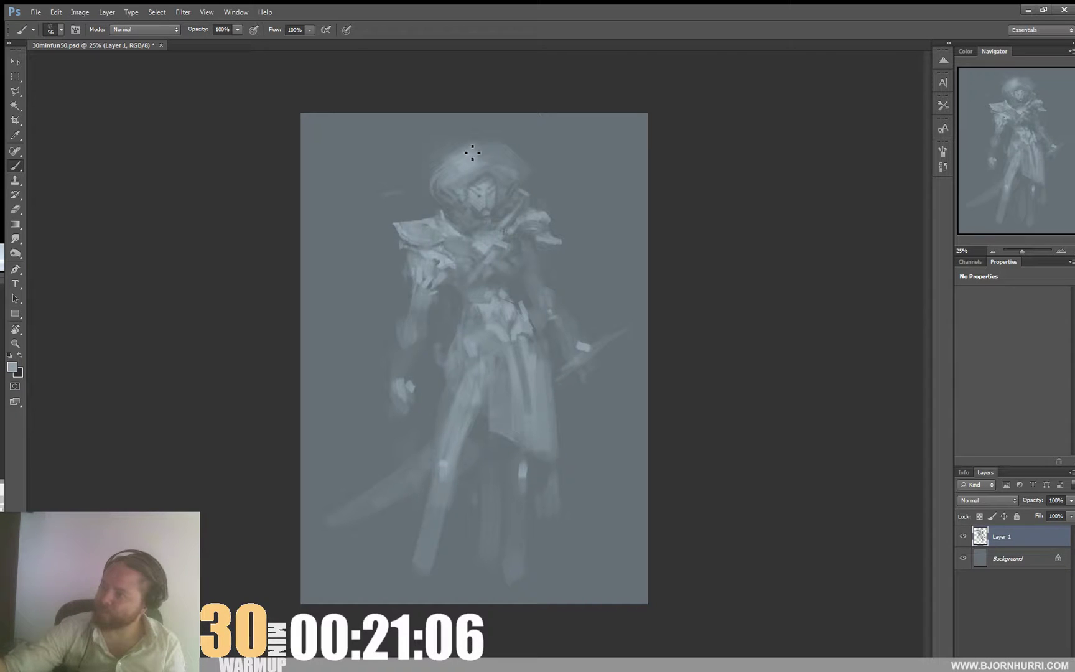
pyautogui.rightClick(559, 214)
pyautogui.moveTo(587, 235); pyautogui.dragTo(575, 234)
pyautogui.press('Return')
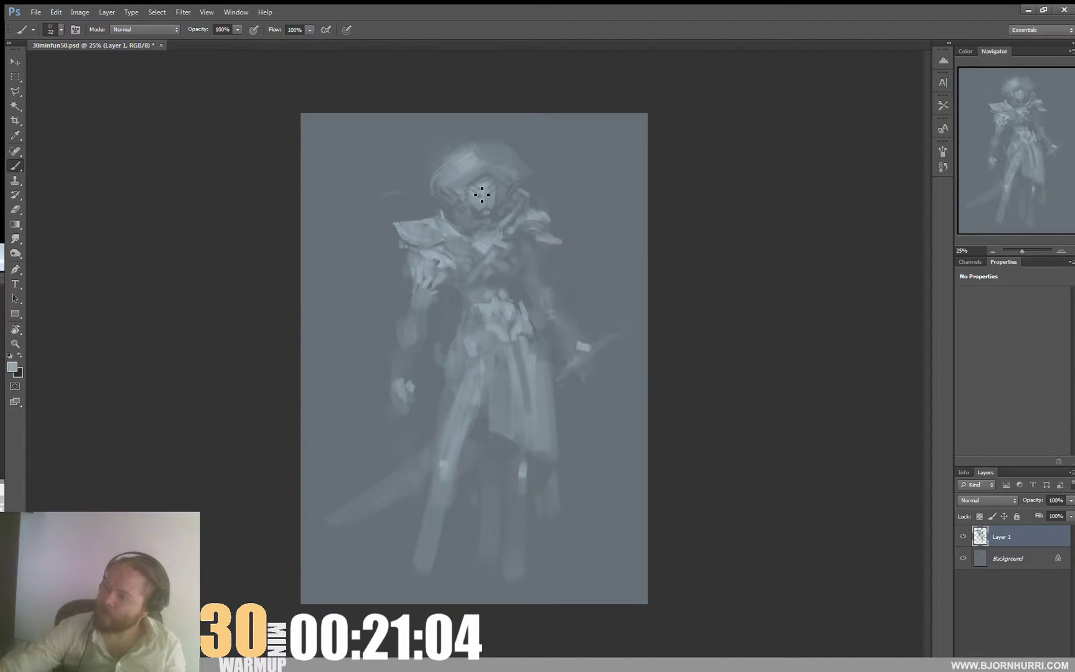
pyautogui.moveTo(488, 193); pyautogui.dragTo(488, 185)
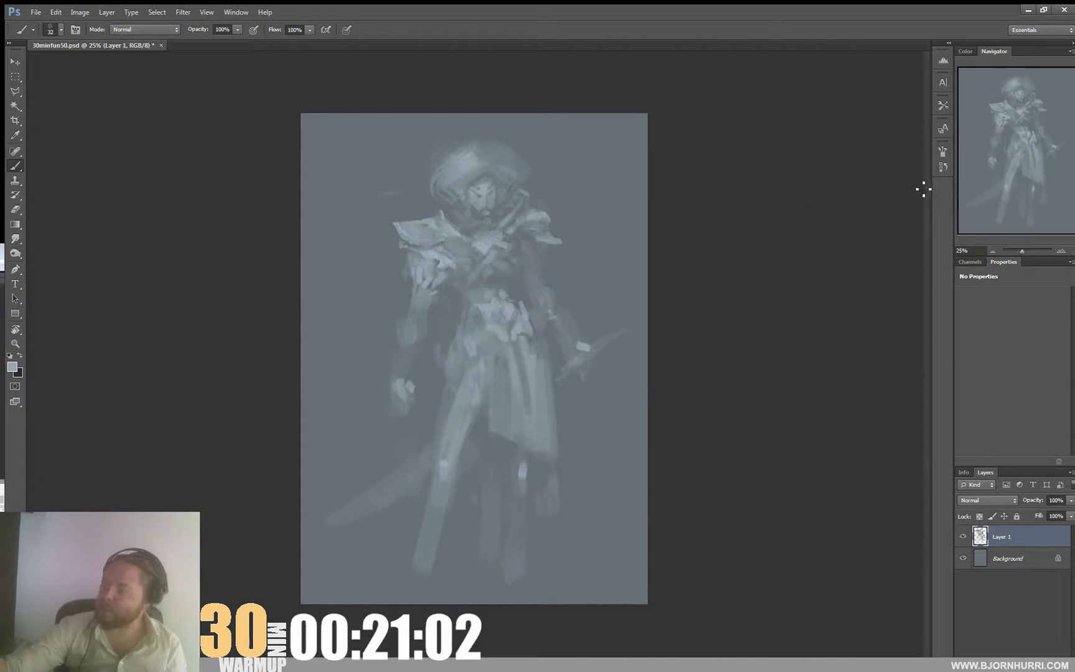
pyautogui.rightClick(498, 219)
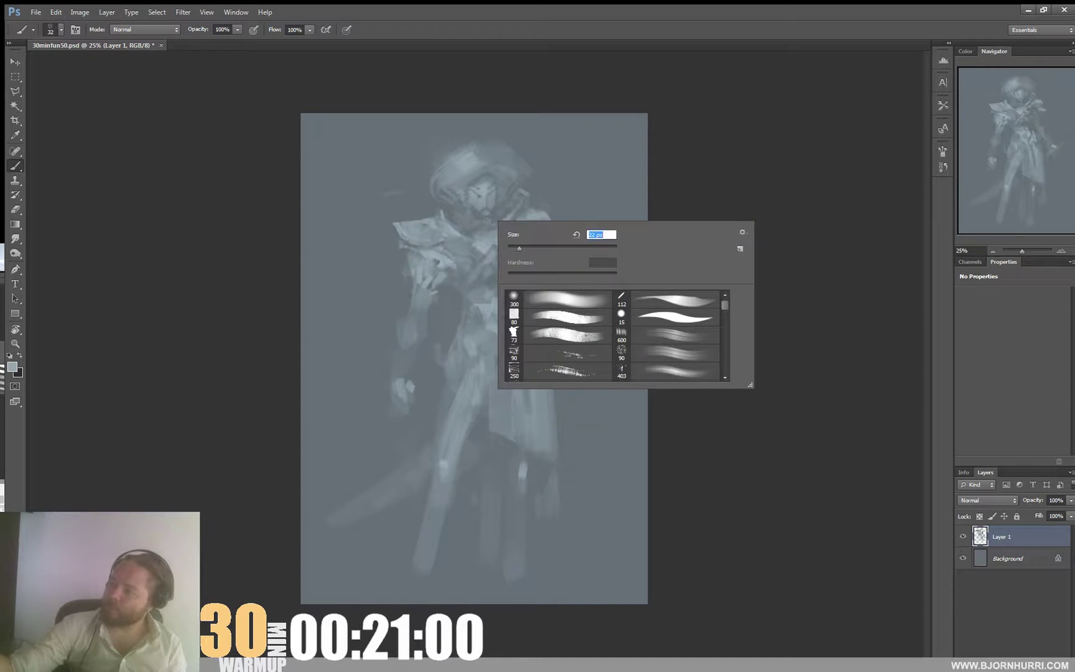
pyautogui.write('20')
pyautogui.press('Return')
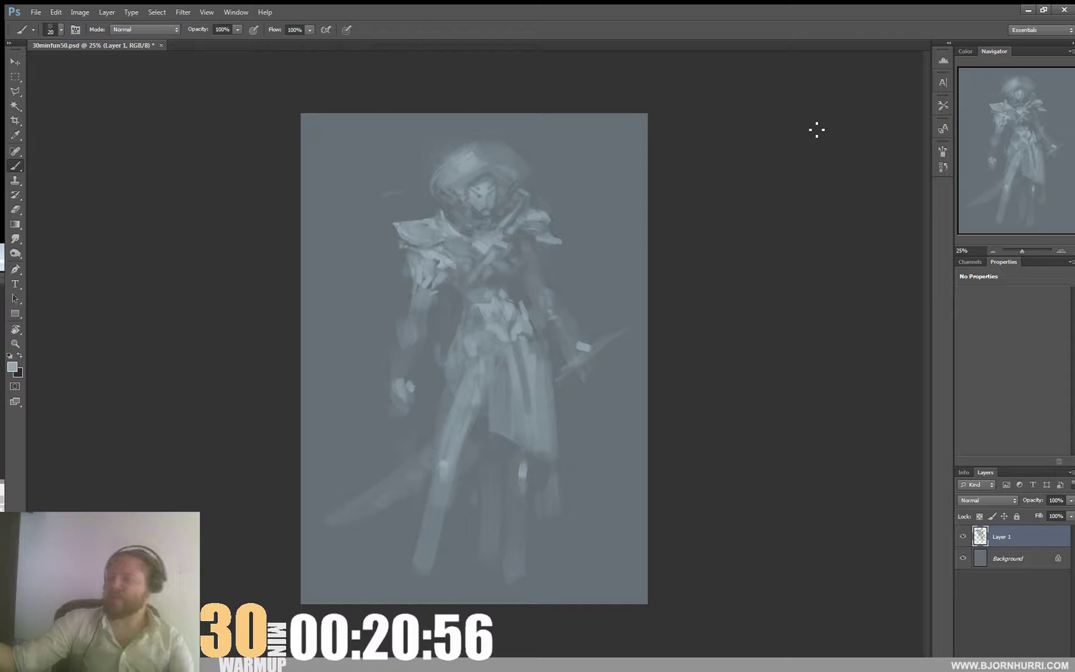
# Step: Set the brush size to 36 px and reshape the belt and hip cloth with tones sampled around the waist
pyautogui.rightClick(484, 331)
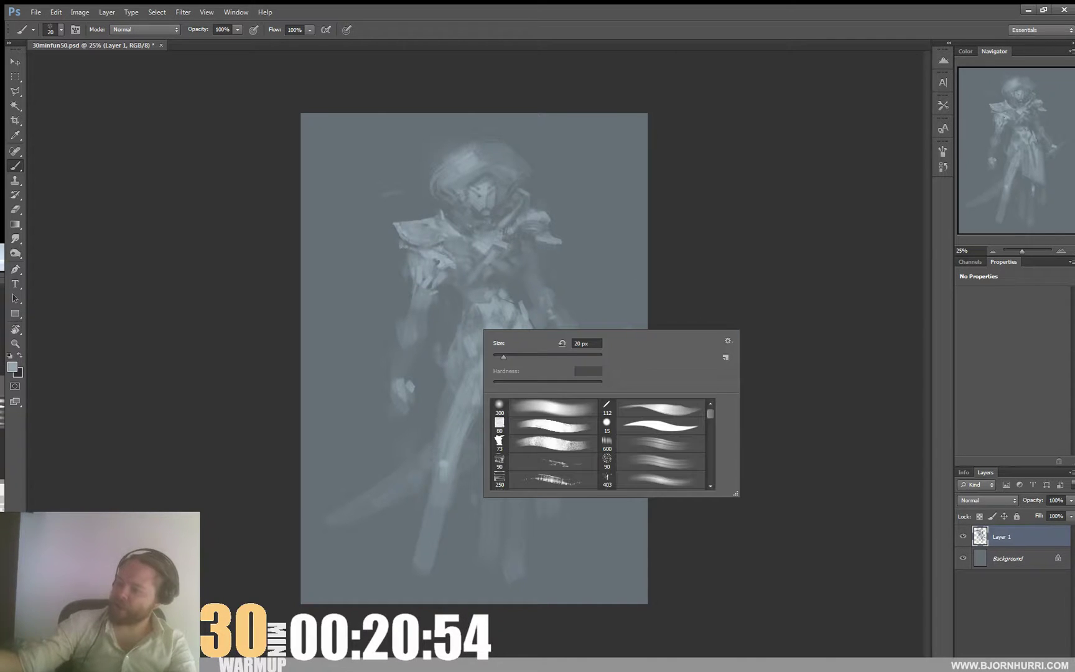
pyautogui.moveTo(504, 357); pyautogui.dragTo(513, 356)
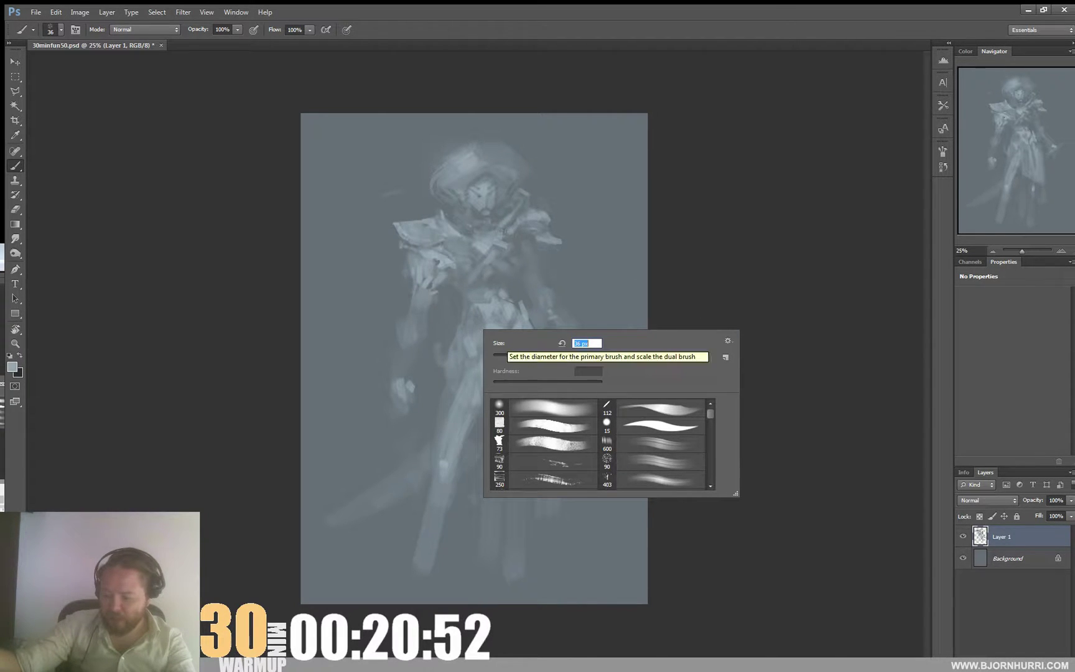
pyautogui.press('Return')
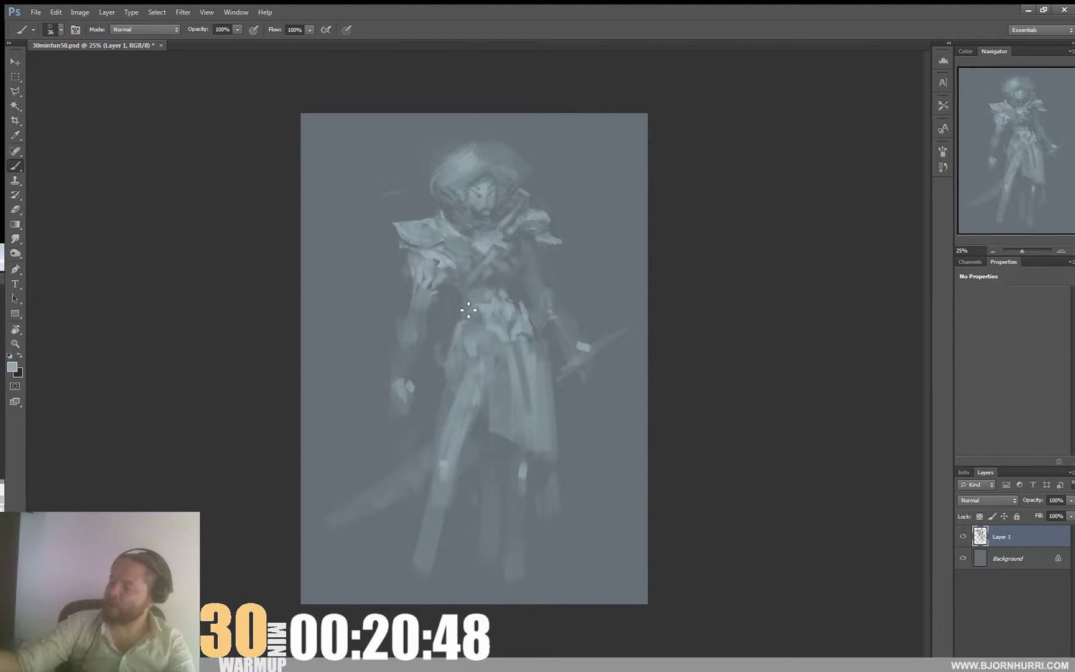
pyautogui.keyDown('alt'); pyautogui.click(462, 315); pyautogui.keyUp('alt')
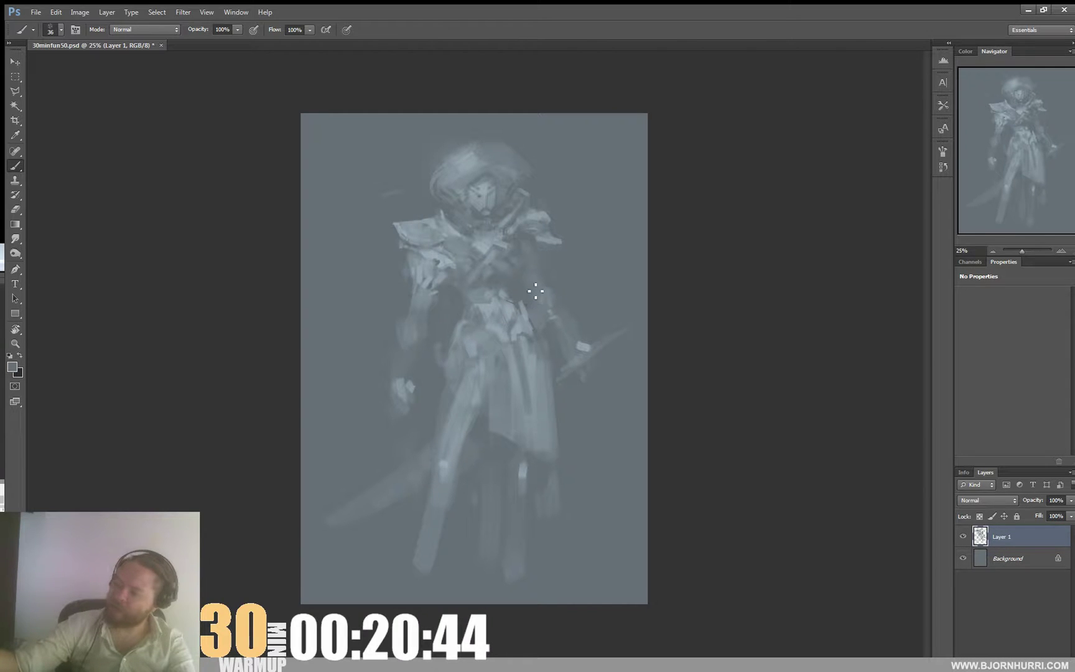
pyautogui.keyDown('alt'); pyautogui.click(519, 331); pyautogui.keyUp('alt')
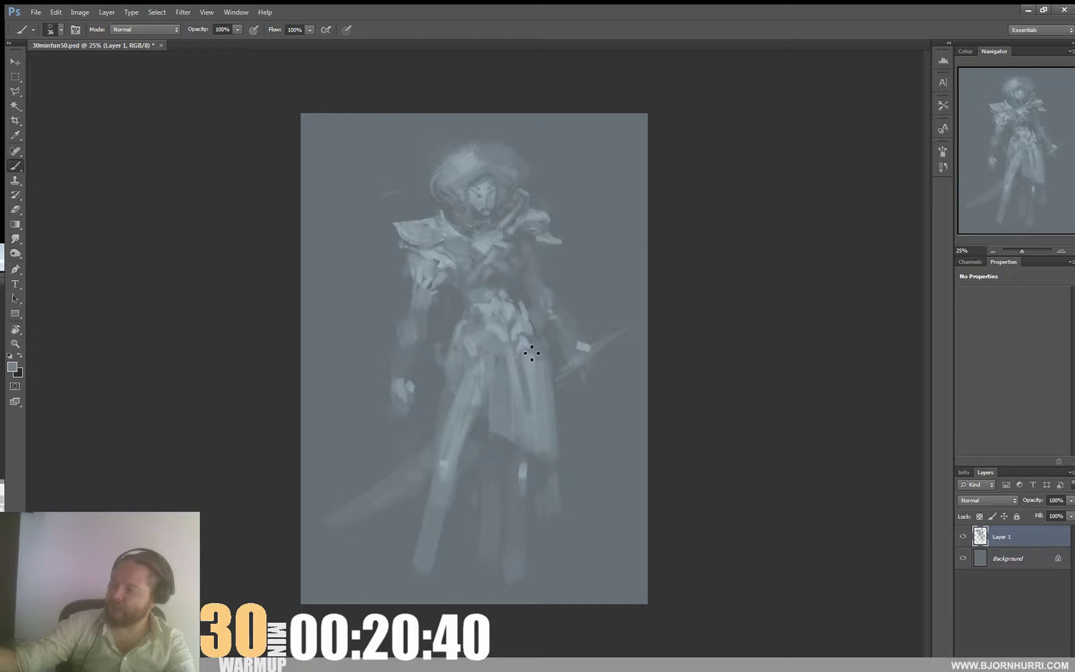
# Step: Set the brush size to 25 px and refine the belt and hip folds on the sword-arm side with a sampled tone
pyautogui.rightClick(549, 343)
pyautogui.press('Return')
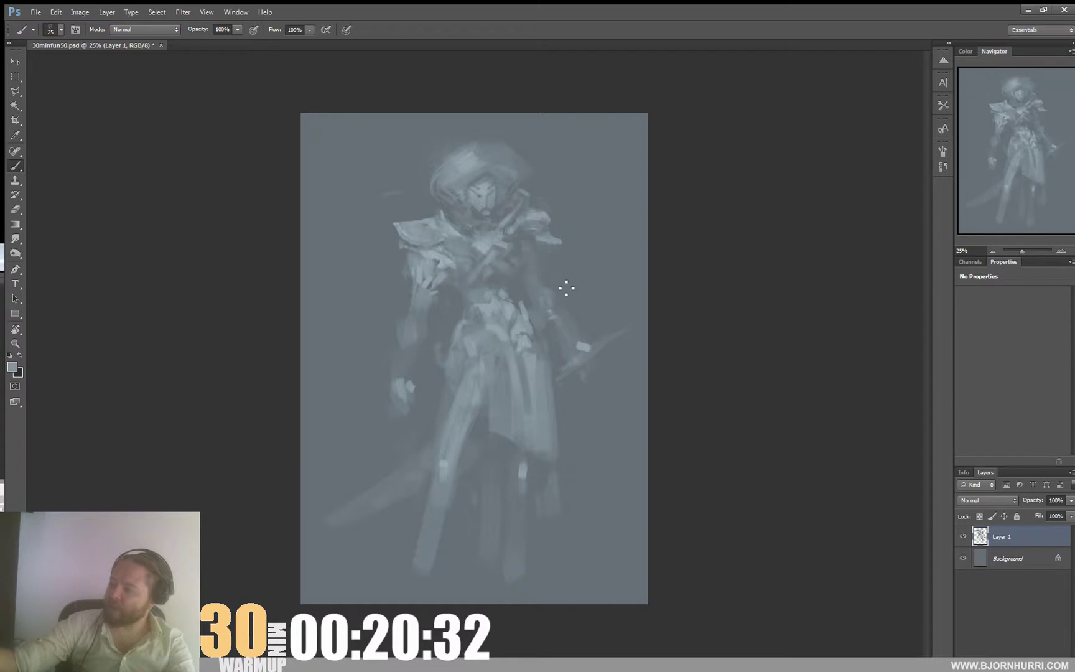
pyautogui.keyDown('alt'); pyautogui.click(536, 348); pyautogui.keyUp('alt')
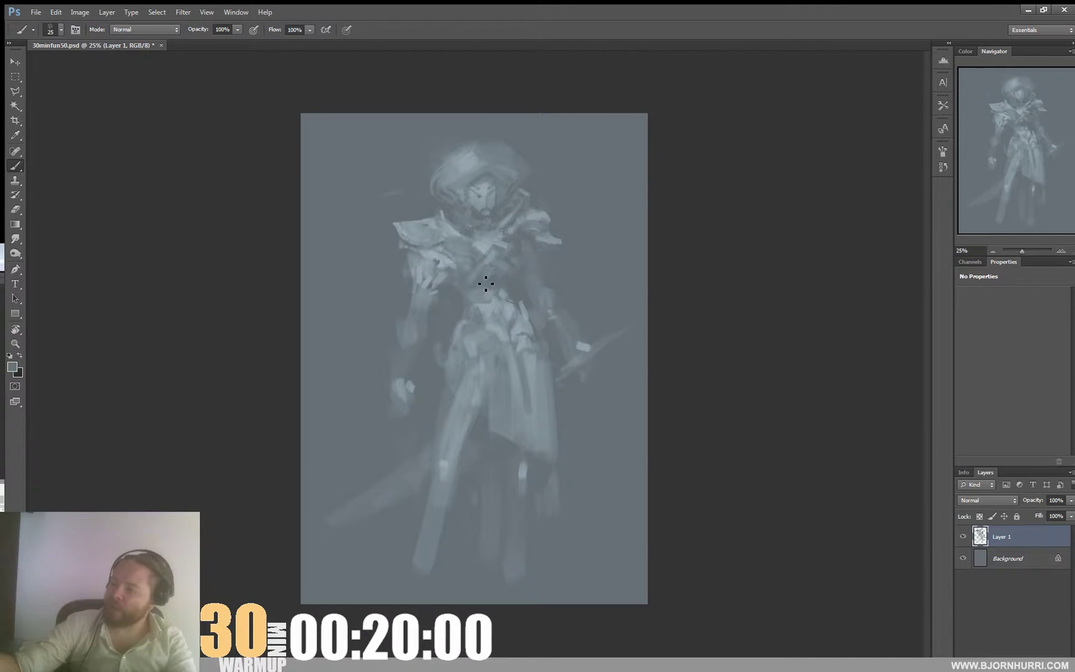
# Step: Set the brush size to 19 px and paint crossed straps on the chest with light and dark tones sampled around them
pyautogui.rightClick(504, 264)
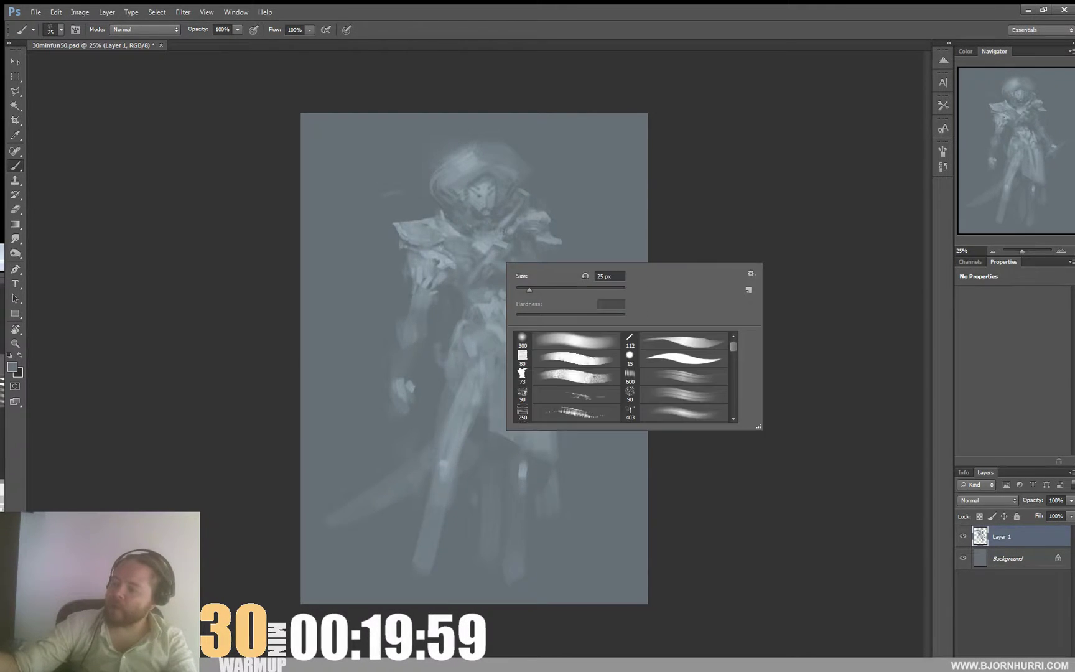
pyautogui.click(525, 290)
pyautogui.click(472, 290)
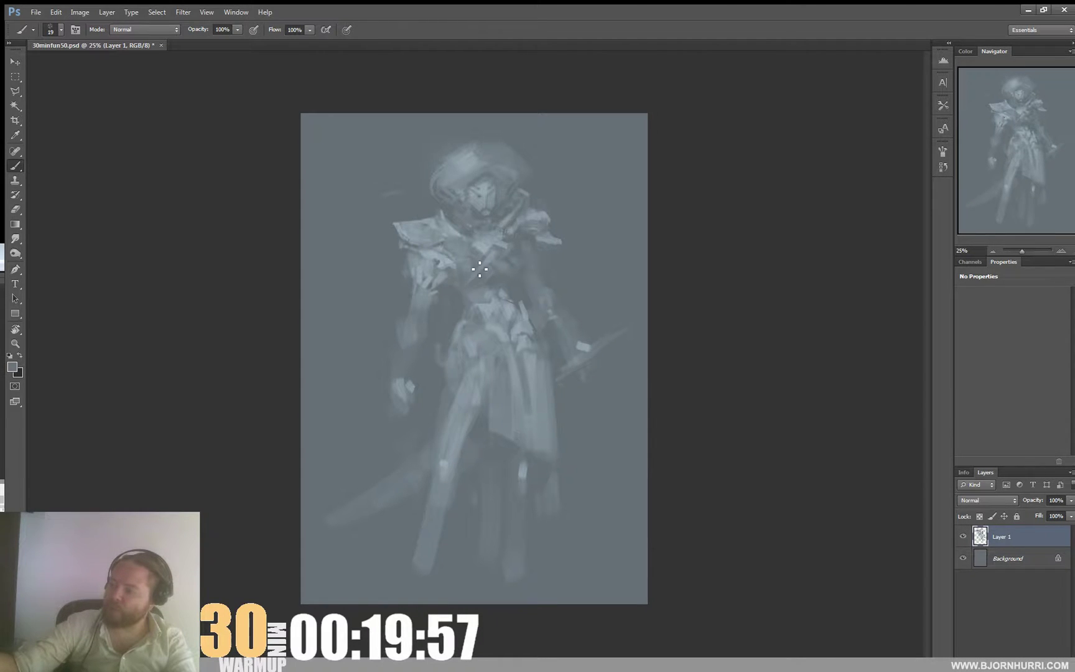
pyautogui.moveTo(480, 269); pyautogui.dragTo(485, 260)
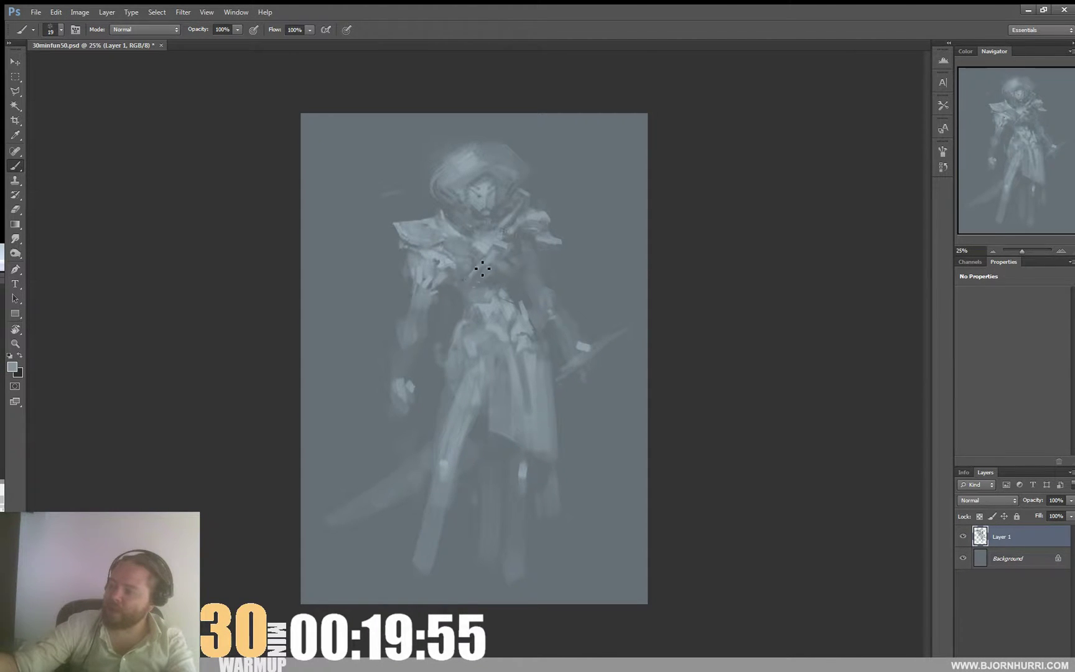
pyautogui.keyDown('alt'); pyautogui.click(496, 250); pyautogui.keyUp('alt')
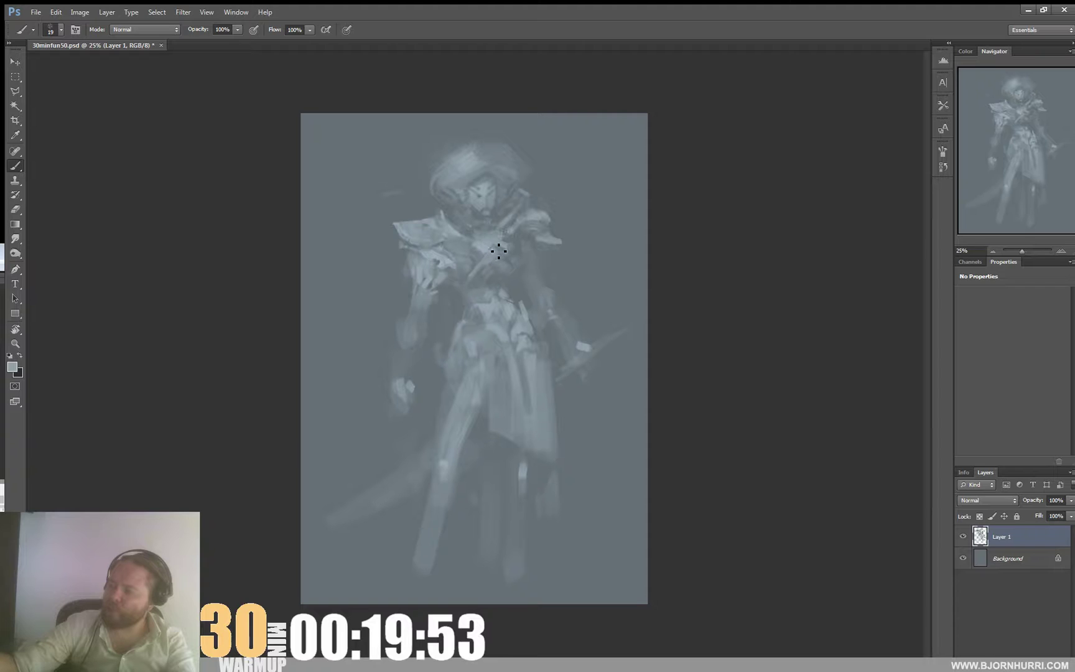
pyautogui.keyDown('alt'); pyautogui.click(519, 251); pyautogui.keyUp('alt')
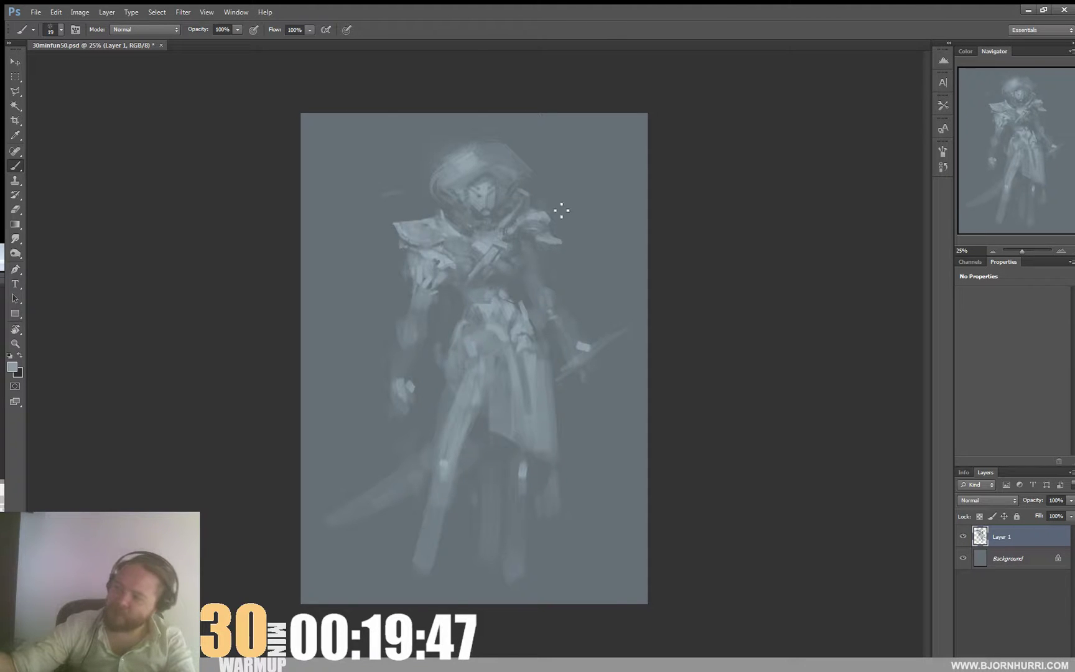
pyautogui.keyDown('alt'); pyautogui.click(506, 260); pyautogui.keyUp('alt')
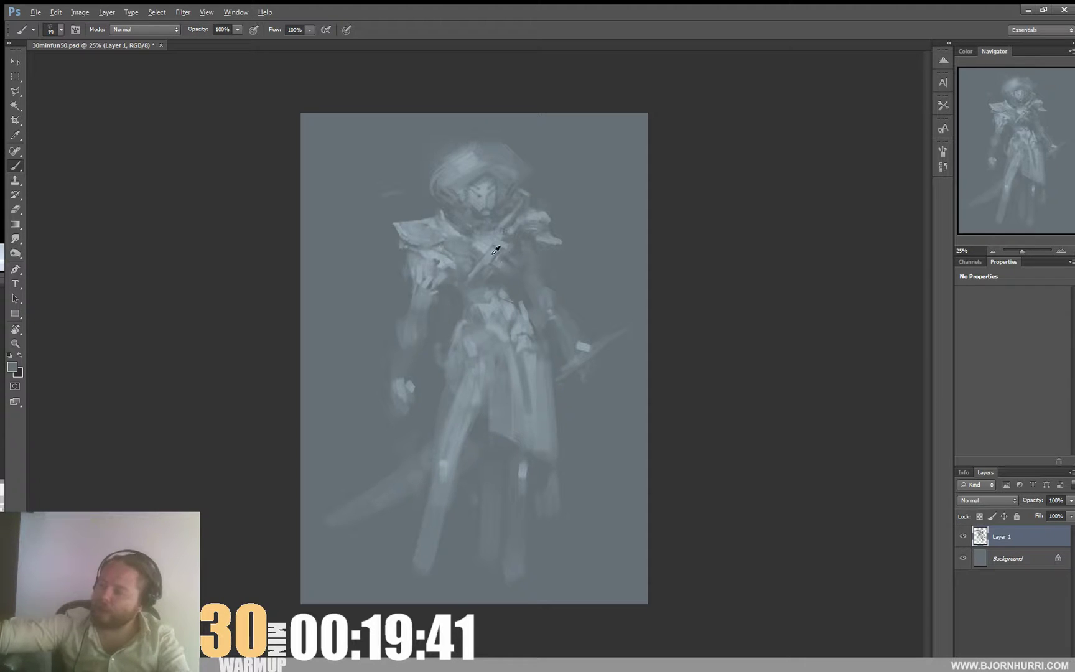
pyautogui.keyDown('alt'); pyautogui.click(493, 254); pyautogui.keyUp('alt')
pyautogui.keyDown('alt'); pyautogui.click(489, 246); pyautogui.keyUp('alt')
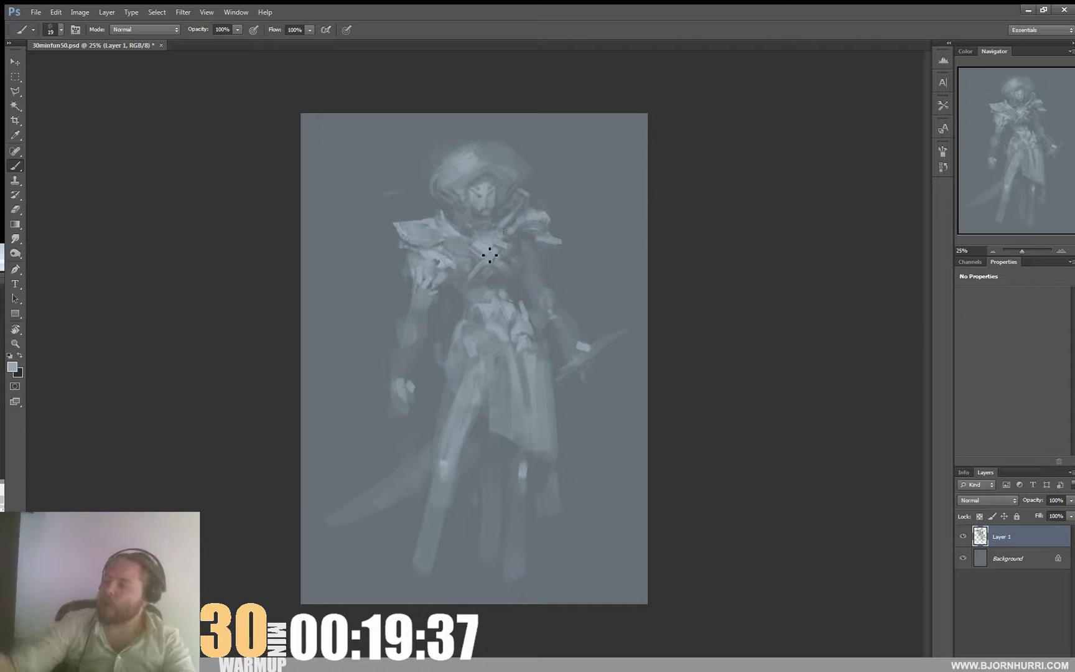
pyautogui.keyDown('alt'); pyautogui.click(488, 261); pyautogui.keyUp('alt')
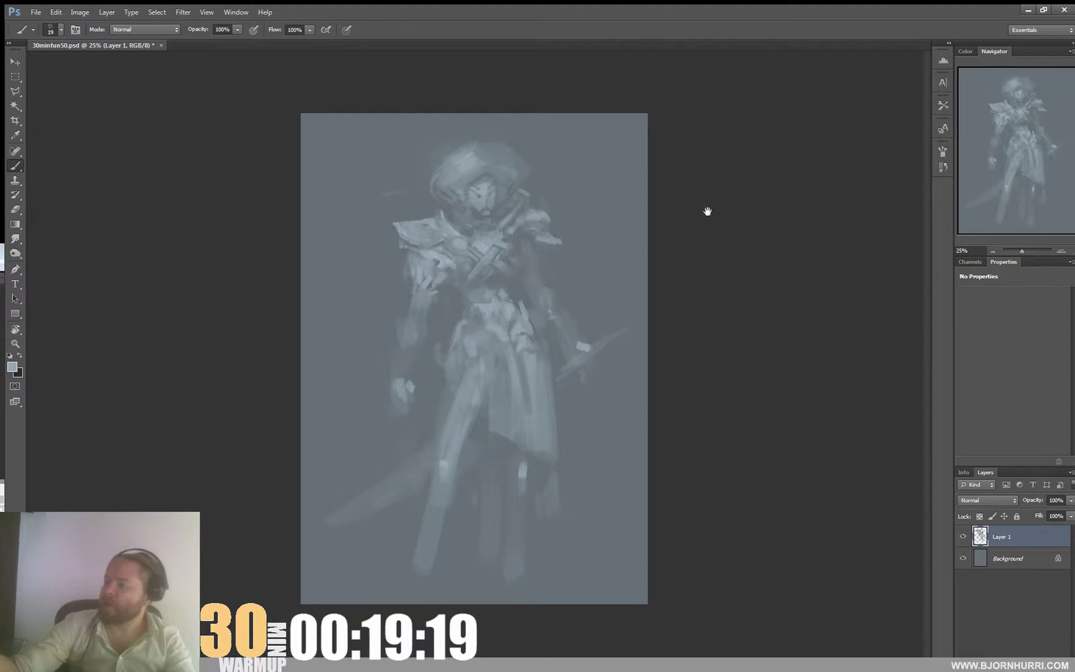
# Step: Refine the chest straps and collar with a 10 px and a 20 px brush, using a tone sampled beside the shoulder armour
pyautogui.rightClick(464, 244)
pyautogui.write('10')
pyautogui.press('Return')
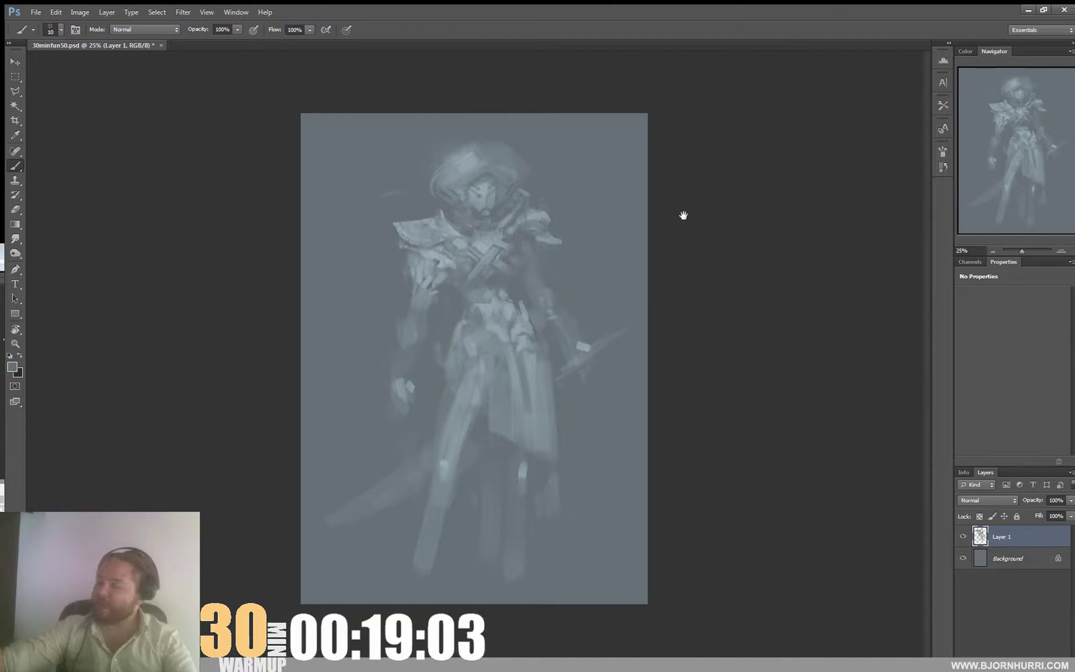
pyautogui.rightClick(476, 301)
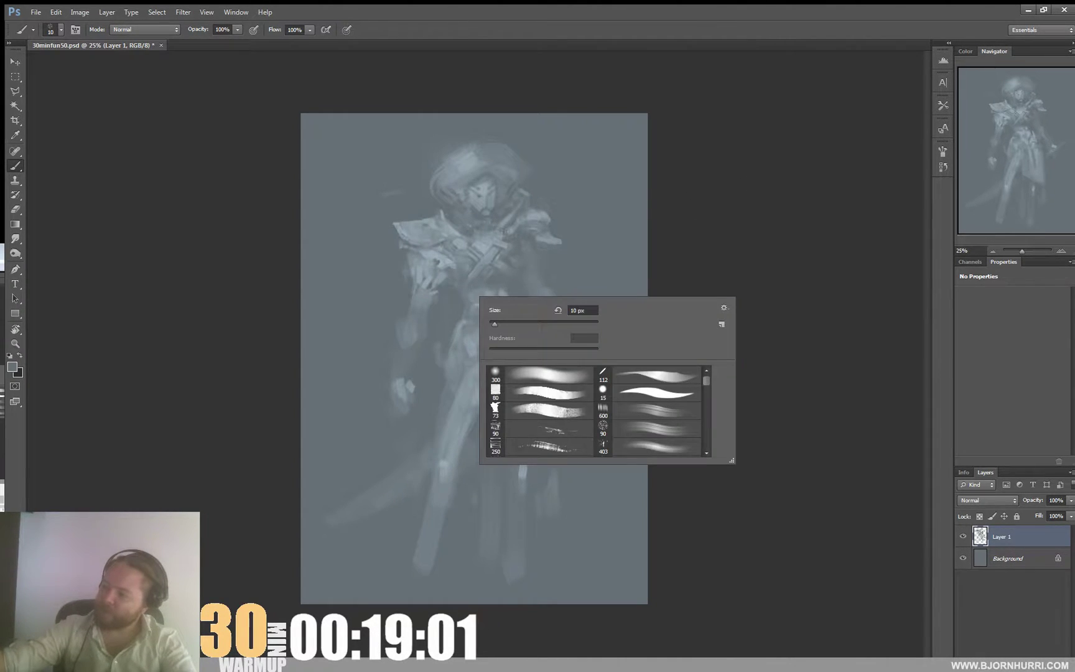
pyautogui.moveTo(494, 324); pyautogui.dragTo(499, 324)
pyautogui.press('Return')
pyautogui.keyDown('alt'); pyautogui.click(455, 231); pyautogui.keyUp('alt')
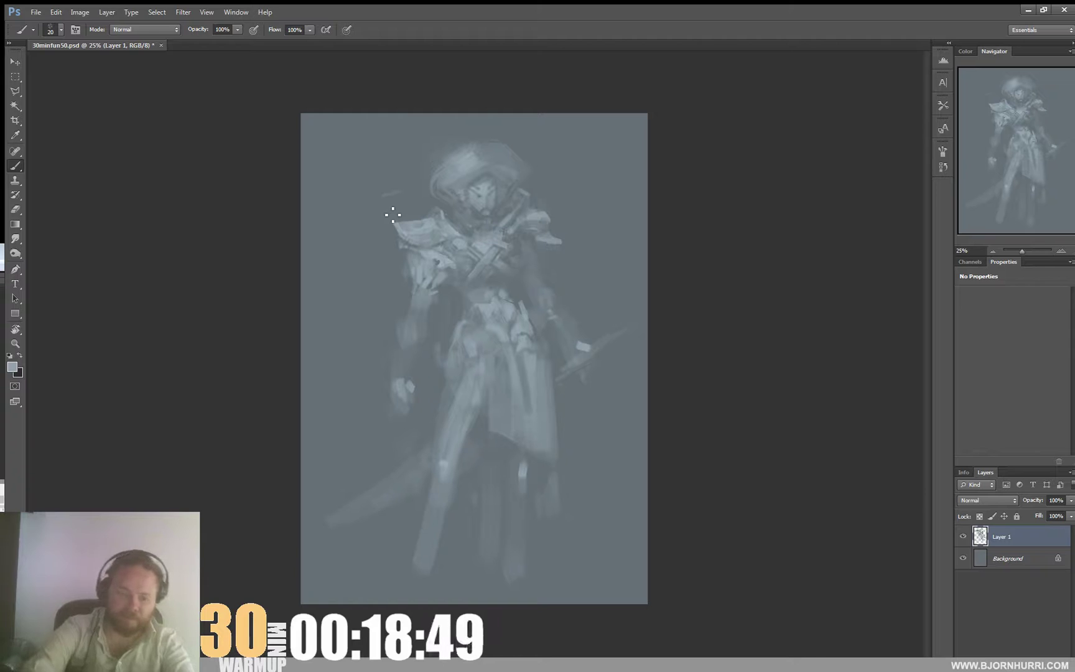
# Step: Flip the whole canvas horizontally
pyautogui.click(80, 12)
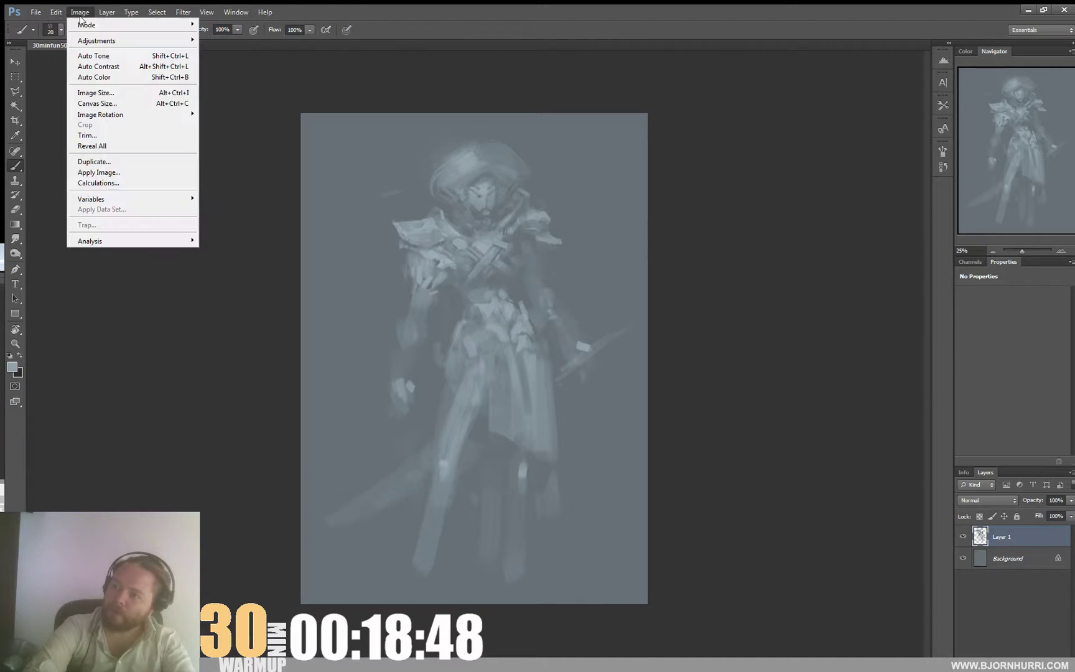
pyautogui.click(124, 109)
pyautogui.press('Escape')
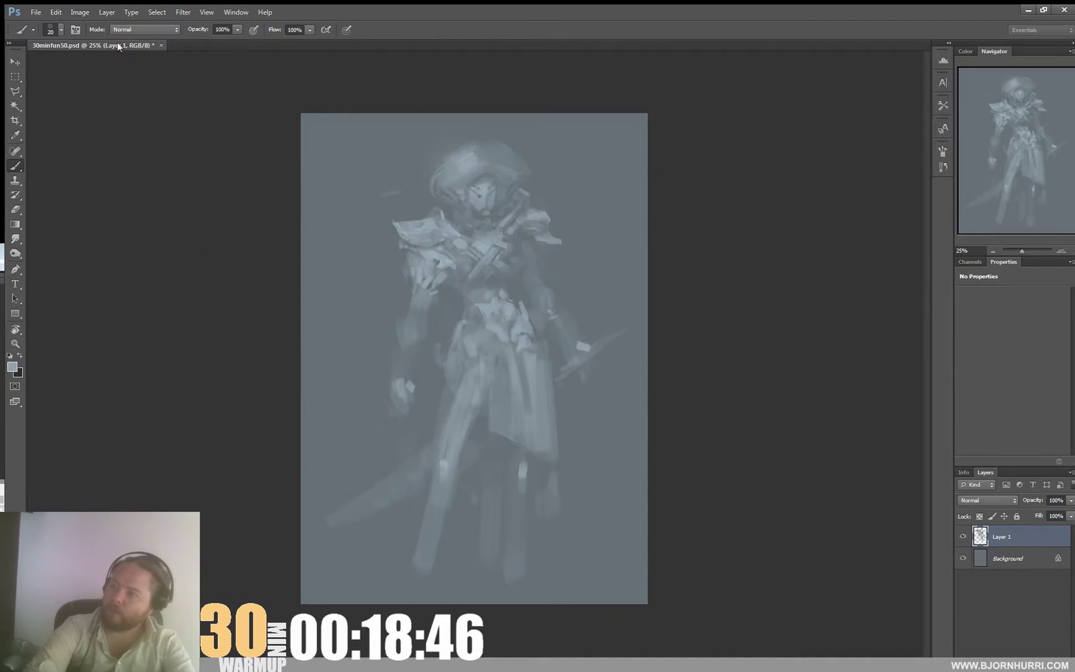
pyautogui.click(80, 12)
pyautogui.moveTo(113, 118)
pyautogui.click(249, 160)
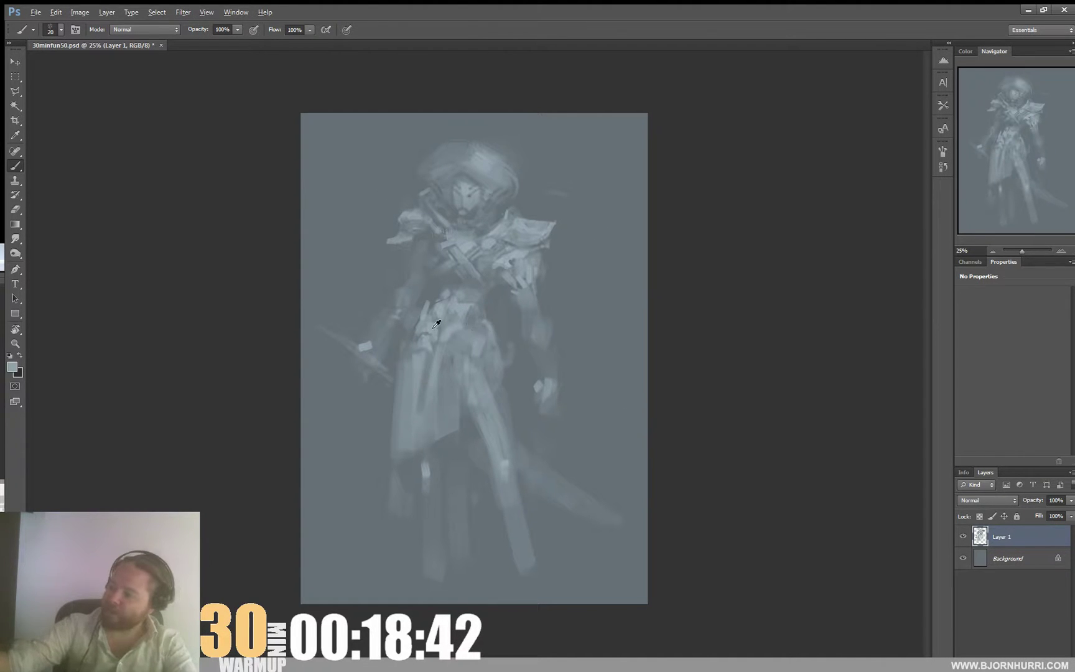
# Step: Refine the hip cloth beside the sword hand with sampled tones, and rework the waist and sword arm with a 47 px brush
pyautogui.keyDown('alt'); pyautogui.click(394, 356); pyautogui.keyUp('alt')
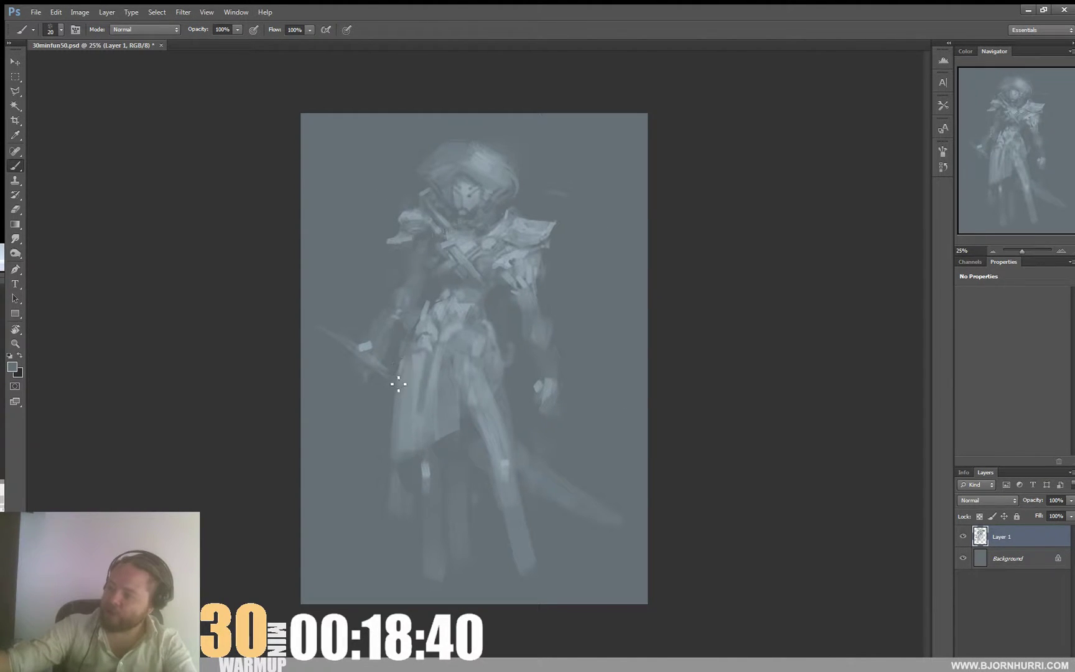
pyautogui.keyDown('alt'); pyautogui.click(426, 335); pyautogui.keyUp('alt')
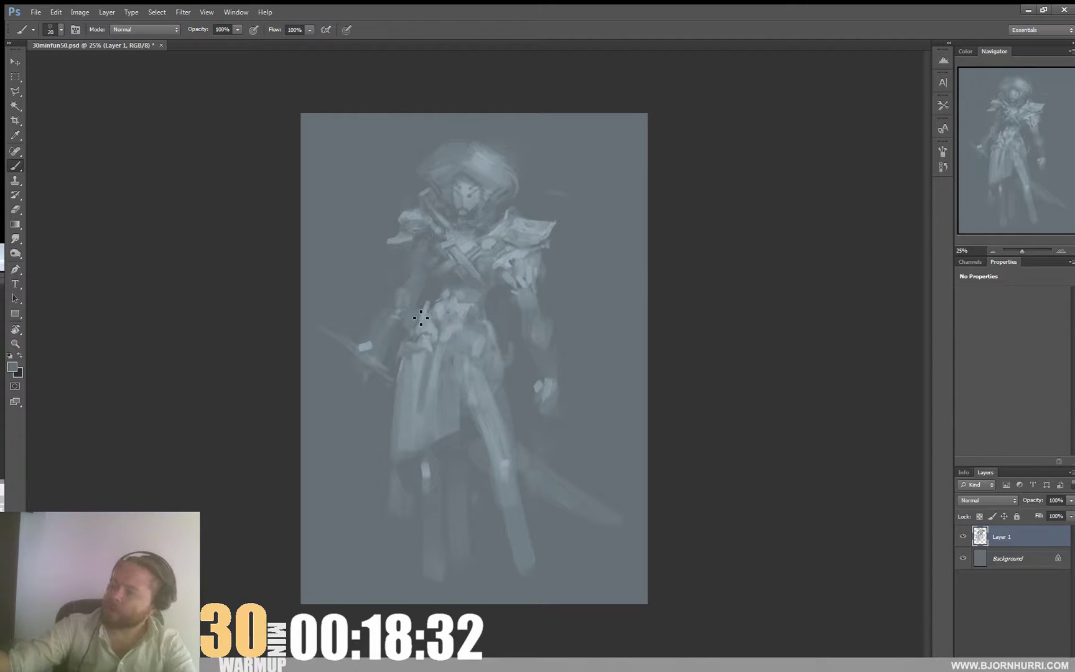
pyautogui.rightClick(442, 311)
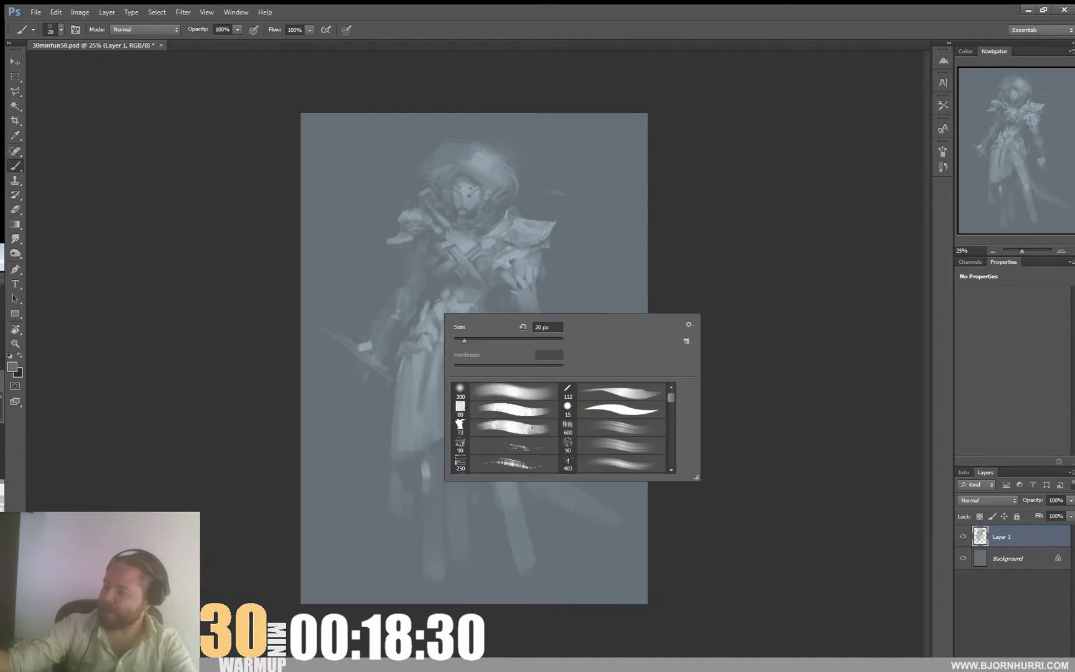
pyautogui.moveTo(461, 340); pyautogui.dragTo(478, 340)
pyautogui.press('Return')
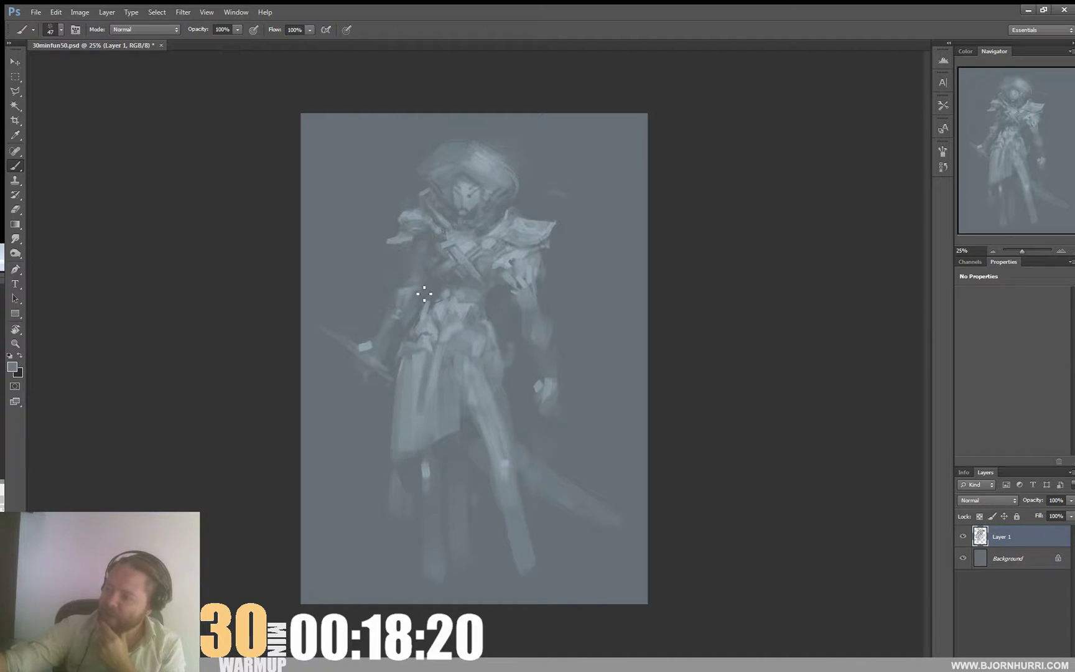
# Step: Build up the free arm's forearm guard and hand with sampled armour tones, using a 42 px and a 34 px brush
pyautogui.keyDown('alt'); pyautogui.click(529, 276); pyautogui.keyUp('alt')
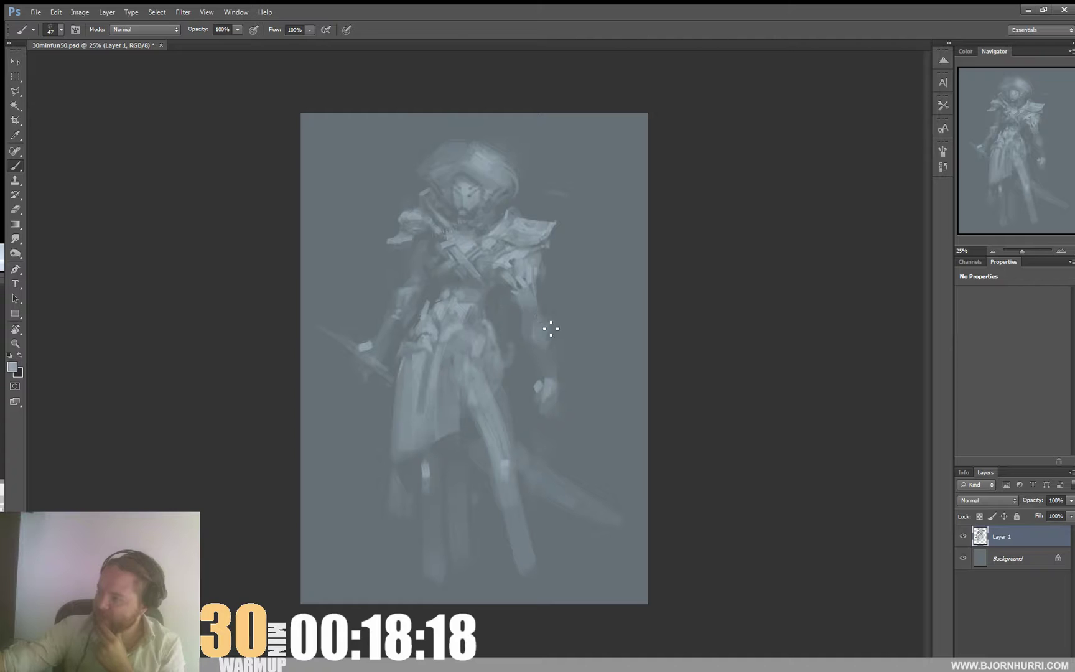
pyautogui.rightClick(543, 330)
pyautogui.moveTo(601, 358); pyautogui.dragTo(598, 358)
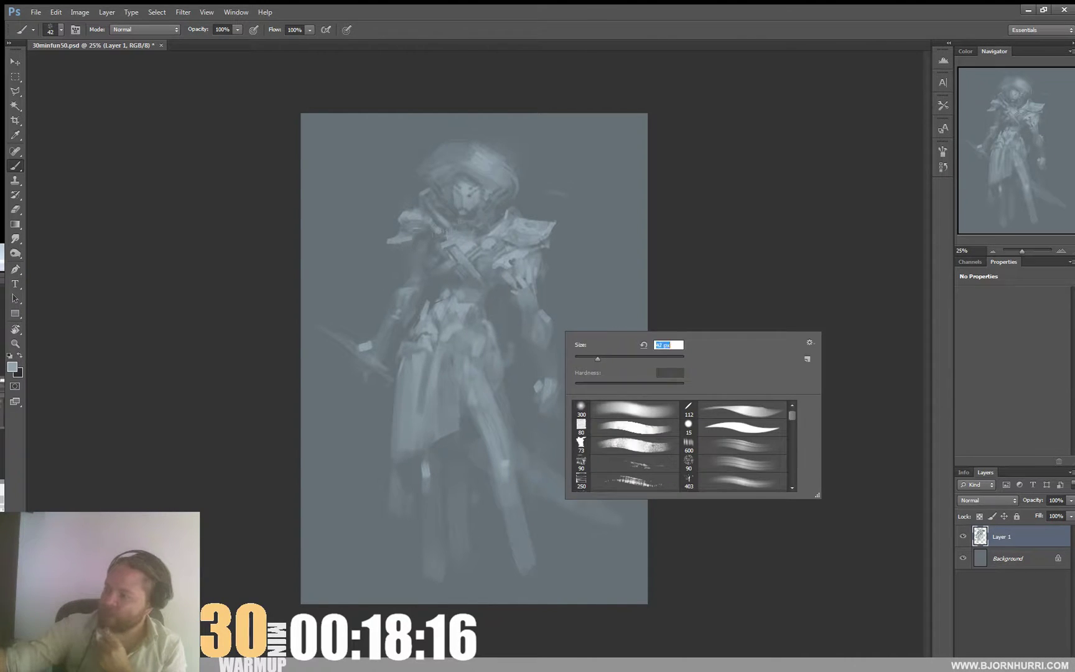
pyautogui.click(540, 327)
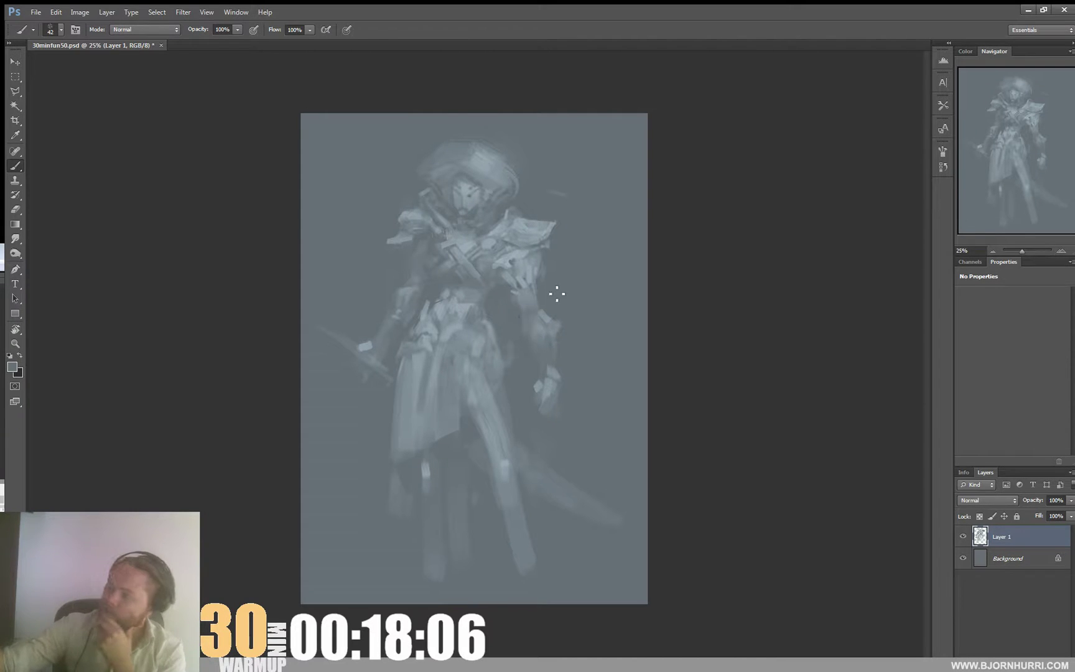
pyautogui.rightClick(547, 312)
pyautogui.moveTo(580, 340); pyautogui.dragTo(575, 340)
pyautogui.keyDown('alt'); pyautogui.click(531, 230); pyautogui.keyUp('alt')
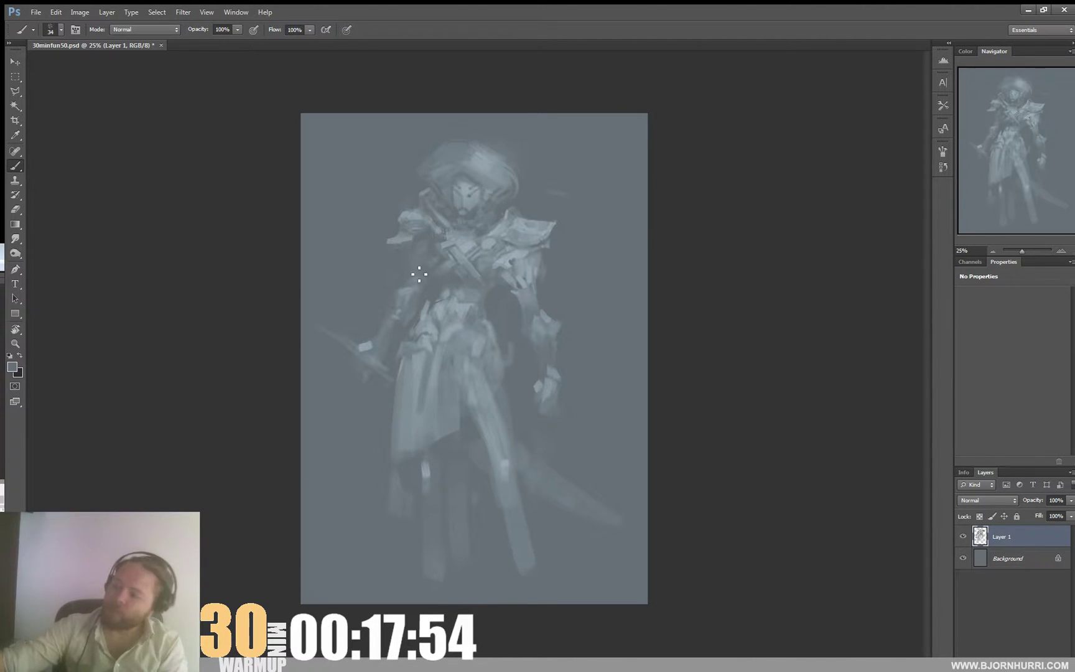
# Step: Shape the sword arm's elbow guard and shoulder armour with sampled tones, and set the brush size to 77 px
pyautogui.keyDown('alt'); pyautogui.click(405, 299); pyautogui.keyUp('alt')
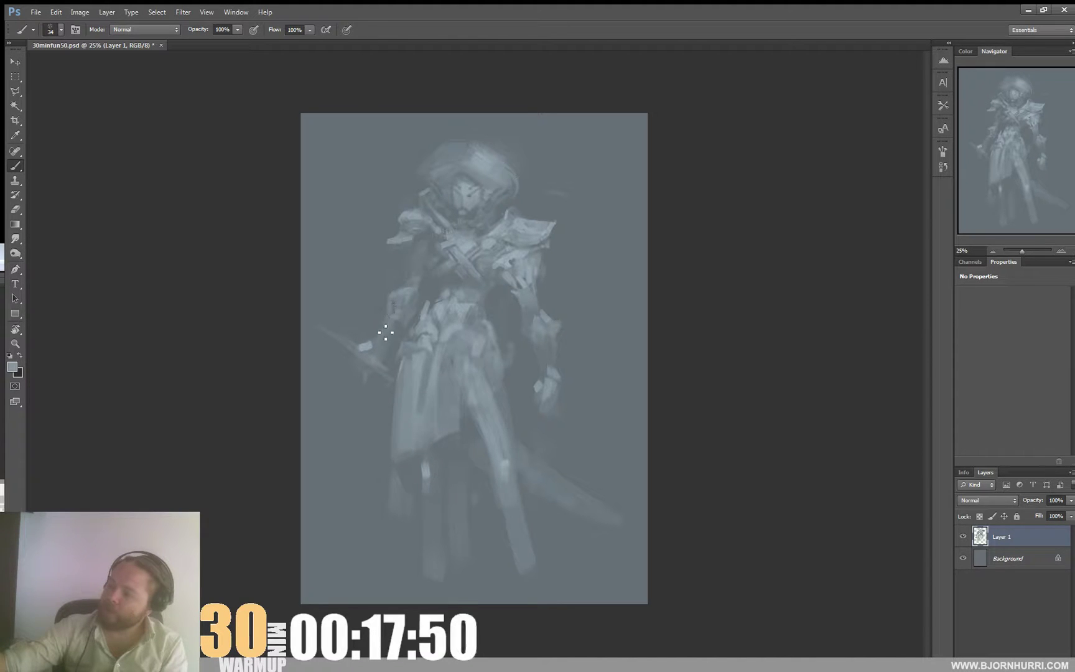
pyautogui.keyDown('alt'); pyautogui.click(389, 306); pyautogui.keyUp('alt')
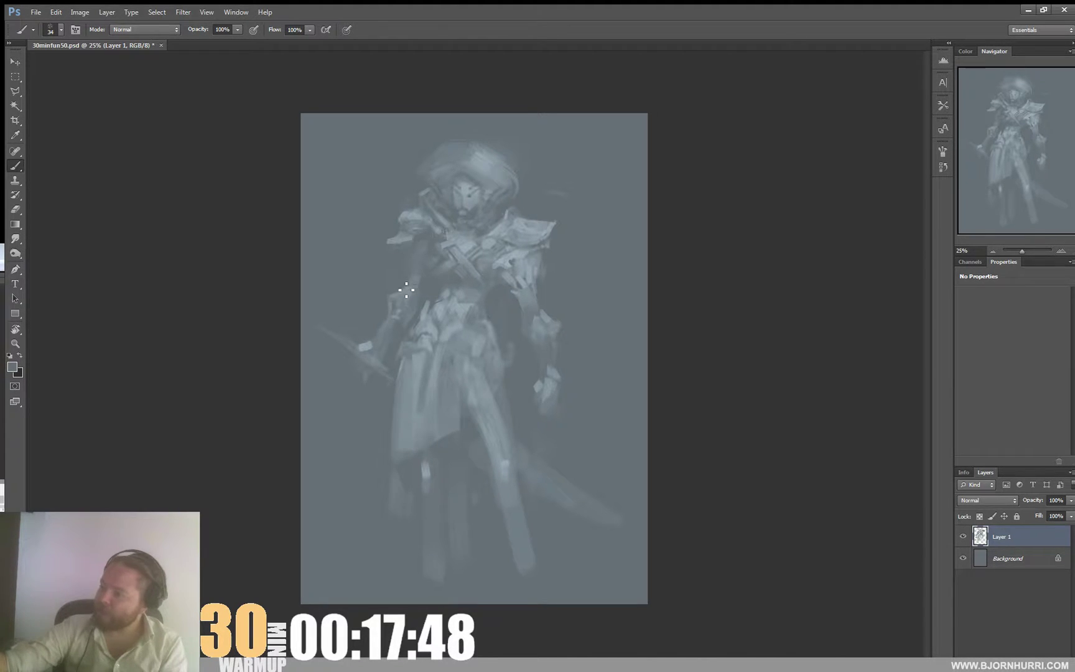
pyautogui.keyDown('alt'); pyautogui.click(408, 239); pyautogui.keyUp('alt')
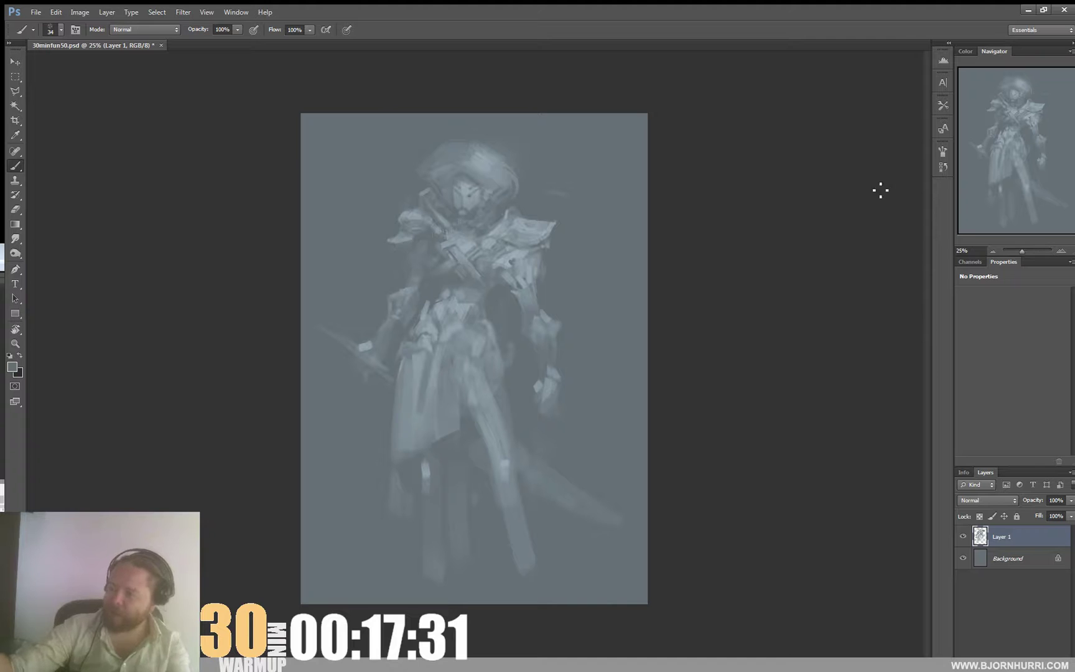
pyautogui.rightClick(411, 226)
pyautogui.click(443, 253)
pyautogui.click(387, 257)
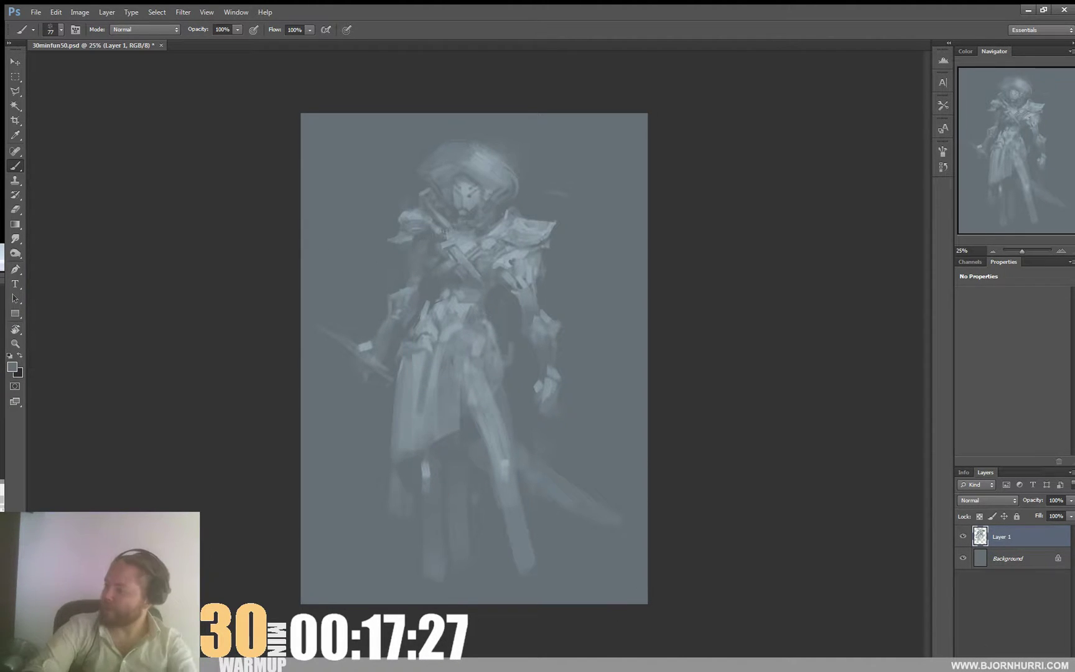
# Step: Add a Brightness/Contrast adjustment layer above the painting with contrast set to 24
pyautogui.click(1017, 662)
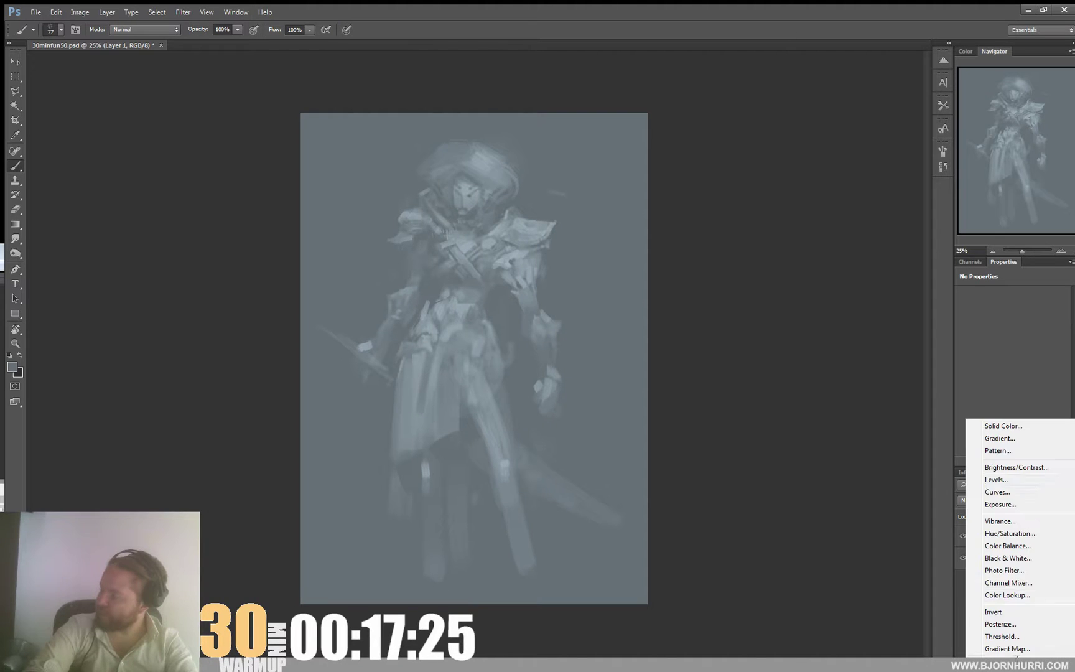
pyautogui.click(1013, 467)
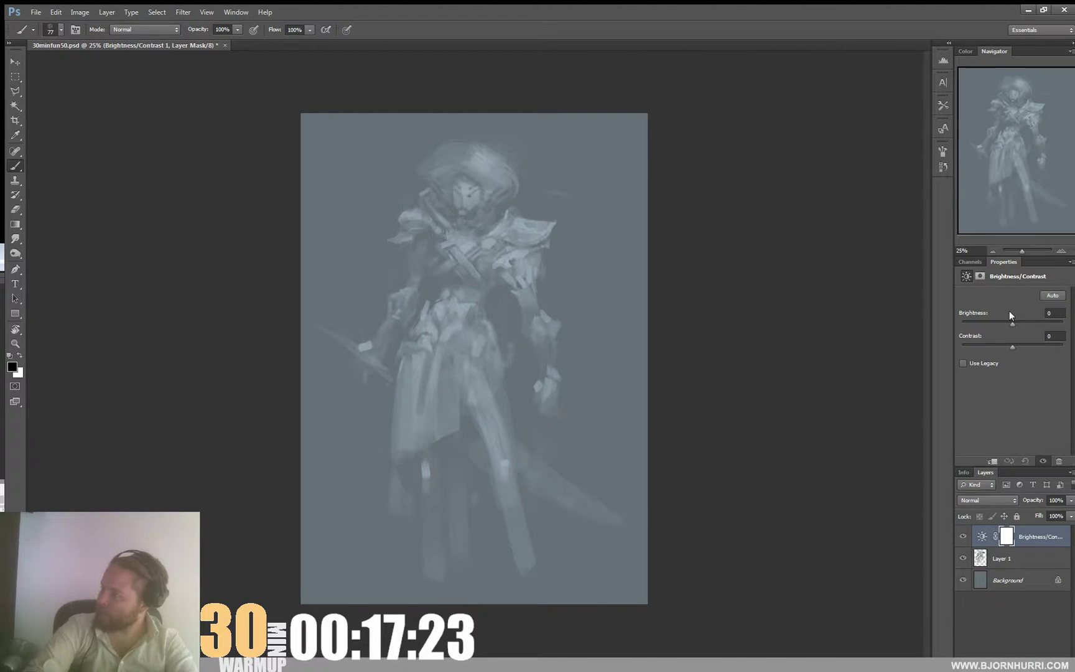
pyautogui.click(1022, 345)
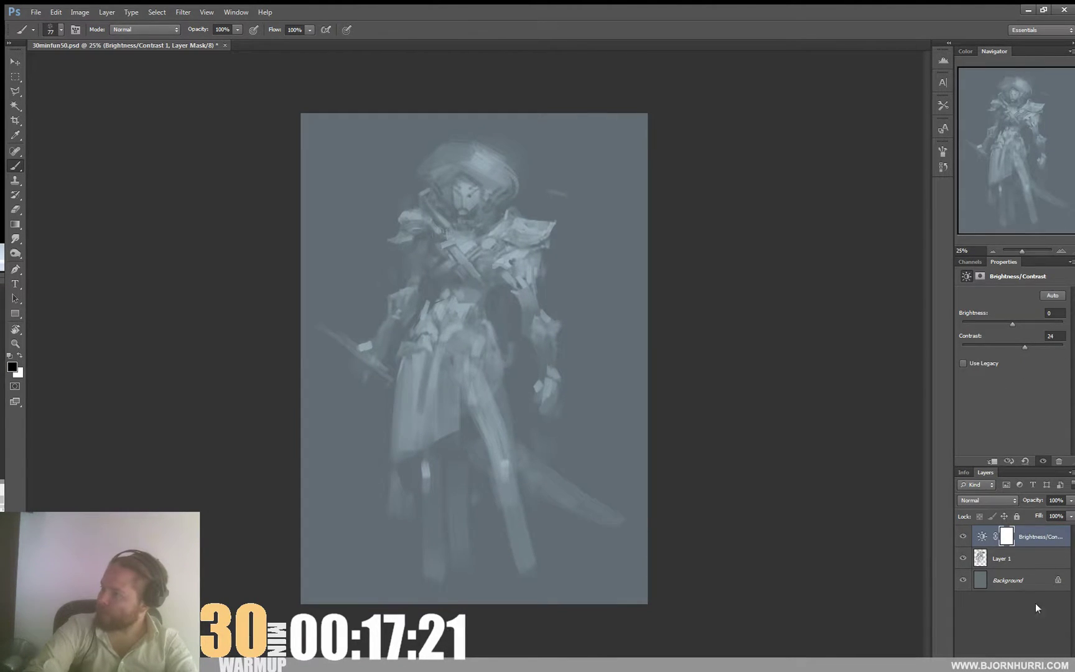
# Step: Create a new layer above the adjustment layer and set its blend mode to Color Dodge
pyautogui.hotkey('ctrl', 'shift', 'alt', 'n')
pyautogui.click(988, 501)
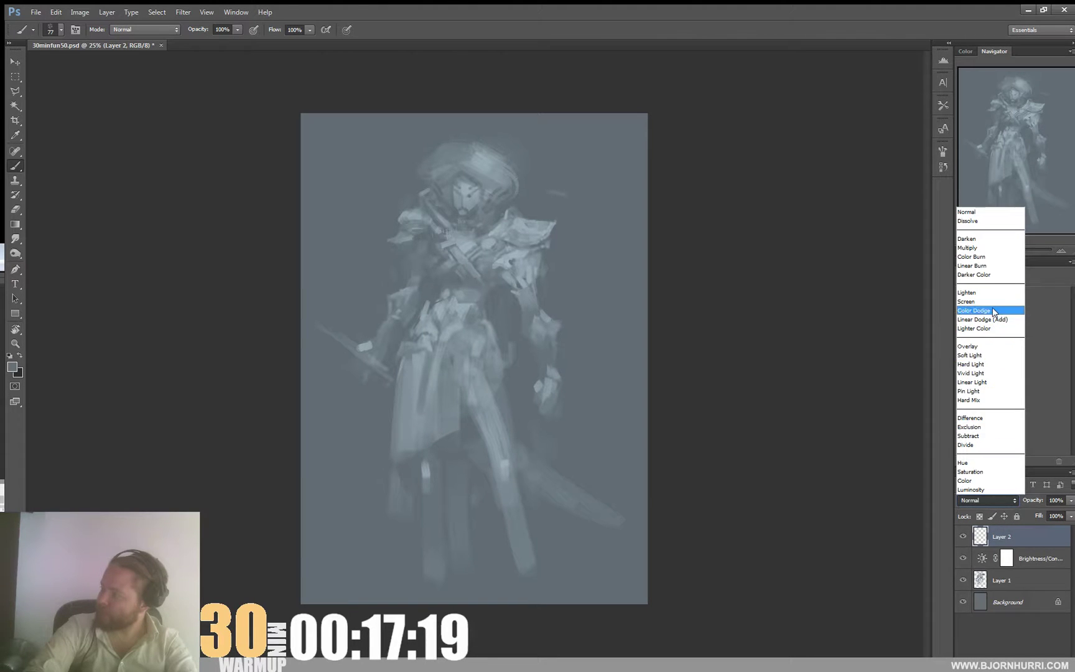
pyautogui.click(992, 308)
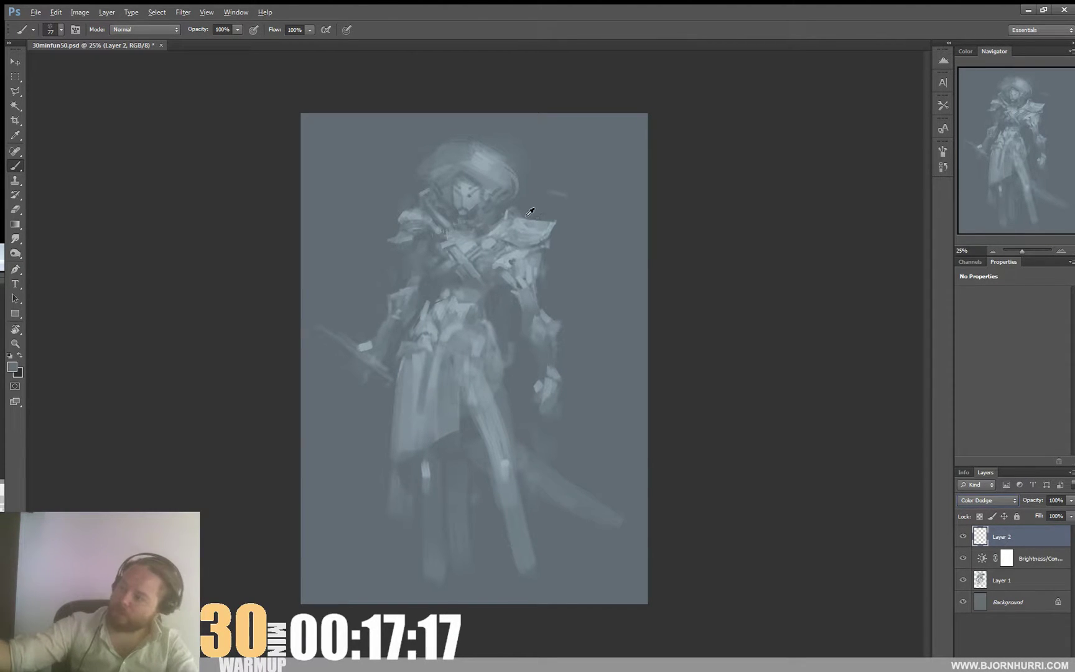
# Step: Paint a soft glow around and above the head with a sampled light tone, using the soft round brush at 1985 px
pyautogui.keyDown('alt'); pyautogui.click(499, 227); pyautogui.keyUp('alt')
pyautogui.rightClick(498, 235)
pyautogui.click(557, 306)
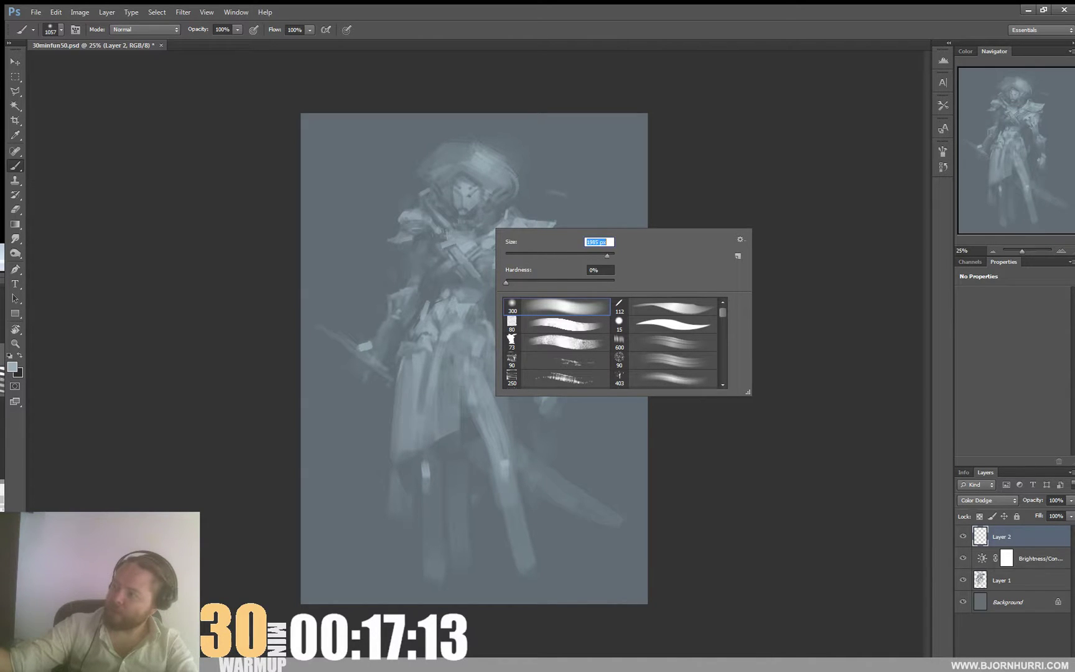
pyautogui.press('Return')
pyautogui.click(474, 120)
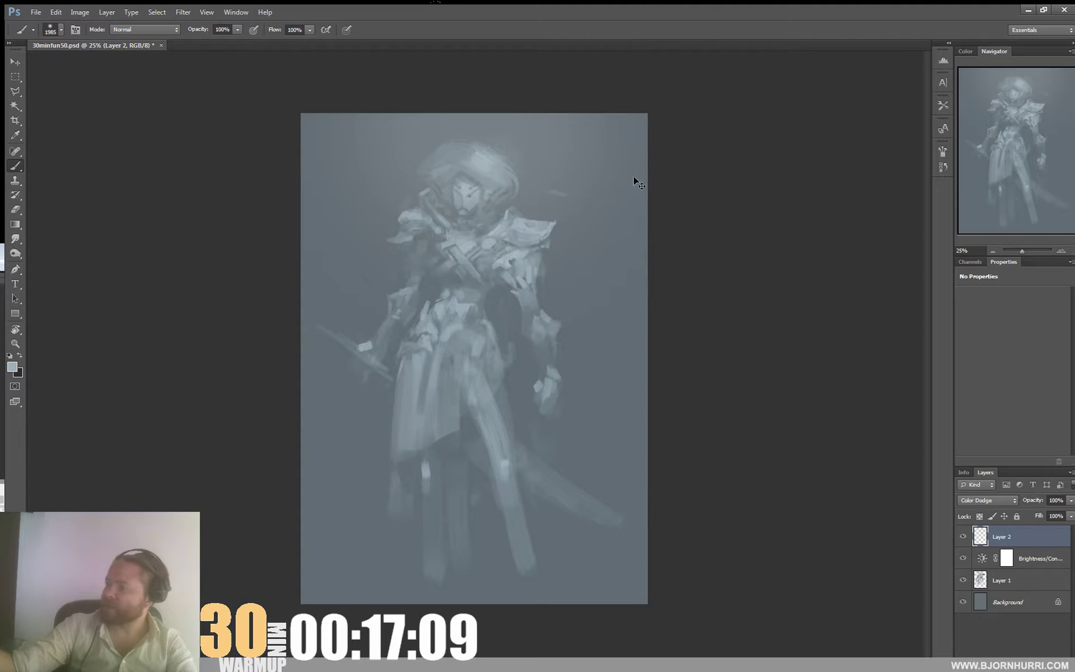
pyautogui.hotkey('ctrl', 'z')
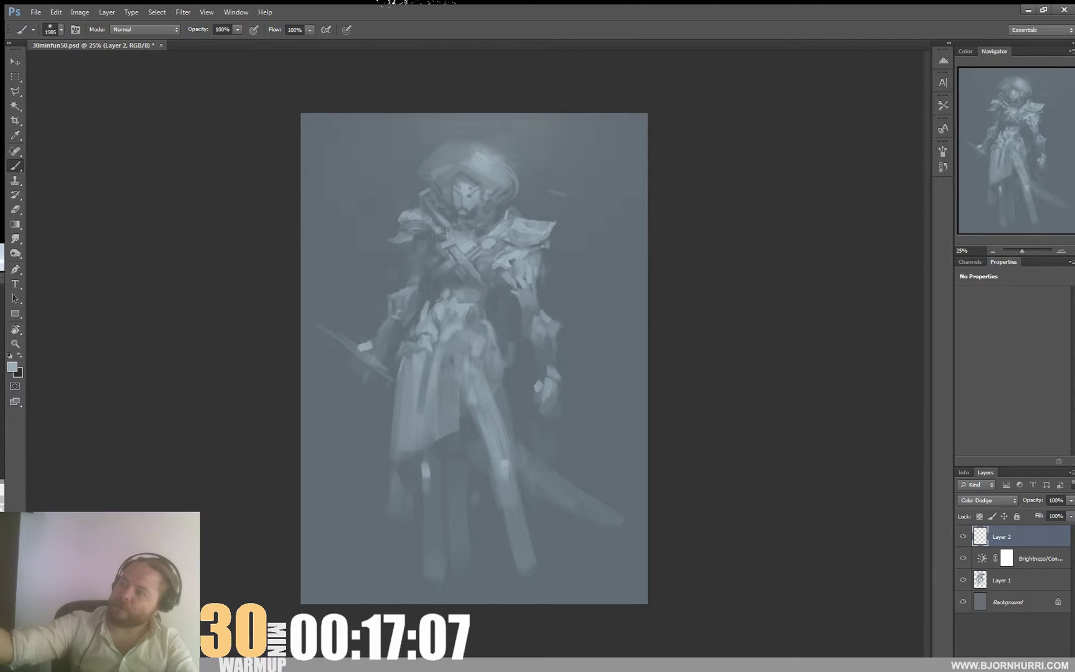
pyautogui.hotkey('ctrl', 'z')
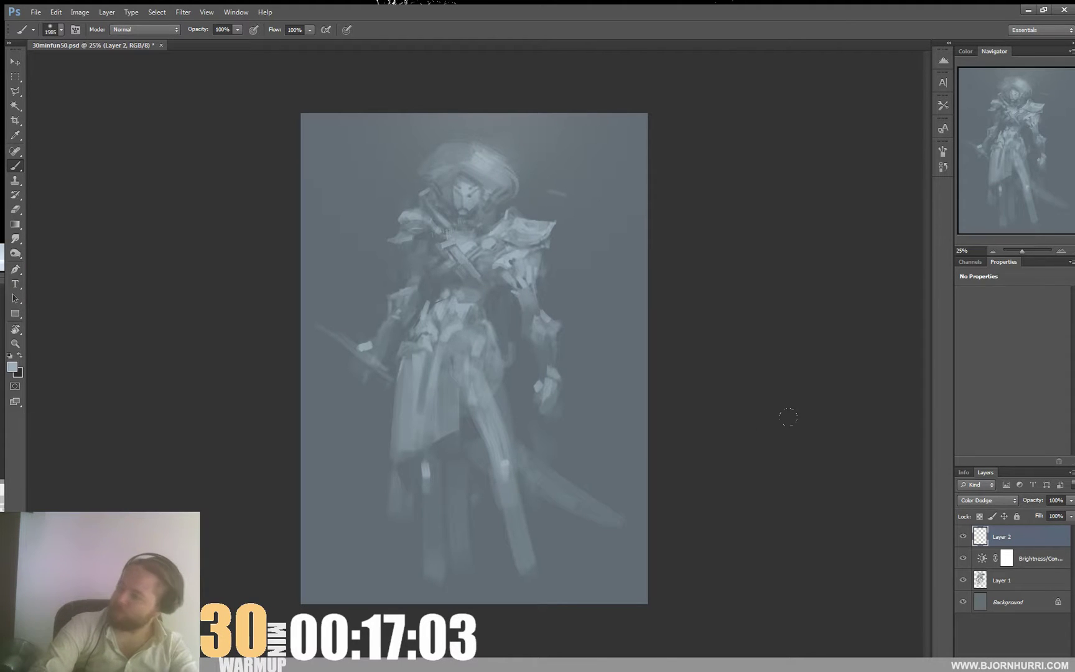
# Step: Compare the painting with and without the glow layer, and try Overlay blending on that layer before restoring Color Dodge
pyautogui.click(963, 538)
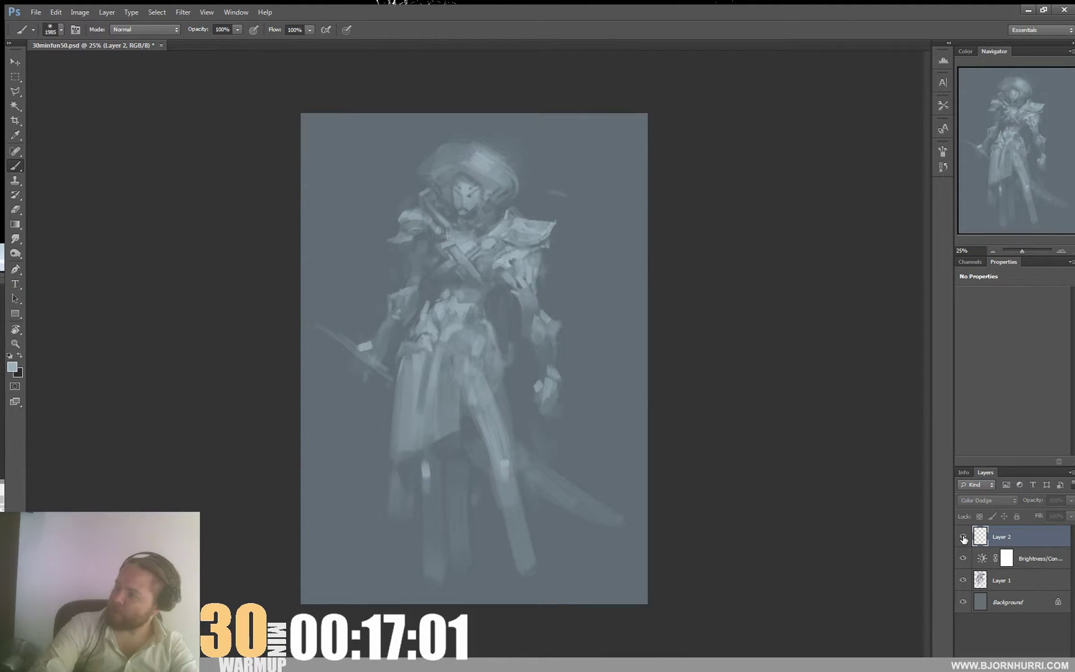
pyautogui.click(964, 538)
pyautogui.click(988, 500)
pyautogui.click(981, 347)
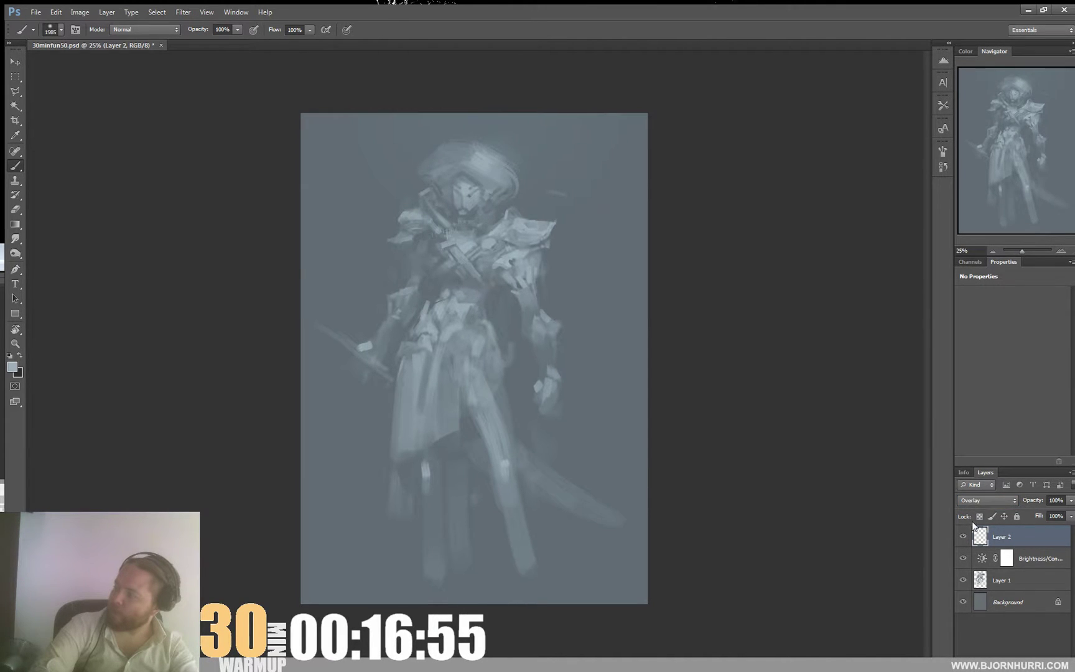
pyautogui.click(974, 503)
pyautogui.click(994, 314)
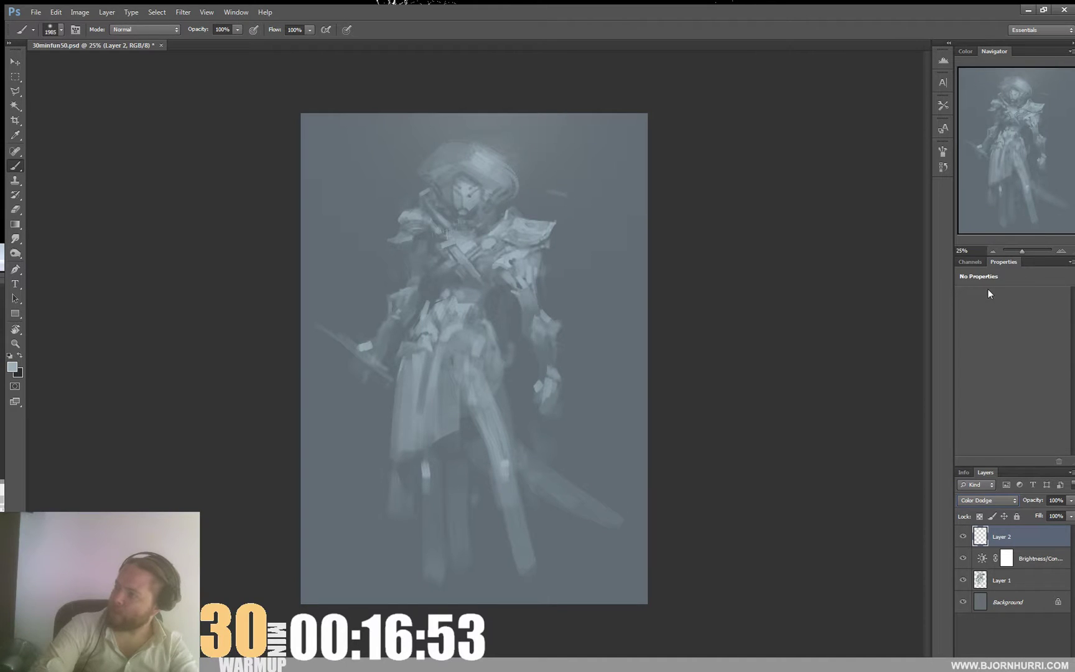
# Step: Raise the glow layer's saturation with Hue/Saturation and add a new layer above it
pyautogui.hotkey('ctrl', 'u')
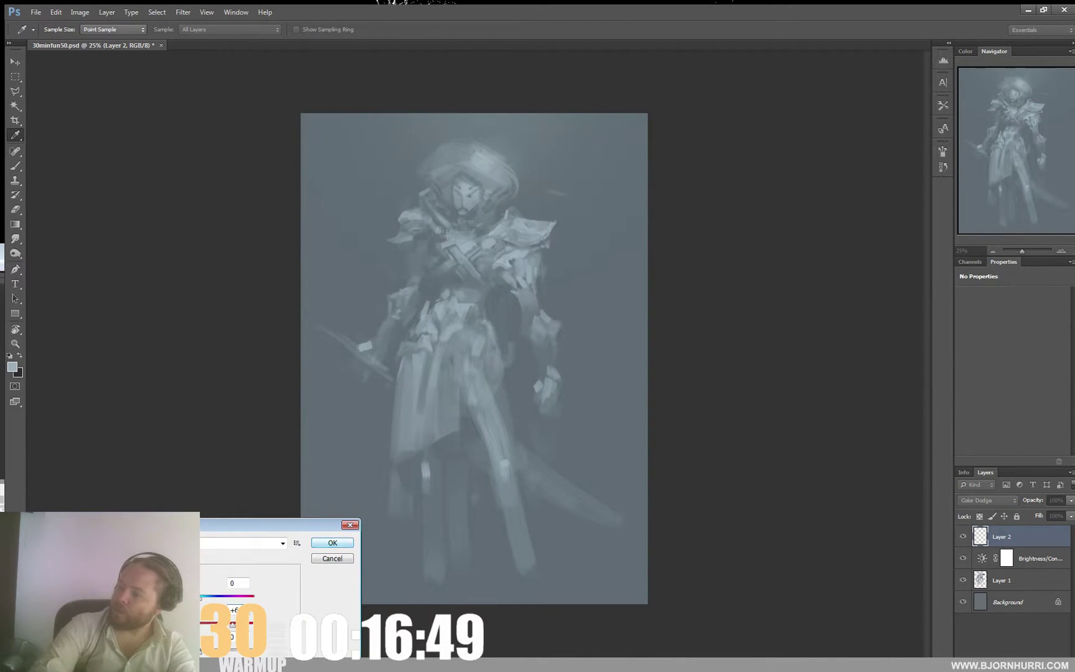
pyautogui.press('Return')
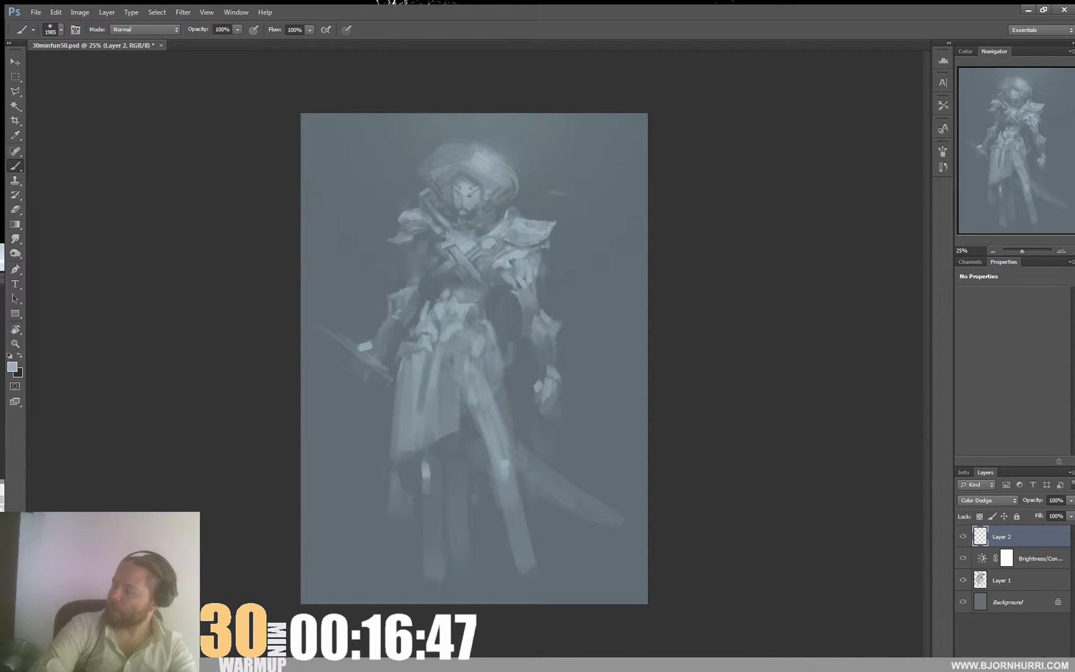
pyautogui.hotkey('ctrl', 'shift', 'alt', 'n')
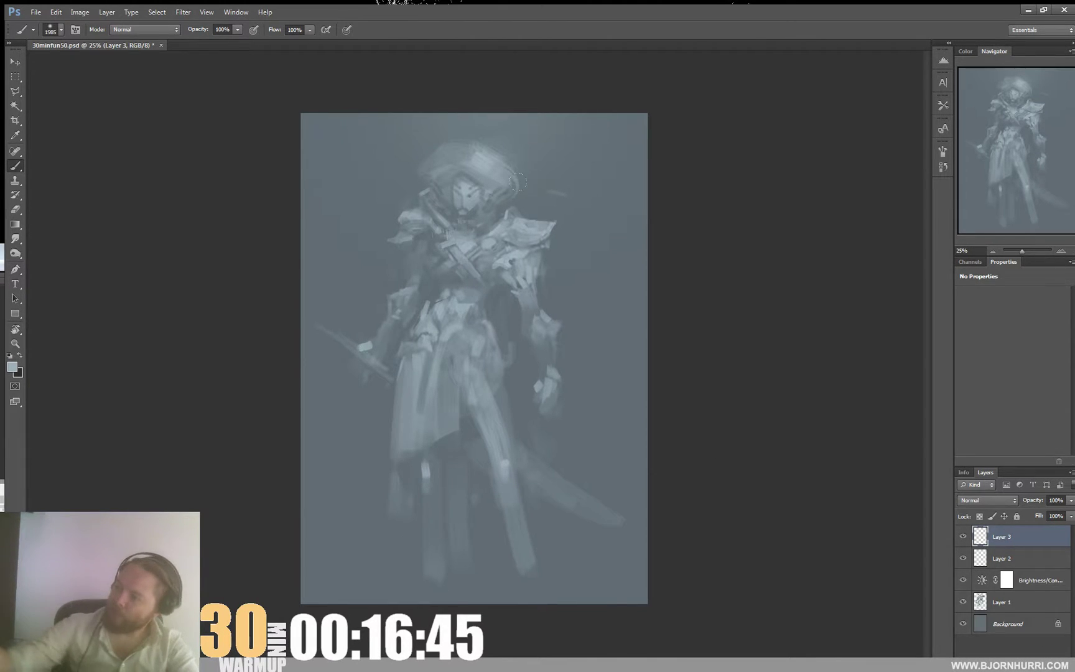
# Step: Choose the textured 90 px brush preset, touch up the face at 10 px, and dab a light swatch at the canvas edge at 23 px
pyautogui.rightClick(519, 217)
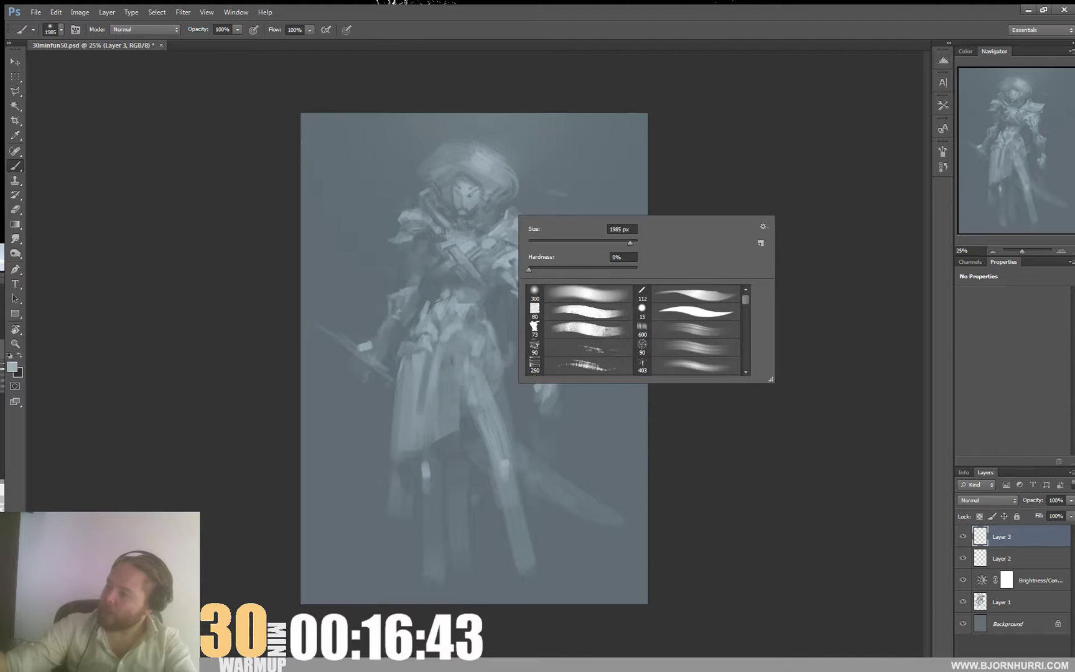
pyautogui.click(688, 347)
pyautogui.moveTo(576, 242); pyautogui.dragTo(533, 243)
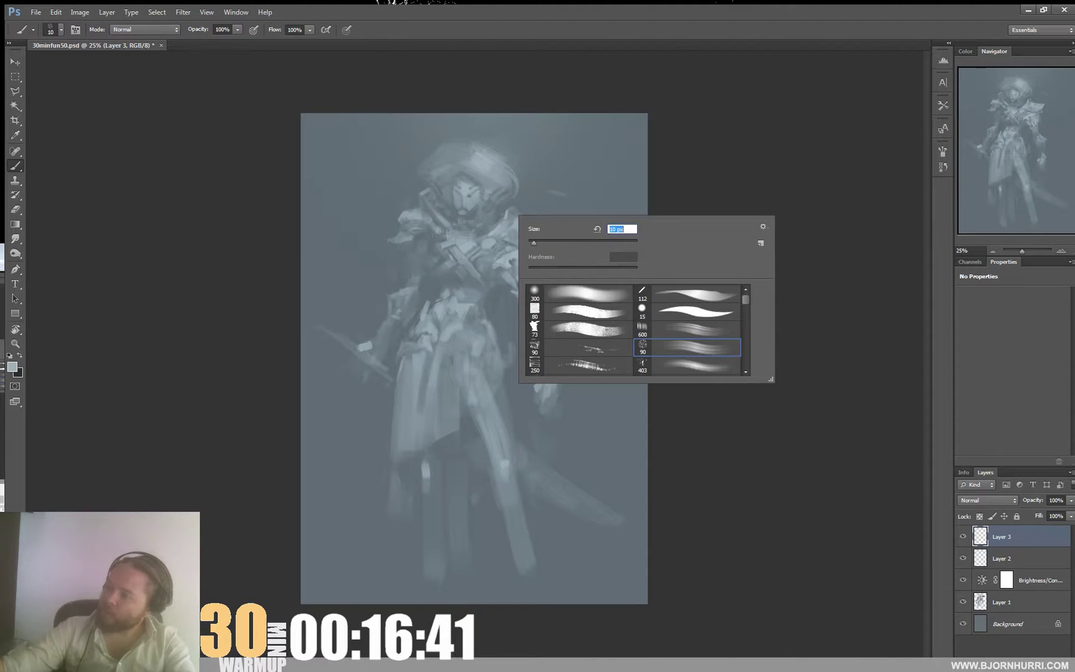
pyautogui.click(467, 190)
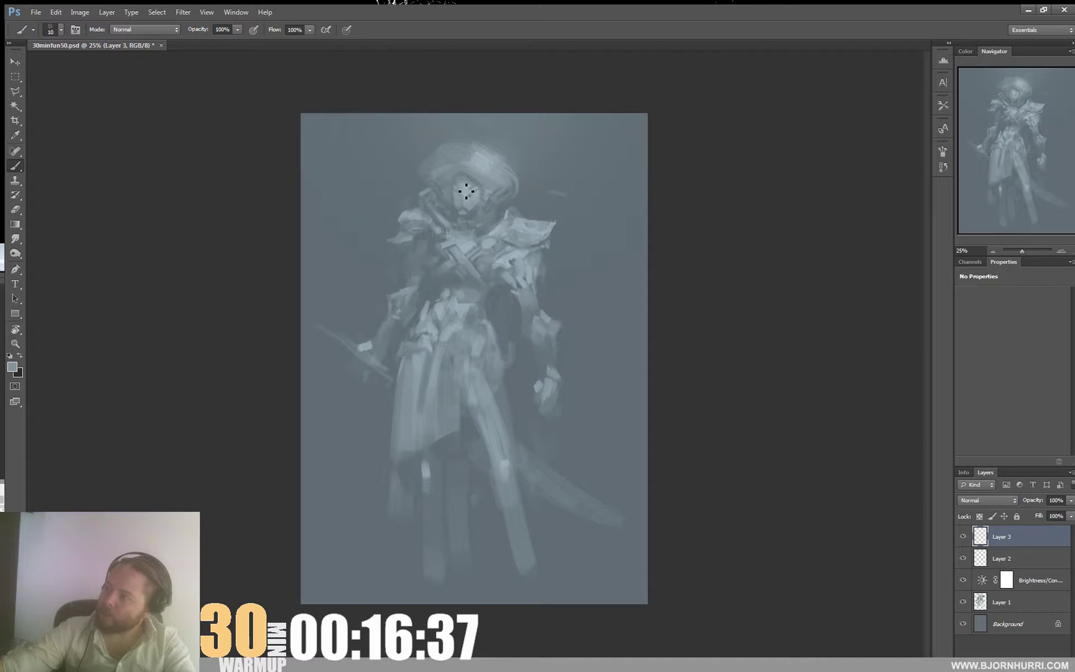
pyautogui.rightClick(482, 181)
pyautogui.click(505, 210)
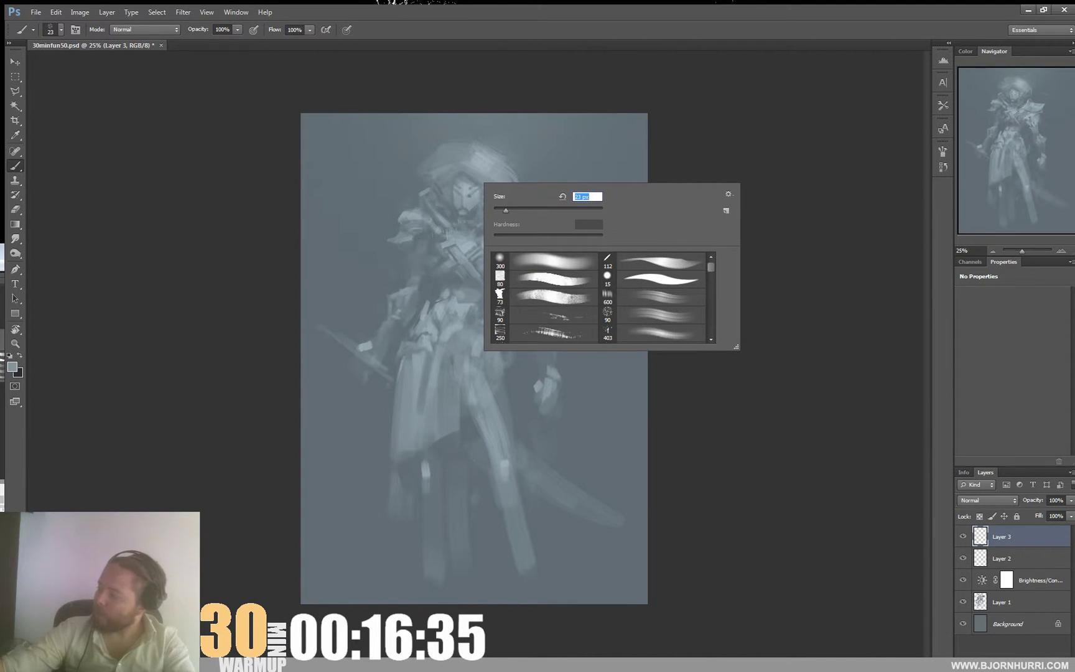
pyautogui.press('Return')
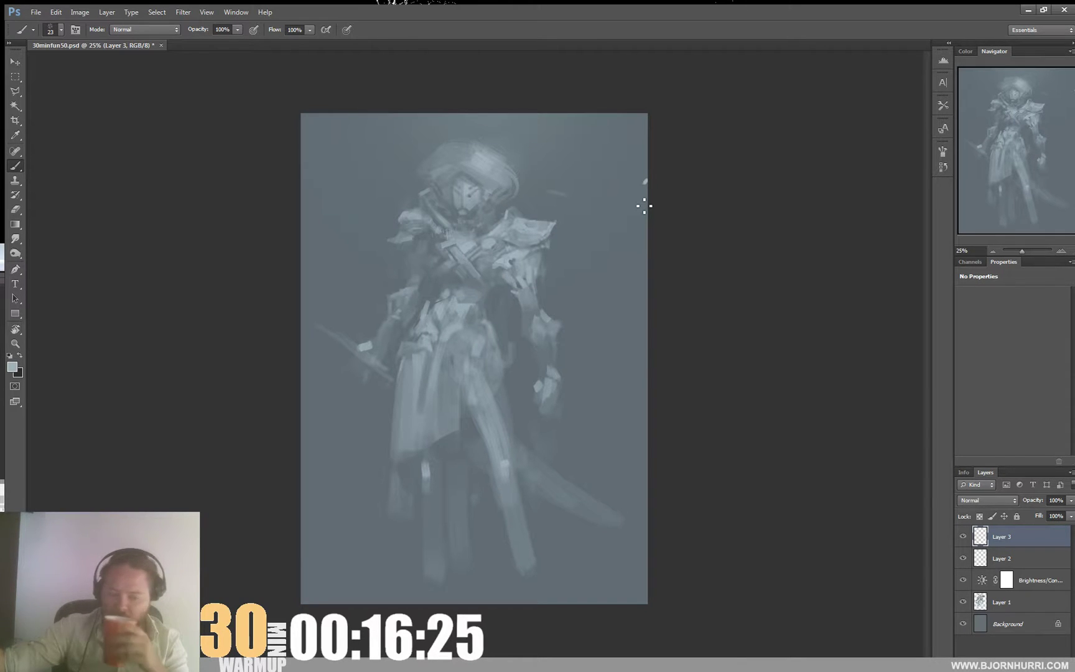
# Step: Set the brush size to 21 px and paint small details on the crossed chest straps with sampled light and dark tones
pyautogui.rightClick(464, 261)
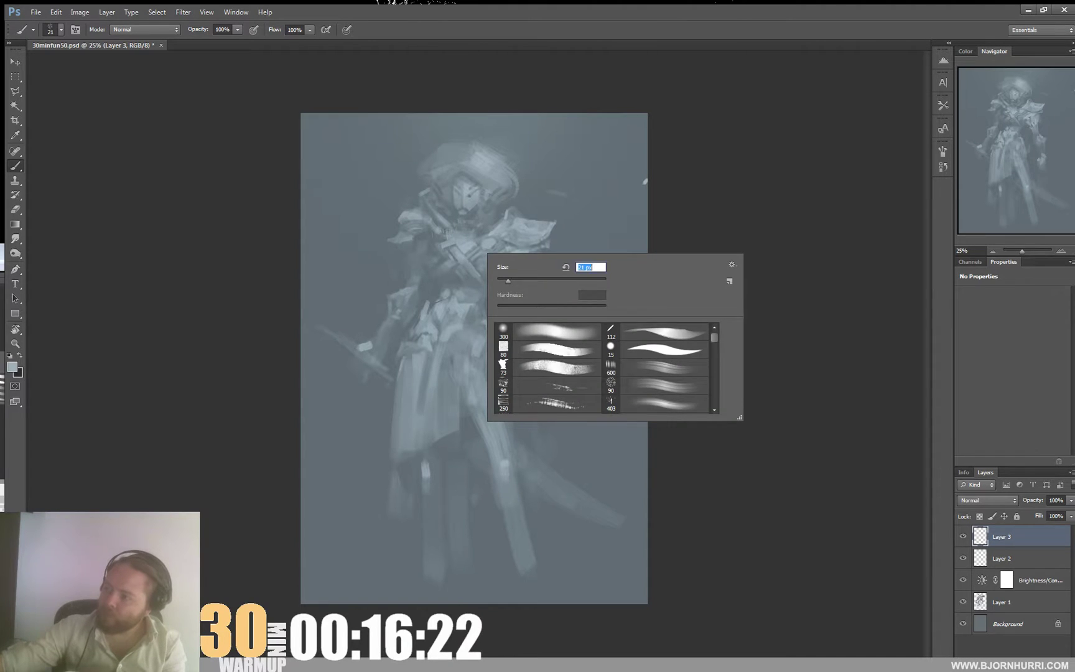
pyautogui.click(458, 251)
pyautogui.rightClick(466, 234)
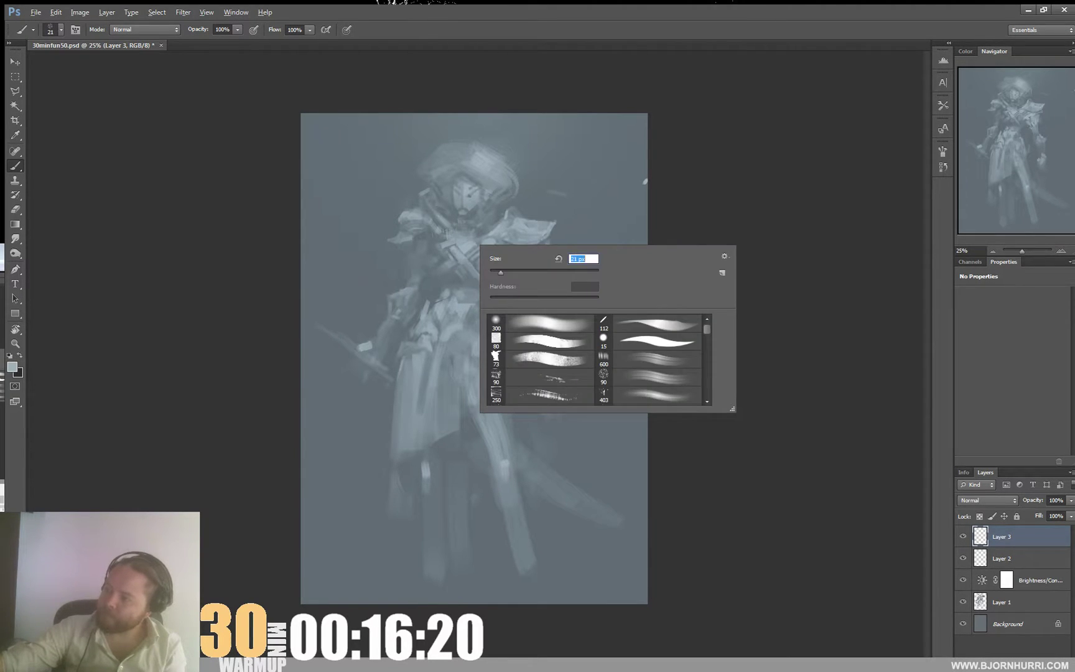
pyautogui.keyDown('alt'); pyautogui.click(439, 248); pyautogui.keyUp('alt')
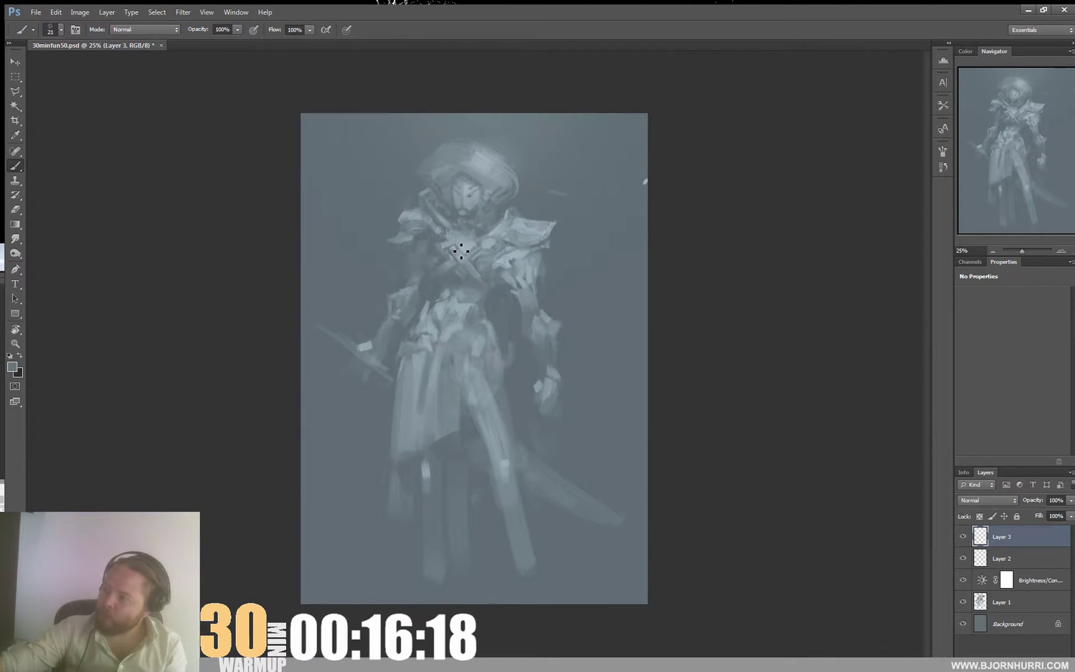
pyautogui.keyDown('alt'); pyautogui.click(463, 252); pyautogui.keyUp('alt')
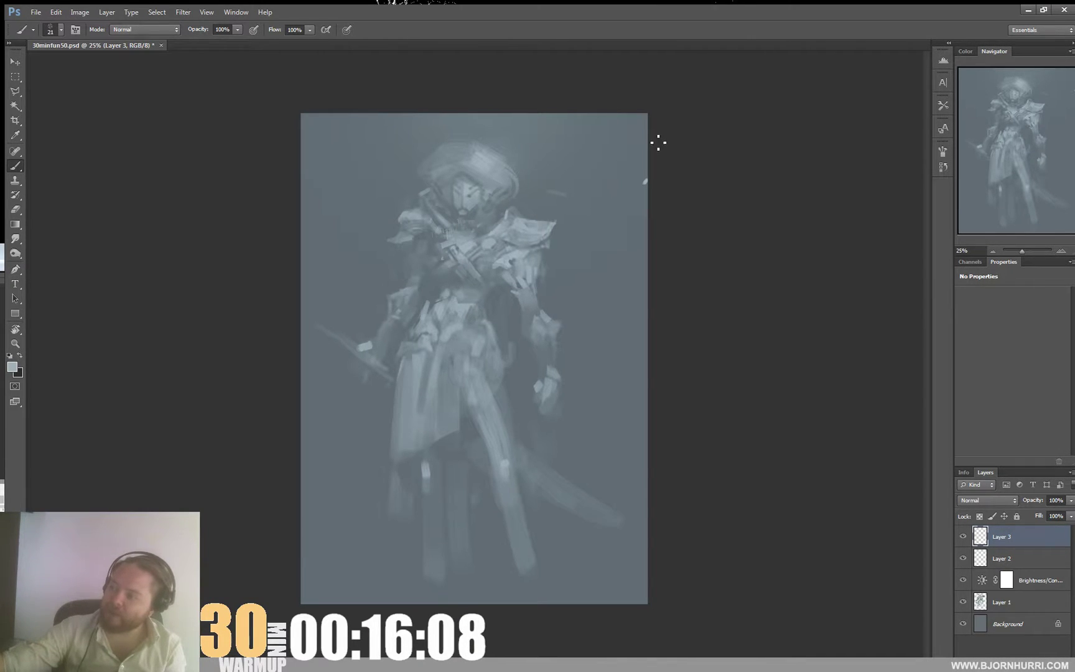
pyautogui.keyDown('alt'); pyautogui.click(640, 298); pyautogui.keyUp('alt')
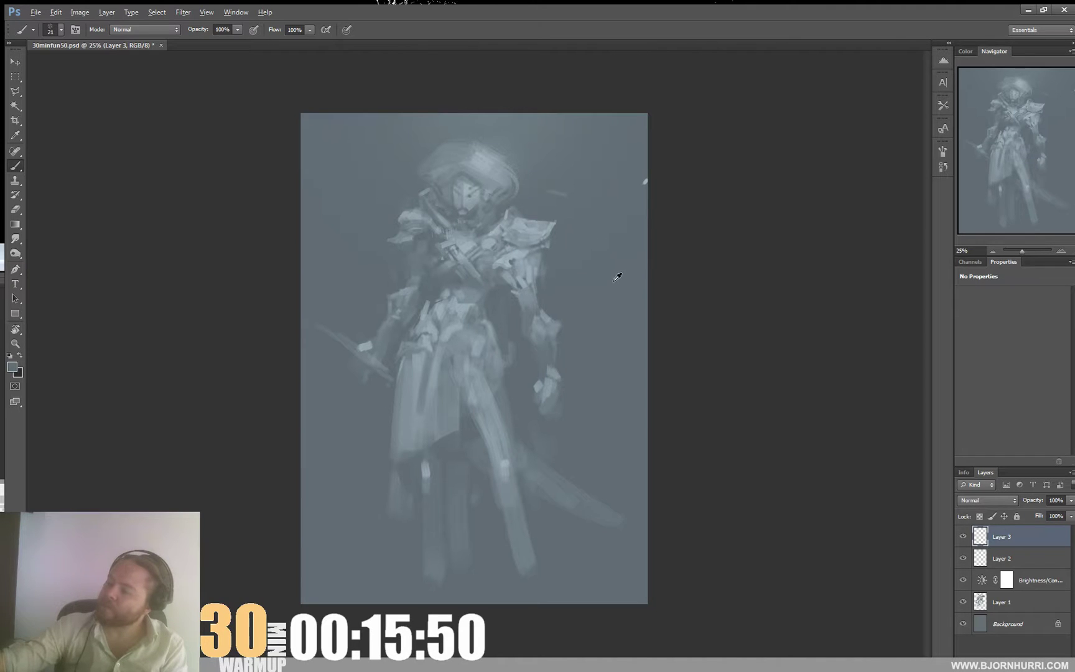
# Step: Set the brush size to 19 px and refine the chest armour beside the large shoulder guard with sampled tones
pyautogui.rightClick(548, 262)
pyautogui.click(568, 290)
pyautogui.click(504, 262)
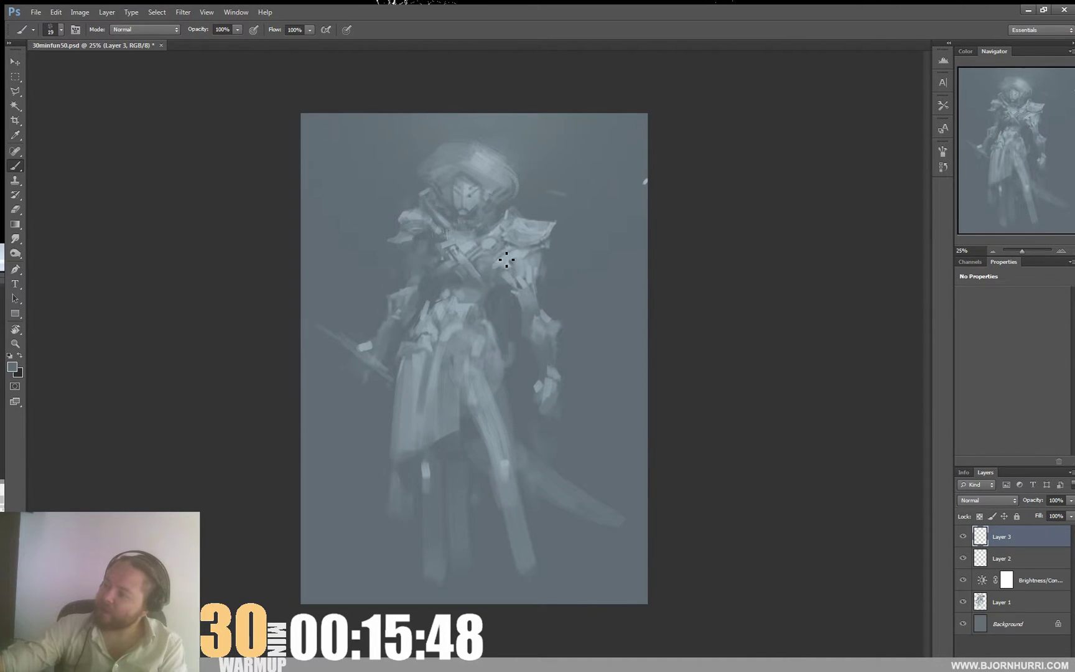
pyautogui.keyDown('alt'); pyautogui.click(648, 175); pyautogui.keyUp('alt')
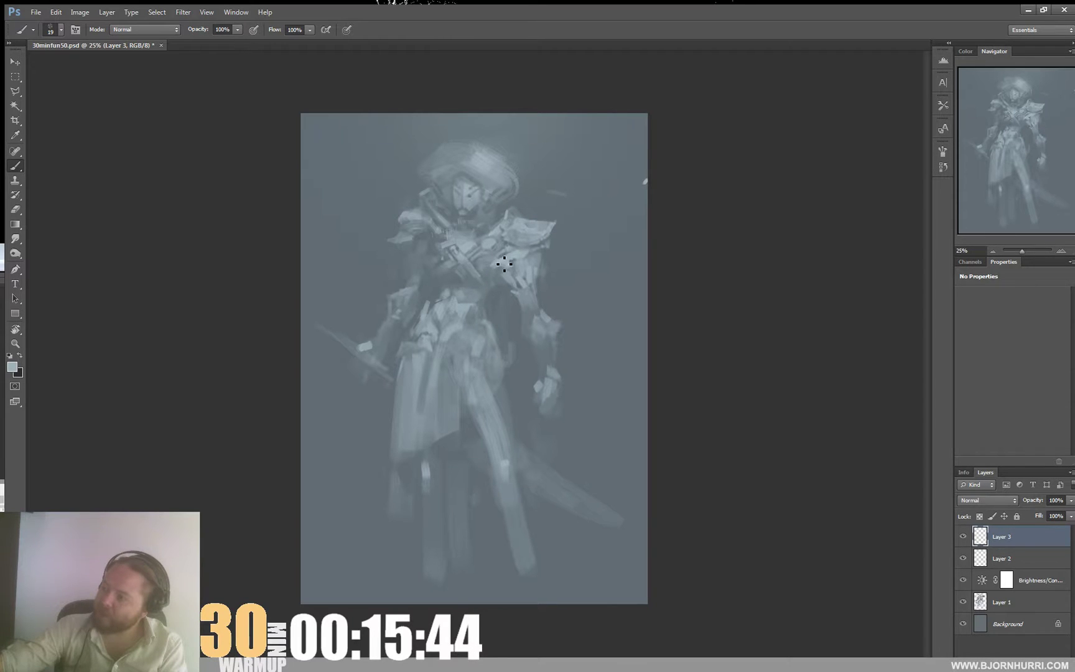
pyautogui.keyDown('alt'); pyautogui.click(510, 252); pyautogui.keyUp('alt')
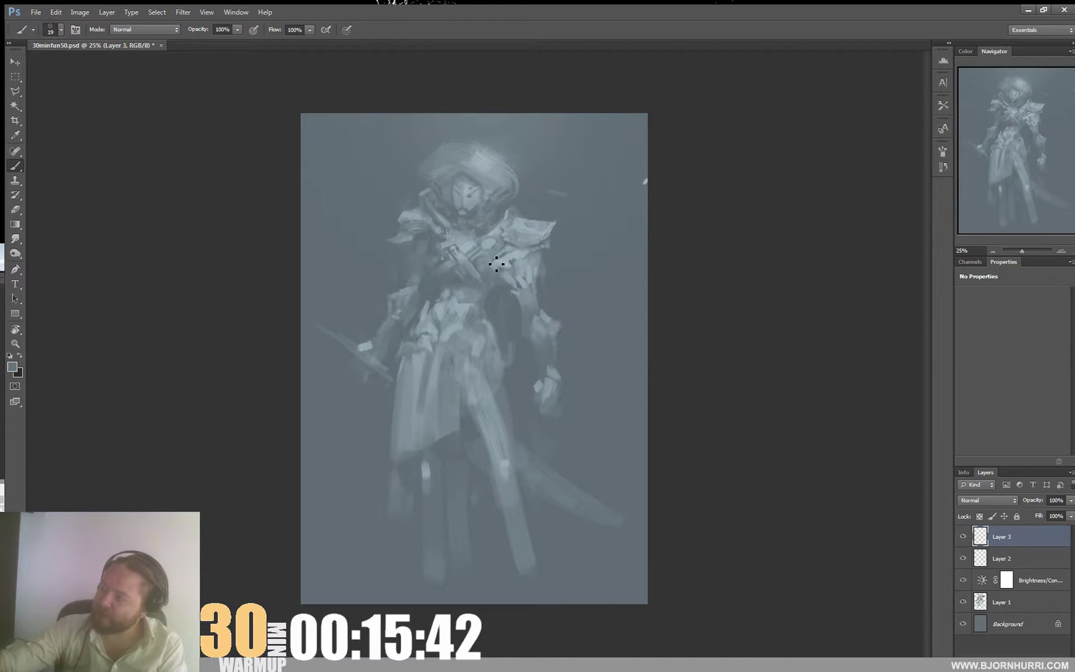
pyautogui.keyDown('alt'); pyautogui.click(502, 259); pyautogui.keyUp('alt')
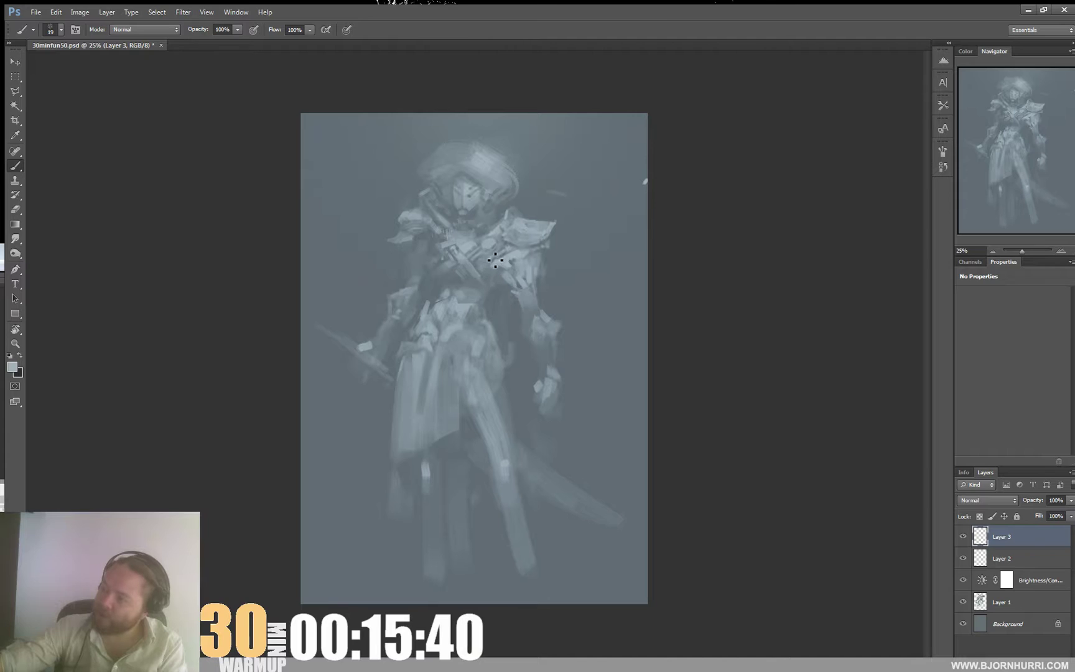
# Step: Add fine chest armour accents at 13 px, and sample a darker tone below the large shoulder guard with the brush at 66 px
pyautogui.rightClick(510, 248)
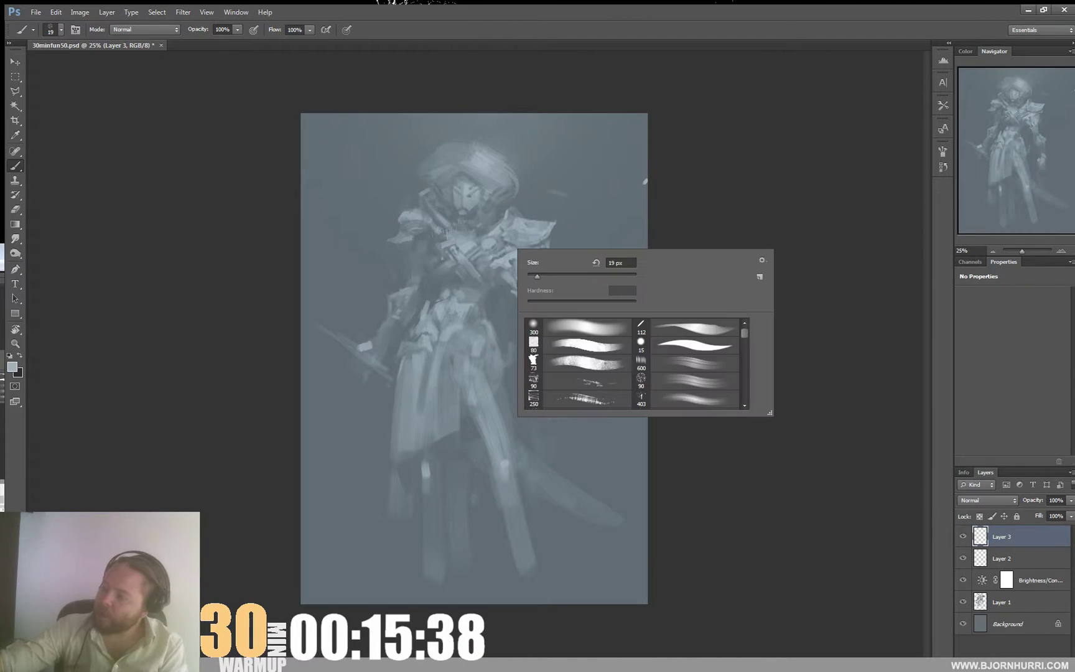
pyautogui.click(533, 277)
pyautogui.press('Return')
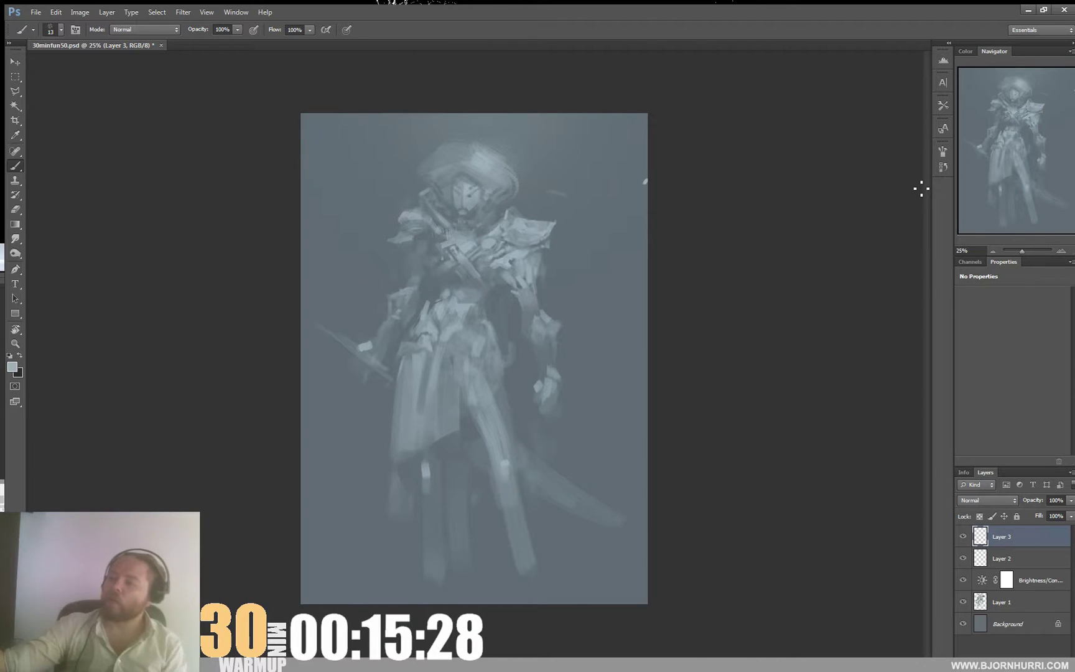
pyautogui.rightClick(563, 266)
pyautogui.keyDown('alt'); pyautogui.click(535, 251); pyautogui.keyUp('alt')
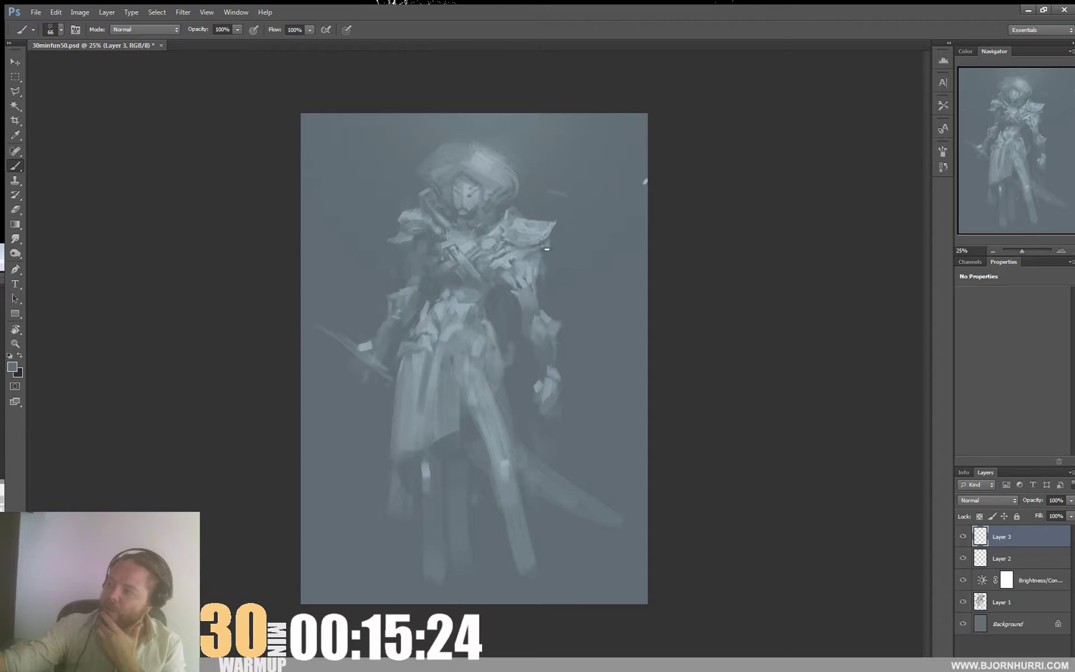
# Step: Set the brush size to 30 px and paint a light accent at the collar beside the large shoulder guard with a sampled tone
pyautogui.rightClick(550, 255)
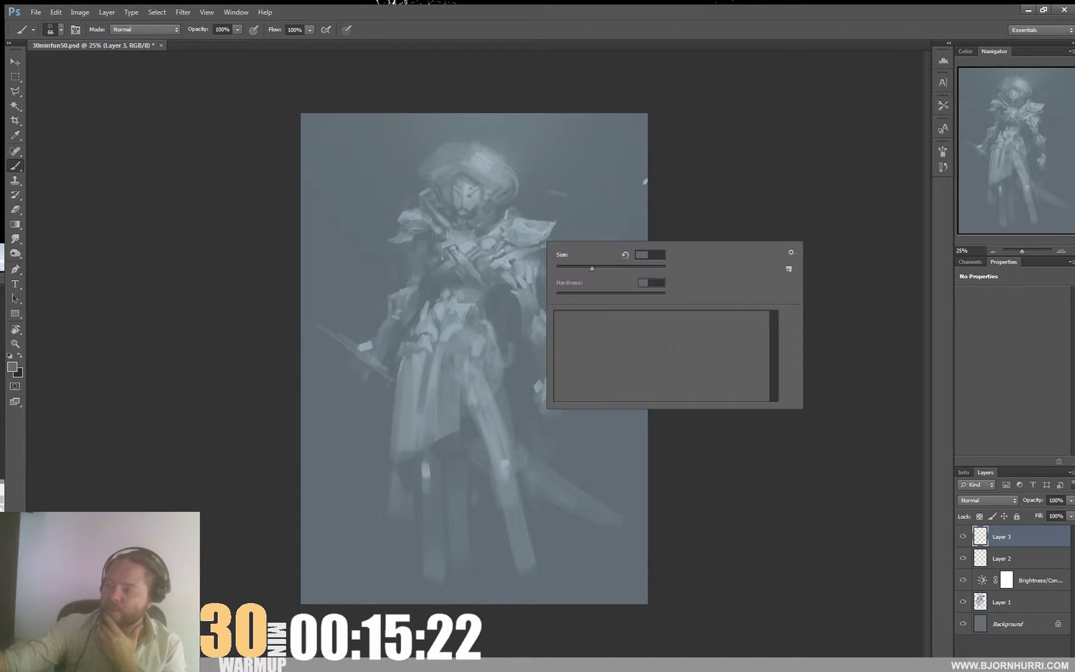
pyautogui.press('Return')
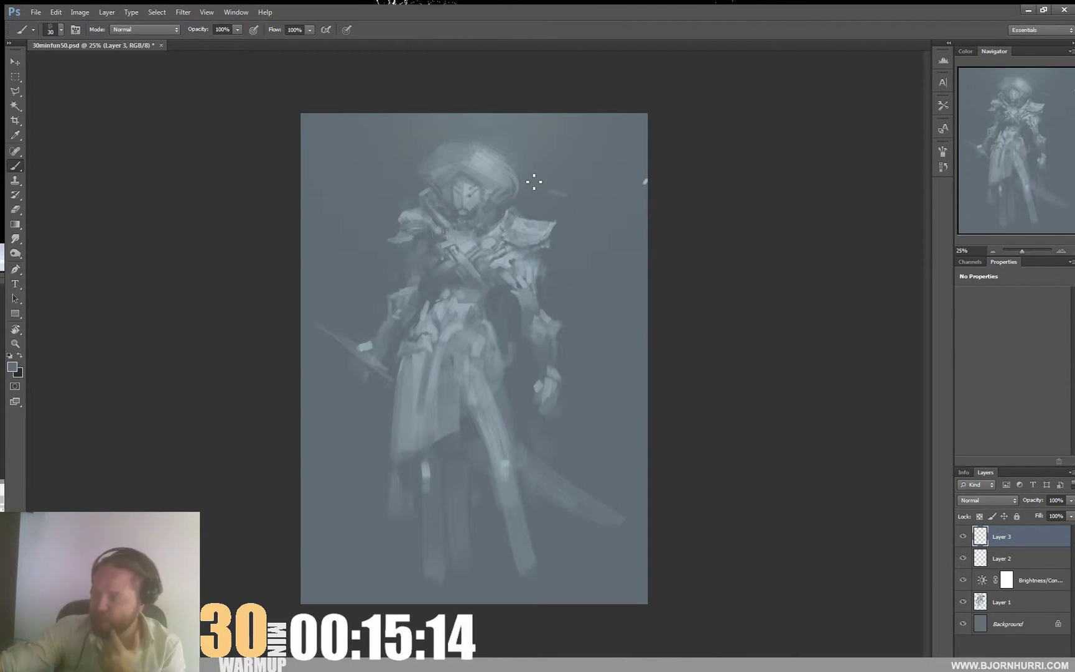
pyautogui.keyDown('alt'); pyautogui.click(502, 229); pyautogui.keyUp('alt')
pyautogui.moveTo(497, 230); pyautogui.dragTo(489, 229)
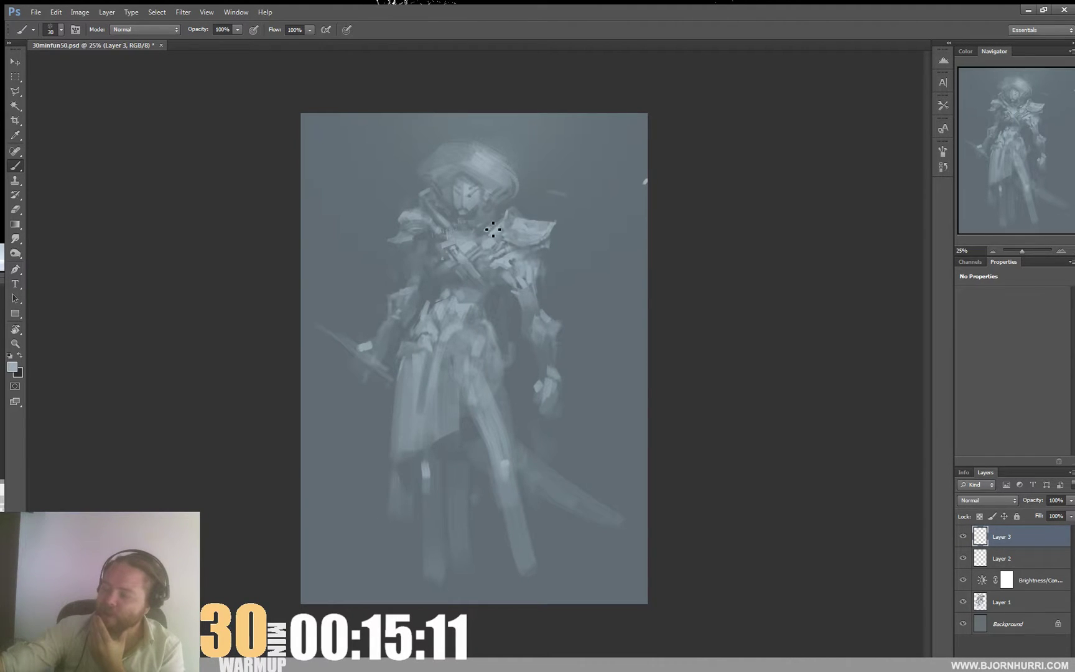
# Step: Set the brush size to 15 px and sharpen the straps and plates across the chest with sampled dark and light tones
pyautogui.rightClick(492, 229)
pyautogui.write('15')
pyautogui.press('Return')
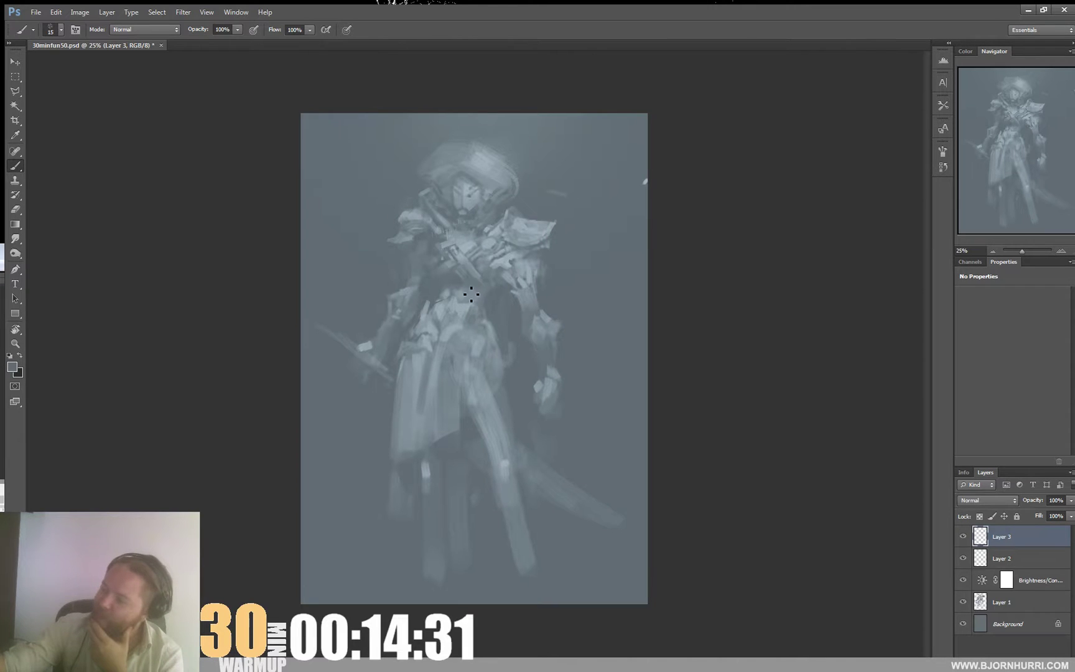
pyautogui.keyDown('alt'); pyautogui.click(517, 239); pyautogui.keyUp('alt')
pyautogui.keyDown('alt'); pyautogui.click(641, 197); pyautogui.keyUp('alt')
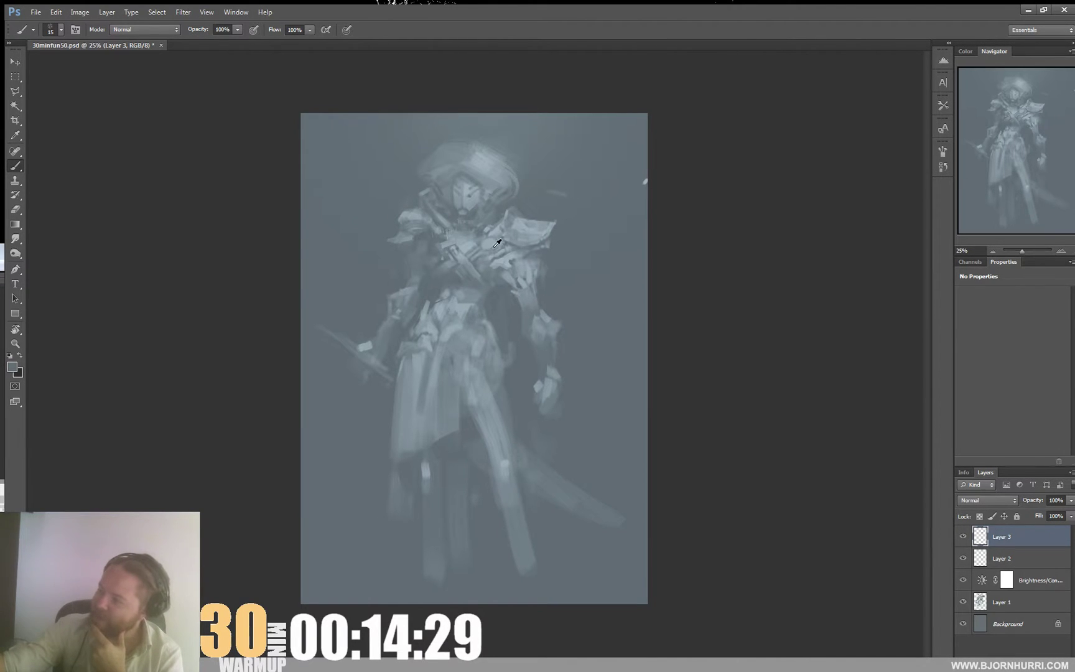
pyautogui.keyDown('alt'); pyautogui.click(489, 254); pyautogui.keyUp('alt')
pyautogui.keyDown('alt'); pyautogui.click(504, 297); pyautogui.keyUp('alt')
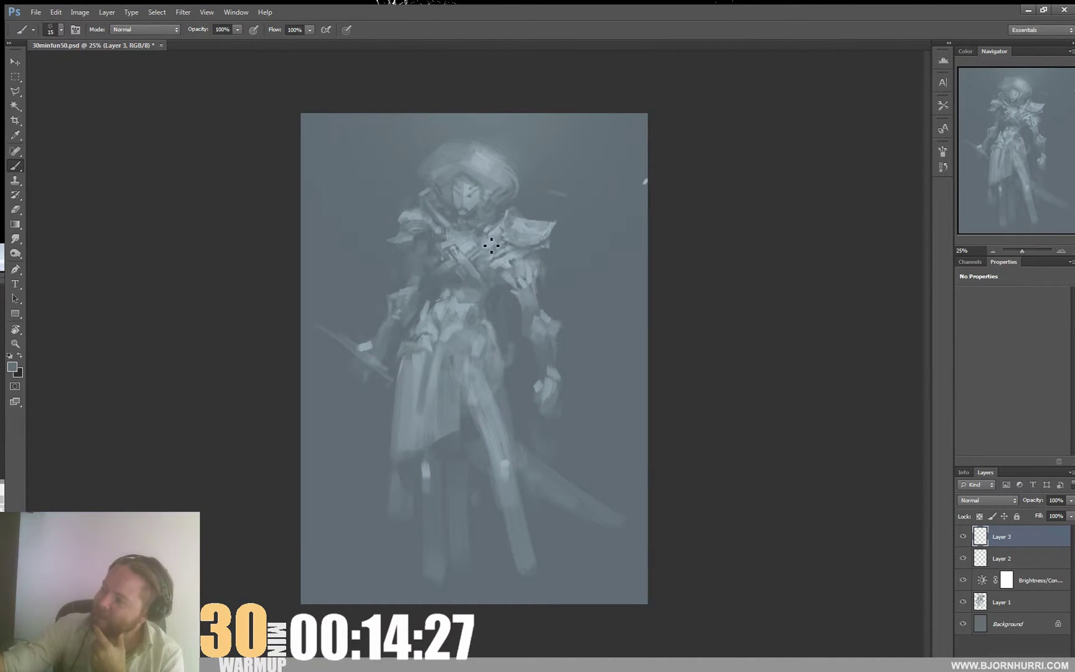
pyautogui.keyDown('alt'); pyautogui.click(645, 181); pyautogui.keyUp('alt')
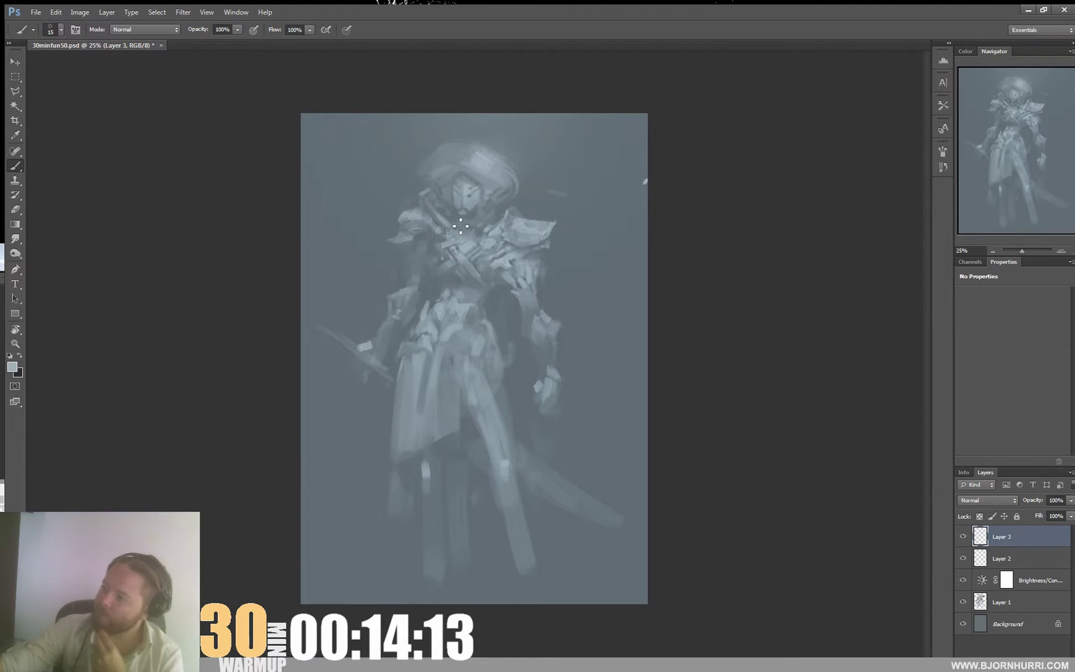
# Step: Define the neck, the face mask and the collar edge beside it with sampled dark and light tones
pyautogui.keyDown('alt'); pyautogui.click(462, 223); pyautogui.keyUp('alt')
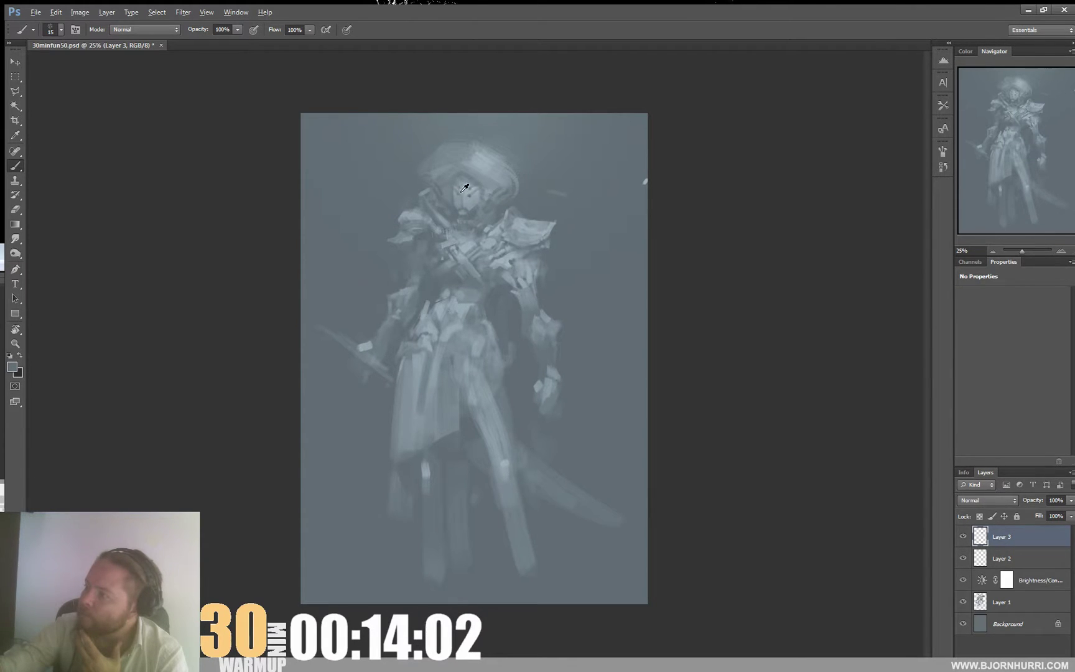
pyautogui.keyDown('alt'); pyautogui.click(464, 188); pyautogui.keyUp('alt')
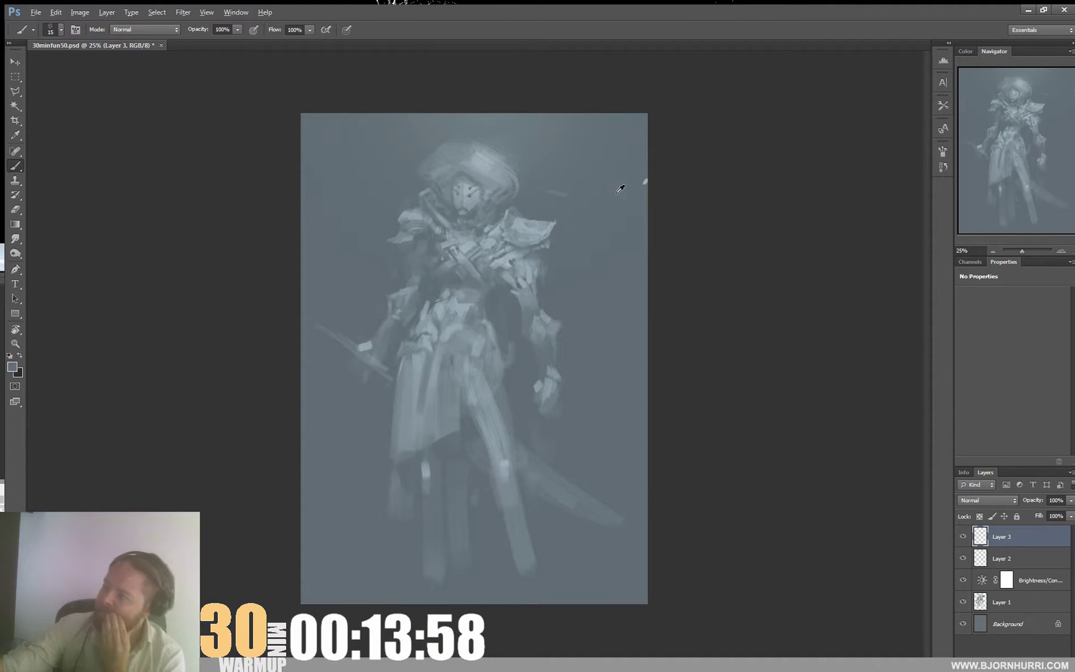
pyautogui.keyDown('alt'); pyautogui.click(492, 190); pyautogui.keyUp('alt')
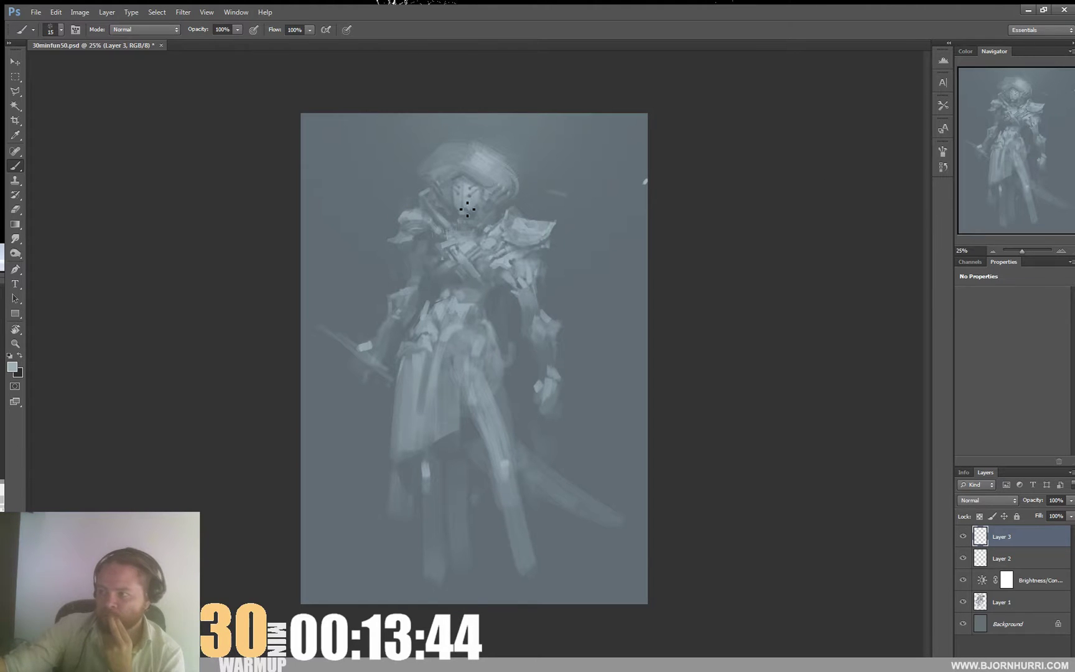
pyautogui.keyDown('alt'); pyautogui.click(442, 205); pyautogui.keyUp('alt')
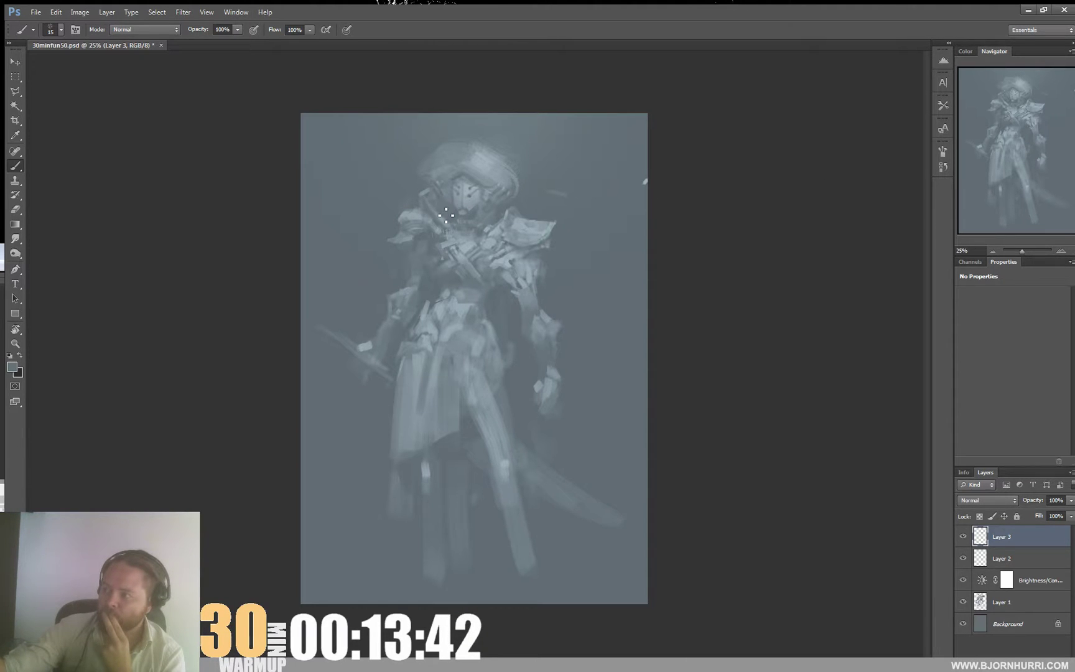
pyautogui.keyDown('alt'); pyautogui.click(646, 181); pyautogui.keyUp('alt')
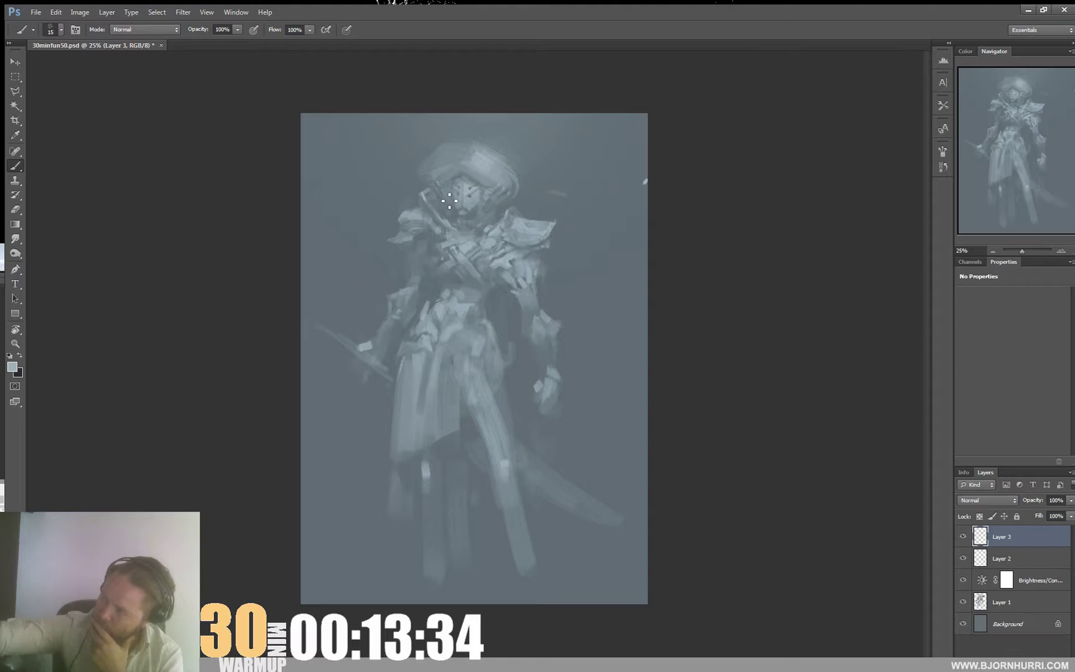
# Step: Touch up the collar and upper chest with sampled tones, setting the brush size to 62 px and 29 px
pyautogui.keyDown('alt'); pyautogui.click(443, 226); pyautogui.keyUp('alt')
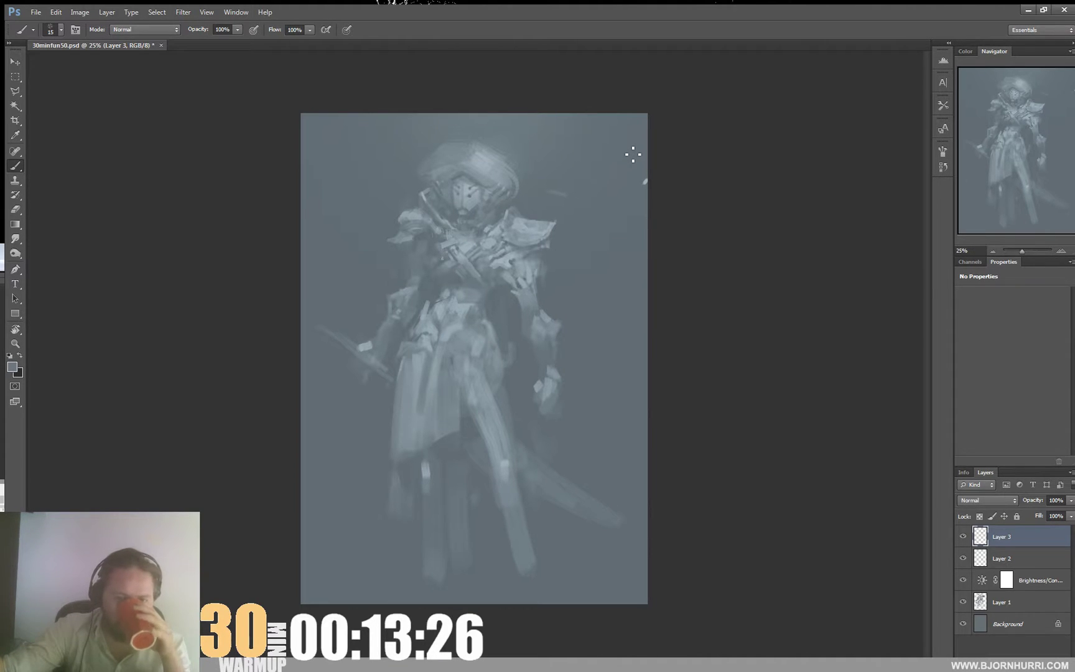
pyautogui.rightClick(431, 212)
pyautogui.click(452, 242)
pyautogui.press('Return')
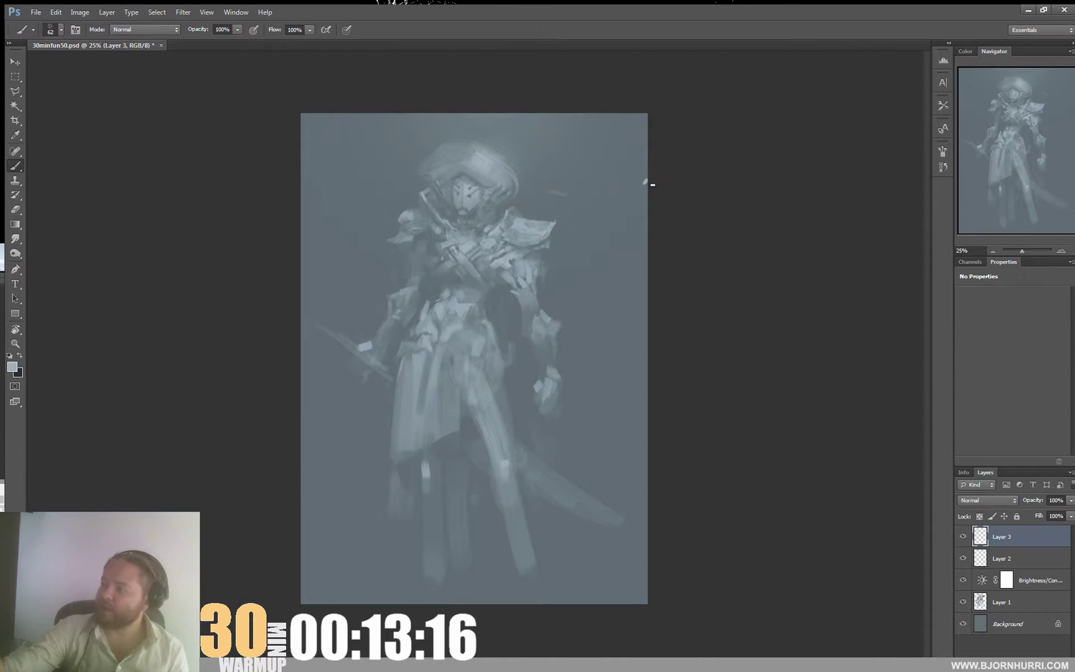
pyautogui.rightClick(645, 181)
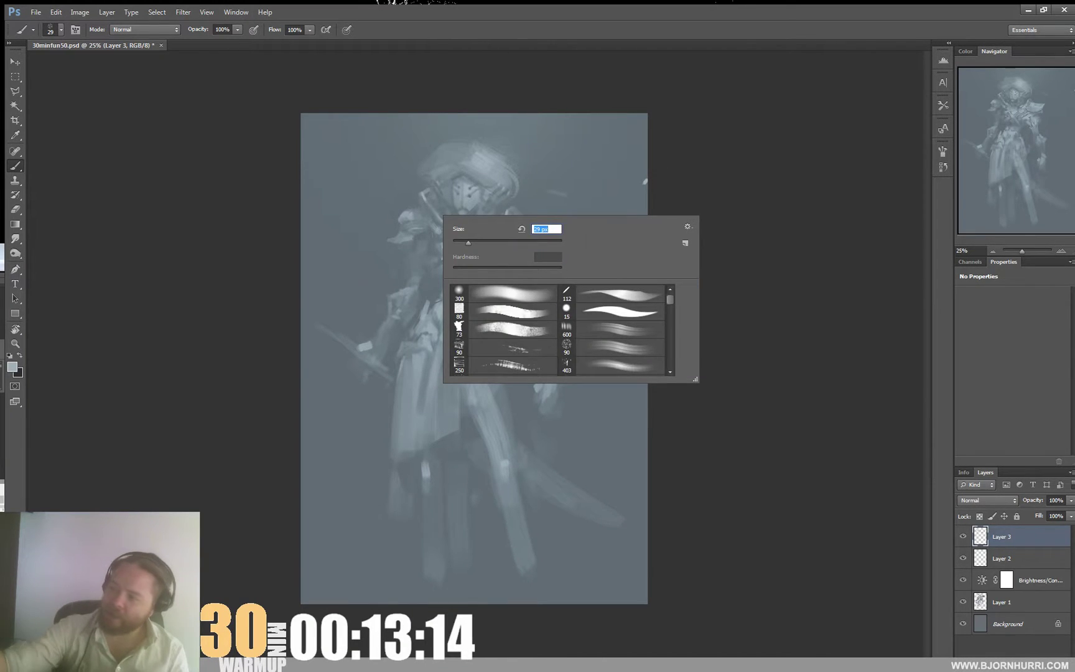
pyautogui.keyDown('alt'); pyautogui.click(642, 216); pyautogui.keyUp('alt')
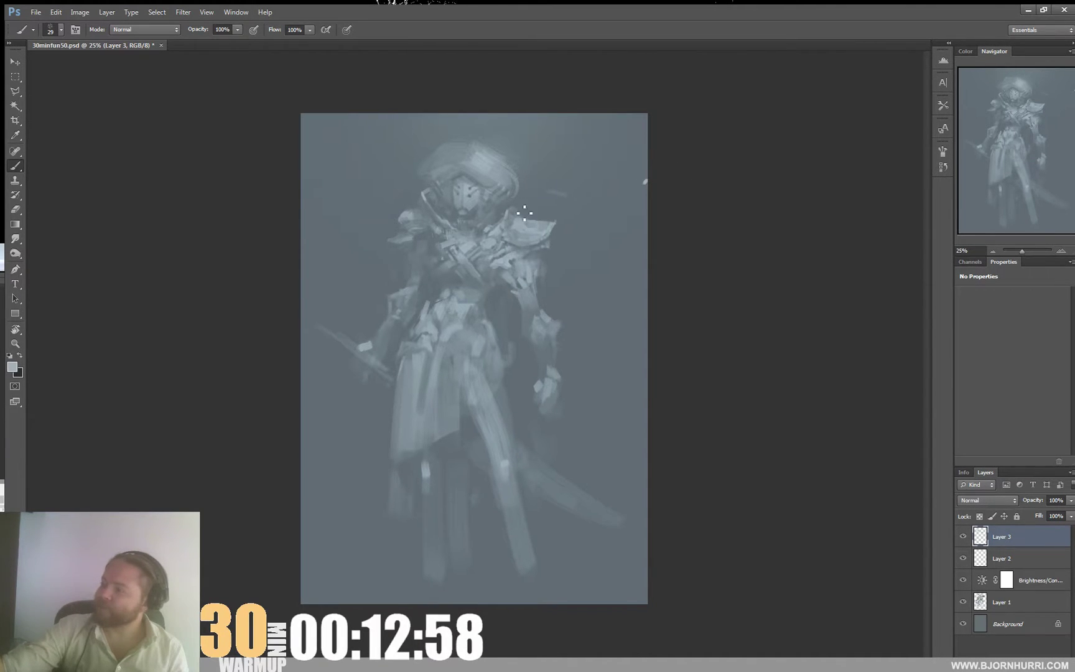
# Step: Set the brush size to 16 px and refine the small shoulder guard and the adjoining chest edge with sampled tones
pyautogui.rightClick(444, 236)
pyautogui.moveTo(469, 262); pyautogui.dragTo(464, 261)
pyautogui.click(419, 237)
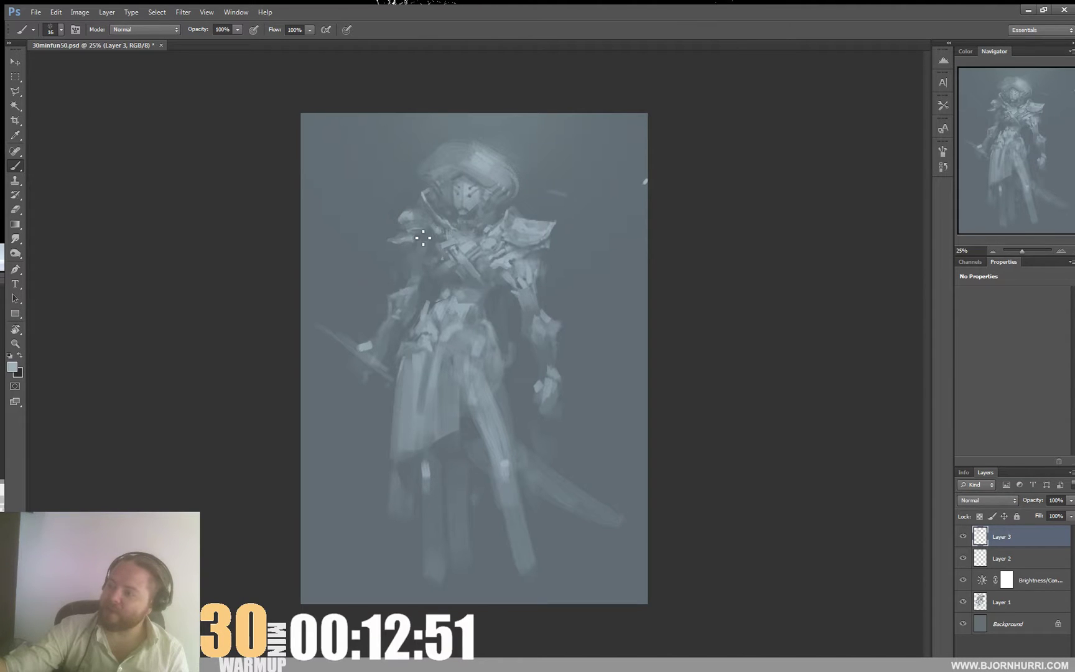
pyautogui.keyDown('alt'); pyautogui.click(423, 237); pyautogui.keyUp('alt')
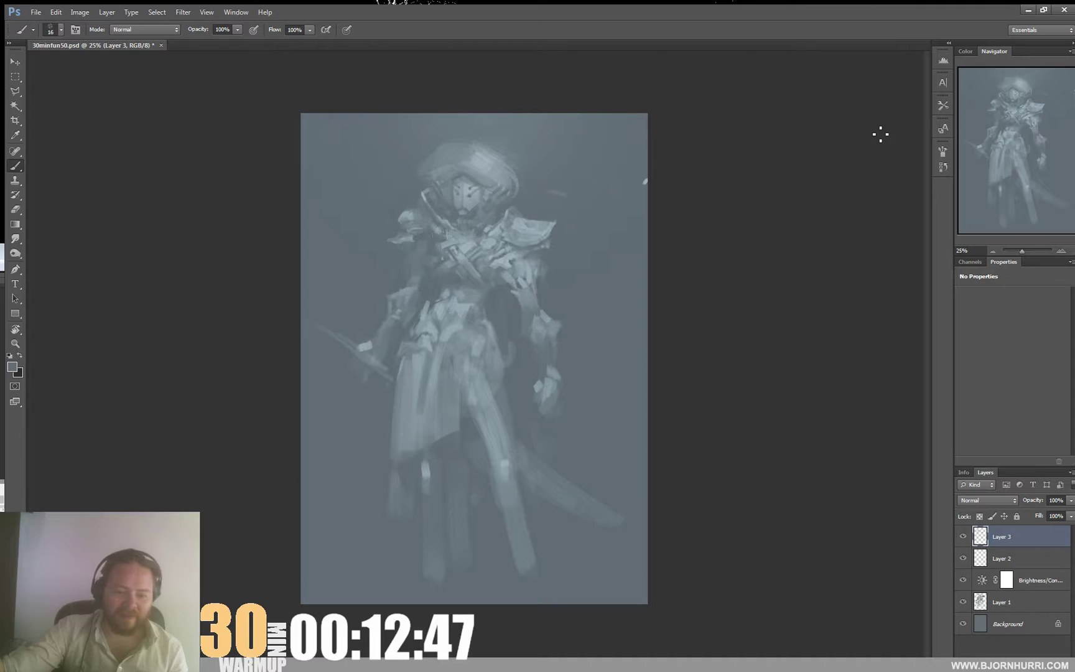
pyautogui.keyDown('alt'); pyautogui.click(645, 183); pyautogui.keyUp('alt')
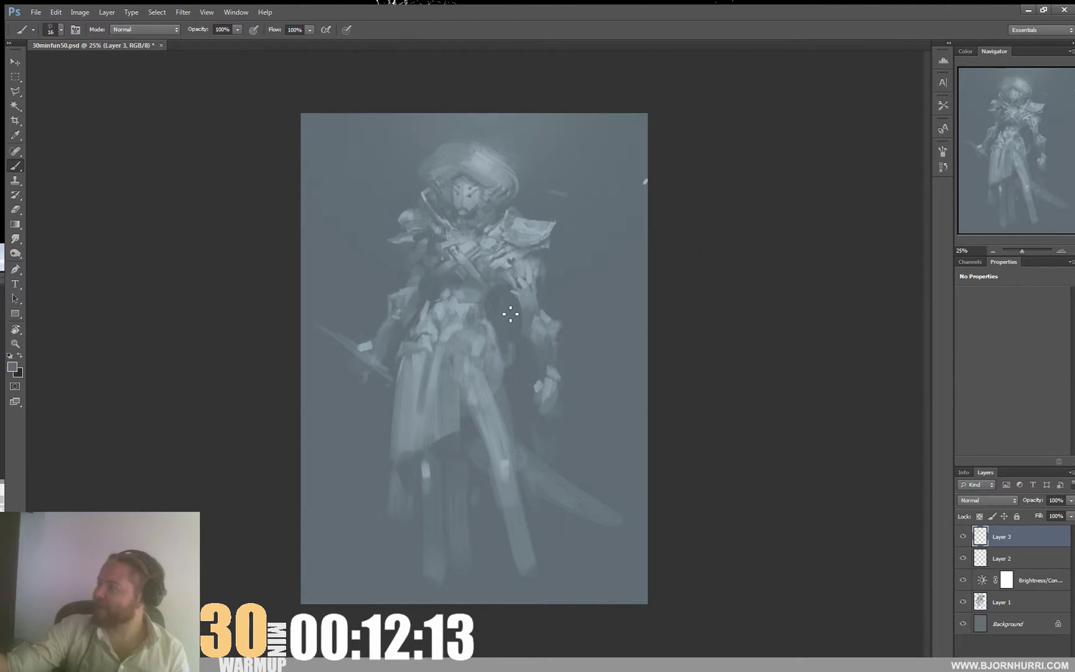
# Step: Sharpen the chest plates and upper arm below the large shoulder guard with sampled light and dark tones
pyautogui.keyDown('alt'); pyautogui.click(505, 263); pyautogui.keyUp('alt')
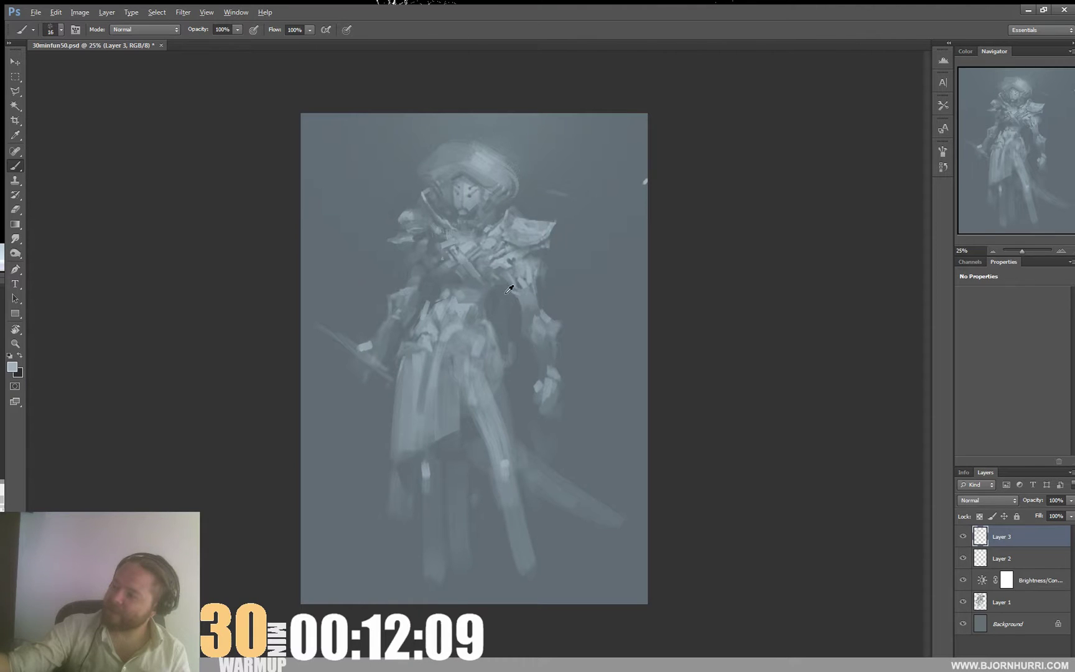
pyautogui.keyDown('alt'); pyautogui.click(505, 291); pyautogui.keyUp('alt')
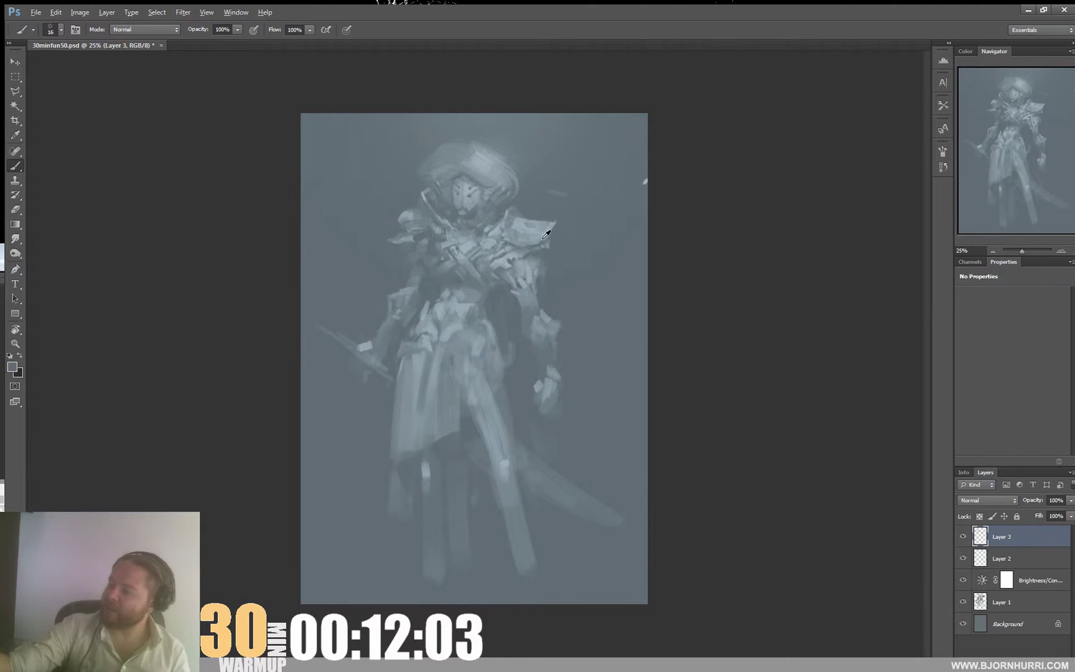
pyautogui.keyDown('alt'); pyautogui.click(645, 180); pyautogui.keyUp('alt')
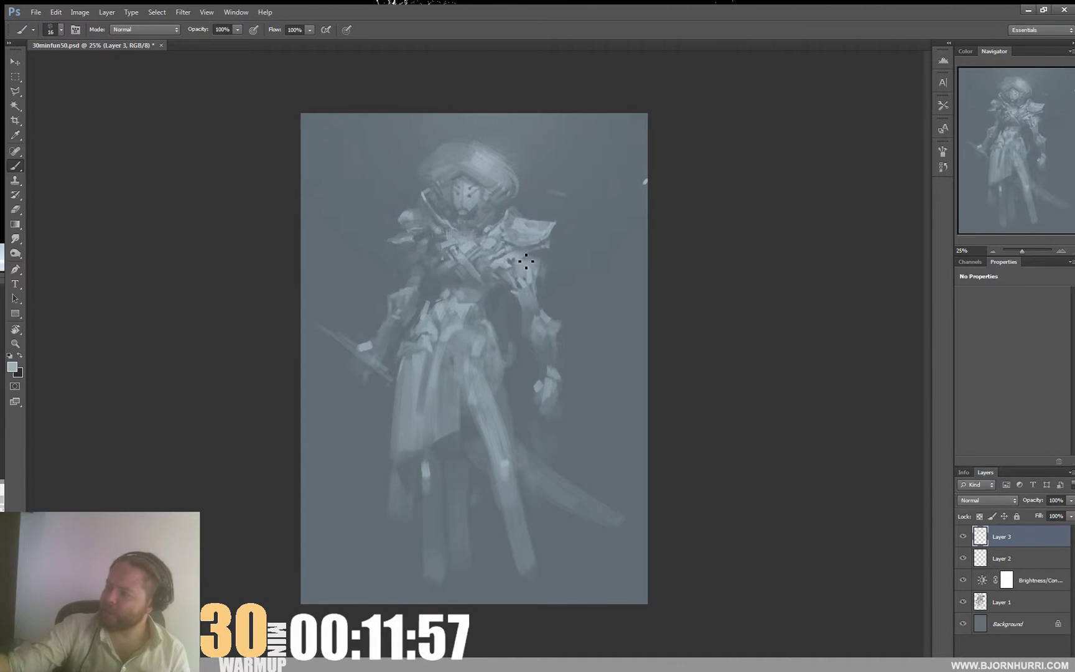
pyautogui.keyDown('alt'); pyautogui.click(591, 270); pyautogui.keyUp('alt')
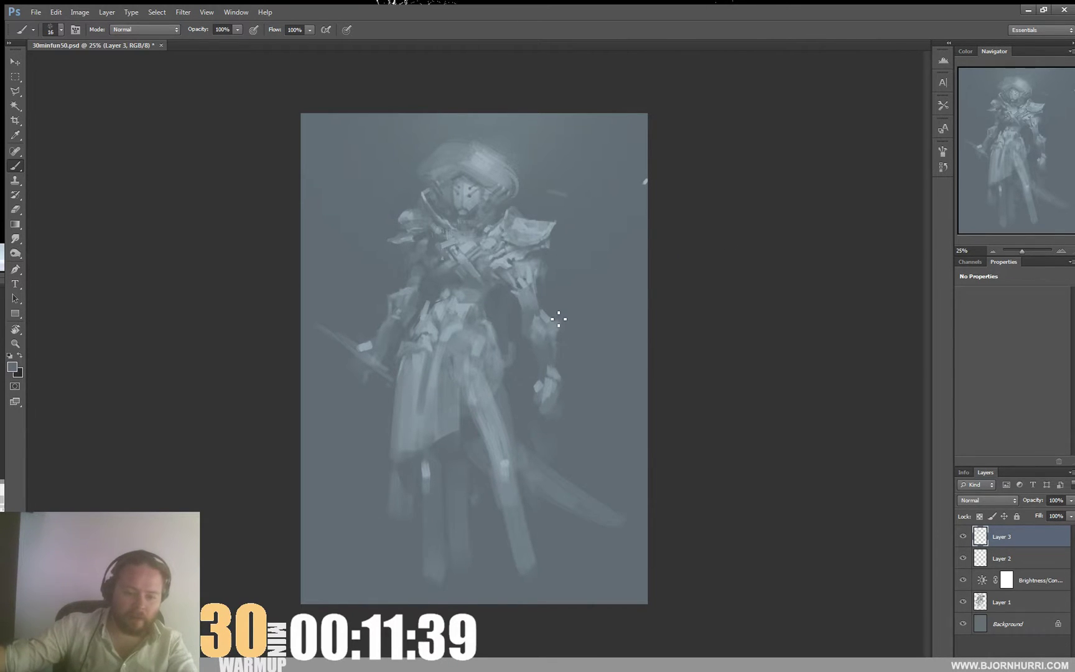
# Step: Set the brush size to 24 px, then 83 px, and reshape the leg beside the sword blade from thigh to shin
pyautogui.rightClick(524, 402)
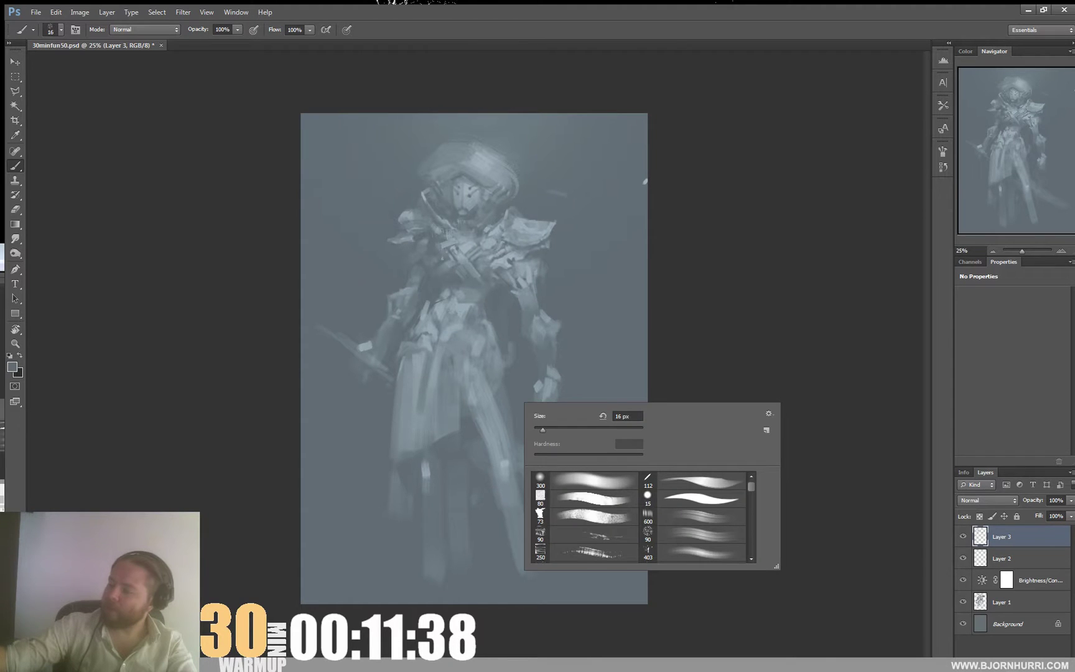
pyautogui.moveTo(543, 430); pyautogui.dragTo(548, 430)
pyautogui.click(470, 416)
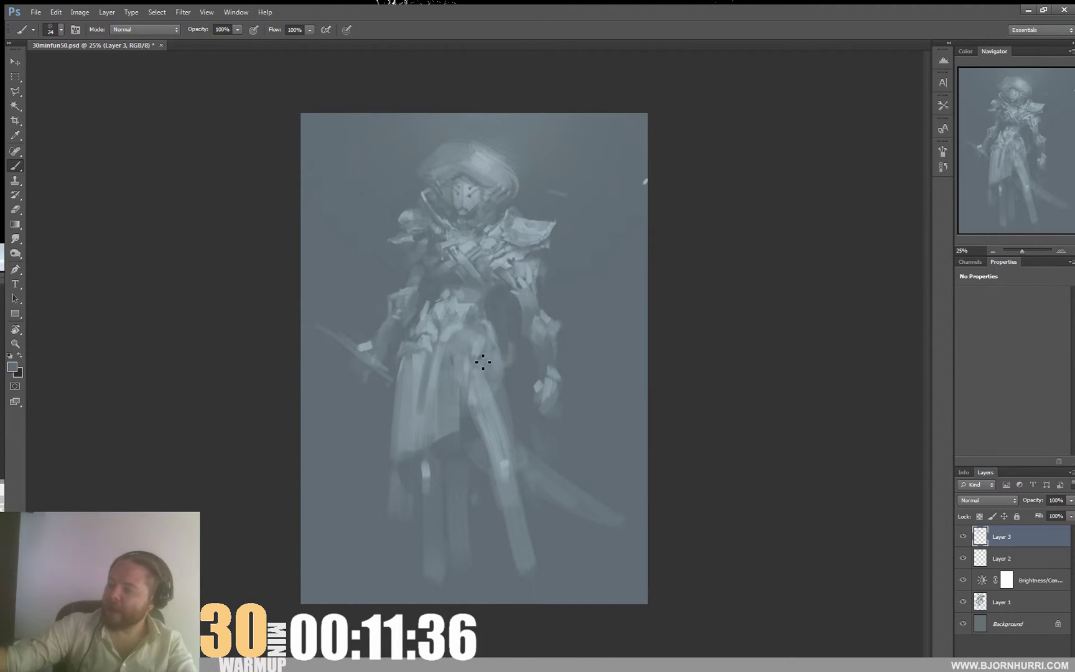
pyautogui.rightClick(504, 420)
pyautogui.moveTo(535, 440); pyautogui.dragTo(567, 440)
pyautogui.moveTo(481, 411); pyautogui.dragTo(505, 454)
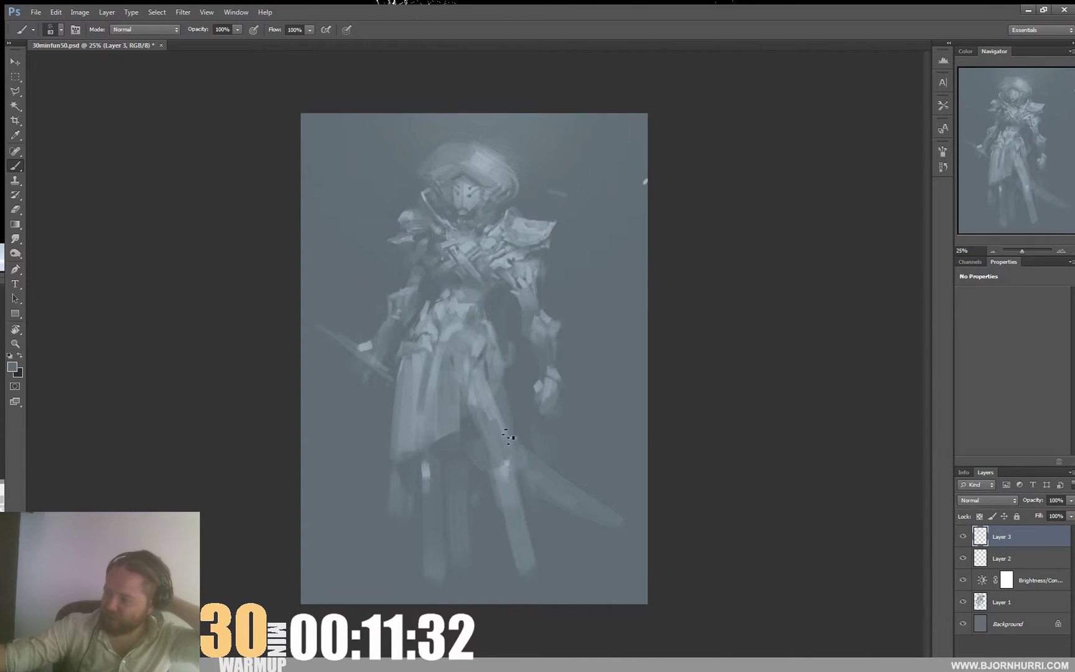
pyautogui.keyDown('alt'); pyautogui.click(477, 387); pyautogui.keyUp('alt')
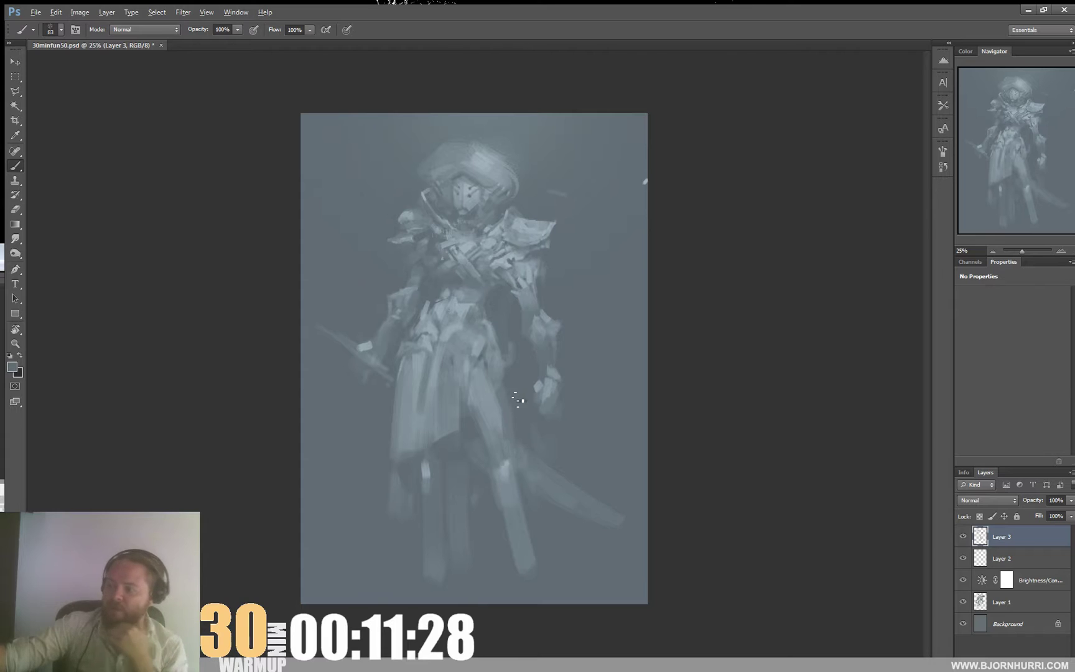
pyautogui.moveTo(517, 519)
pyautogui.mouseDown()
pyautogui.moveTo(521, 502)
pyautogui.moveTo(533, 564)
pyautogui.mouseUp()
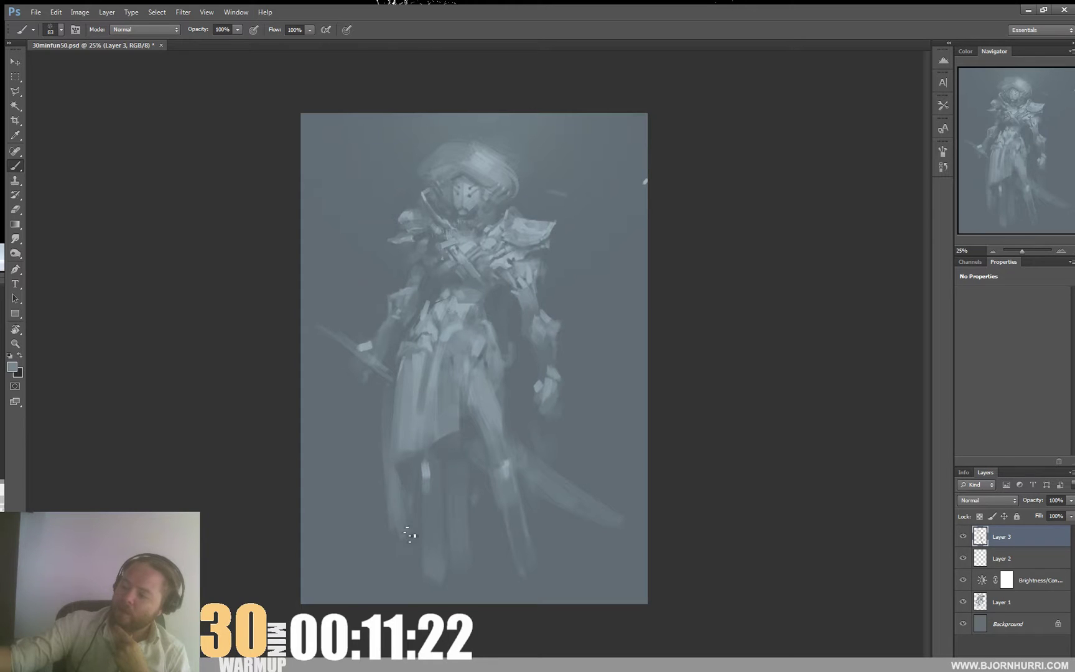
# Step: Block in a long, pointed light foot for the leg under the skirt cloth and shape its shin with sampled tones
pyautogui.moveTo(403, 561)
pyautogui.mouseDown()
pyautogui.moveTo(325, 587)
pyautogui.moveTo(403, 569)
pyautogui.moveTo(395, 538)
pyautogui.moveTo(397, 561)
pyautogui.moveTo(356, 576)
pyautogui.moveTo(409, 572)
pyautogui.moveTo(373, 583)
pyautogui.moveTo(392, 575)
pyautogui.moveTo(382, 584)
pyautogui.moveTo(411, 584)
pyautogui.moveTo(339, 593)
pyautogui.moveTo(373, 592)
pyautogui.moveTo(353, 590)
pyautogui.moveTo(369, 573)
pyautogui.moveTo(340, 578)
pyautogui.moveTo(369, 573)
pyautogui.moveTo(346, 572)
pyautogui.moveTo(409, 553)
pyautogui.mouseUp()
pyautogui.keyDown('alt'); pyautogui.click(344, 584); pyautogui.keyUp('alt')
pyautogui.keyDown('alt'); pyautogui.click(371, 574); pyautogui.keyUp('alt')
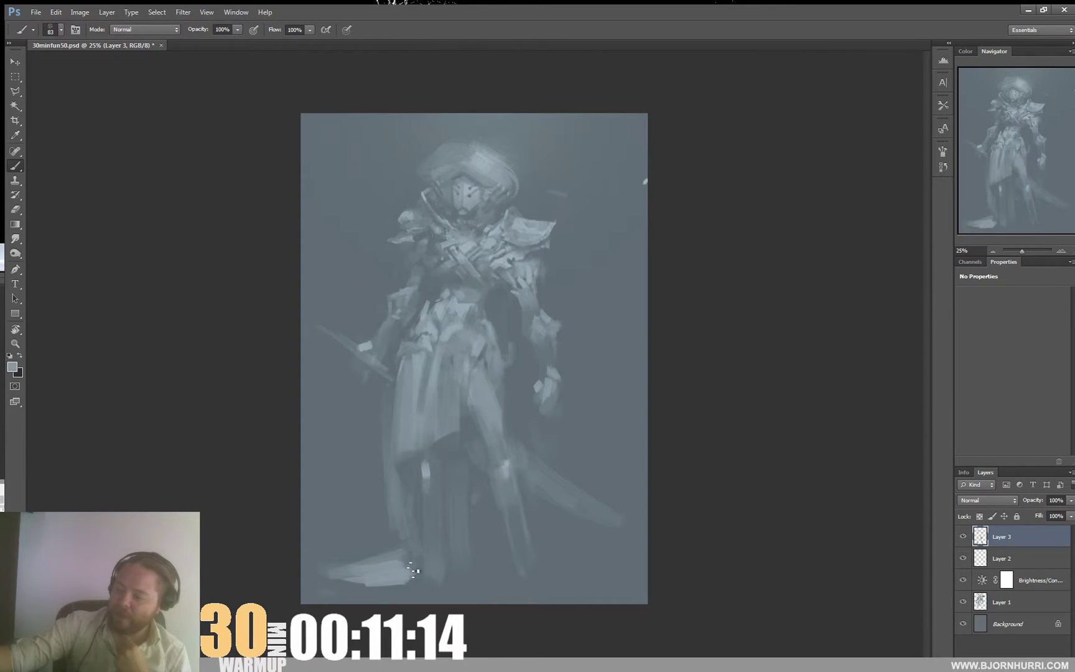
pyautogui.keyDown('alt'); pyautogui.click(413, 539); pyautogui.keyUp('alt')
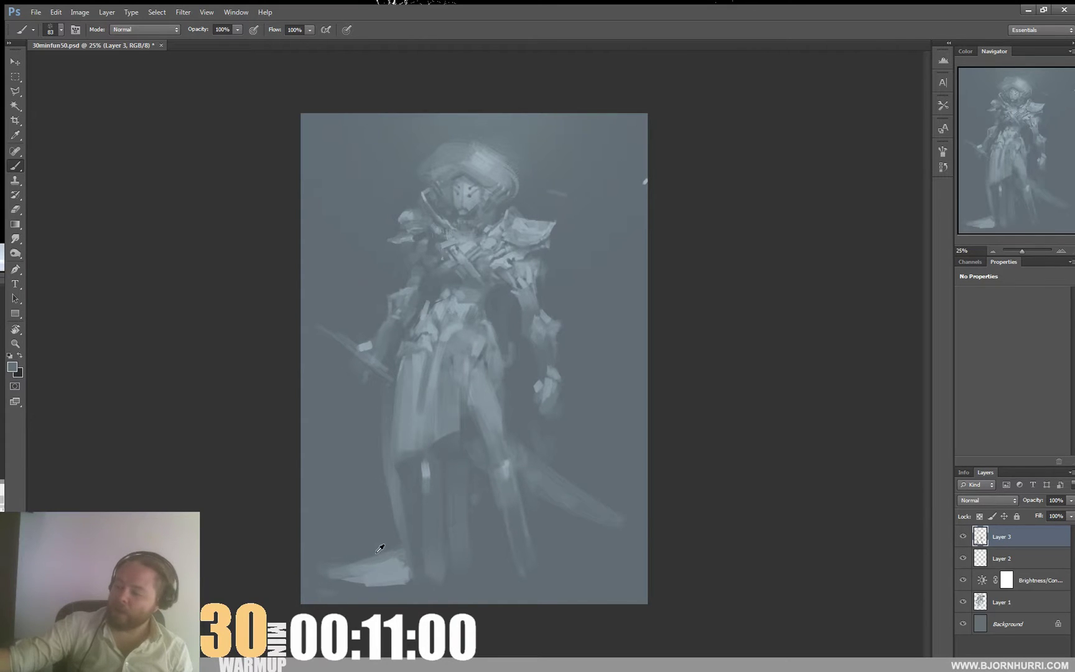
pyautogui.rightClick(413, 561)
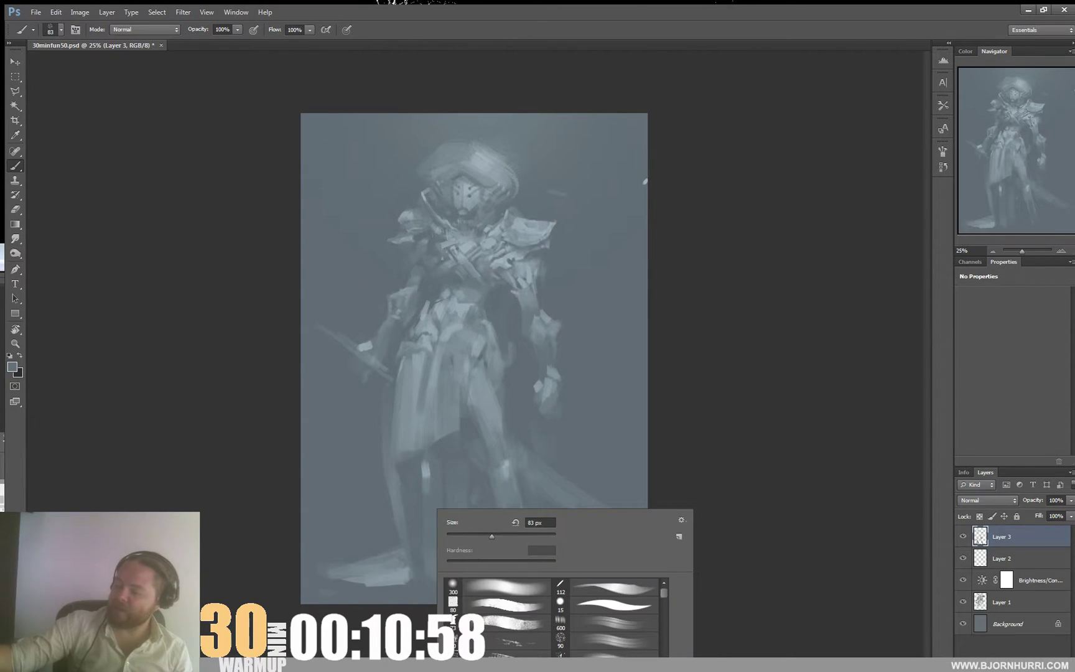
pyautogui.keyDown('alt'); pyautogui.click(405, 563); pyautogui.keyUp('alt')
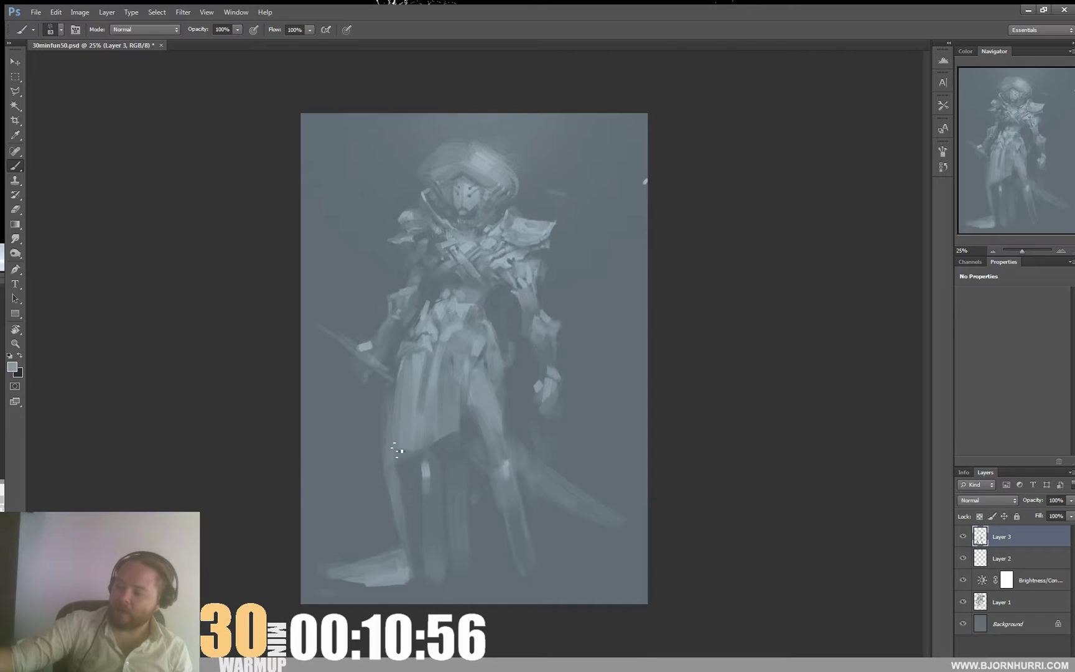
# Step: Trim the skirt cloth's outer edge, then extend it to a lower, slanted hem at 36 px with sampled tones
pyautogui.moveTo(392, 423); pyautogui.dragTo(385, 478)
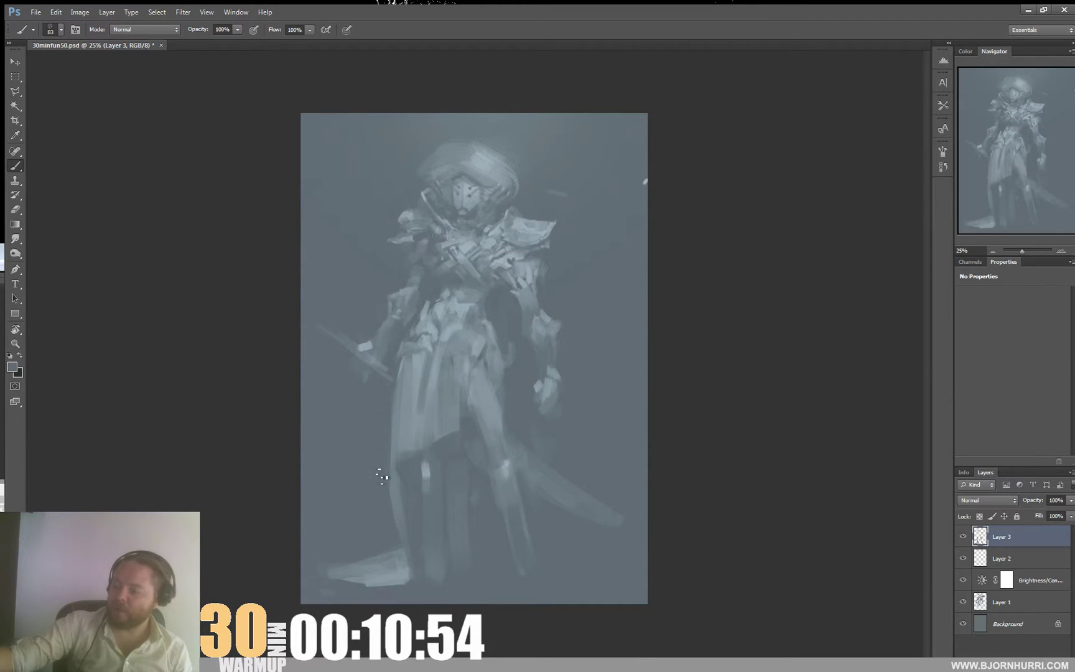
pyautogui.rightClick(498, 402)
pyautogui.moveTo(552, 429); pyautogui.dragTo(526, 430)
pyautogui.keyDown('alt'); pyautogui.click(402, 384); pyautogui.keyUp('alt')
pyautogui.moveTo(402, 384); pyautogui.dragTo(384, 475)
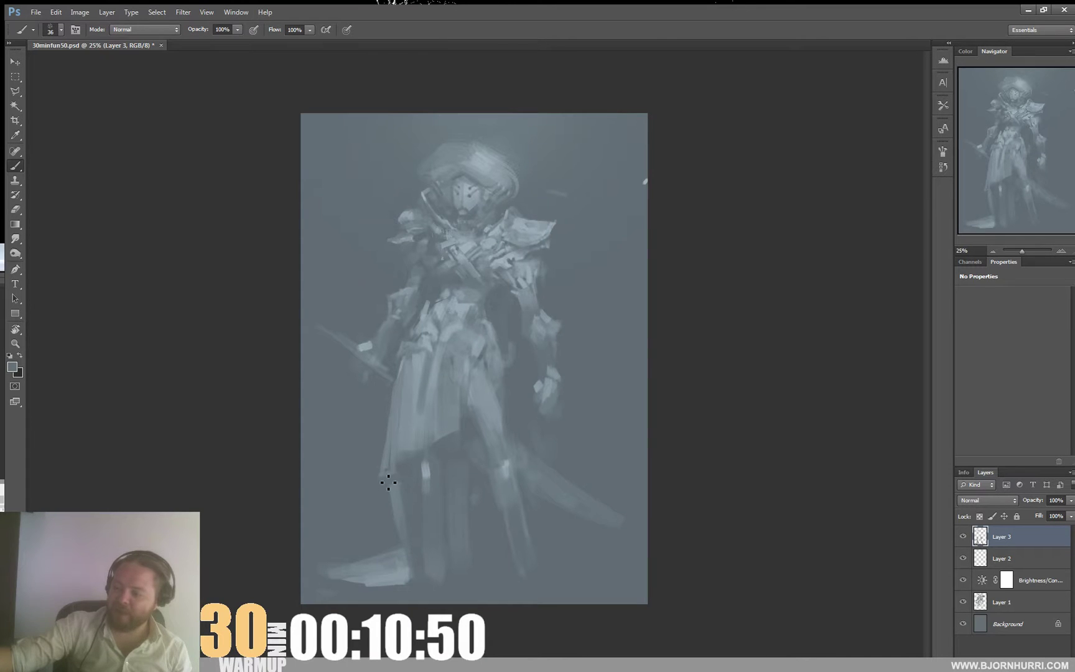
pyautogui.keyDown('alt'); pyautogui.click(386, 491); pyautogui.keyUp('alt')
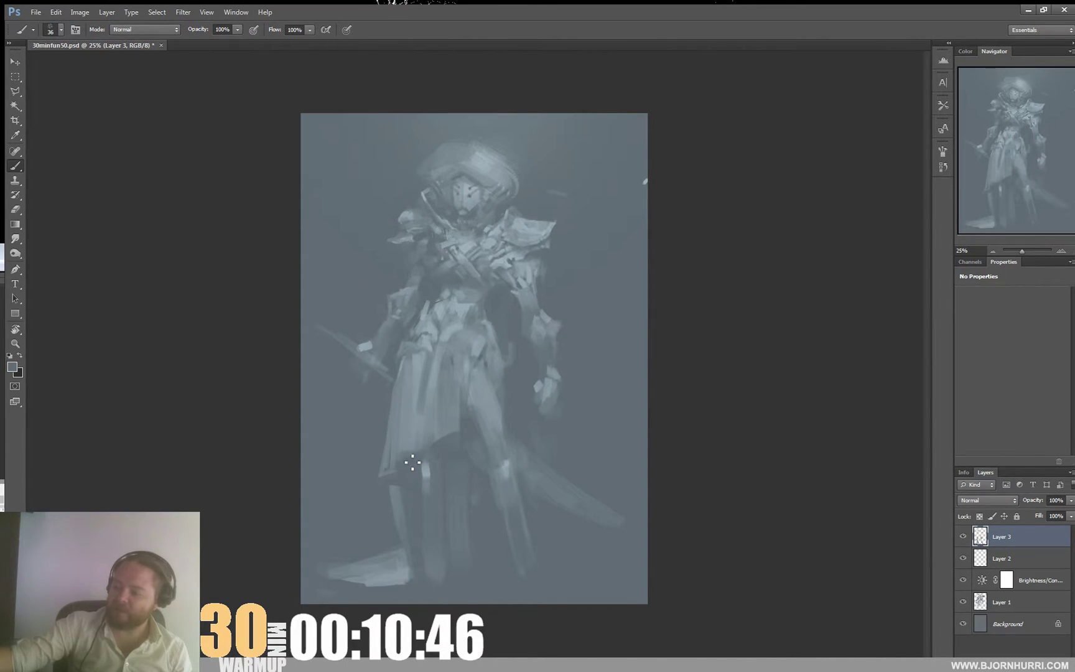
pyautogui.keyDown('alt'); pyautogui.click(415, 438); pyautogui.keyUp('alt')
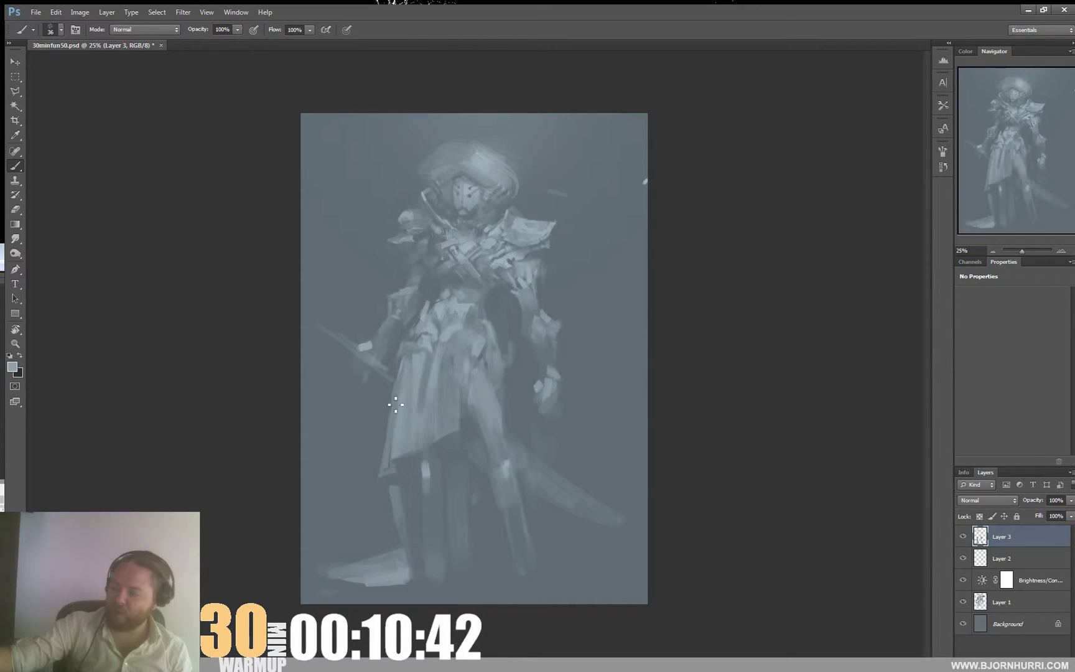
# Step: Set the brush size to 61 px and paint a light cloth layer under the skirt's hem between the legs, cut in with a sampled darker tone
pyautogui.rightClick(451, 468)
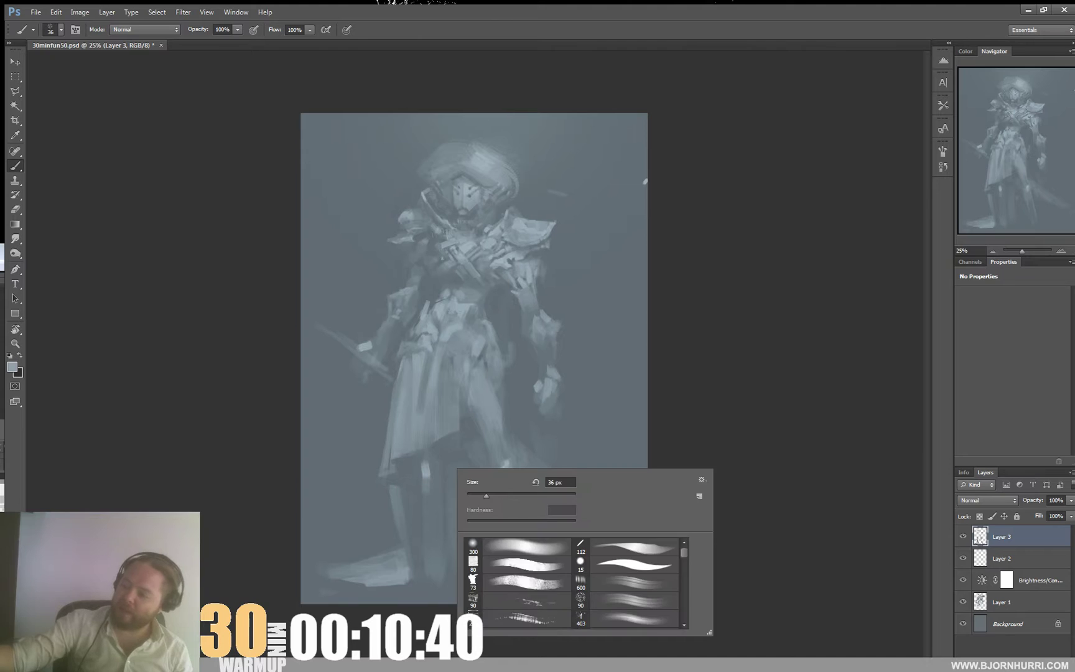
pyautogui.click(500, 496)
pyautogui.moveTo(423, 463)
pyautogui.mouseDown()
pyautogui.moveTo(464, 482)
pyautogui.moveTo(459, 457)
pyautogui.moveTo(470, 484)
pyautogui.mouseUp()
pyautogui.keyDown('alt'); pyautogui.click(471, 428); pyautogui.keyUp('alt')
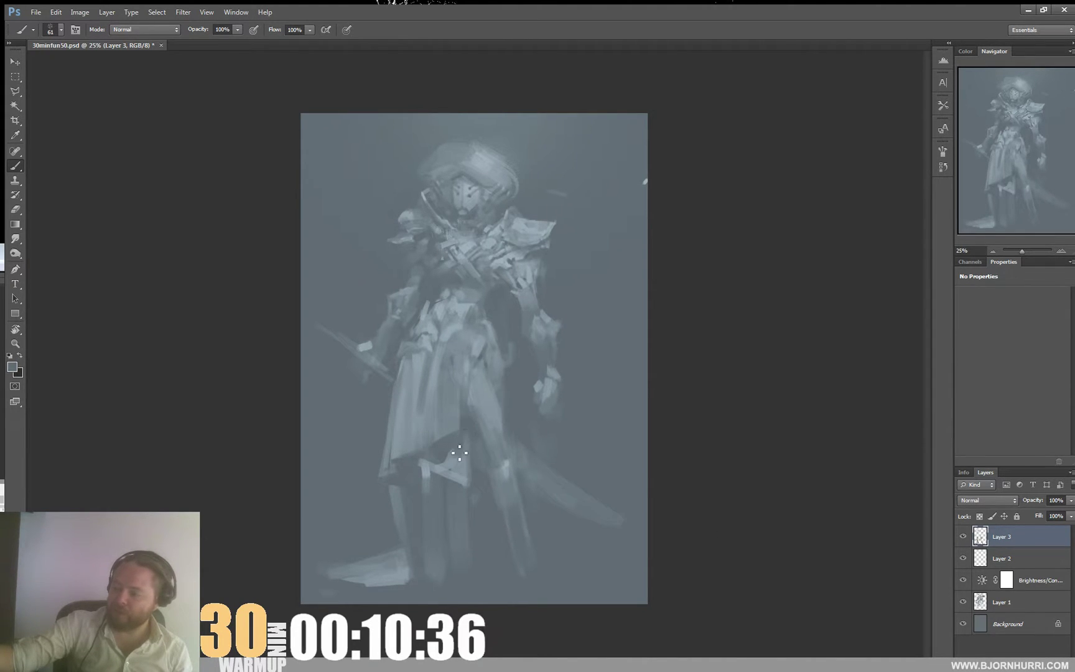
# Step: Paint vertical folds into the skirt cloth with sampled tones, using brush sizes of 46 px and 30 px
pyautogui.rightClick(452, 411)
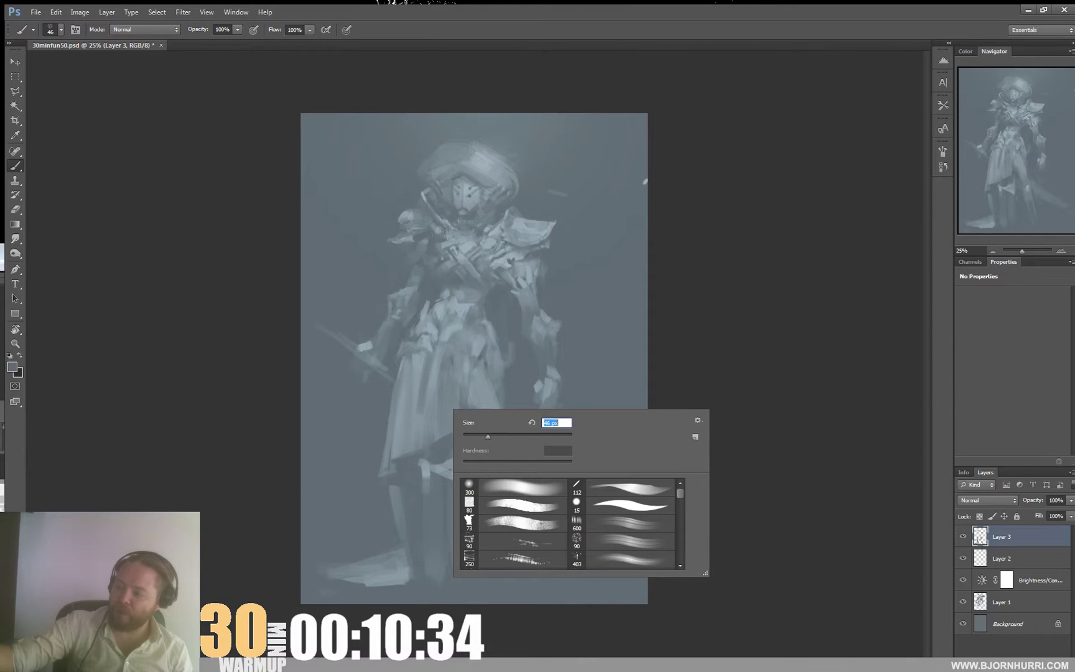
pyautogui.write('46')
pyautogui.press('Return')
pyautogui.moveTo(427, 408)
pyautogui.mouseDown()
pyautogui.moveTo(417, 464)
pyautogui.moveTo(427, 408)
pyautogui.mouseUp()
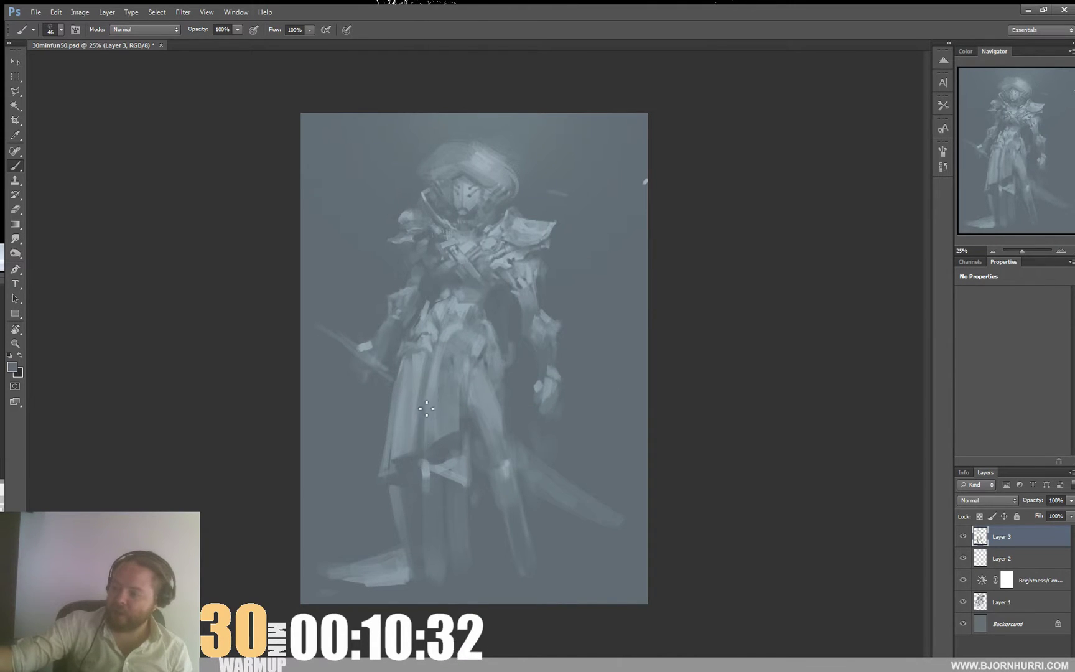
pyautogui.rightClick(458, 401)
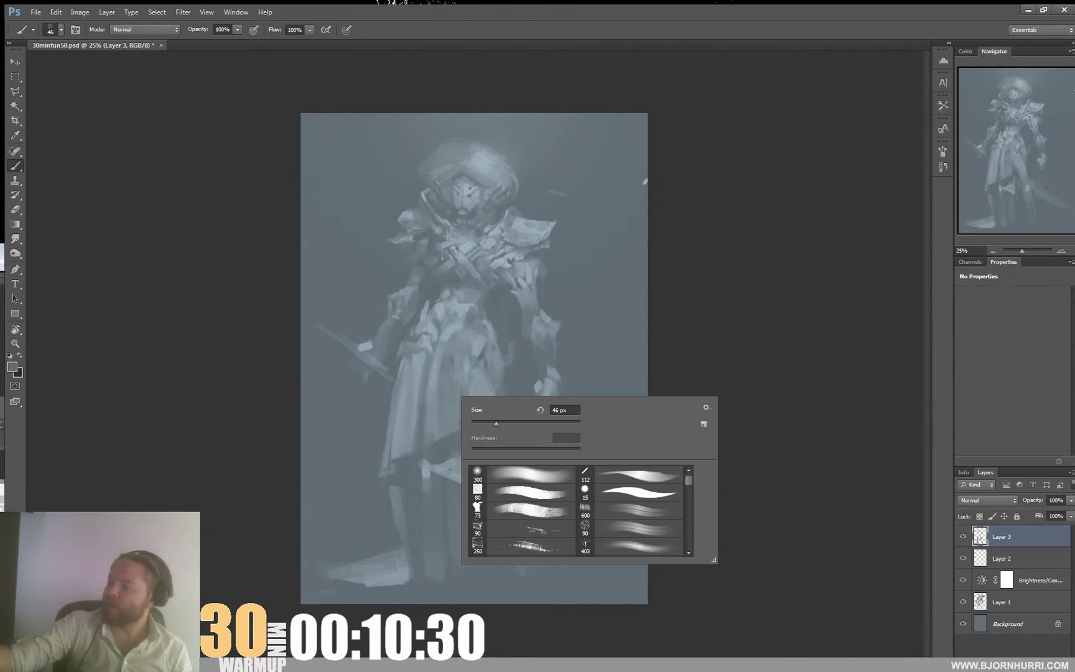
pyautogui.write('30')
pyautogui.press('Return')
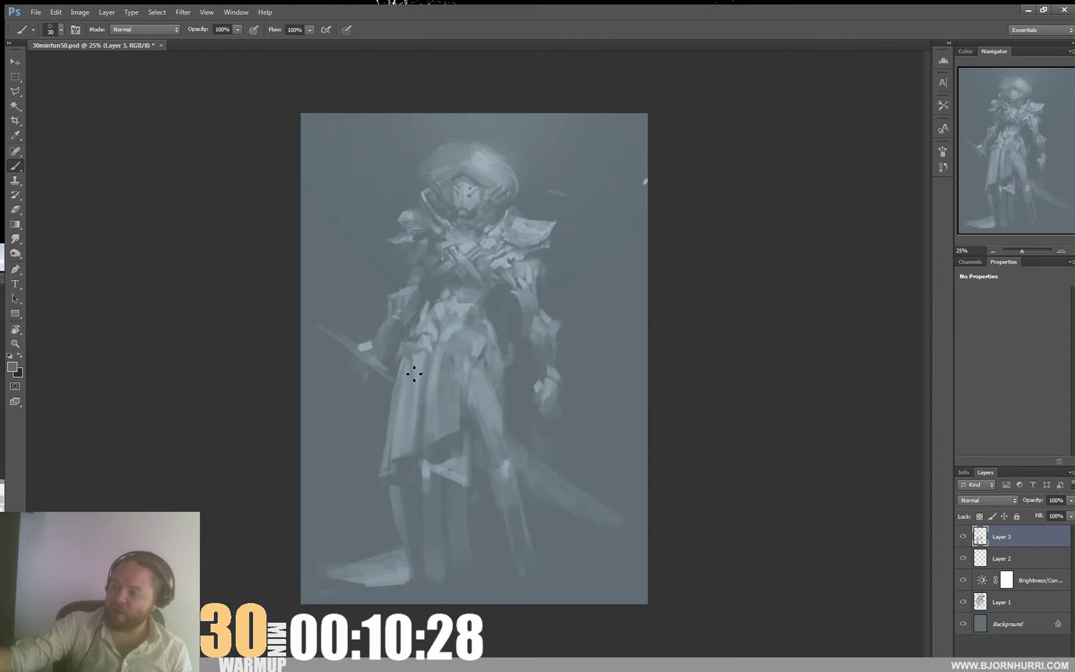
pyautogui.keyDown('alt'); pyautogui.click(421, 381); pyautogui.keyUp('alt')
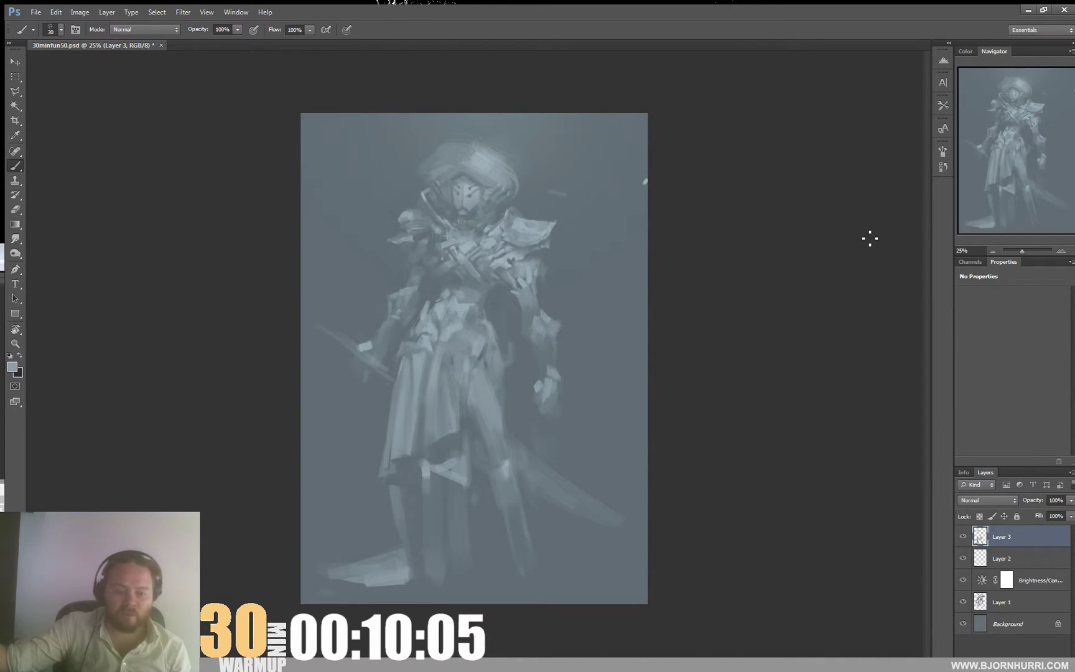
# Step: Set the brush size to 21 px and define the waist and belt plates with sampled light and dark tones
pyautogui.rightClick(476, 345)
pyautogui.click(497, 367)
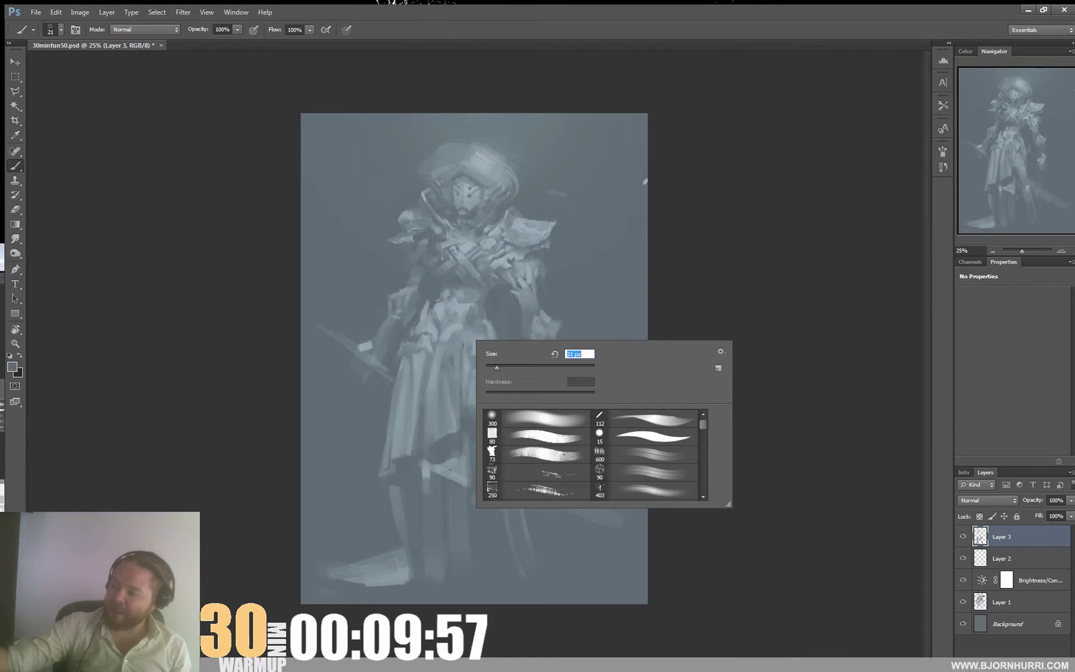
pyautogui.press('Return')
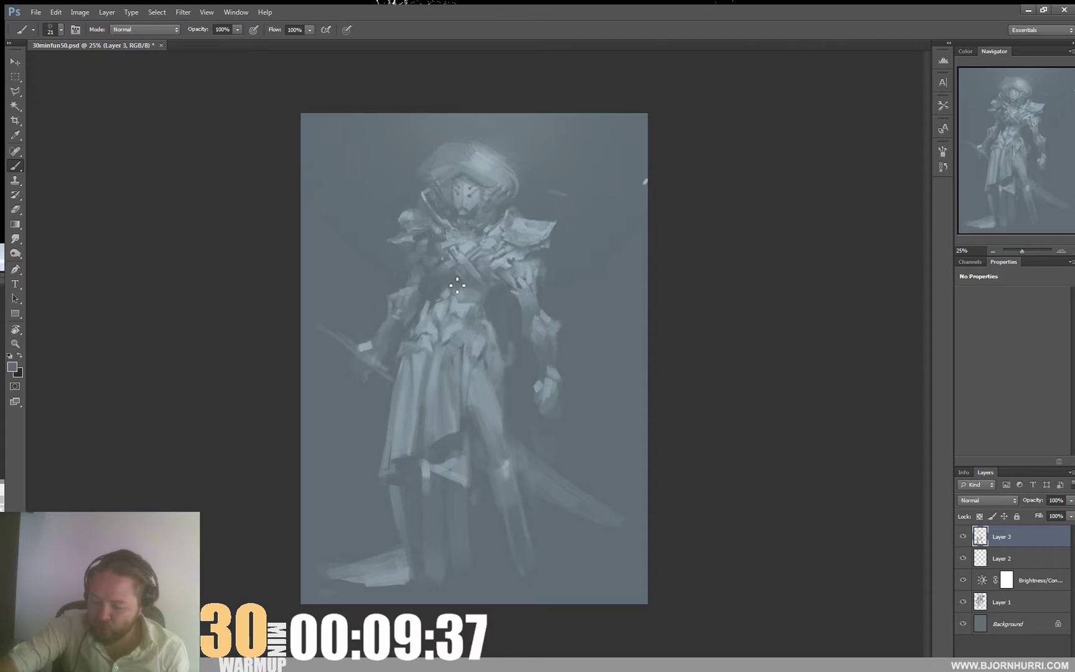
pyautogui.keyDown('alt'); pyautogui.click(463, 325); pyautogui.keyUp('alt')
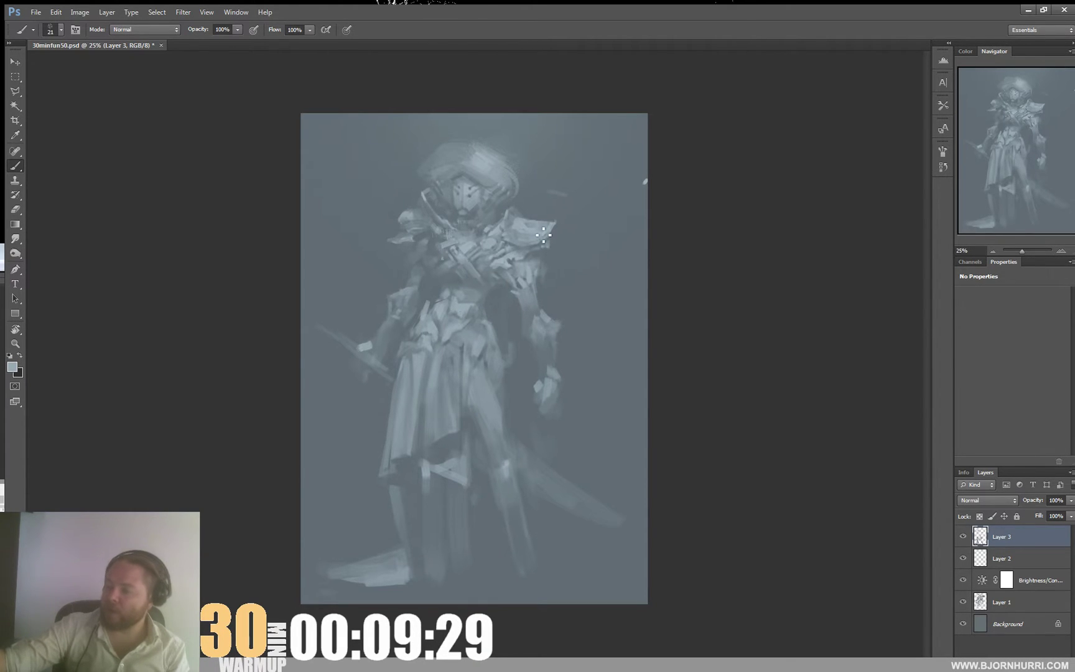
pyautogui.keyDown('alt'); pyautogui.click(502, 314); pyautogui.keyUp('alt')
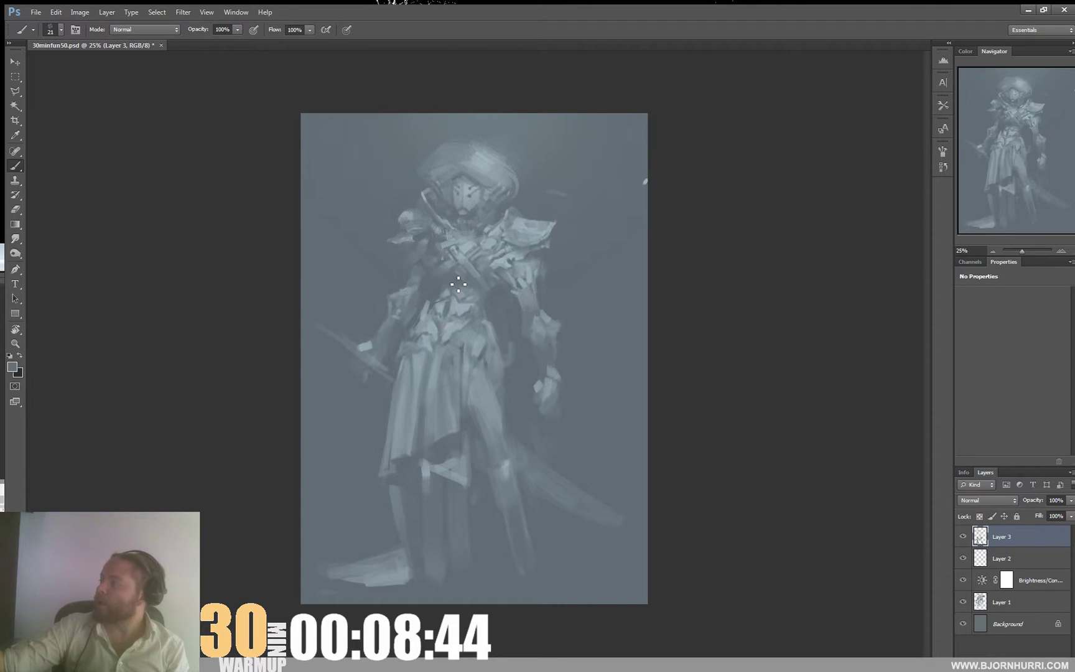
# Step: Set the brush size to 16 px and refine the seams and light edges of the waist and belt plates with sampled tones
pyautogui.keyDown('alt'); pyautogui.click(468, 300); pyautogui.keyUp('alt')
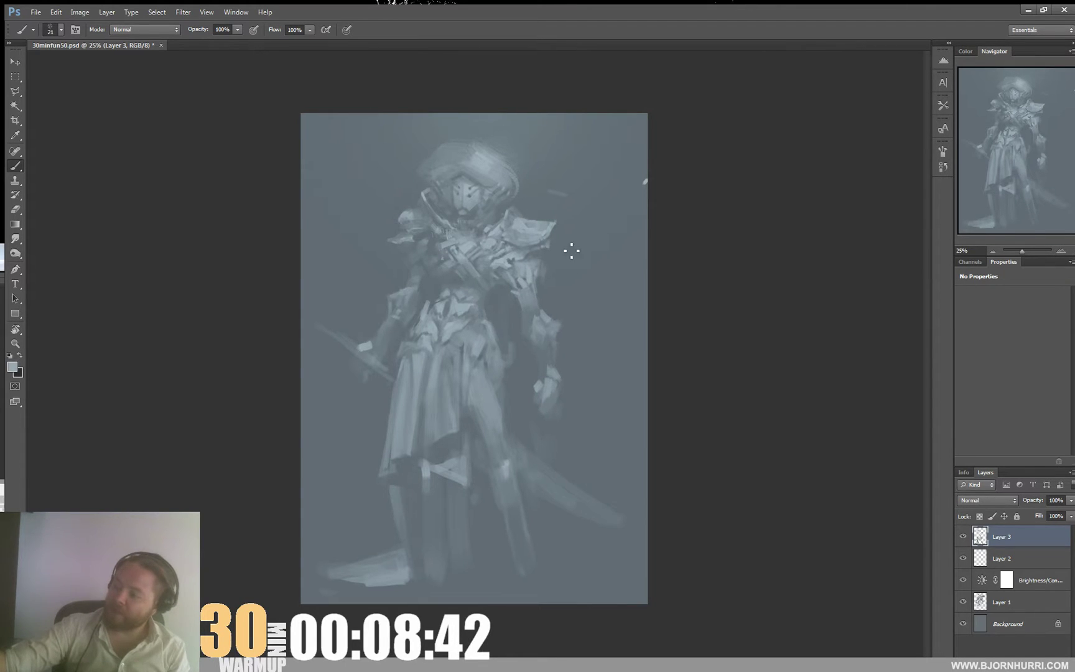
pyautogui.keyDown('alt'); pyautogui.click(448, 314); pyautogui.keyUp('alt')
pyautogui.keyDown('alt'); pyautogui.click(645, 181); pyautogui.keyUp('alt')
pyautogui.rightClick(472, 308)
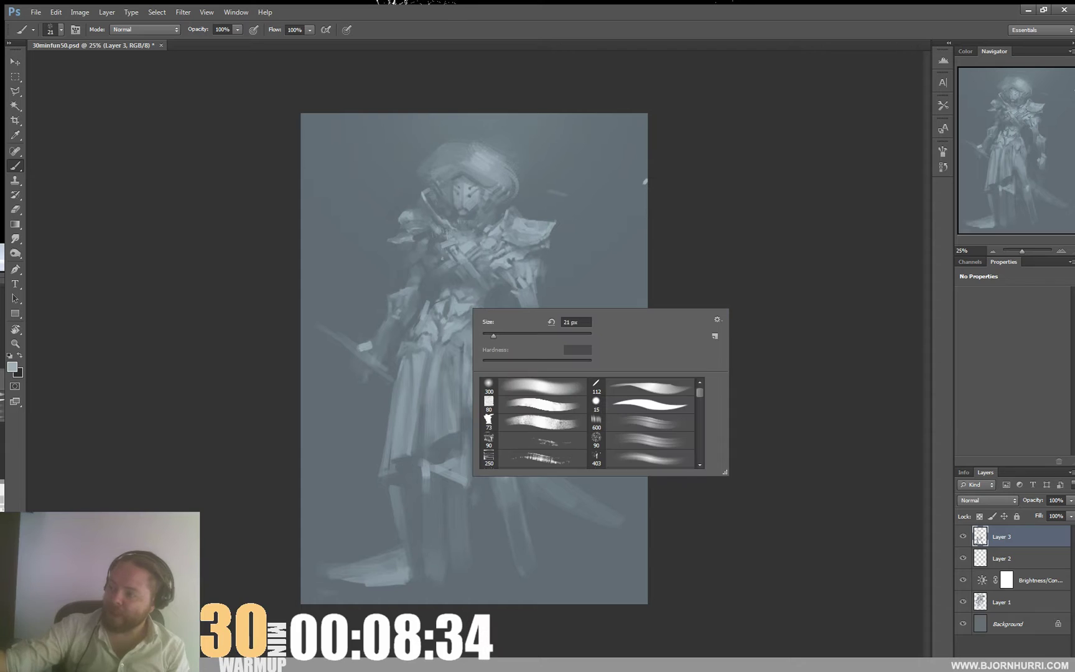
pyautogui.write('16')
pyautogui.press('Return')
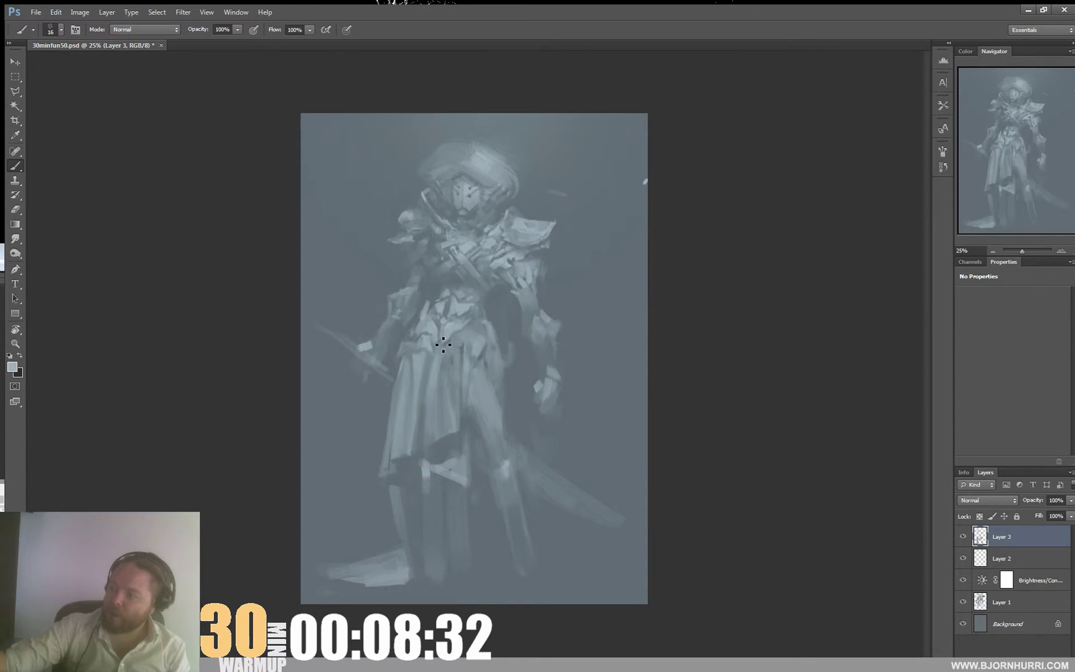
pyautogui.keyDown('alt'); pyautogui.click(444, 335); pyautogui.keyUp('alt')
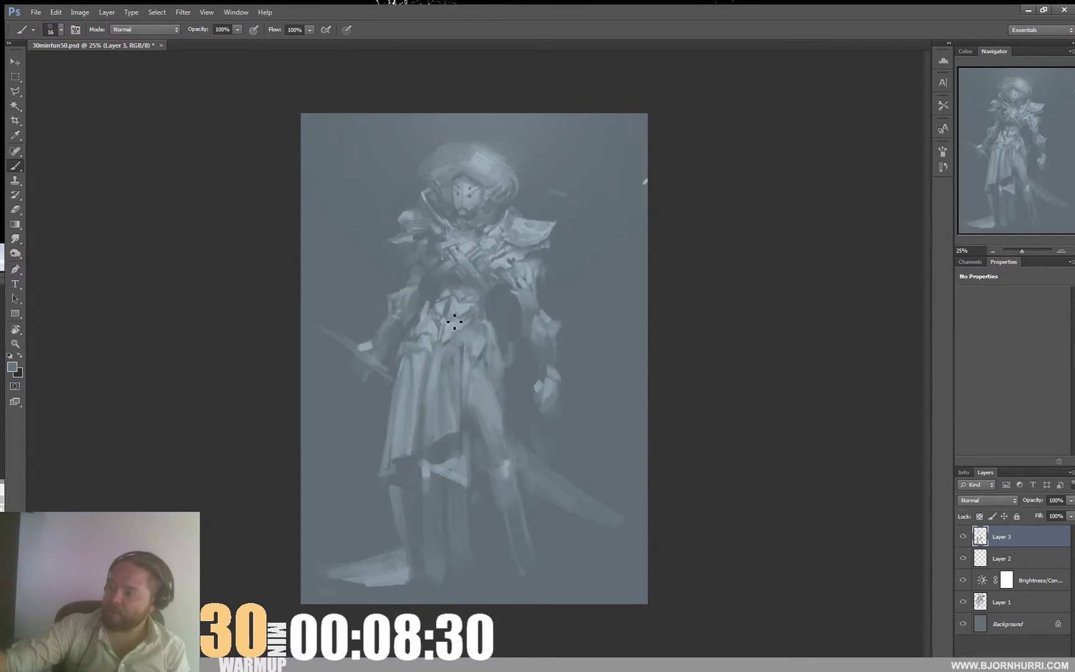
pyautogui.keyDown('alt'); pyautogui.click(442, 322); pyautogui.keyUp('alt')
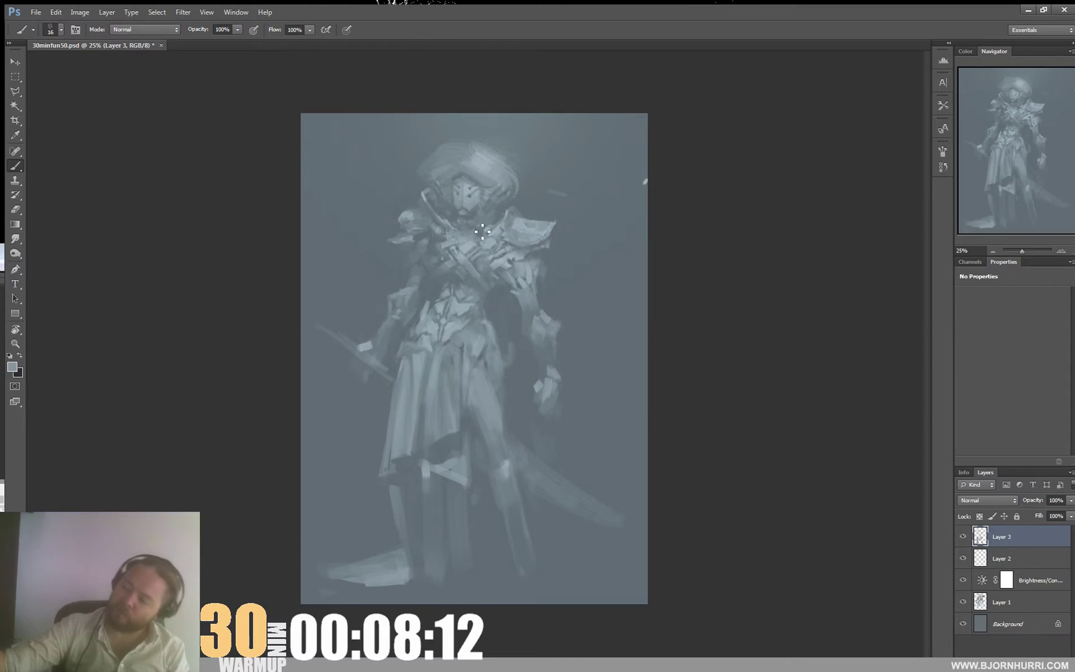
# Step: Rework the shading around the belt plates with a sampled background tone, using brush sizes of 74 px and 37 px
pyautogui.keyDown('alt'); pyautogui.click(599, 309); pyautogui.keyUp('alt')
pyautogui.rightClick(473, 326)
pyautogui.click(524, 356)
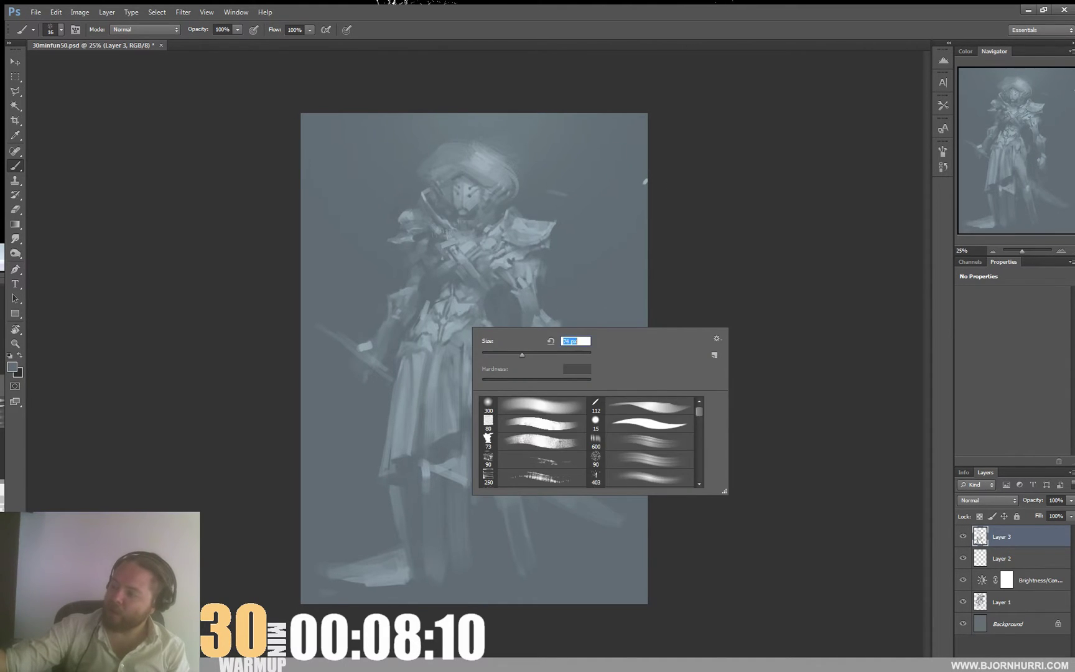
pyautogui.click(427, 326)
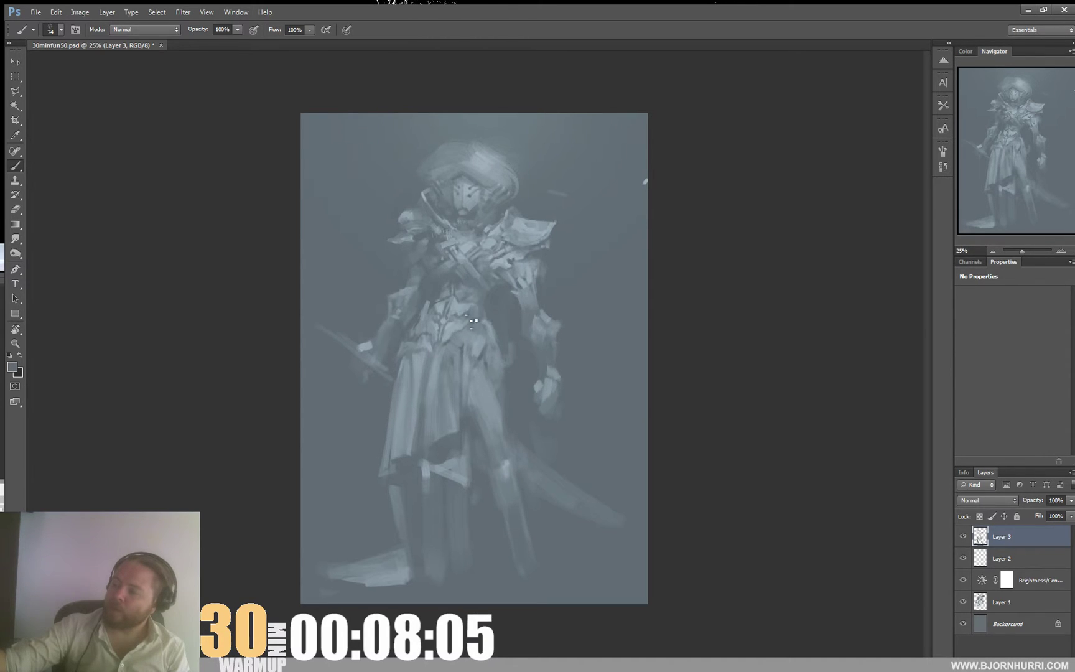
pyautogui.rightClick(555, 320)
pyautogui.moveTo(601, 351); pyautogui.dragTo(587, 351)
pyautogui.click(430, 362)
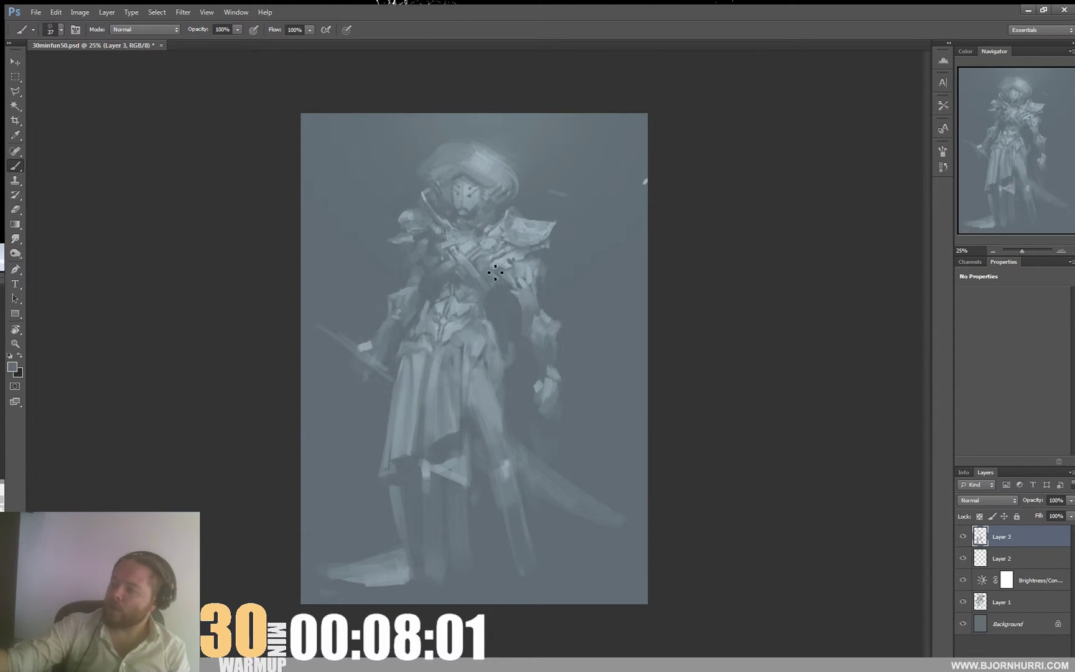
# Step: Darken the upper skirt cloth just below the belt, using brush sizes of 149 px and 40 px
pyautogui.rightClick(467, 360)
pyautogui.write('149')
pyautogui.press('Return')
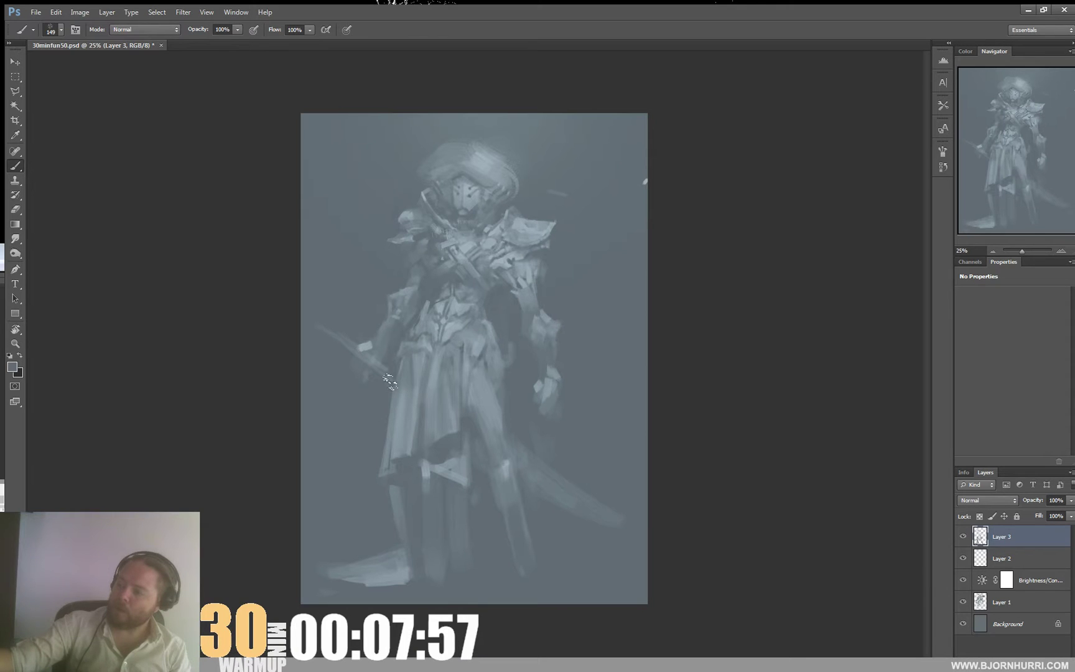
pyautogui.rightClick(461, 371)
pyautogui.write('40')
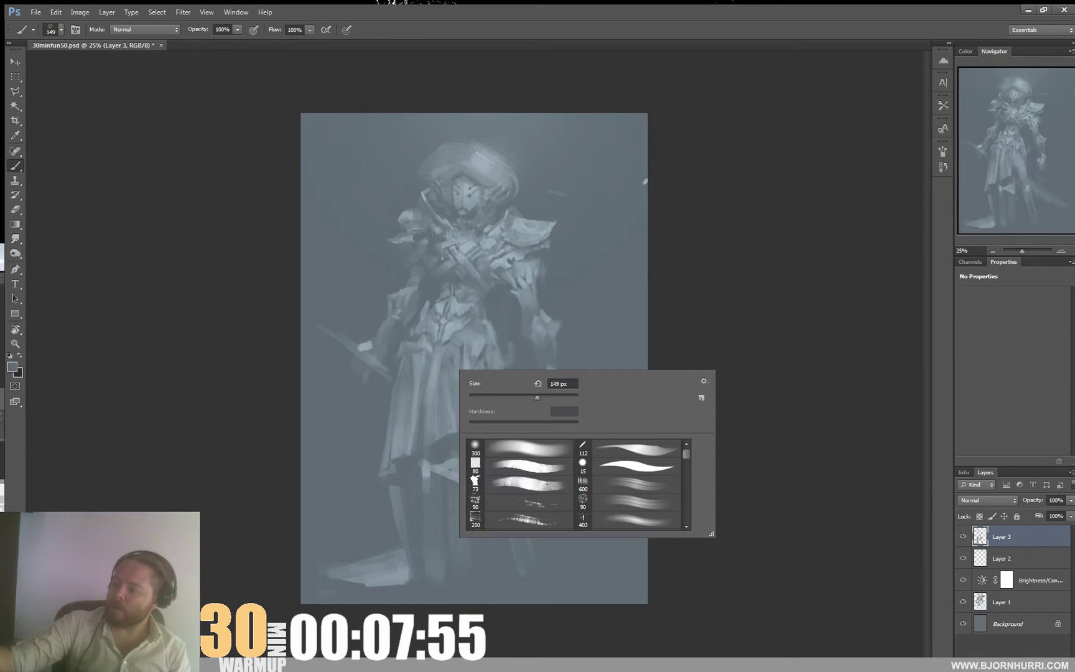
pyautogui.press('Return')
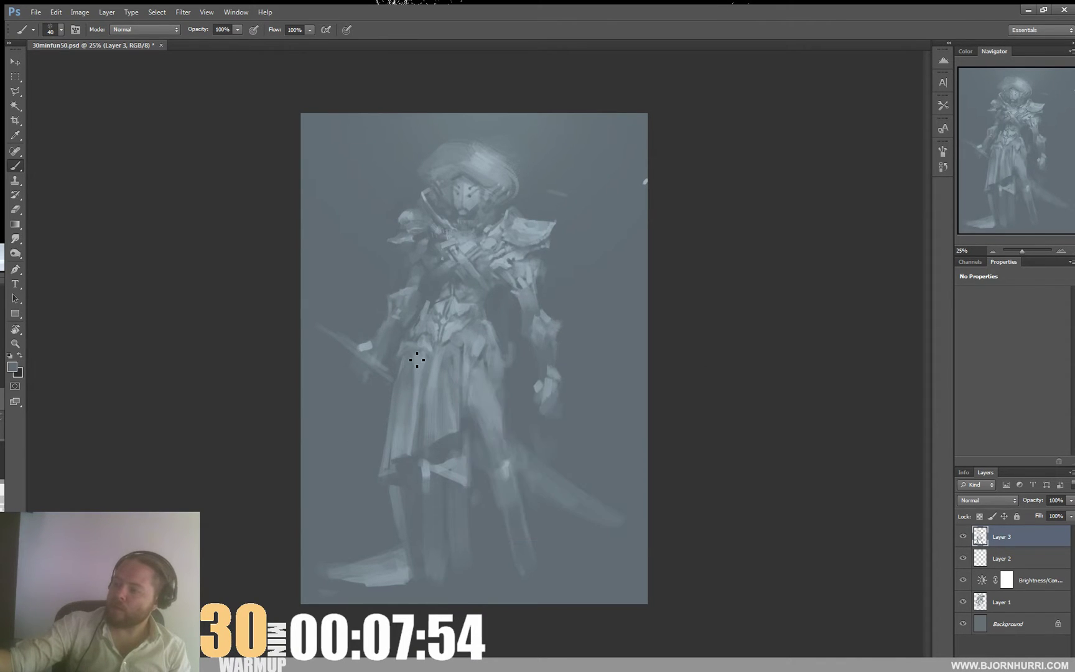
# Step: Shape the hip ornament where the skirt meets the belt at 27 px and 22 px with sampled light and mid tones
pyautogui.rightClick(448, 354)
pyautogui.write('27')
pyautogui.press('Return')
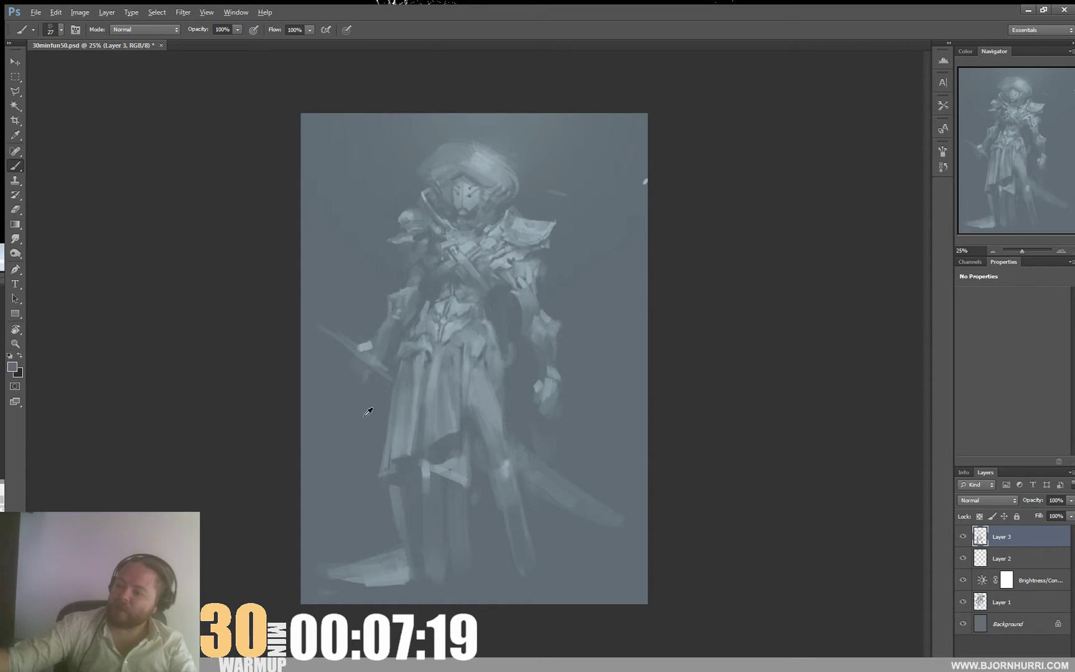
pyautogui.keyDown('alt'); pyautogui.click(410, 349); pyautogui.keyUp('alt')
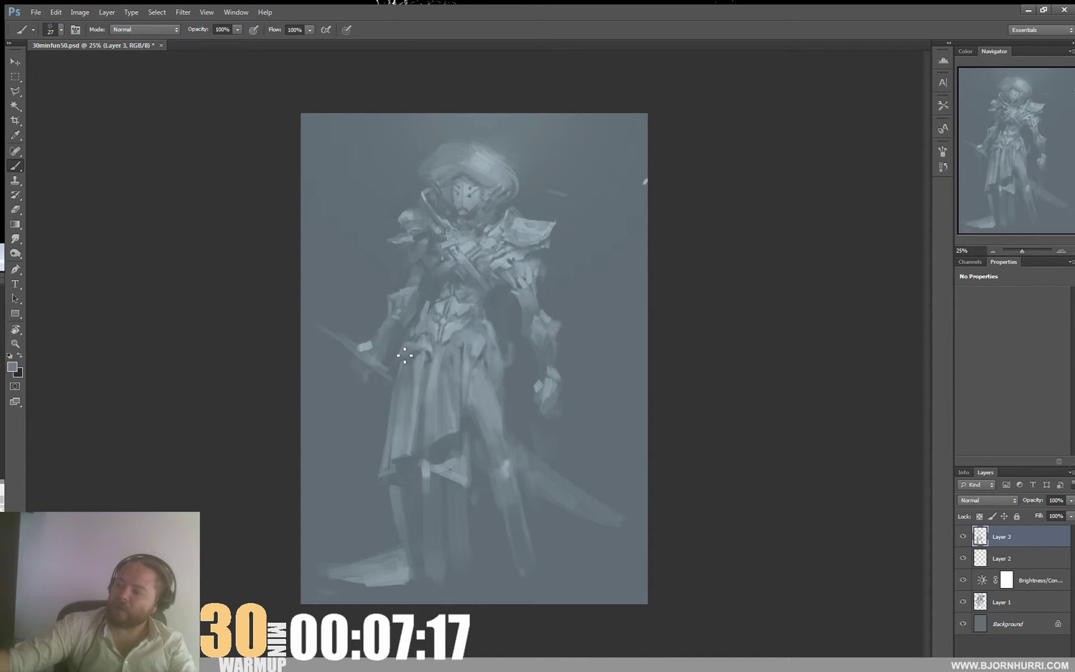
pyautogui.keyDown('alt'); pyautogui.click(432, 349); pyautogui.keyUp('alt')
pyautogui.rightClick(431, 349)
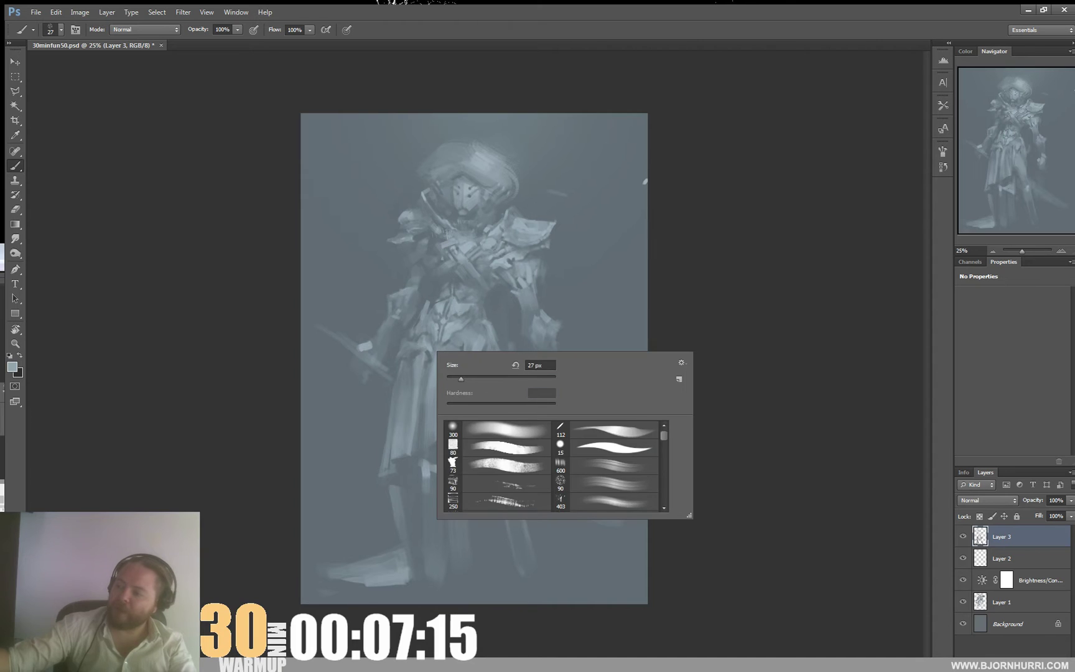
pyautogui.write('22')
pyautogui.press('Return')
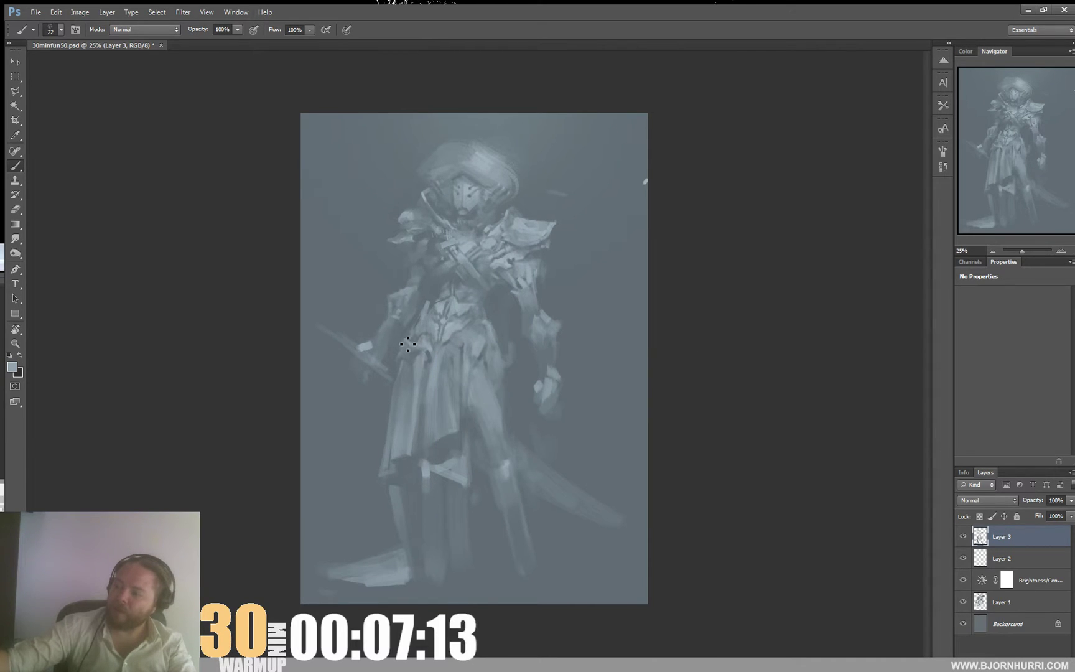
pyautogui.moveTo(407, 350)
pyautogui.mouseDown()
pyautogui.moveTo(403, 337)
pyautogui.moveTo(414, 351)
pyautogui.mouseUp()
pyautogui.keyDown('alt'); pyautogui.click(405, 344); pyautogui.keyUp('alt')
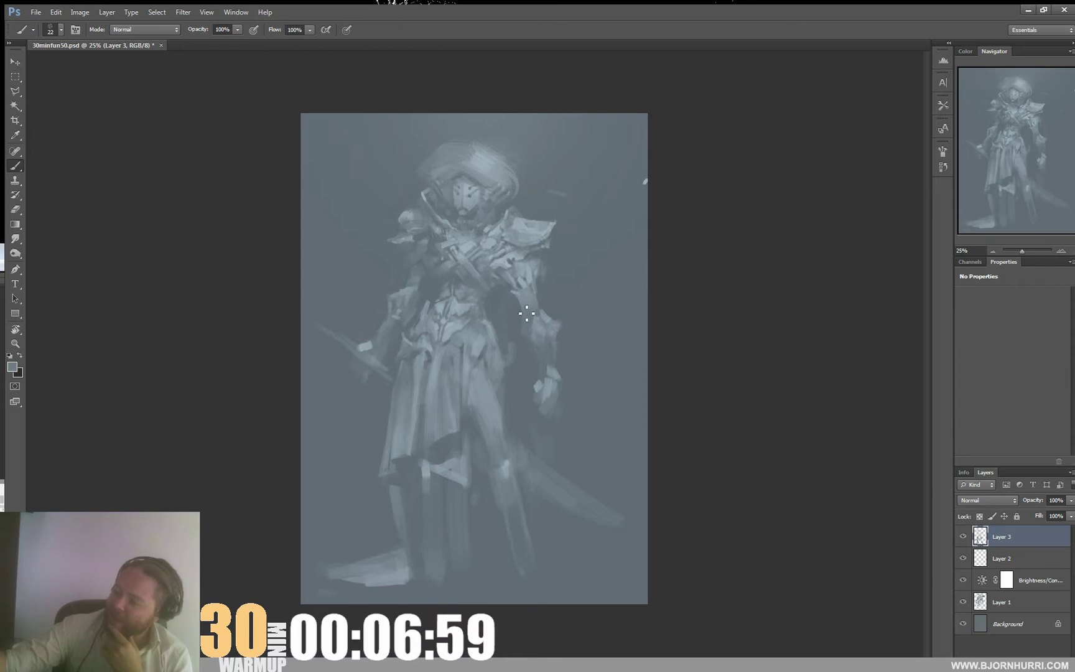
# Step: Set the brush size to 16 px and add fine light details to the belt and hip plates with a sampled highlight
pyautogui.rightClick(605, 435)
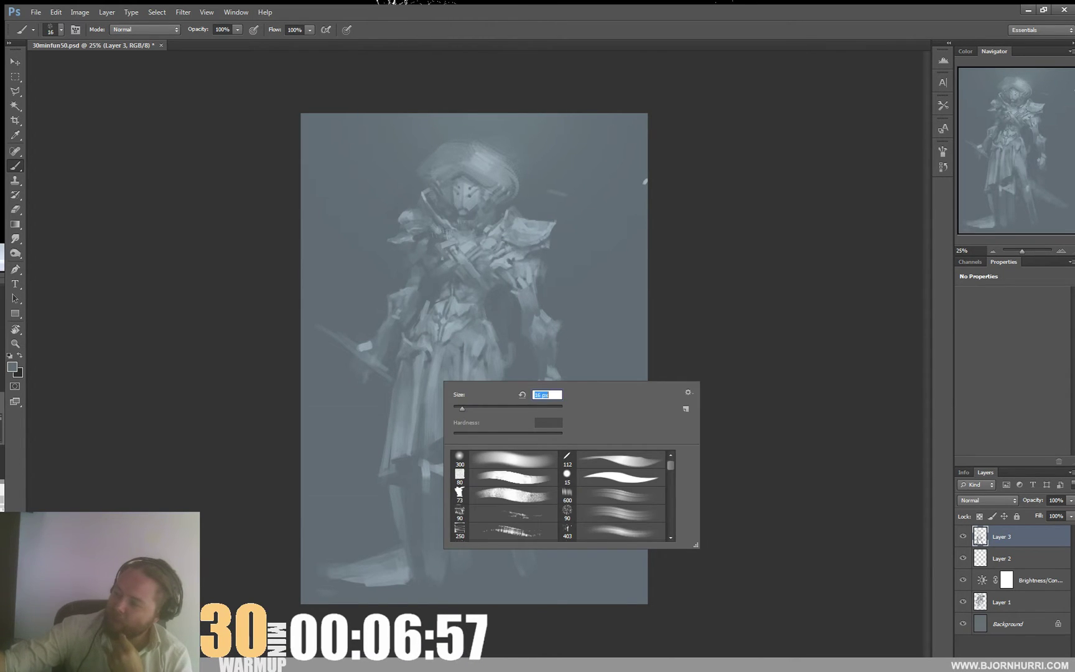
pyautogui.write('16')
pyautogui.press('Return')
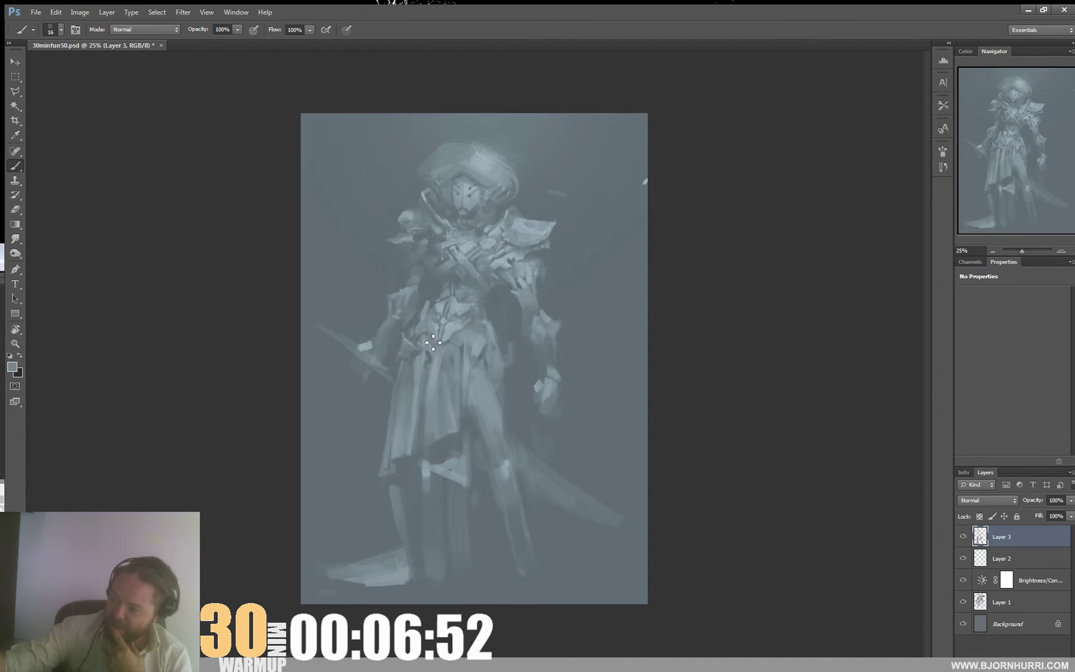
pyautogui.keyDown('alt'); pyautogui.click(645, 181); pyautogui.keyUp('alt')
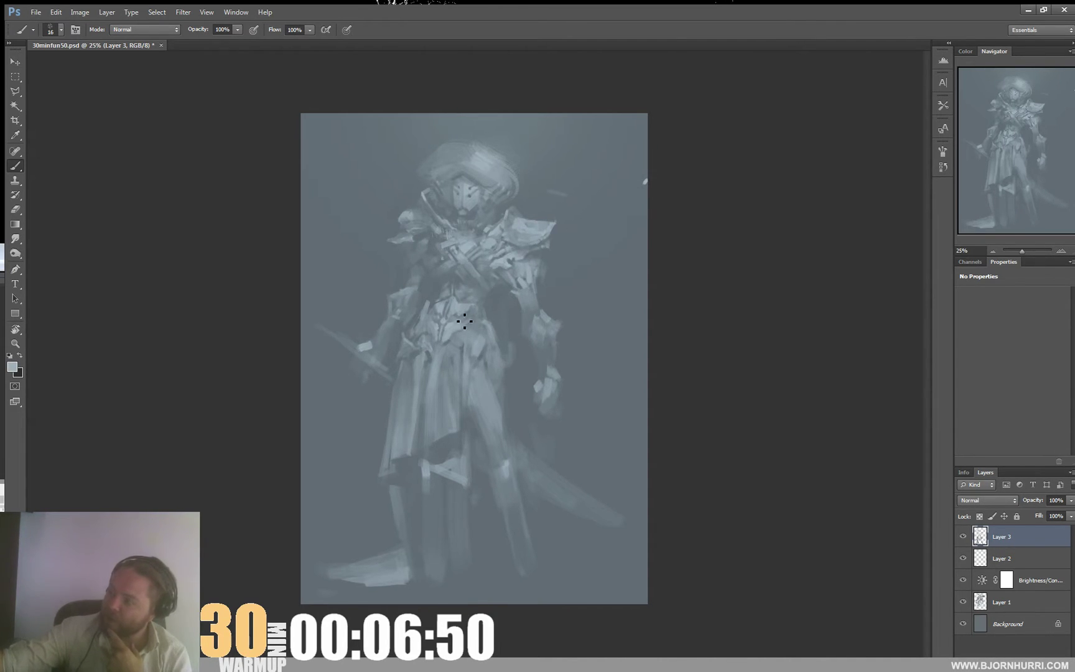
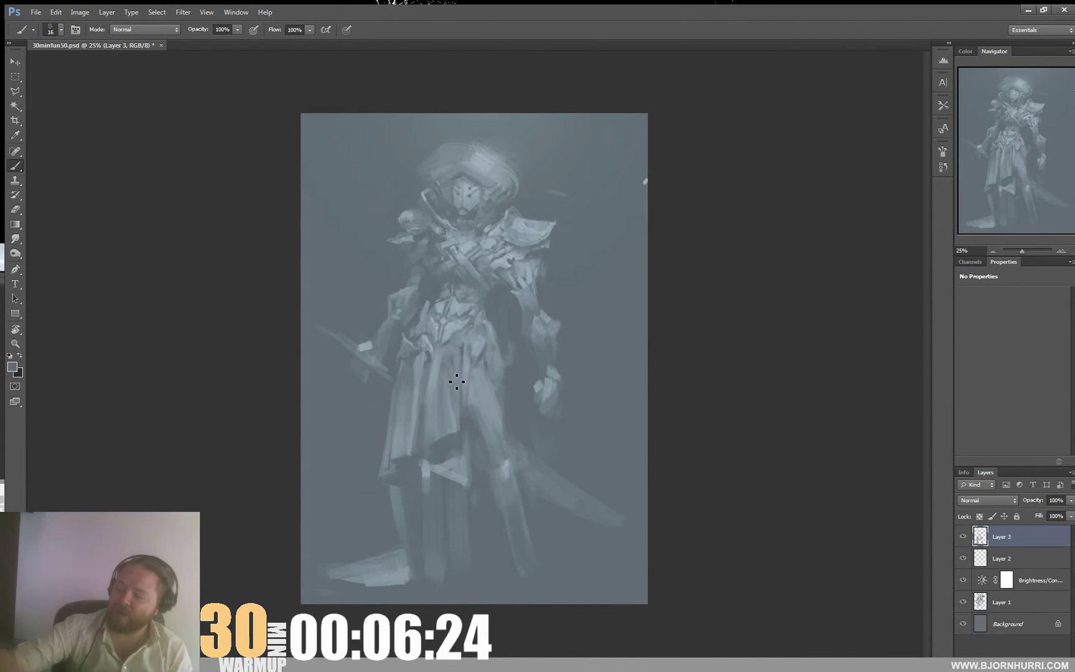
# Step: Flip the whole canvas horizontally
pyautogui.click(80, 12)
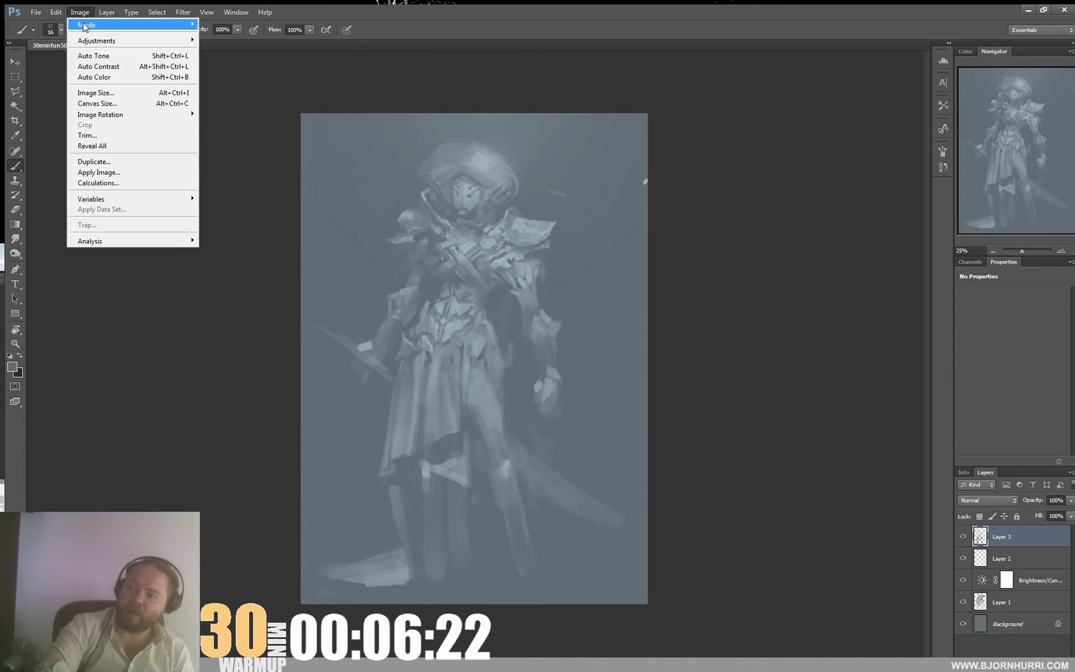
pyautogui.moveTo(107, 114)
pyautogui.click(256, 162)
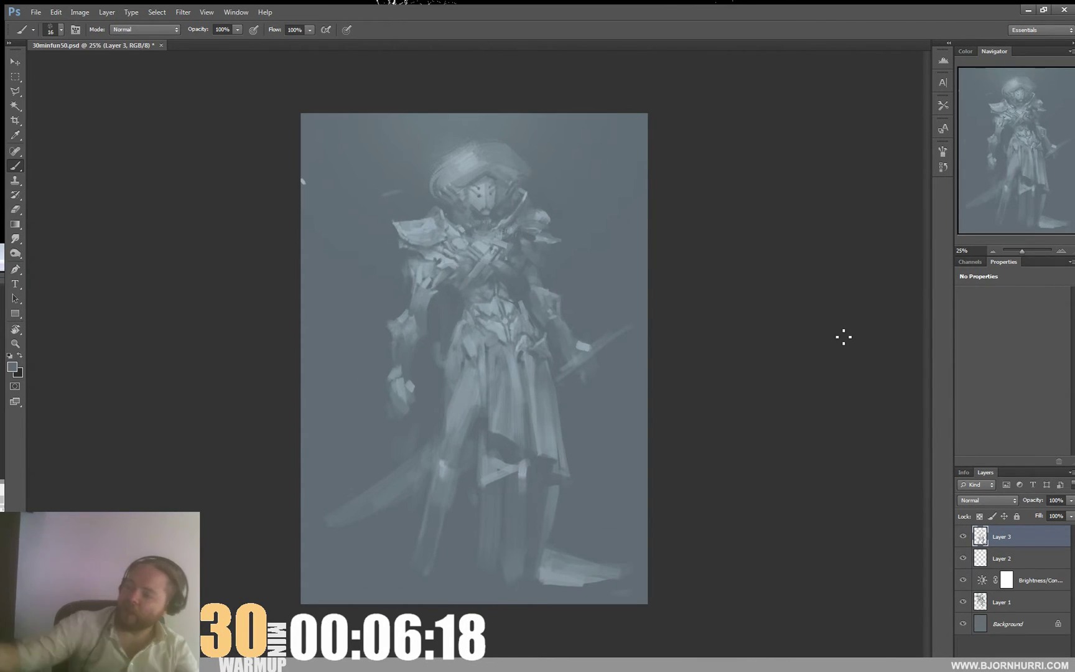
# Step: Block in the shin of the standing leg below the skirt with a sampled tone, using brush sizes of 61 px and 97 px
pyautogui.rightClick(535, 491)
pyautogui.click(577, 518)
pyautogui.press('Return')
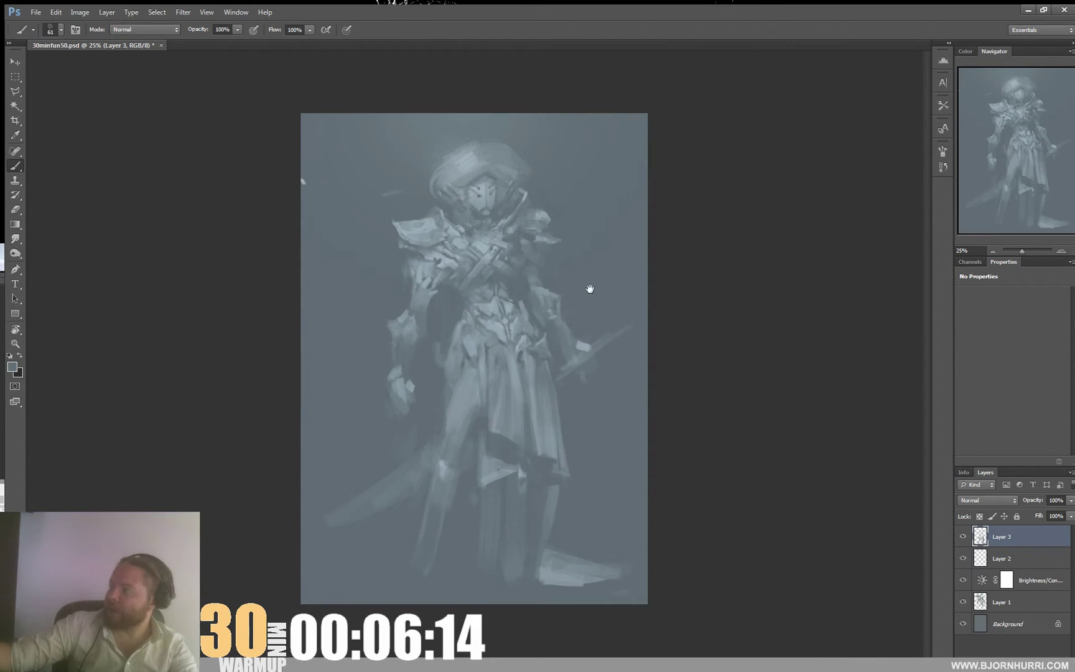
pyautogui.keyDown('alt'); pyautogui.click(514, 482); pyautogui.keyUp('alt')
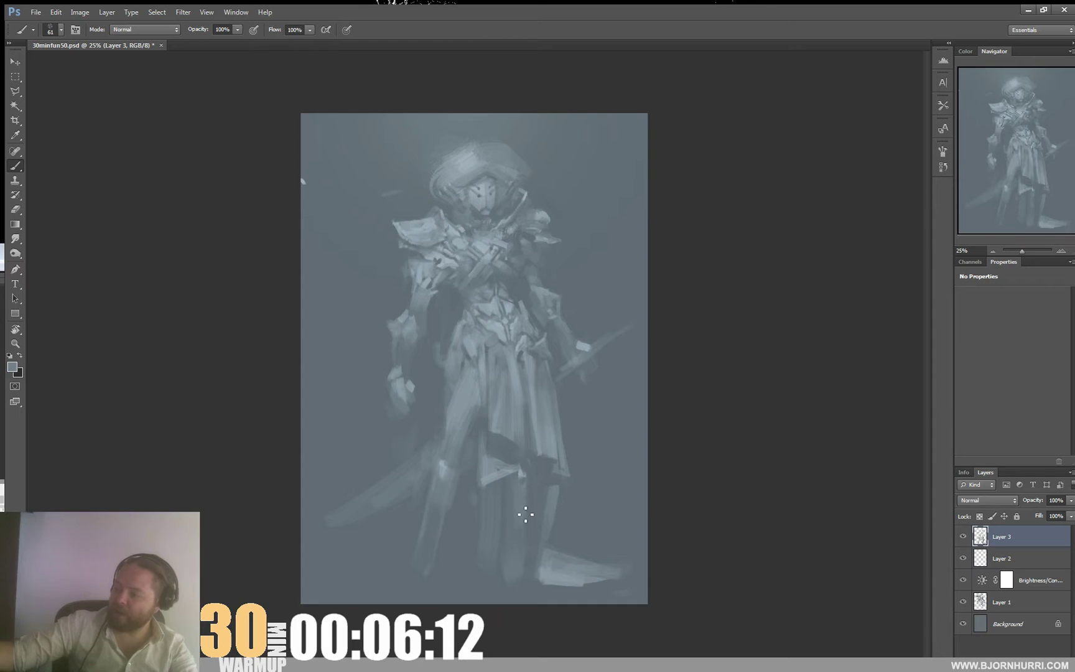
pyautogui.rightClick(523, 512)
pyautogui.write('97')
pyautogui.press('Return')
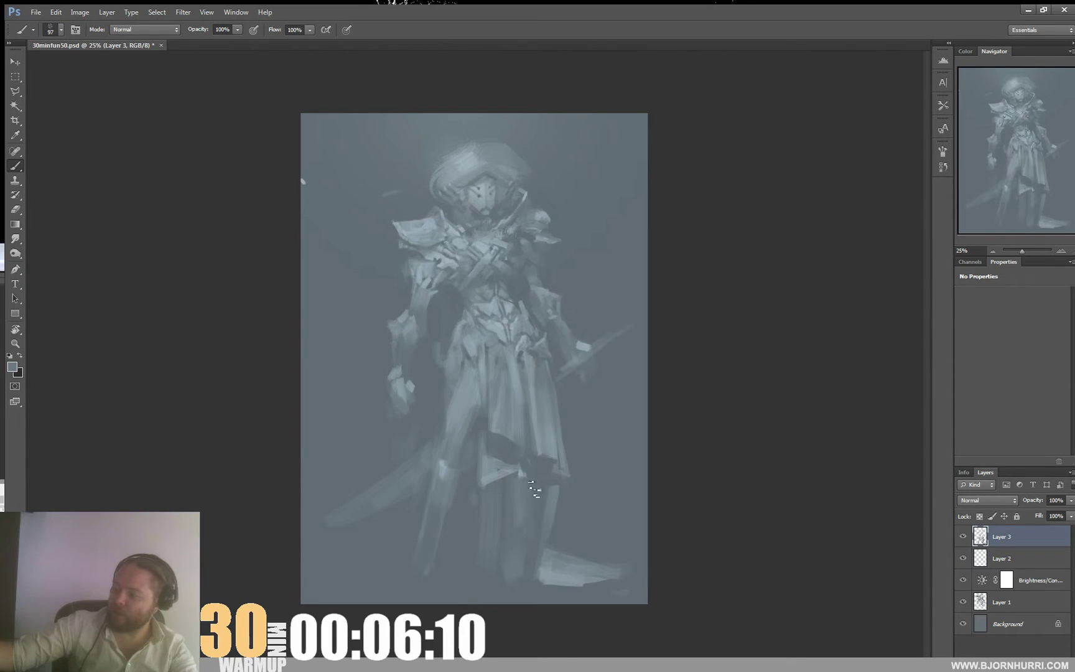
pyautogui.moveTo(523, 473); pyautogui.dragTo(528, 506)
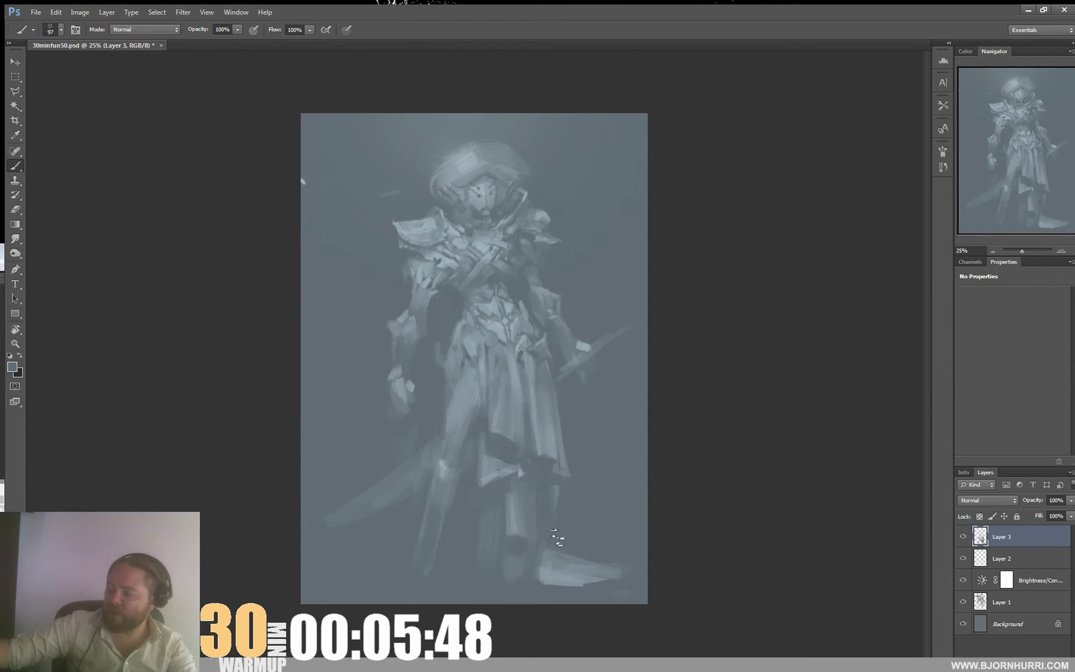
# Step: Set the brush size to 25 px and trim the edges of the light foot with a sampled tone
pyautogui.rightClick(572, 564)
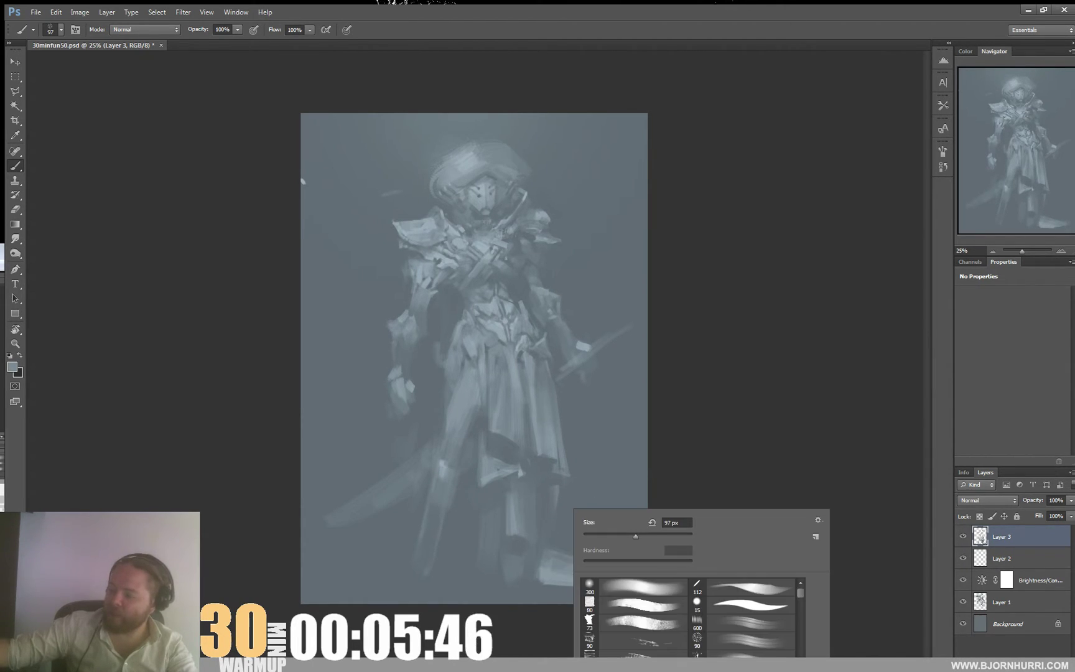
pyautogui.moveTo(634, 535); pyautogui.dragTo(596, 535)
pyautogui.keyDown('alt'); pyautogui.click(545, 562); pyautogui.keyUp('alt')
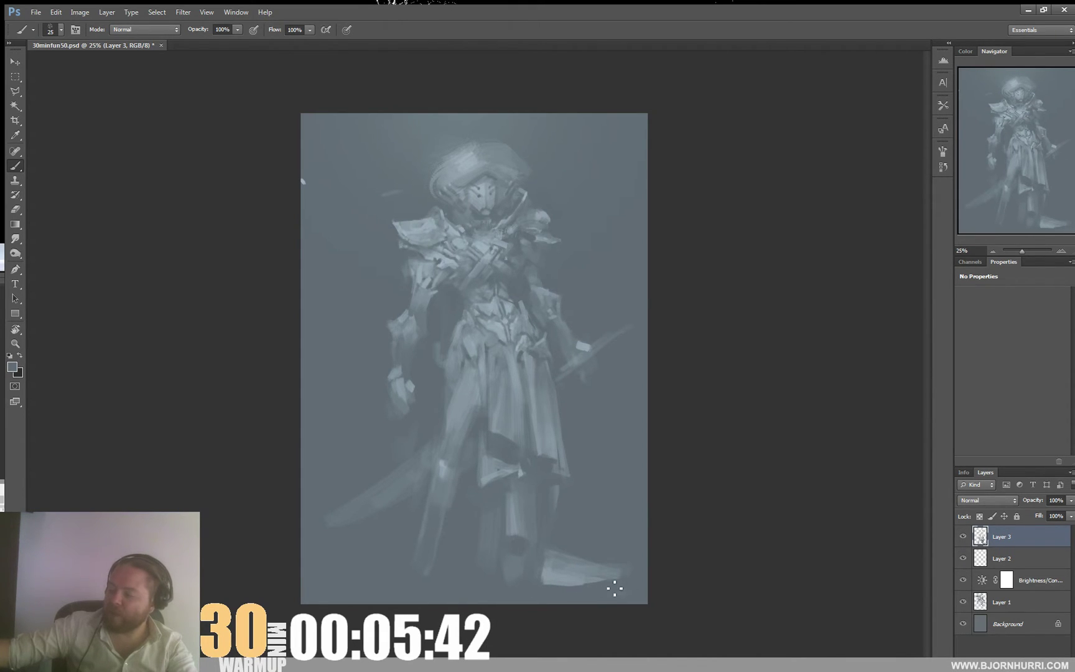
# Step: Set the brush size to 41 px, add a new layer and paint a light pointed foot and heel at the other leg's base
pyautogui.rightClick(594, 514)
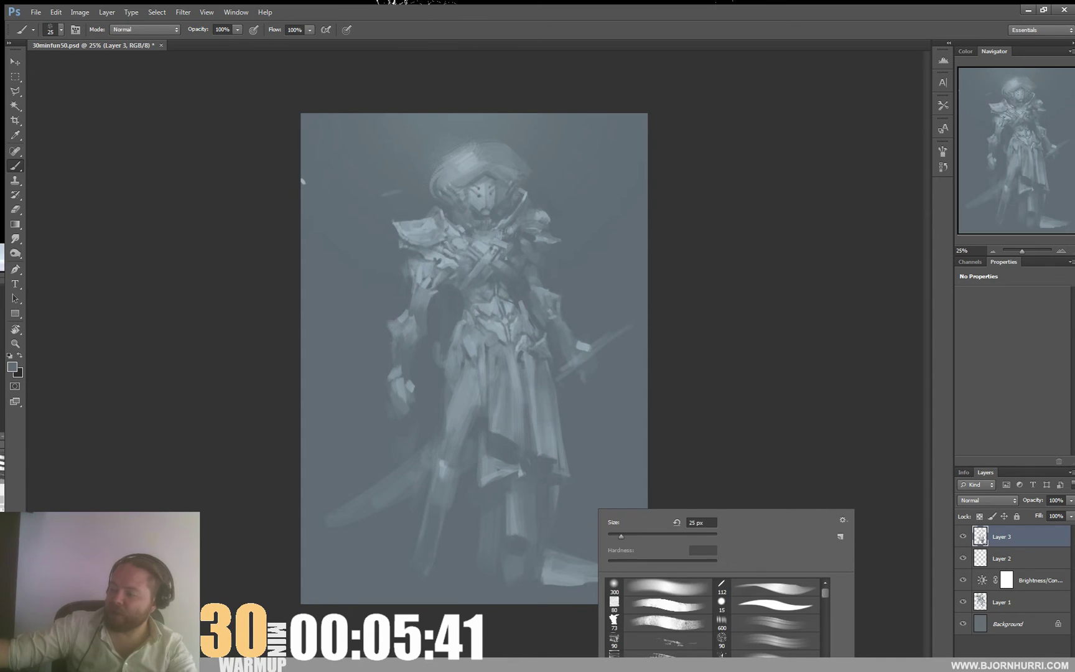
pyautogui.write('41')
pyautogui.press('Return')
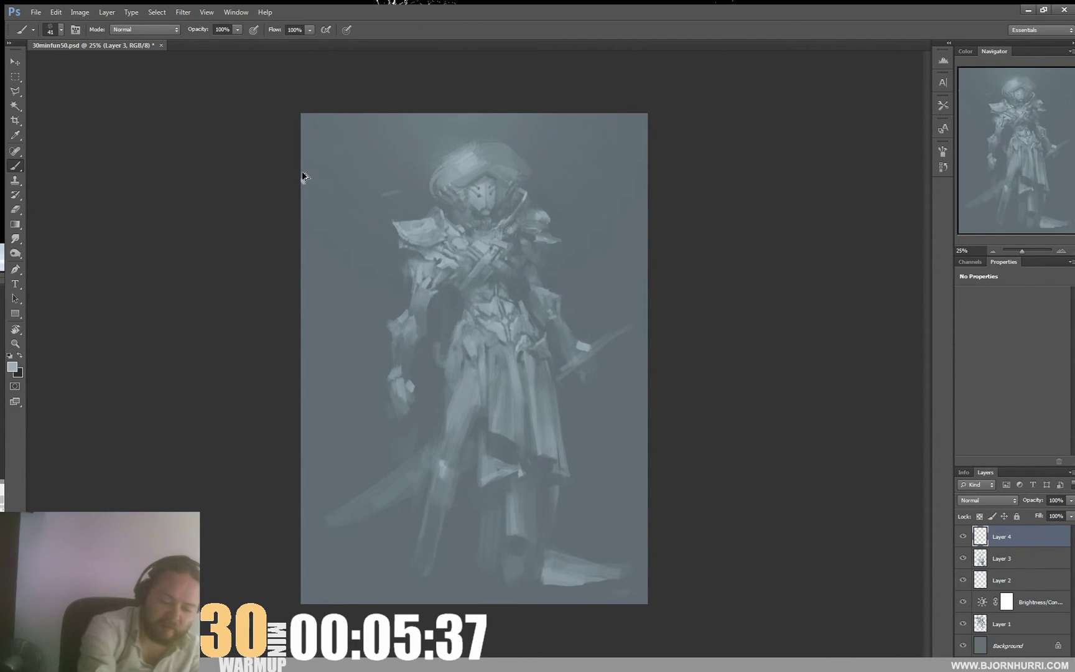
pyautogui.hotkey('ctrl', 'shift', 'alt', 'n')
pyautogui.press('f')
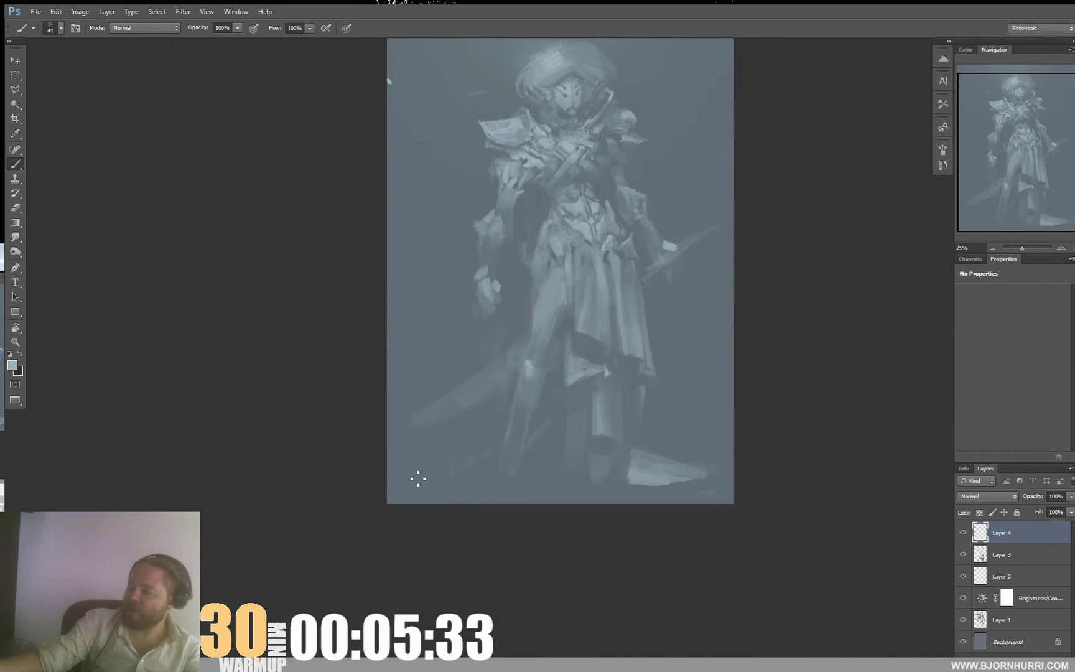
pyautogui.moveTo(529, 441)
pyautogui.mouseDown()
pyautogui.moveTo(548, 423)
pyautogui.moveTo(539, 421)
pyautogui.mouseUp()
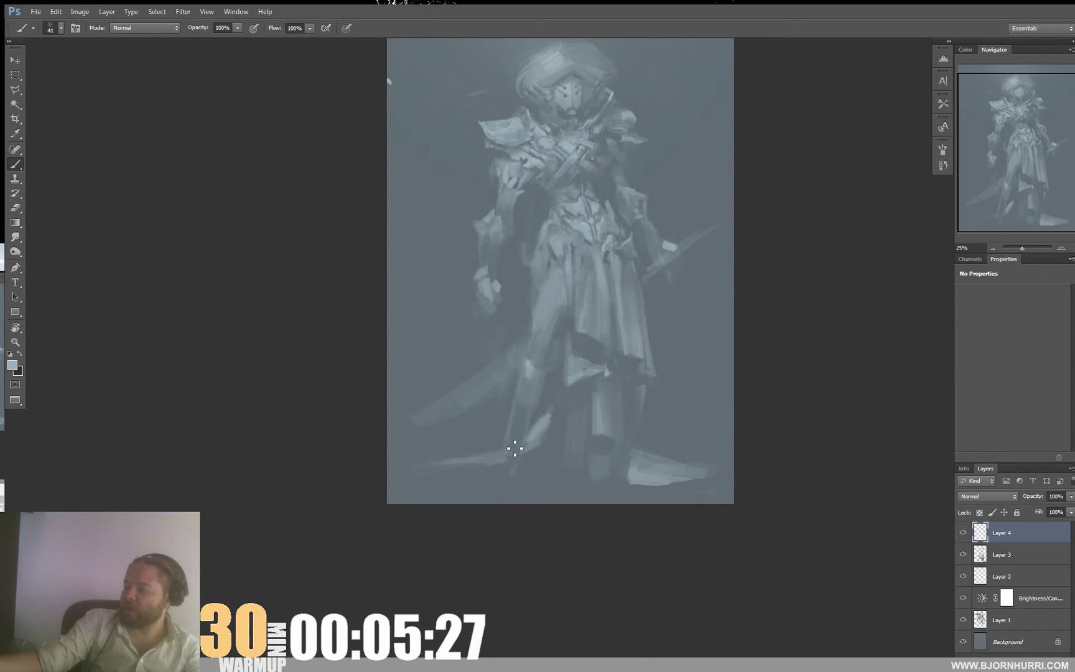
# Step: Erase part of the new foot and heel strokes, then cut in the heel's edge with a sampled darker tone
pyautogui.press('e')
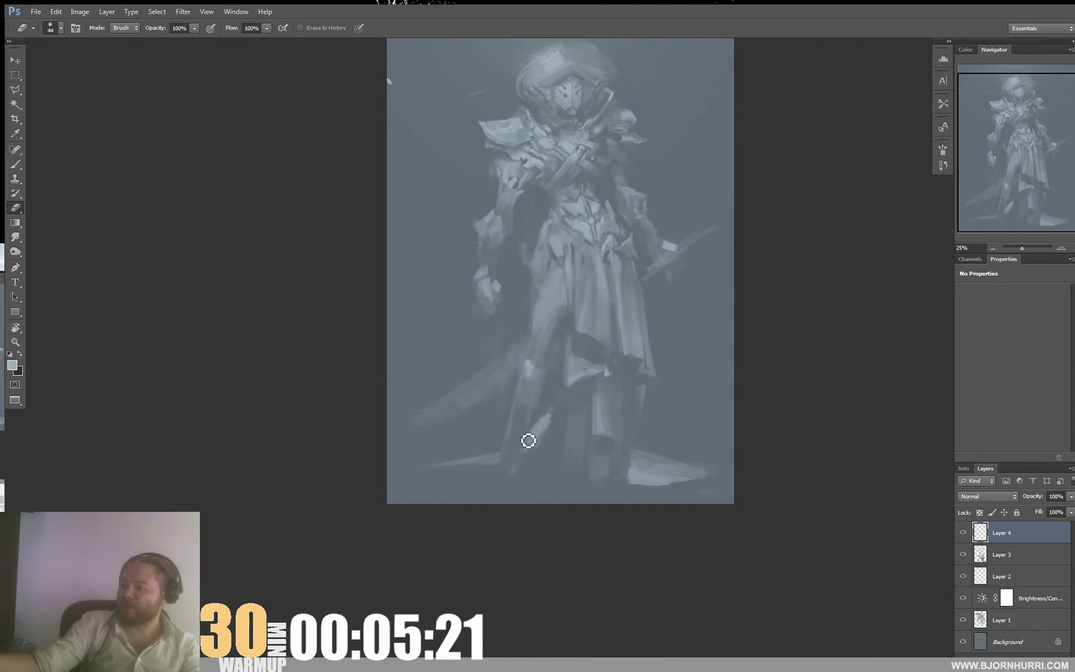
pyautogui.press('b')
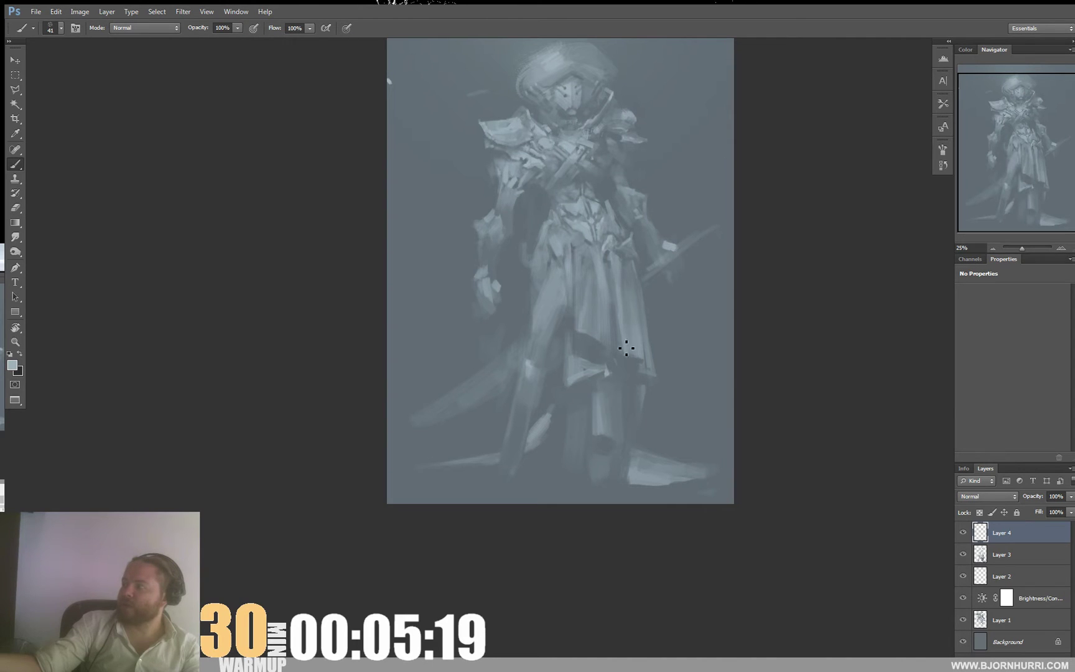
pyautogui.keyDown('alt'); pyautogui.click(559, 433); pyautogui.keyUp('alt')
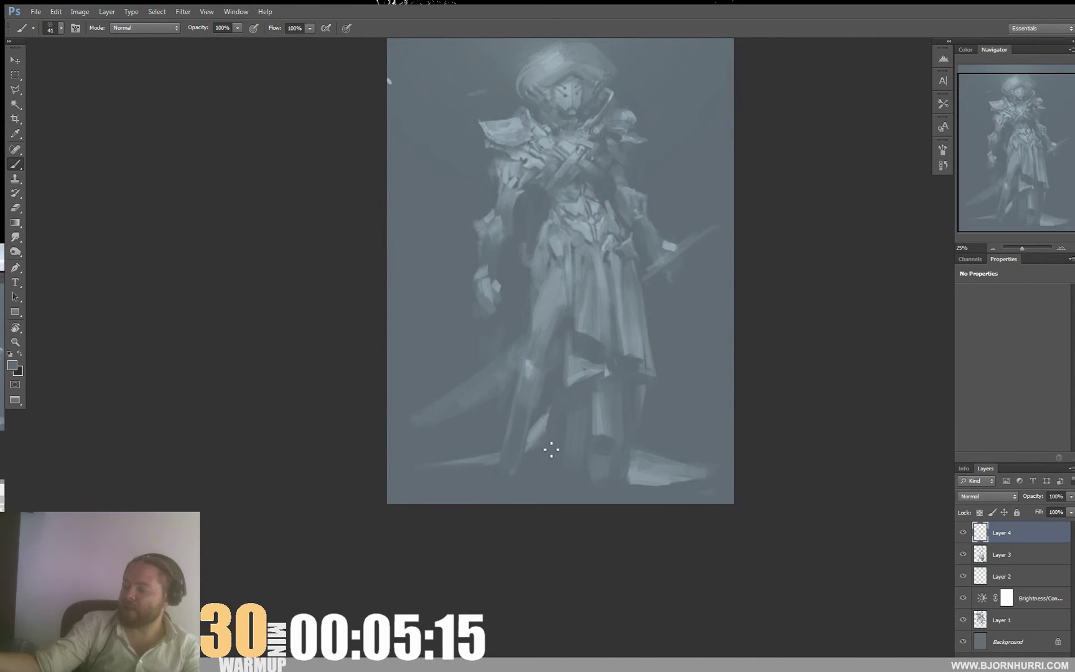
# Step: Set the brush size to 13 px and refine the edges of the light foot with sampled light and darker tones
pyautogui.moveTo(552, 450); pyautogui.dragTo(452, 291)
pyautogui.keyDown('alt'); pyautogui.click(242, 187); pyautogui.keyUp('alt')
pyautogui.moveTo(549, 541); pyautogui.dragTo(519, 434)
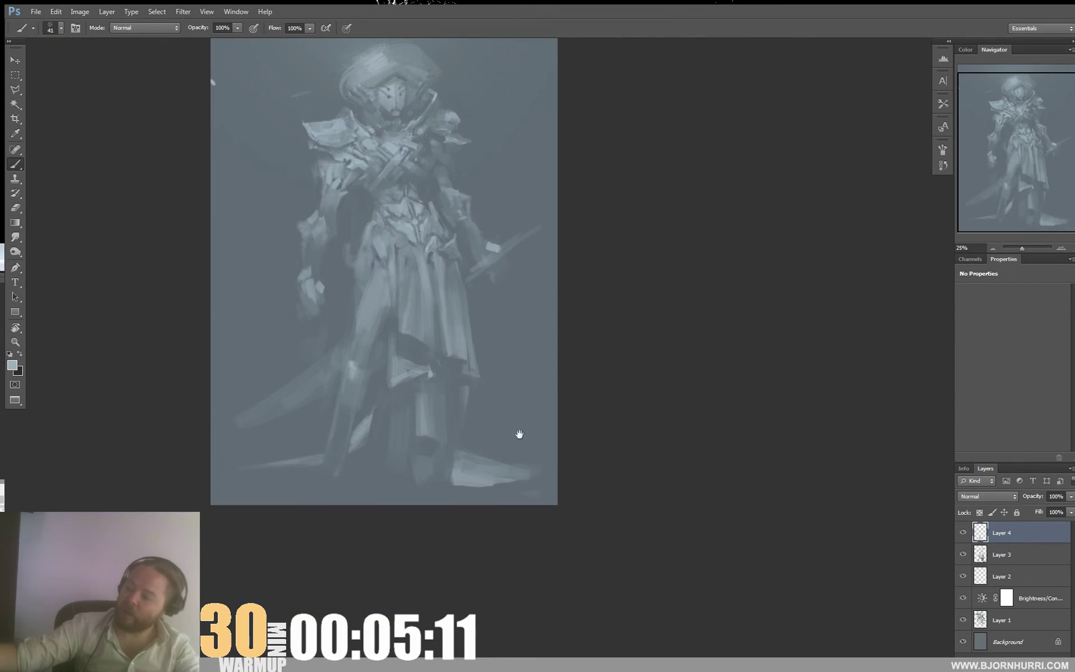
pyautogui.rightClick(477, 471)
pyautogui.click(493, 497)
pyautogui.click(457, 483)
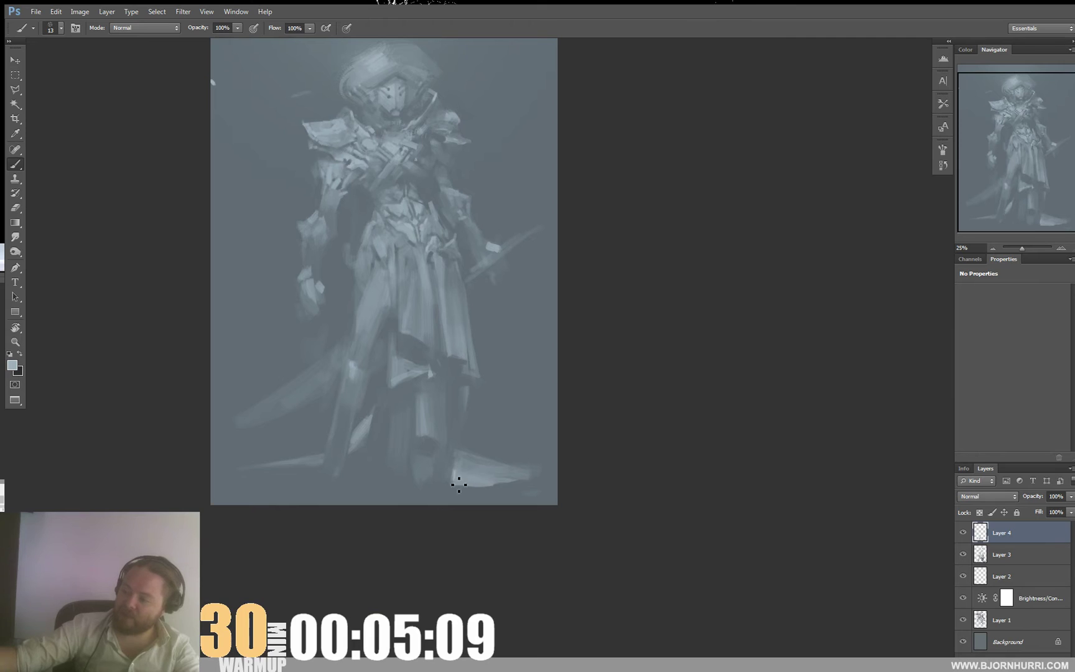
pyautogui.keyDown('alt'); pyautogui.click(462, 440); pyautogui.keyUp('alt')
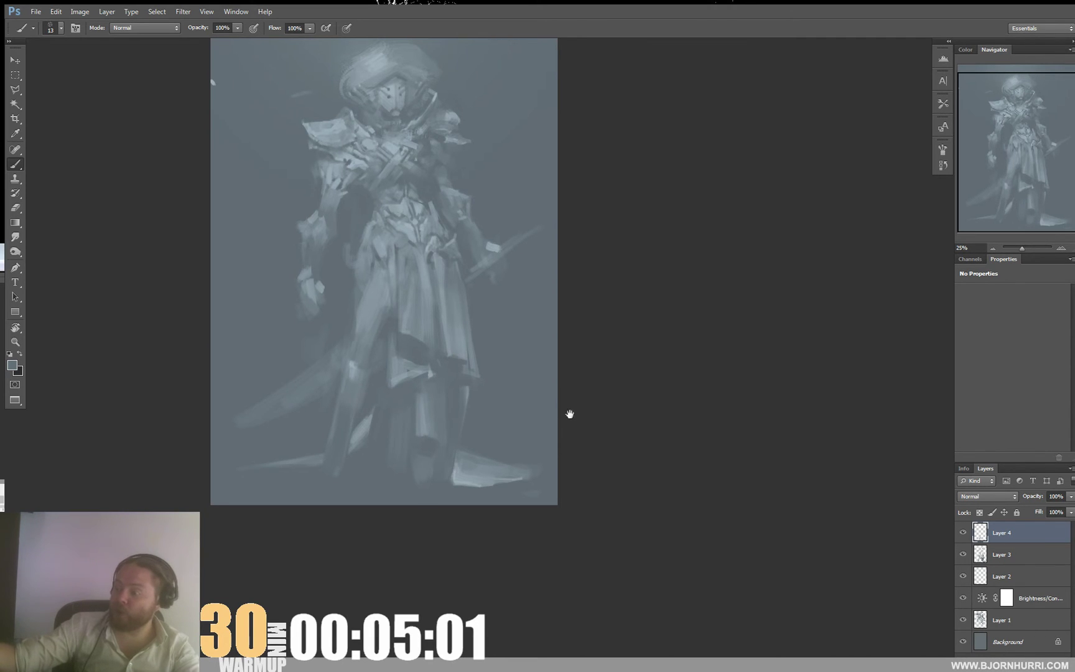
# Step: Set the brush size to 29 px, then 20 px, and refine the empty-handed arm's upper arm and elbow armour with a sampled light tone
pyautogui.moveTo(572, 420); pyautogui.dragTo(552, 344)
pyautogui.rightClick(422, 287)
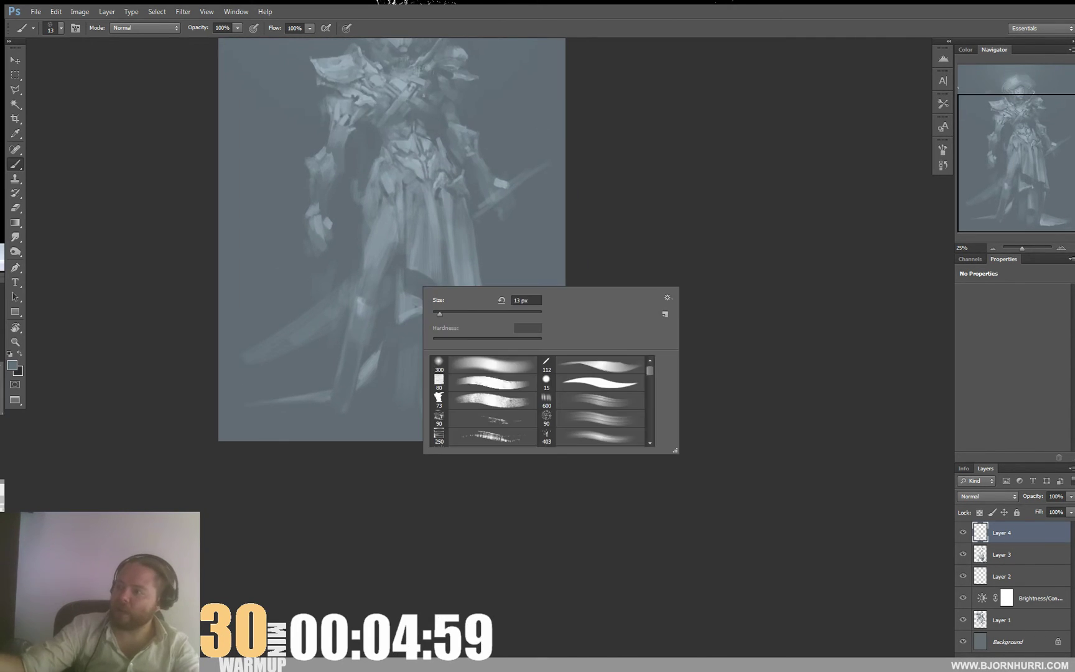
pyautogui.moveTo(438, 312); pyautogui.dragTo(449, 312)
pyautogui.moveTo(719, 167); pyautogui.dragTo(684, 254)
pyautogui.moveTo(451, 197)
pyautogui.mouseDown()
pyautogui.moveTo(447, 248)
pyautogui.moveTo(608, 255)
pyautogui.mouseUp()
pyautogui.keyDown('alt'); pyautogui.click(182, 156); pyautogui.keyUp('alt')
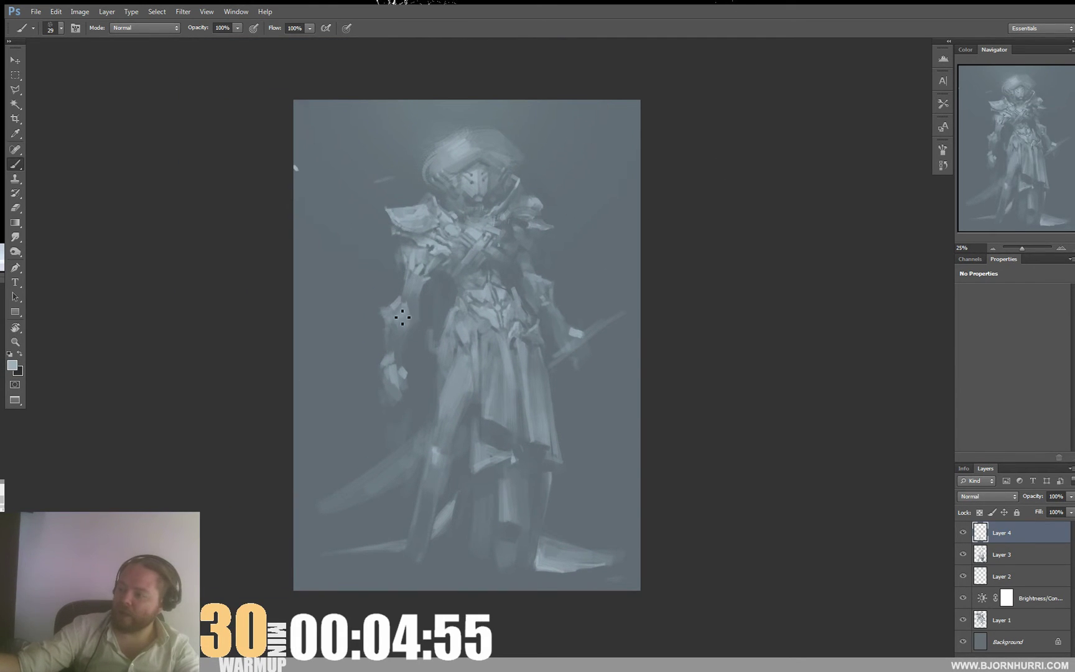
pyautogui.rightClick(408, 310)
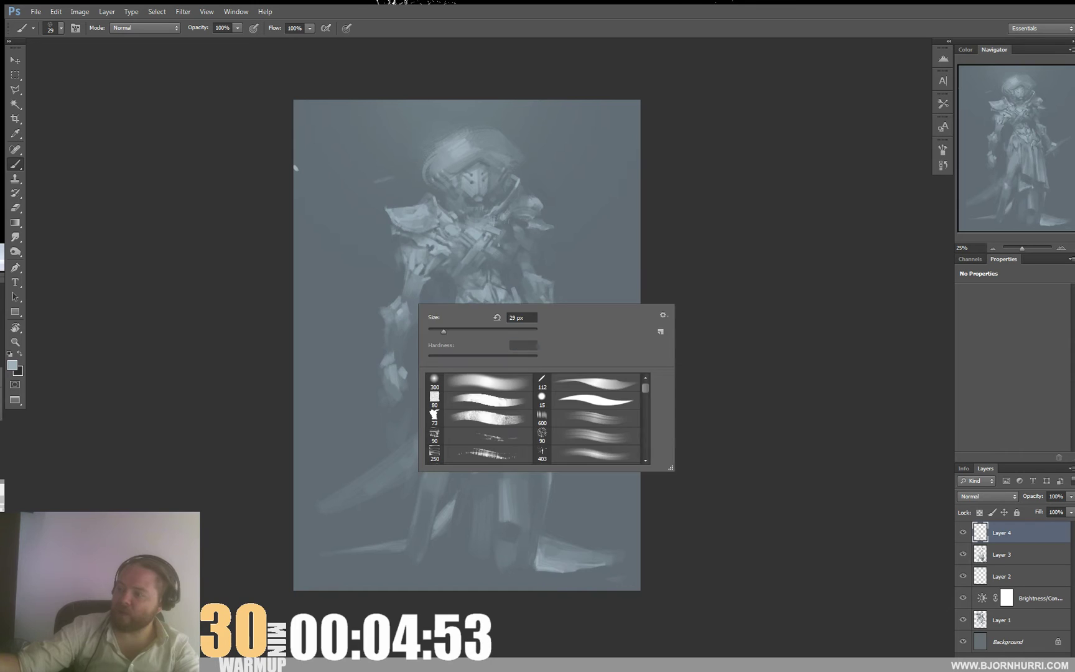
pyautogui.write('20')
pyautogui.press('Return')
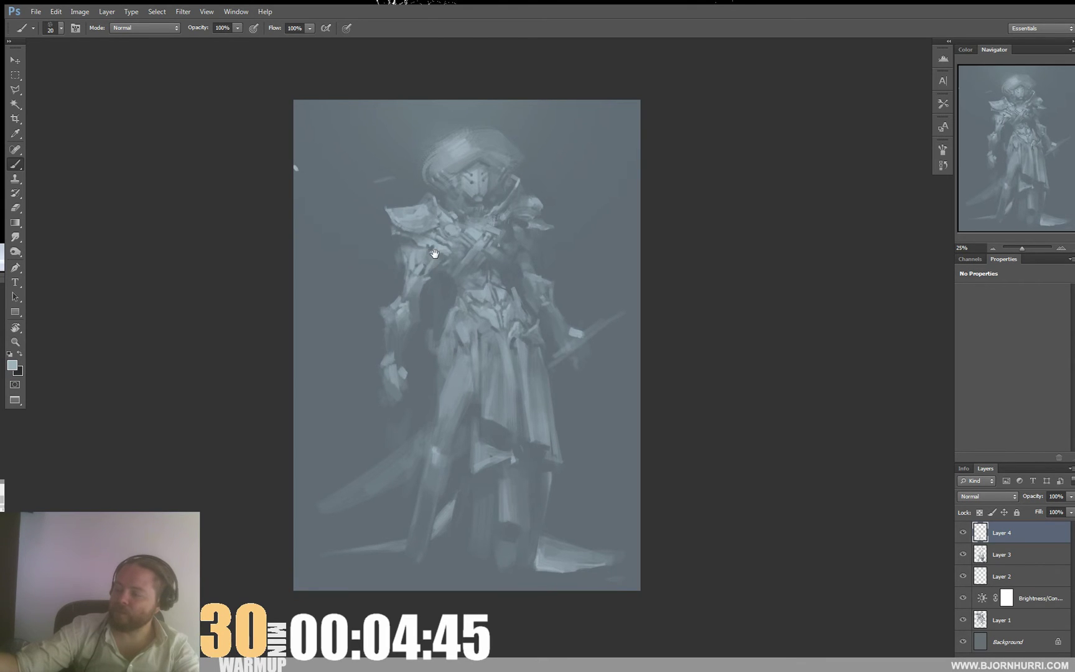
pyautogui.moveTo(652, 270); pyautogui.dragTo(652, 244)
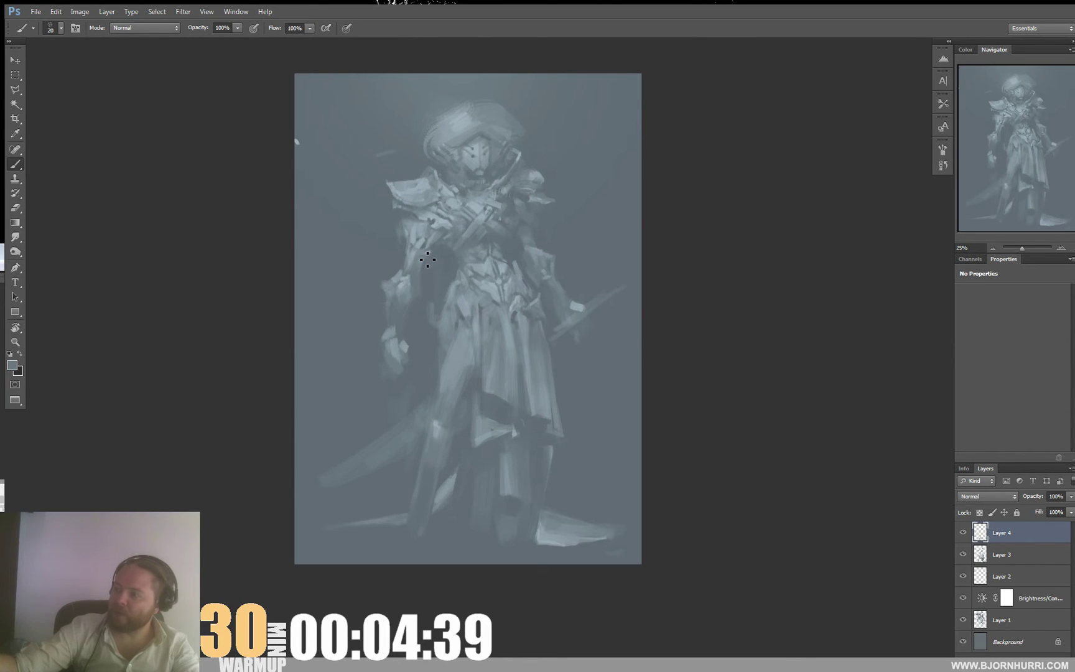
# Step: Set the brush size to 49 px and darken the gap between the empty-handed arm and the waist
pyautogui.moveTo(533, 229); pyautogui.dragTo(499, 268)
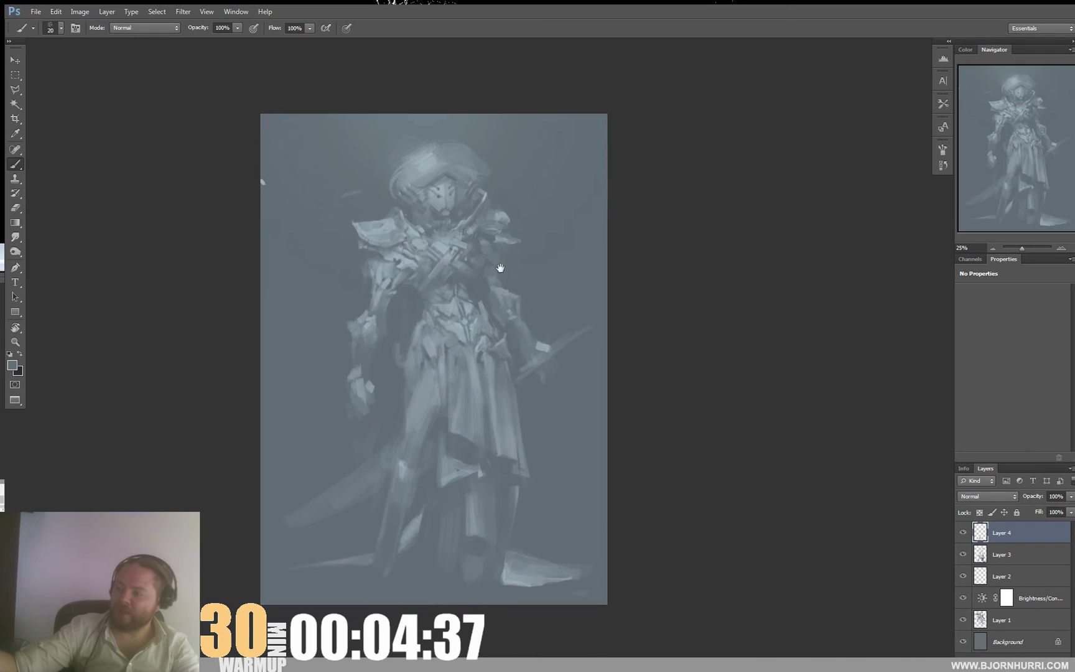
pyautogui.moveTo(593, 301); pyautogui.dragTo(606, 245)
pyautogui.rightClick(462, 301)
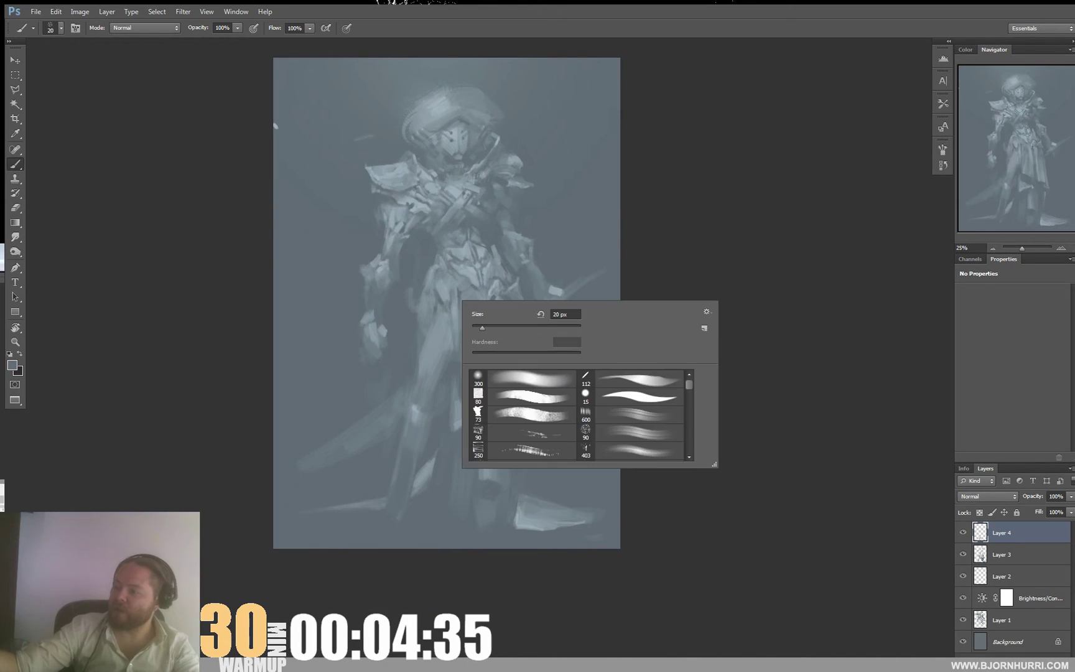
pyautogui.click(499, 327)
pyautogui.click(416, 293)
pyautogui.moveTo(679, 185); pyautogui.dragTo(667, 211)
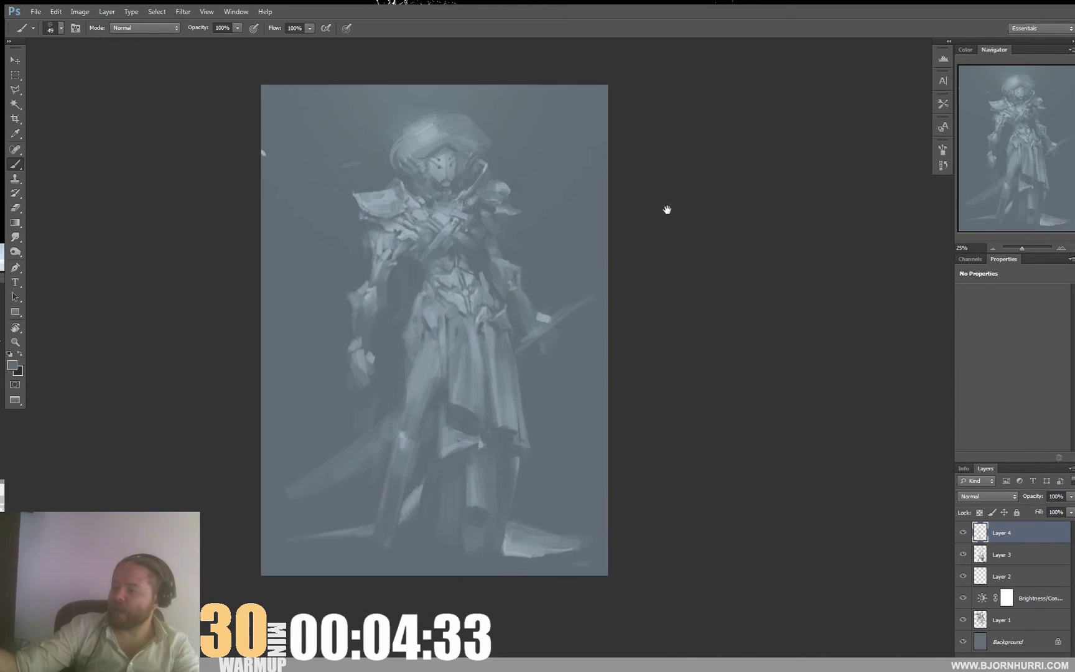
# Step: Paint a flared plate on the hip beside the empty hand with a 26 px brush, then soften it at 53 px using sampled tones
pyautogui.rightClick(445, 324)
pyautogui.click(468, 351)
pyautogui.click(404, 316)
pyautogui.keyDown('alt'); pyautogui.click(407, 328); pyautogui.keyUp('alt')
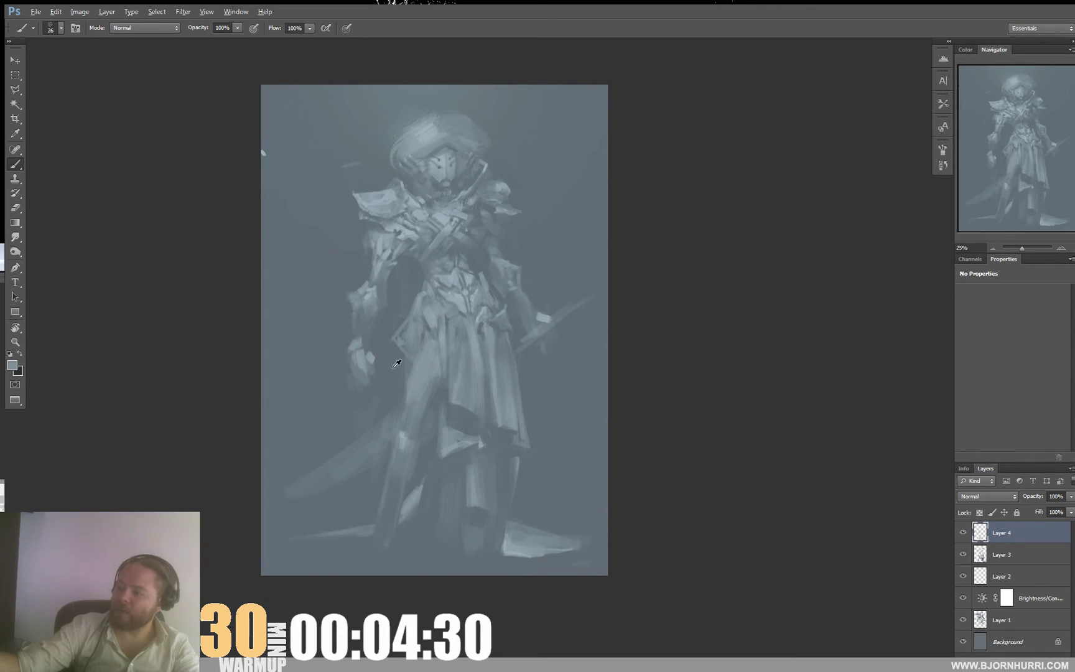
pyautogui.rightClick(401, 345)
pyautogui.write('53')
pyautogui.press('Return')
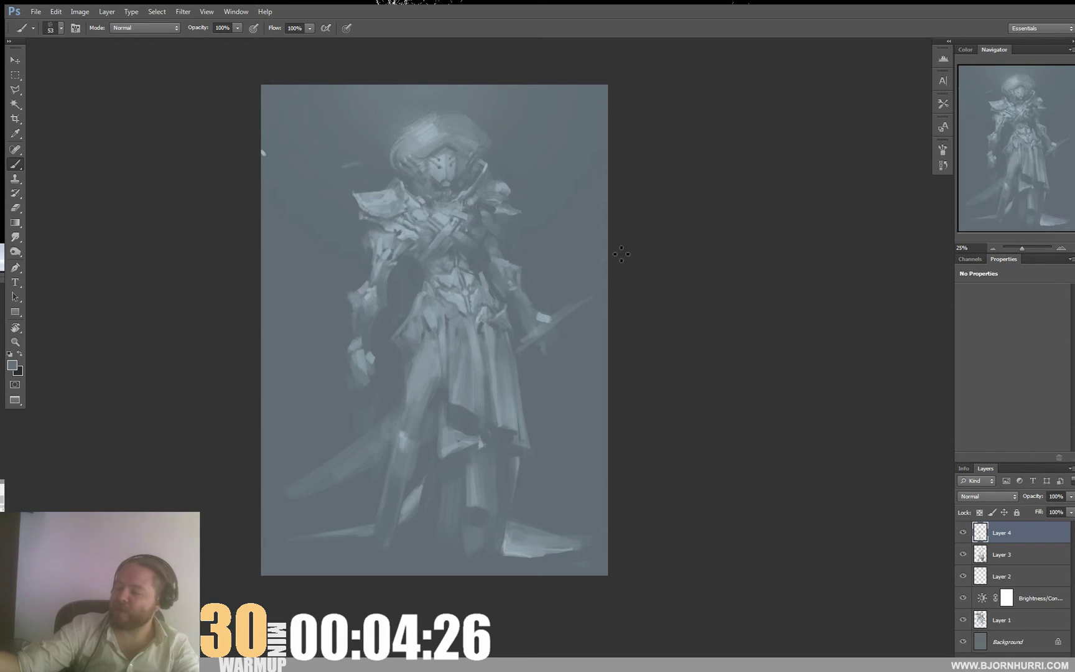
# Step: Set the brush size to 24 px and add light accents to the flared hip plate
pyautogui.moveTo(591, 263); pyautogui.dragTo(588, 306)
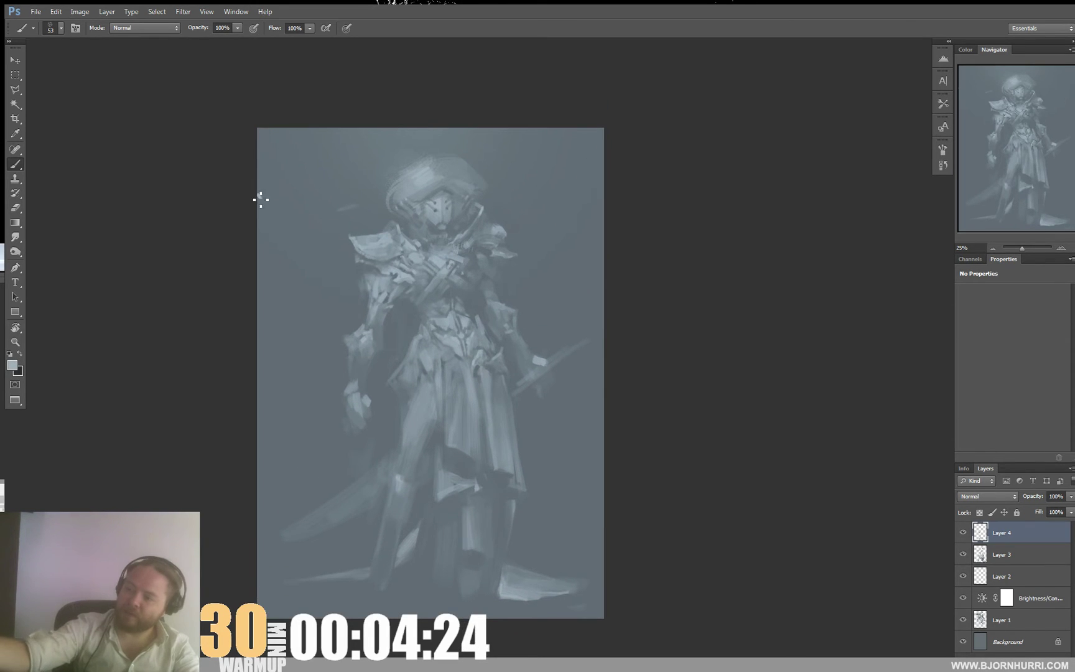
pyautogui.rightClick(504, 384)
pyautogui.write('24')
pyautogui.press('Return')
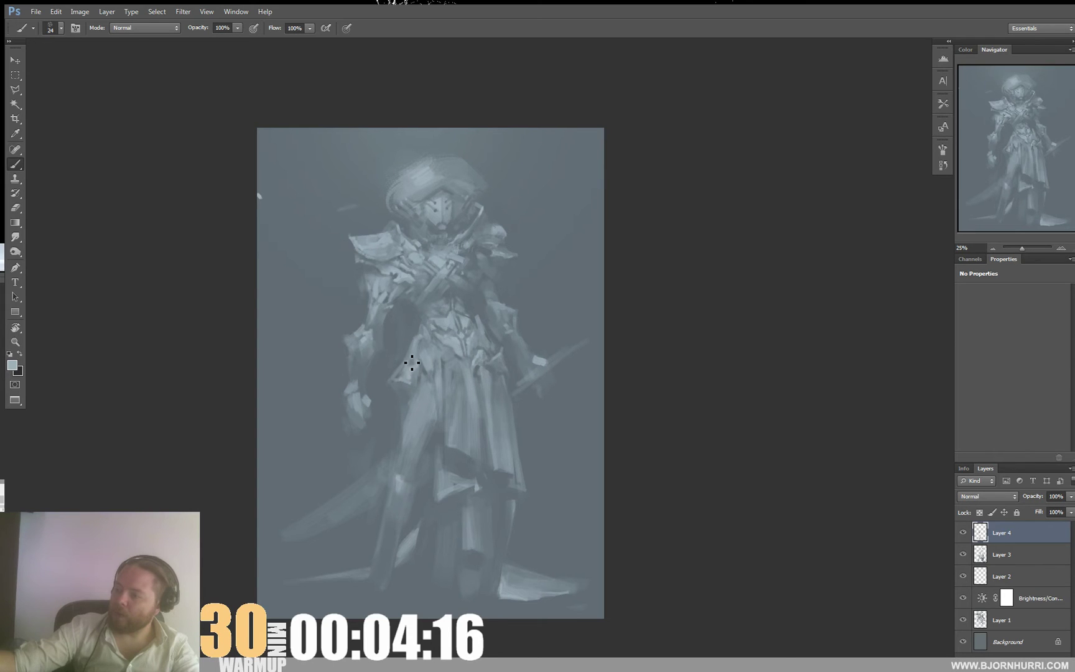
# Step: Refine the hip plate and the exposed thigh below it with sampled light and darker strokes
pyautogui.moveTo(591, 314)
pyautogui.mouseDown()
pyautogui.moveTo(576, 300)
pyautogui.moveTo(574, 309)
pyautogui.moveTo(571, 271)
pyautogui.mouseUp()
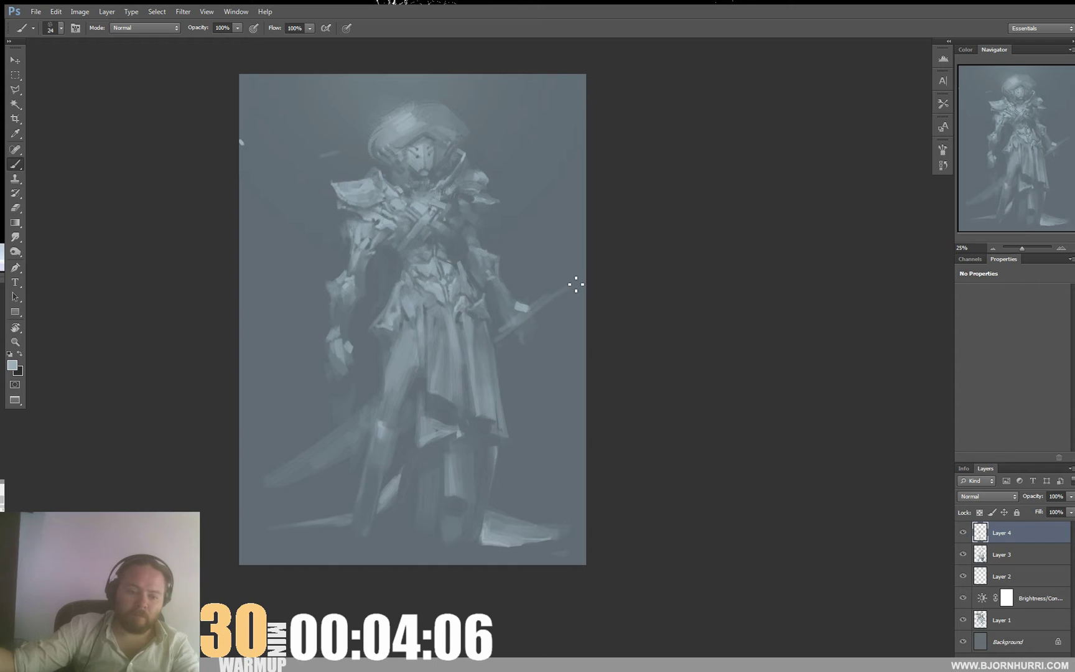
pyautogui.moveTo(555, 328); pyautogui.dragTo(610, 312)
pyautogui.moveTo(595, 272); pyautogui.dragTo(592, 263)
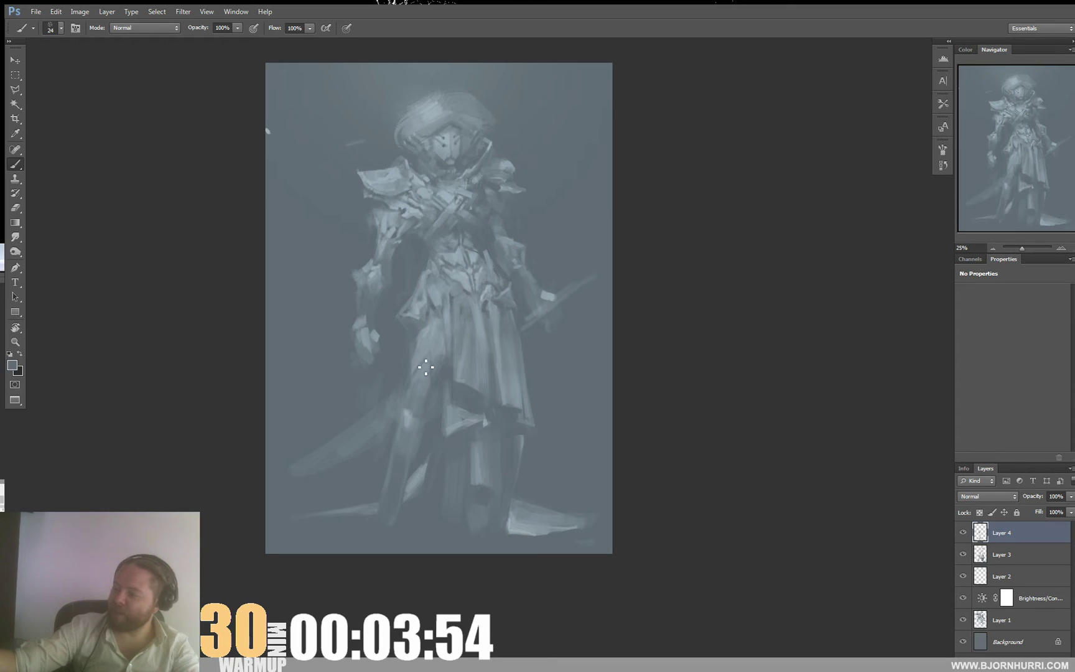
pyautogui.keyDown('alt'); pyautogui.click(268, 130); pyautogui.keyUp('alt')
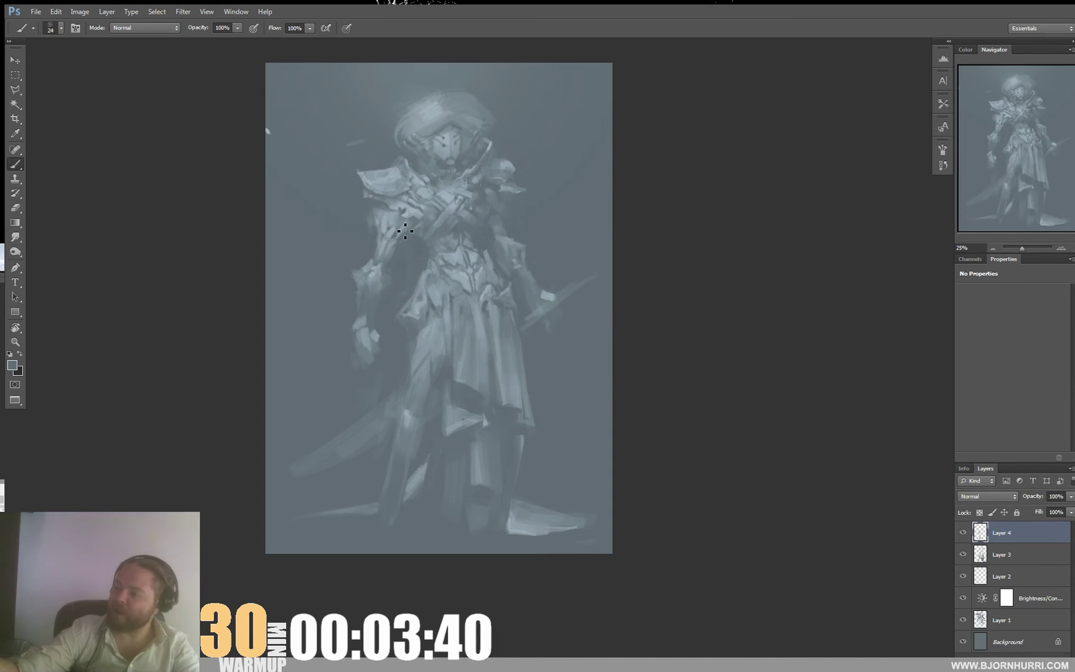
pyautogui.moveTo(571, 124); pyautogui.dragTo(548, 160)
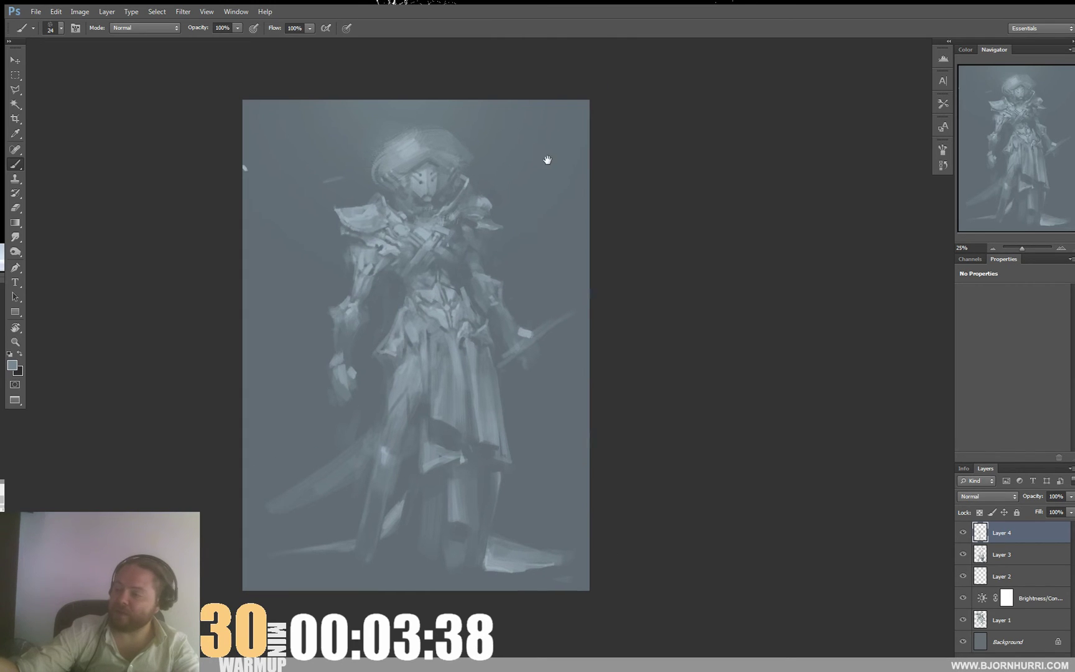
# Step: Set the brush size to 20 px and sharpen the elbow and forearm armour of the empty-handed arm with a sampled light tone
pyautogui.keyDown('alt'); pyautogui.click(247, 168); pyautogui.keyUp('alt')
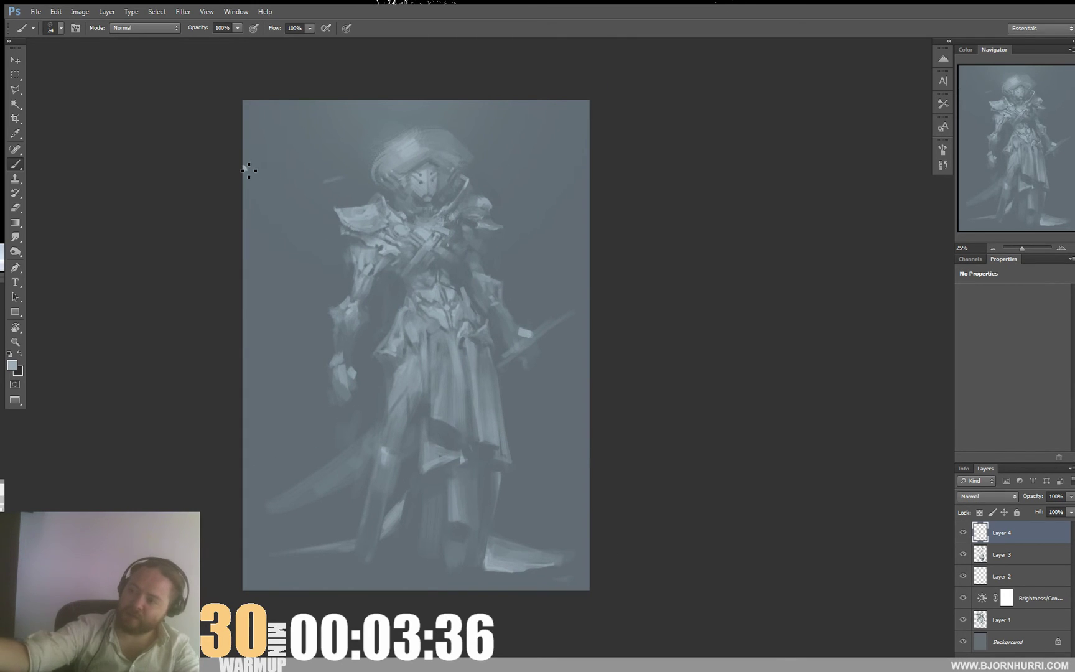
pyautogui.rightClick(410, 289)
pyautogui.click(429, 315)
pyautogui.press('Return')
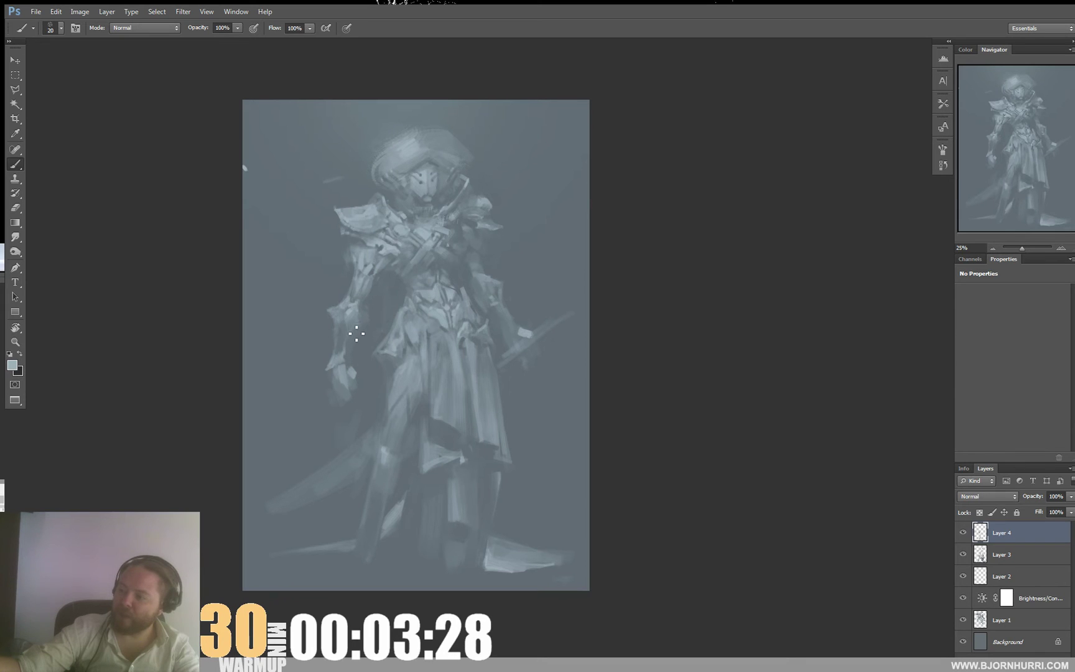
pyautogui.moveTo(367, 310); pyautogui.dragTo(393, 249)
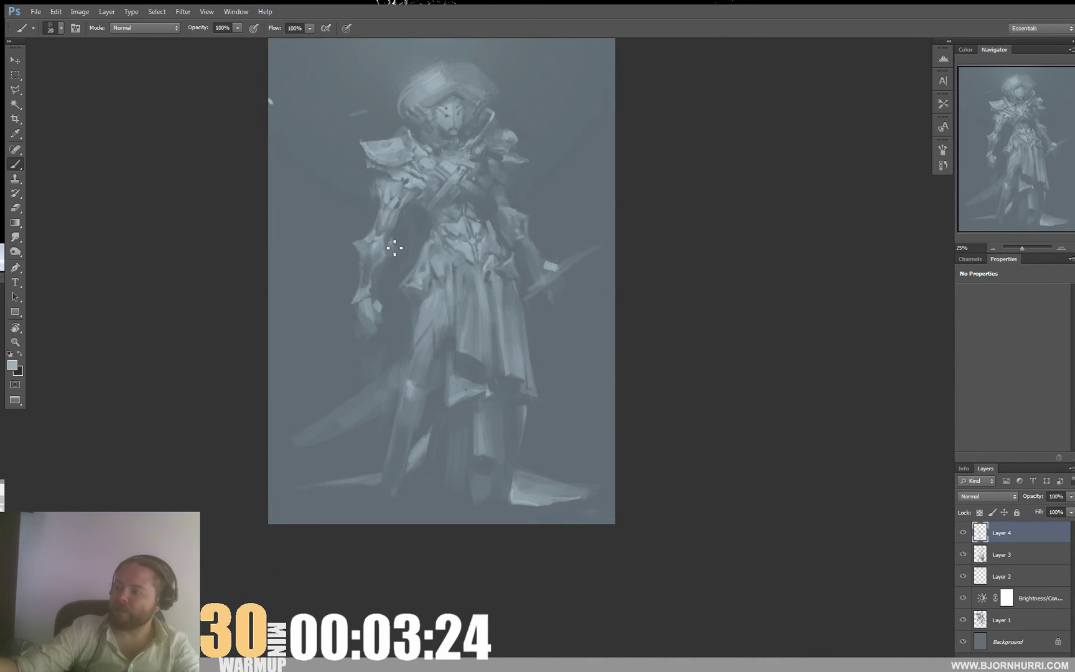
# Step: Cut in the inner edge of the arm and define the armpit and side of the chest with sampled dark and light tones
pyautogui.moveTo(500, 194); pyautogui.dragTo(503, 248)
pyautogui.keyDown('alt'); pyautogui.click(402, 302); pyautogui.keyUp('alt')
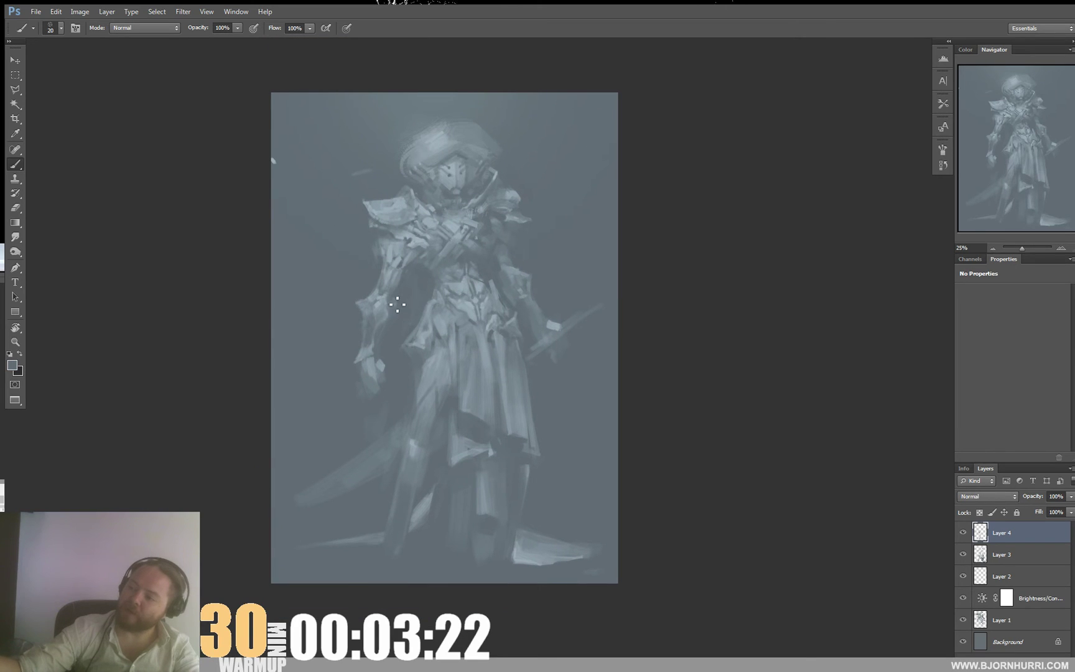
pyautogui.moveTo(396, 288)
pyautogui.mouseDown()
pyautogui.moveTo(405, 254)
pyautogui.moveTo(348, 311)
pyautogui.mouseUp()
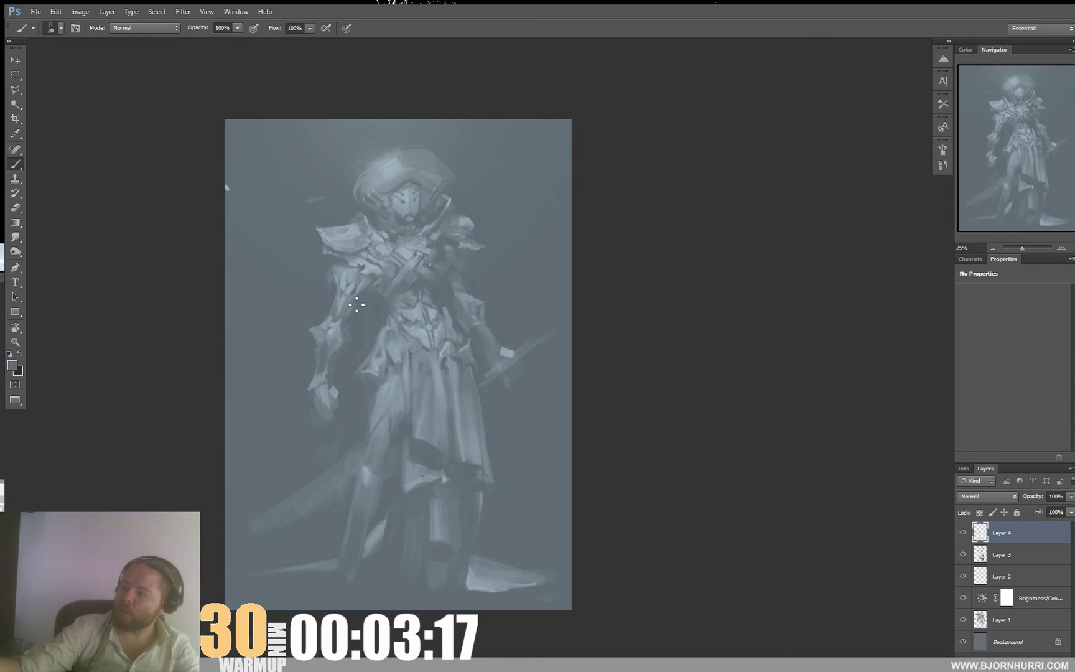
pyautogui.scroll(-2, 586, 264)
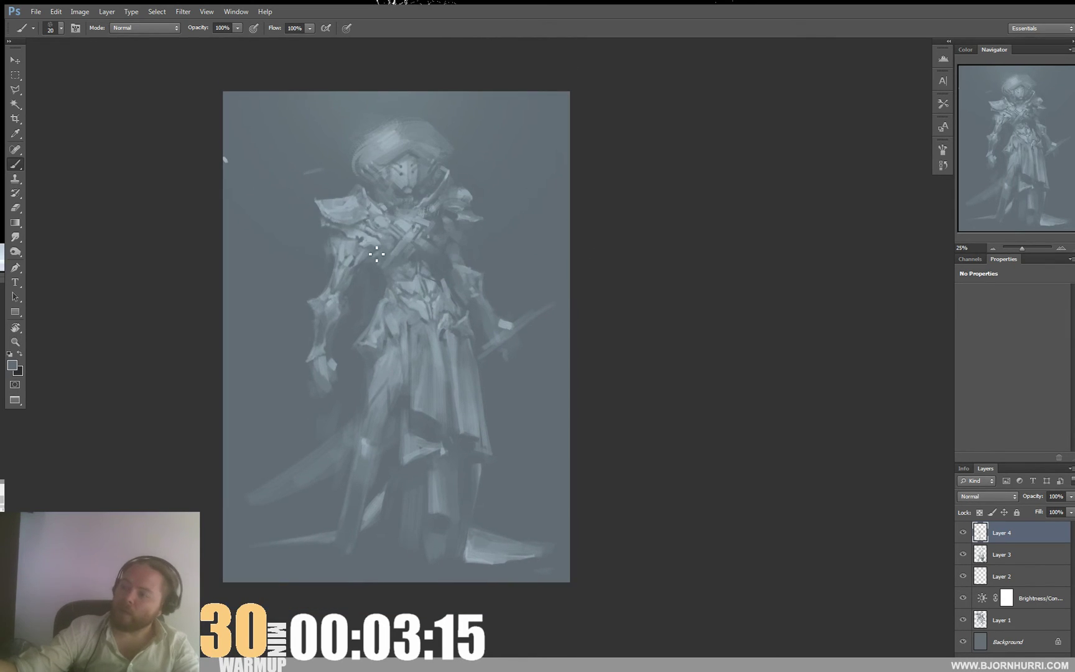
pyautogui.moveTo(375, 250); pyautogui.dragTo(374, 255)
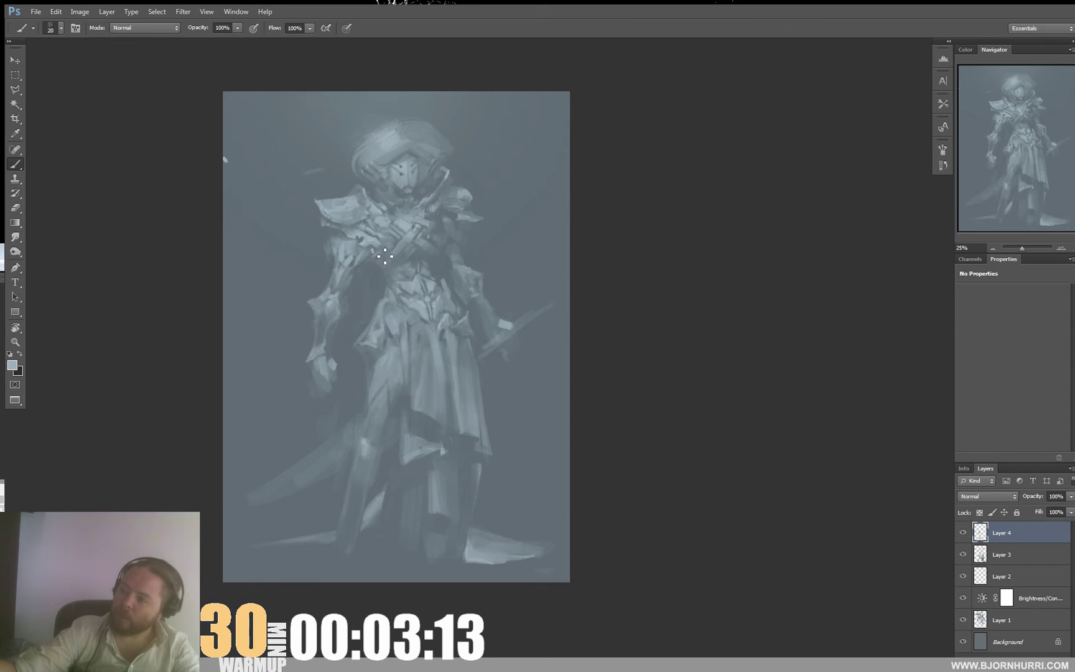
pyautogui.keyDown('alt'); pyautogui.click(376, 259); pyautogui.keyUp('alt')
pyautogui.moveTo(539, 215); pyautogui.dragTo(523, 246)
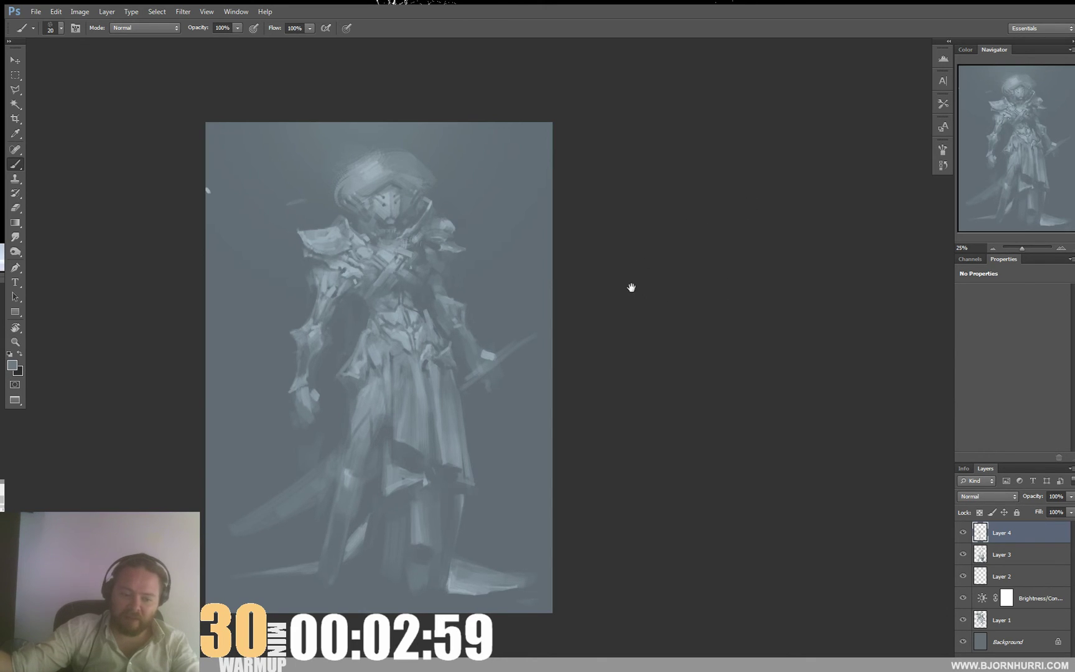
# Step: Darken the midriff between the chest straps and the belt armour, using brush sizes of 70 px, 57 px and 32 px
pyautogui.moveTo(632, 287); pyautogui.dragTo(641, 226)
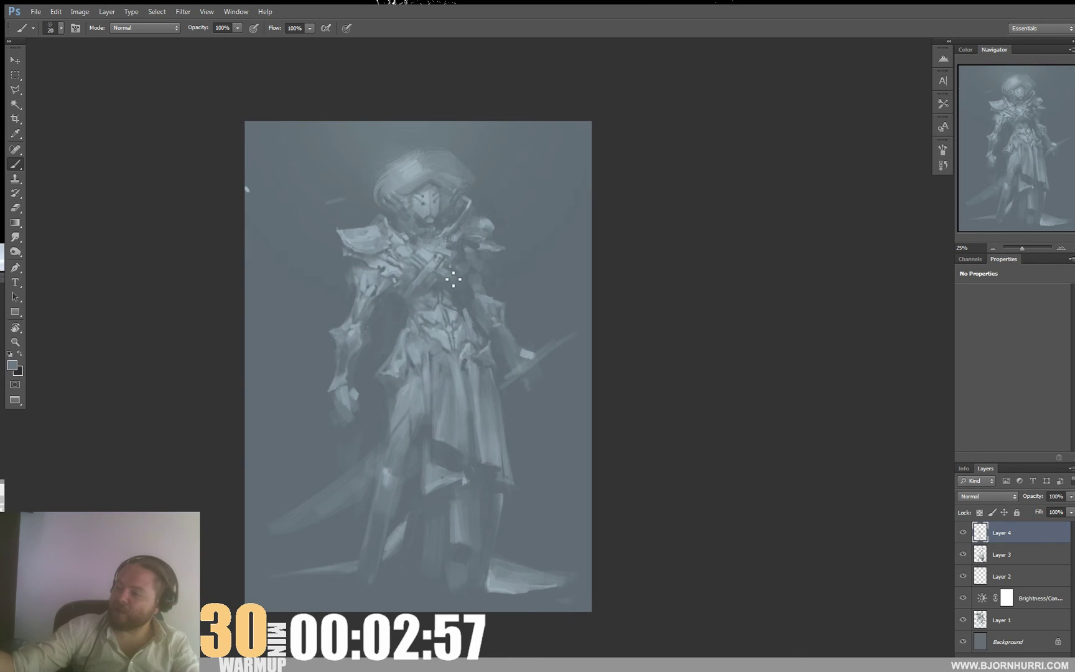
pyautogui.rightClick(452, 318)
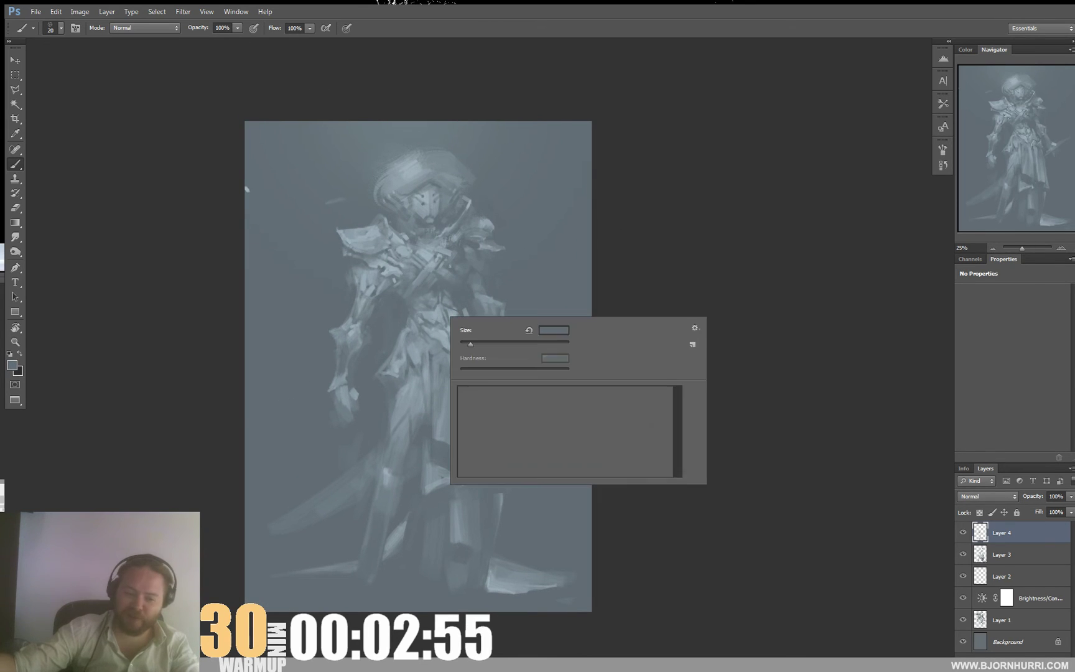
pyautogui.write('70')
pyautogui.press('Return')
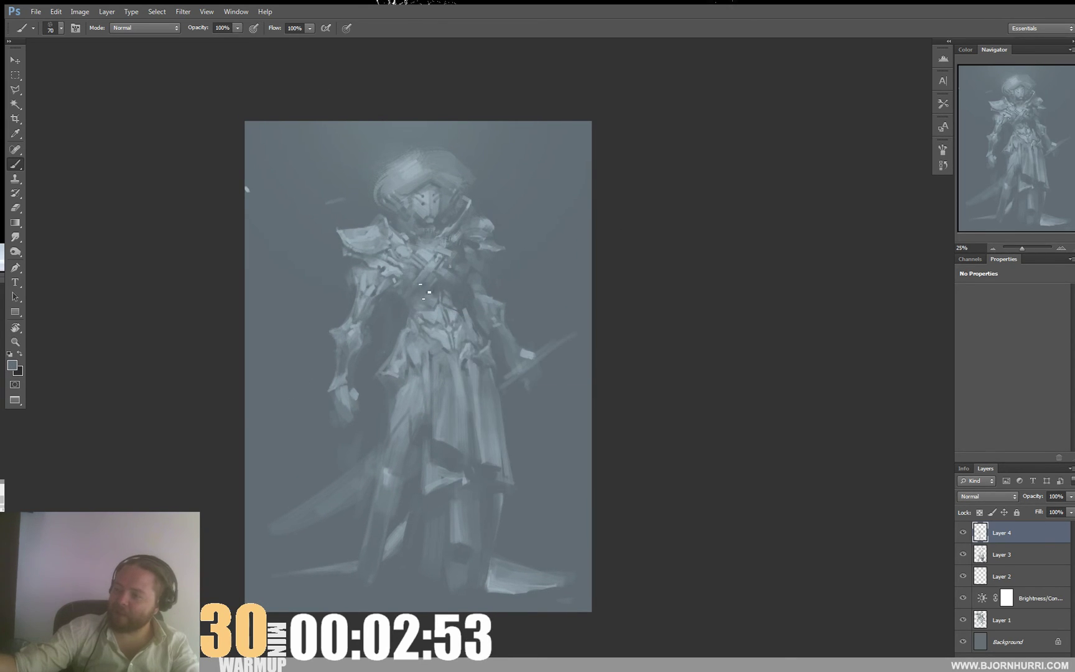
pyautogui.rightClick(453, 281)
pyautogui.write('57')
pyautogui.press('Return')
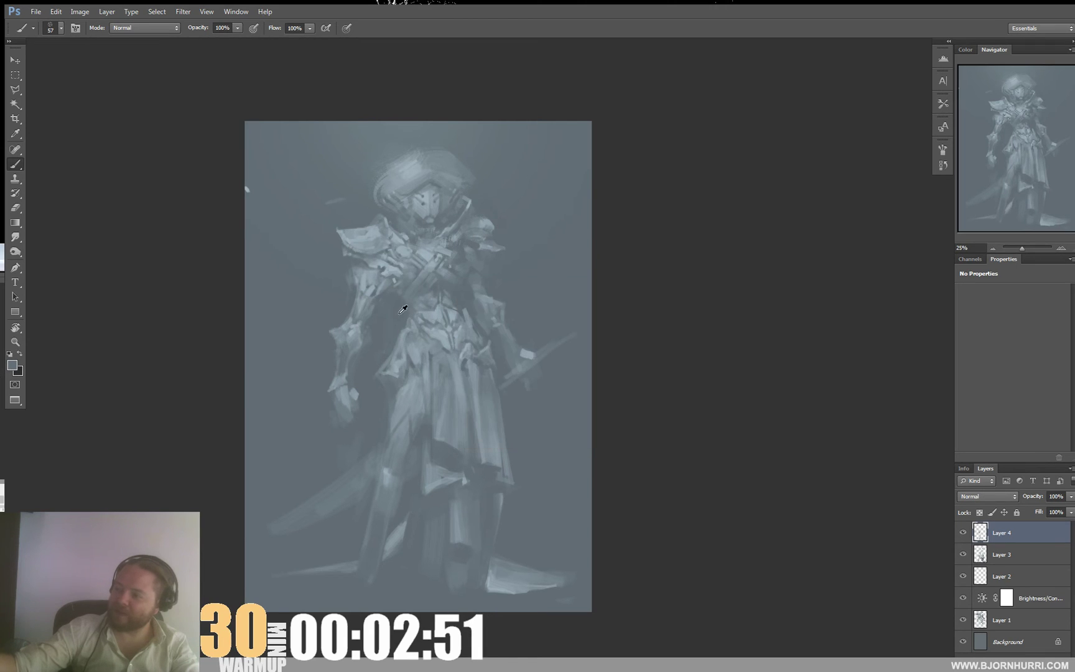
pyautogui.rightClick(457, 295)
pyautogui.write('32')
pyautogui.press('Return')
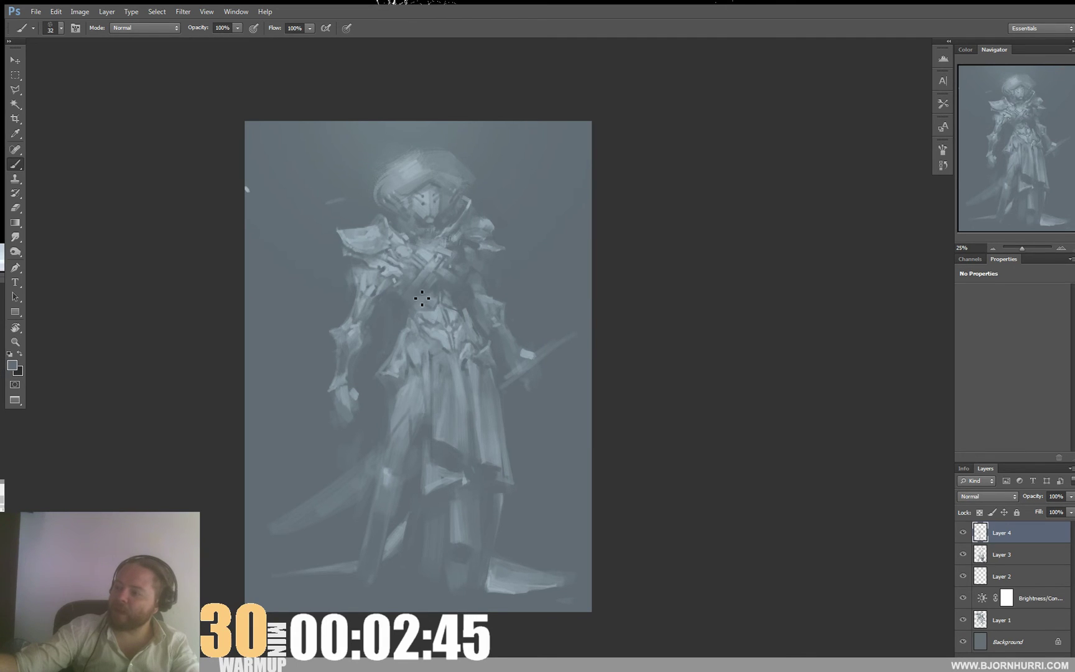
# Step: Rework the crossed chest straps and the side of the torso with a sampled light tone
pyautogui.moveTo(658, 258); pyautogui.dragTo(631, 279)
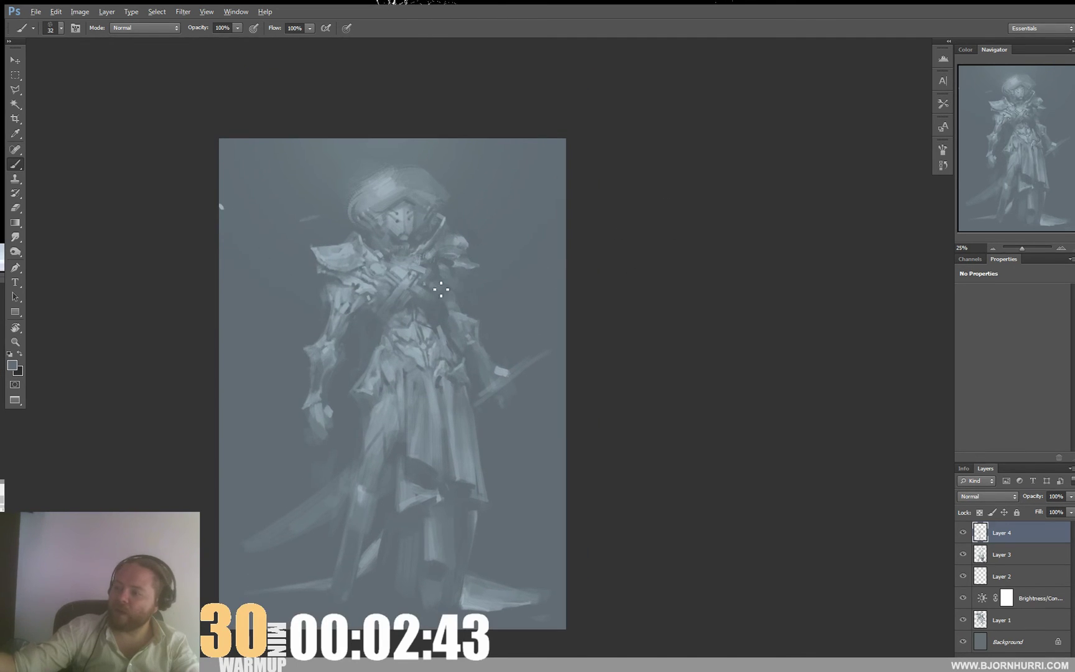
pyautogui.keyDown('alt'); pyautogui.click(406, 272); pyautogui.keyUp('alt')
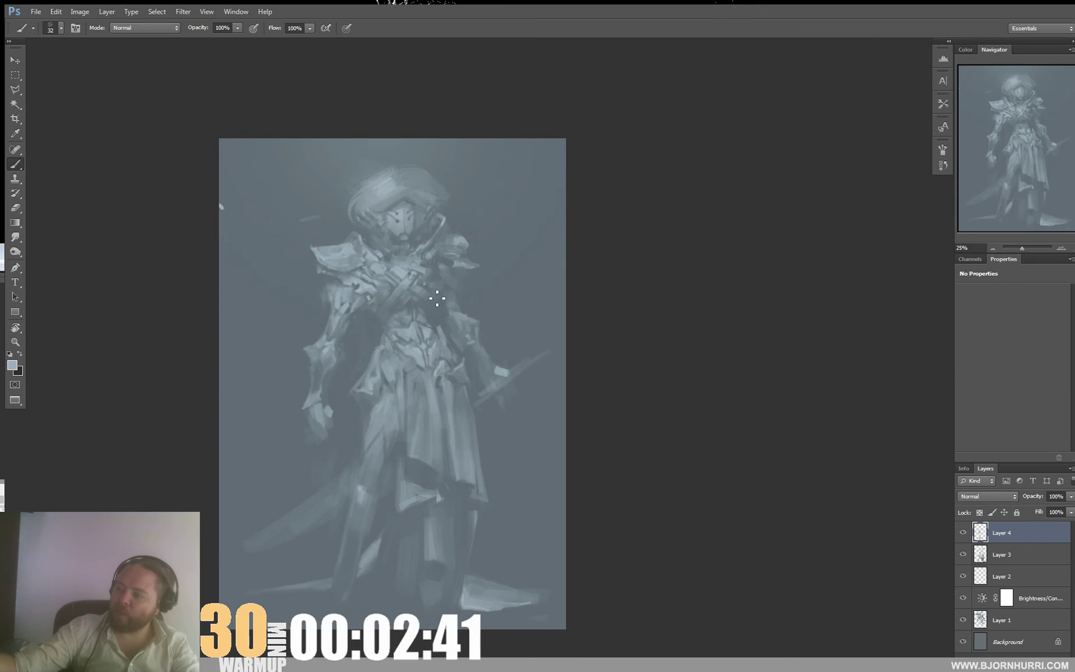
pyautogui.moveTo(423, 271); pyautogui.dragTo(552, 178)
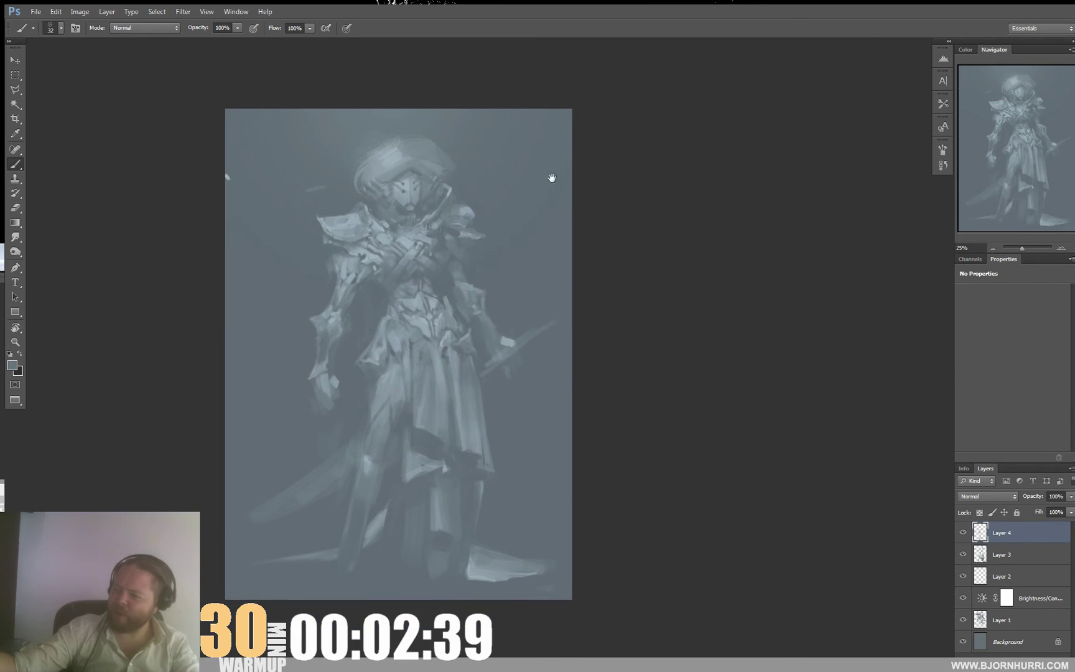
# Step: Rework the hip end of the belt armour beside the sword arm, using brush sizes of 55 px and 26 px
pyautogui.moveTo(532, 260); pyautogui.dragTo(530, 255)
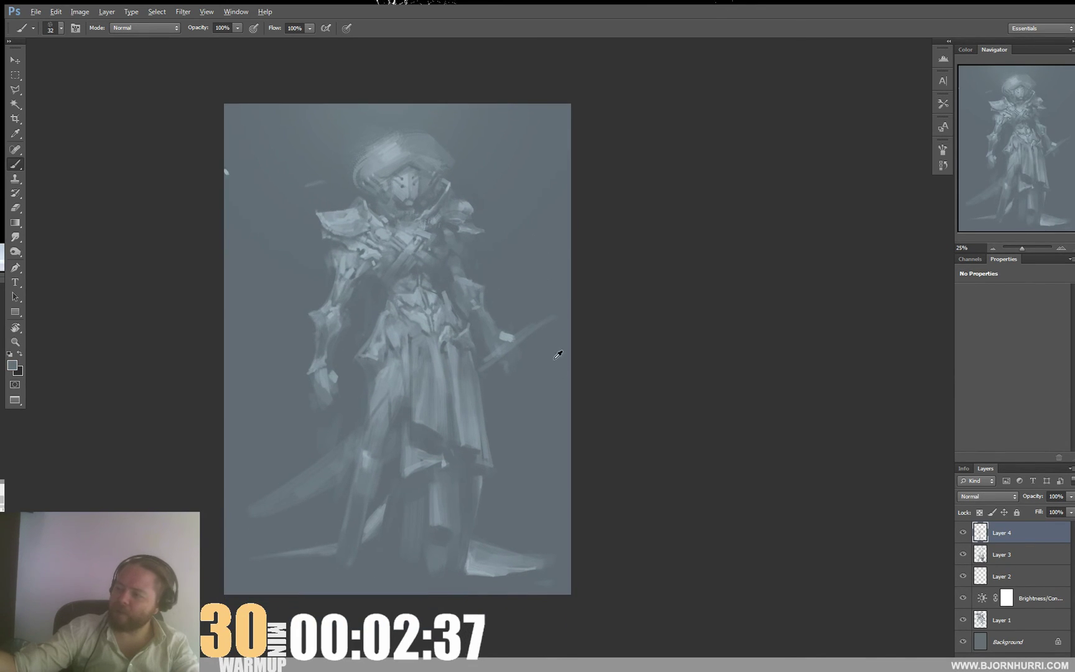
pyautogui.rightClick(465, 329)
pyautogui.moveTo(490, 355); pyautogui.dragTo(506, 355)
pyautogui.click(432, 340)
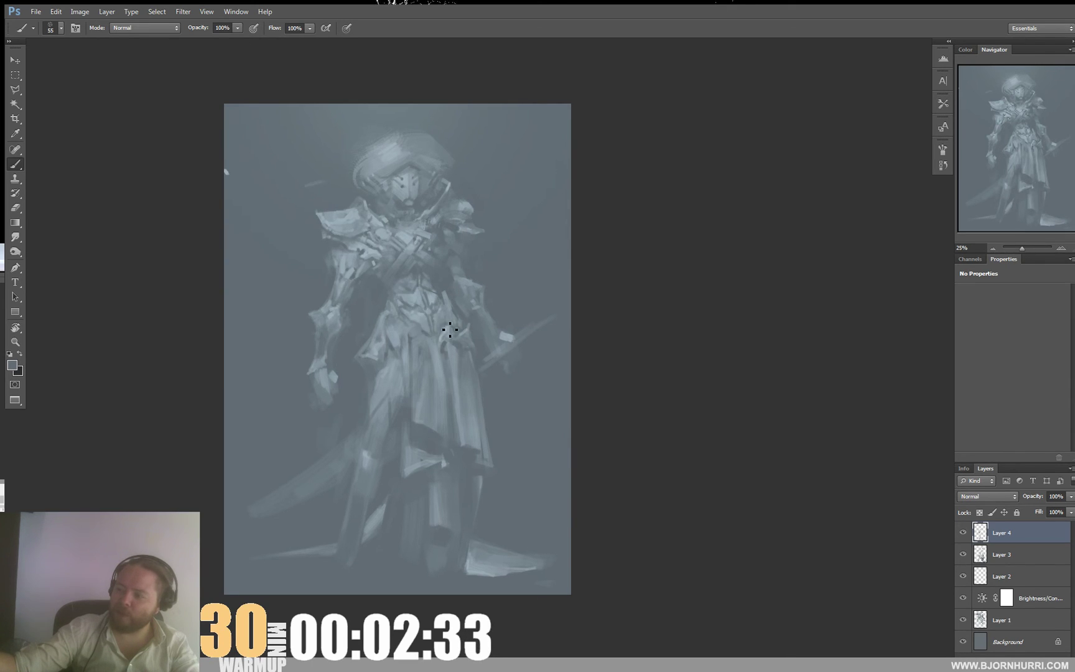
pyautogui.moveTo(483, 290); pyautogui.dragTo(487, 278)
pyautogui.rightClick(461, 337)
pyautogui.moveTo(499, 365); pyautogui.dragTo(485, 364)
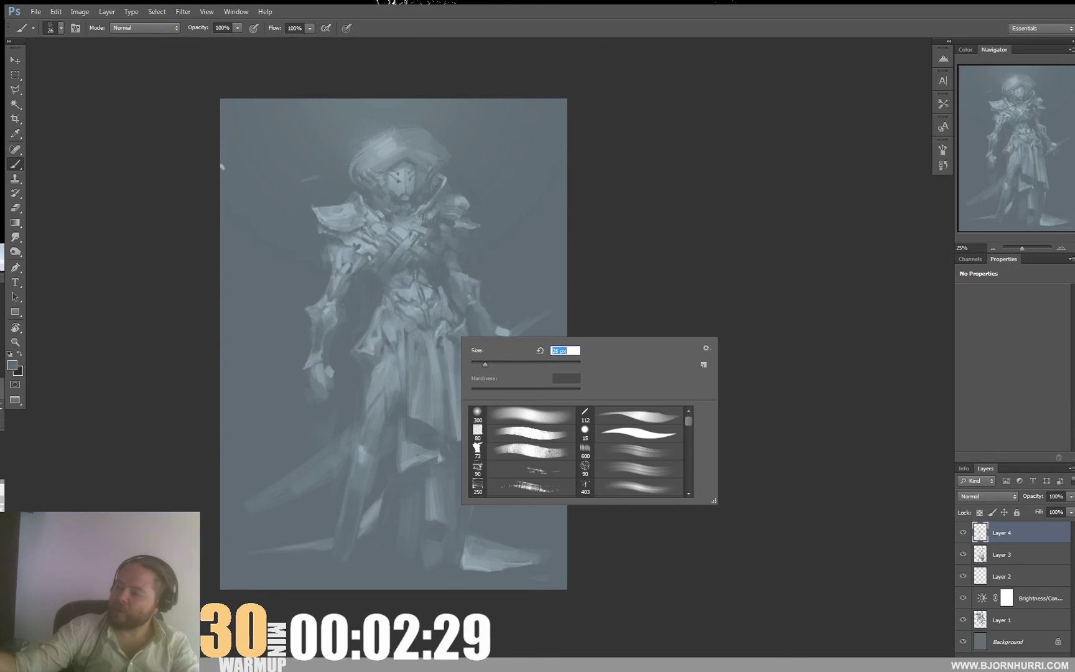
pyautogui.click(429, 337)
# Step: Refine the plates of the belt armour with a sampled tone and a 21 px brush
pyautogui.moveTo(572, 293); pyautogui.dragTo(600, 205)
pyautogui.moveTo(509, 278); pyautogui.dragTo(503, 339)
pyautogui.keyDown('alt'); pyautogui.click(444, 252); pyautogui.keyUp('alt')
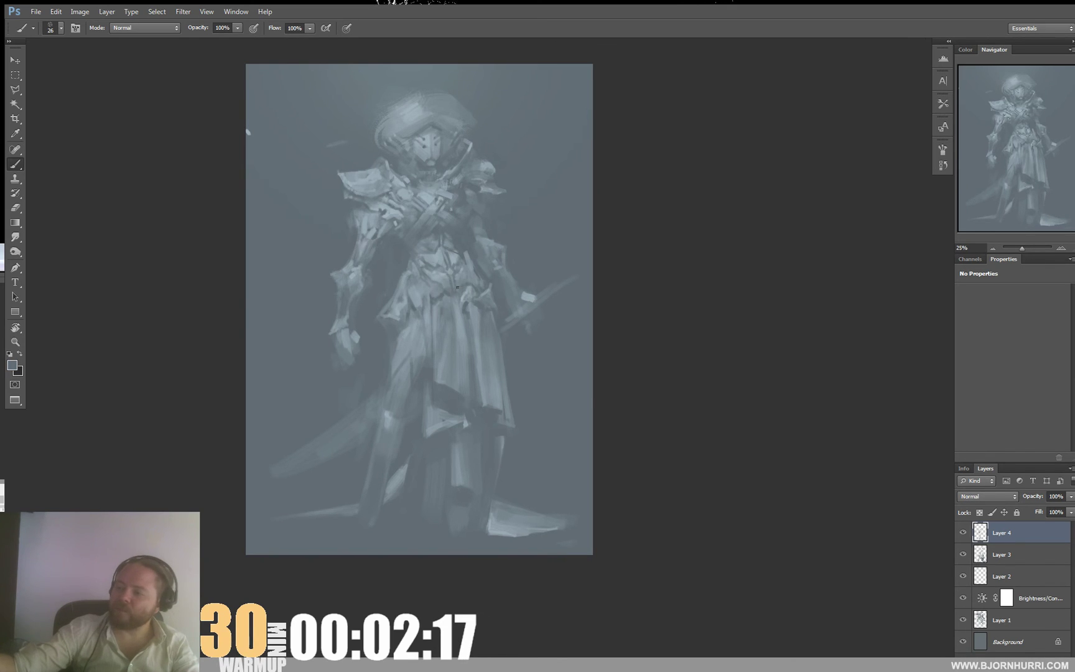
pyautogui.rightClick(454, 286)
pyautogui.click(479, 313)
pyautogui.click(433, 303)
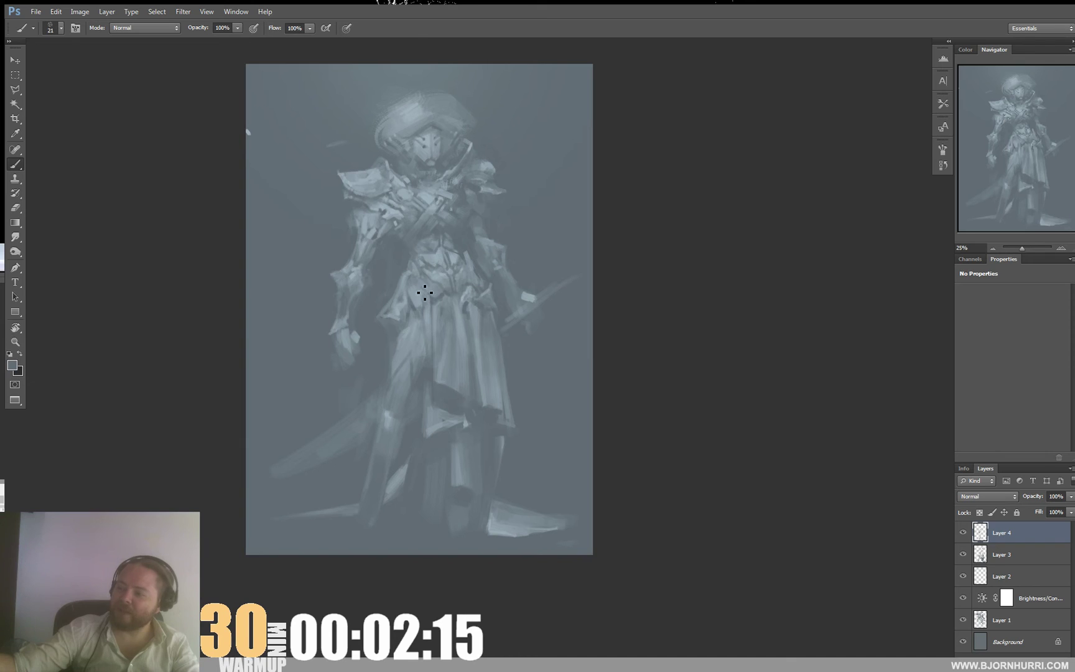
pyautogui.moveTo(558, 260); pyautogui.dragTo(550, 272)
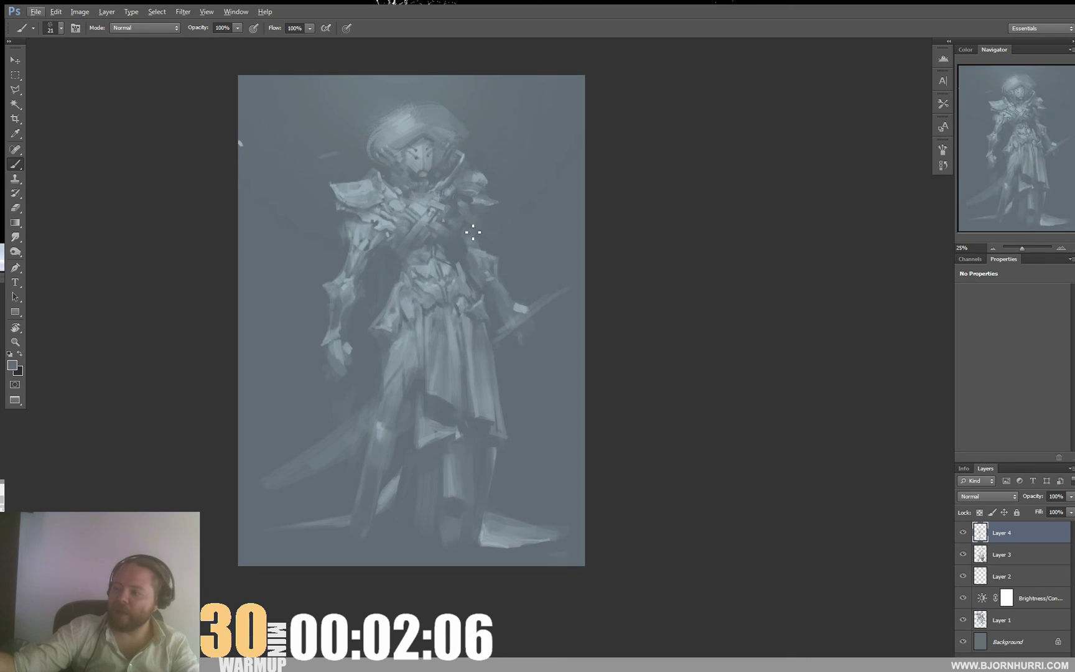
# Step: Define the belt armour's edge and the skirt folds below it with sampled light and dark tones
pyautogui.keyDown('alt'); pyautogui.click(241, 143); pyautogui.keyUp('alt')
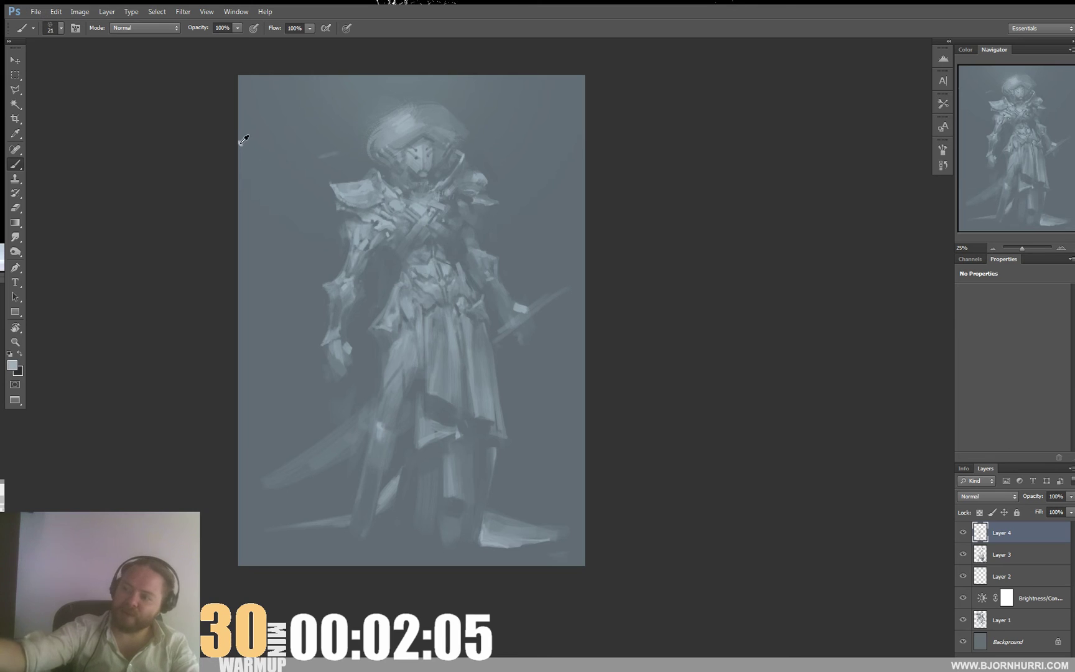
pyautogui.keyDown('alt'); pyautogui.click(471, 328); pyautogui.keyUp('alt')
pyautogui.moveTo(501, 288); pyautogui.dragTo(499, 274)
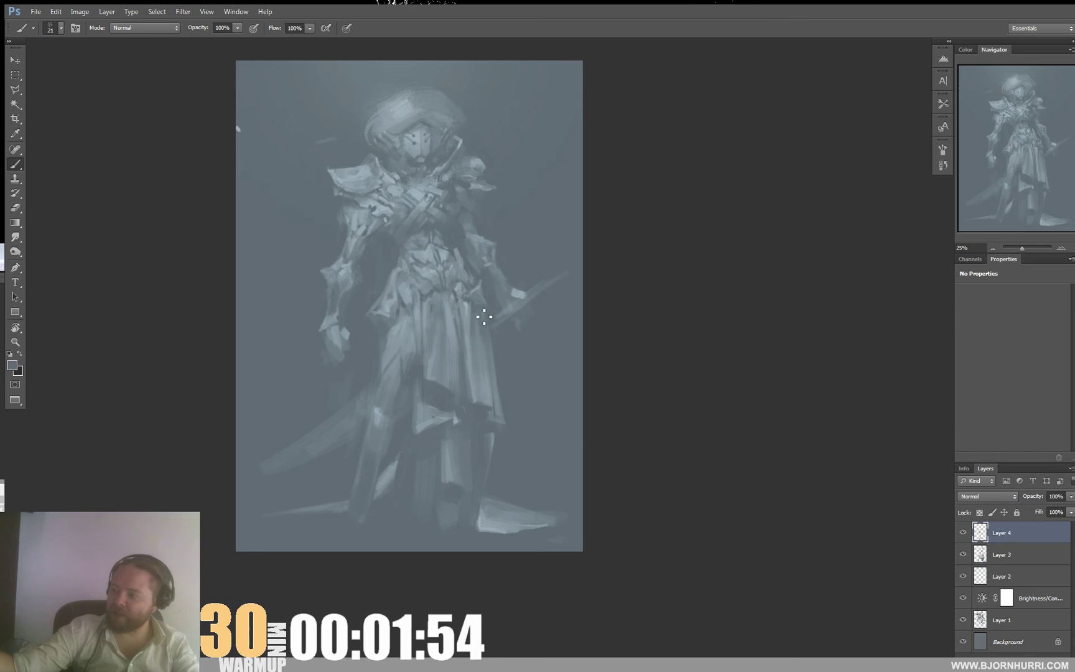
pyautogui.moveTo(590, 204)
pyautogui.mouseDown()
pyautogui.moveTo(590, 157)
pyautogui.moveTo(580, 162)
pyautogui.mouseUp()
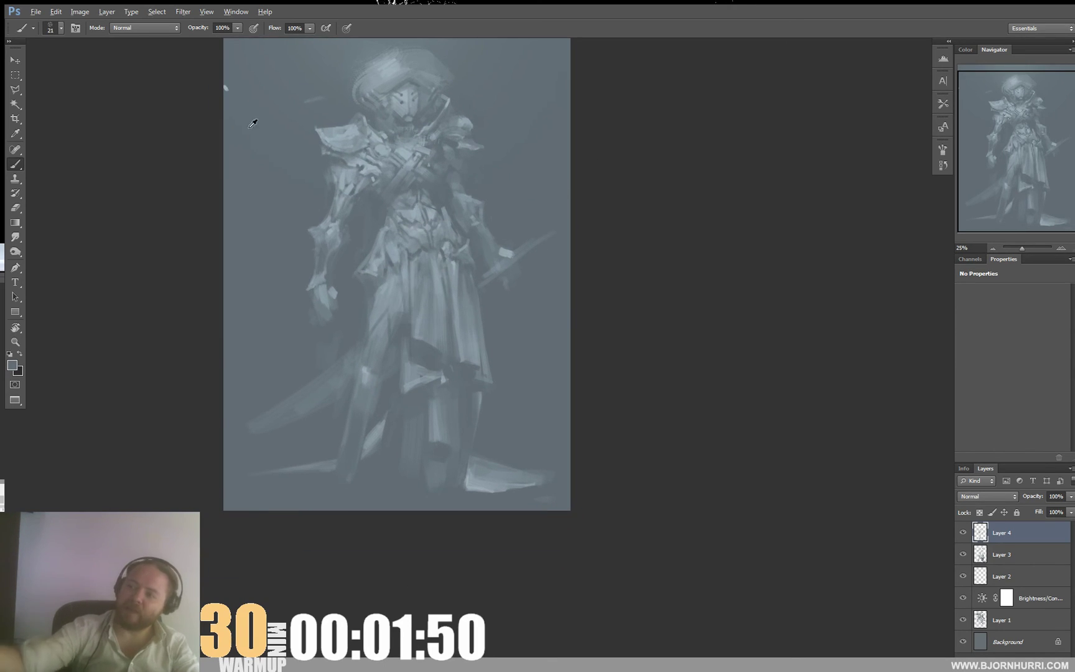
# Step: Brighten the upper thigh and hip plate on the empty-handed side with the light tone, and cut in their outer edge
pyautogui.moveTo(223, 85); pyautogui.dragTo(244, 88)
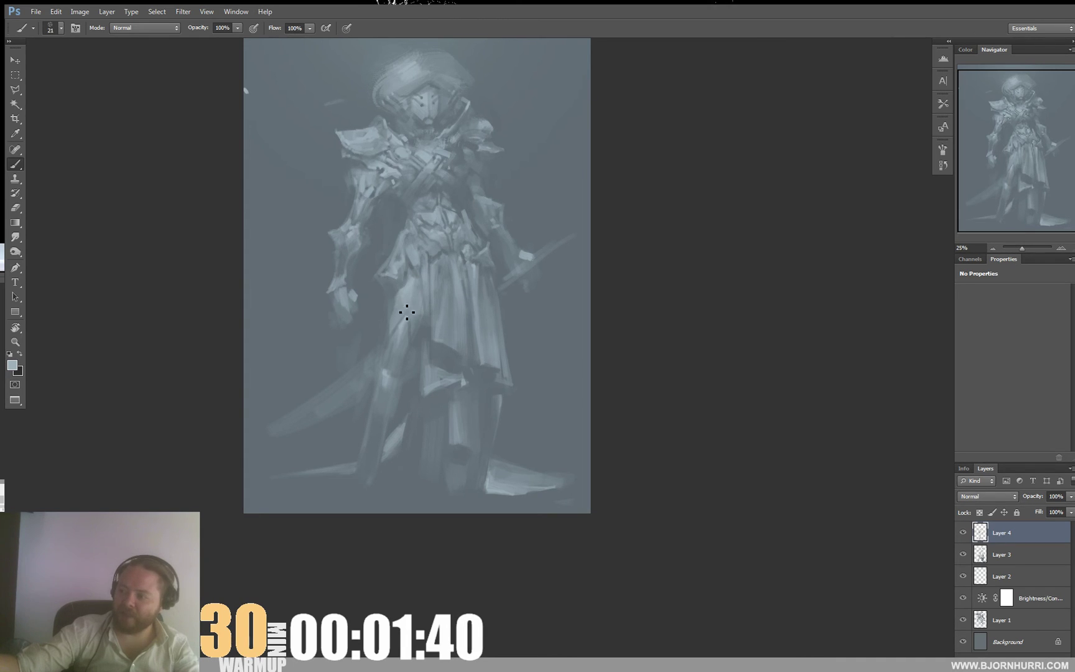
pyautogui.moveTo(514, 266)
pyautogui.mouseDown()
pyautogui.moveTo(497, 311)
pyautogui.moveTo(488, 280)
pyautogui.mouseUp()
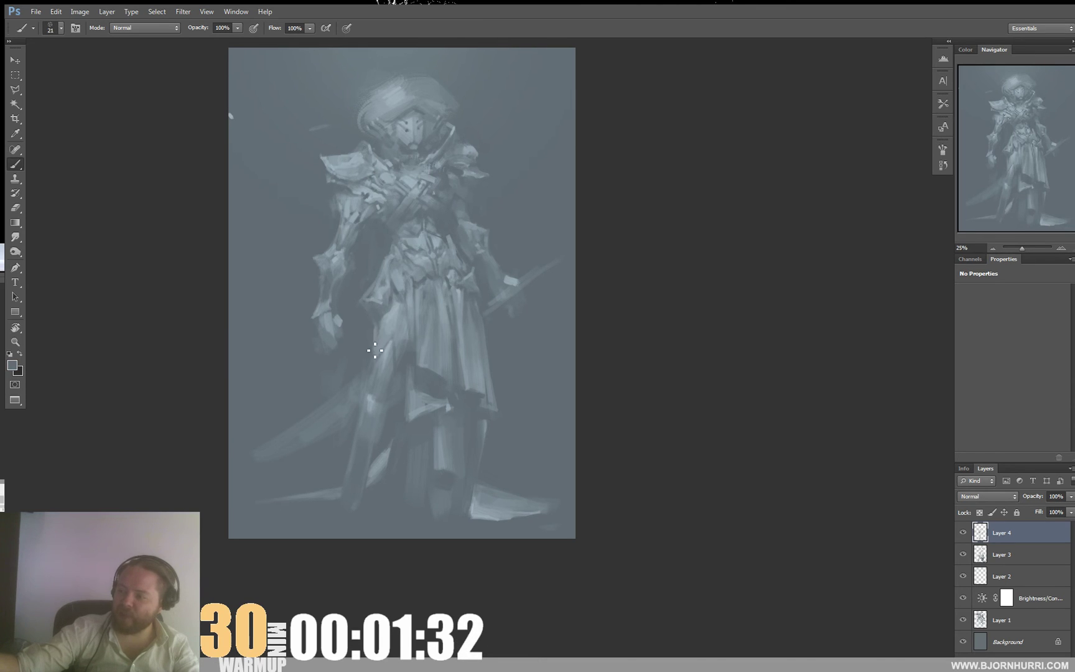
pyautogui.moveTo(377, 348); pyautogui.dragTo(487, 252)
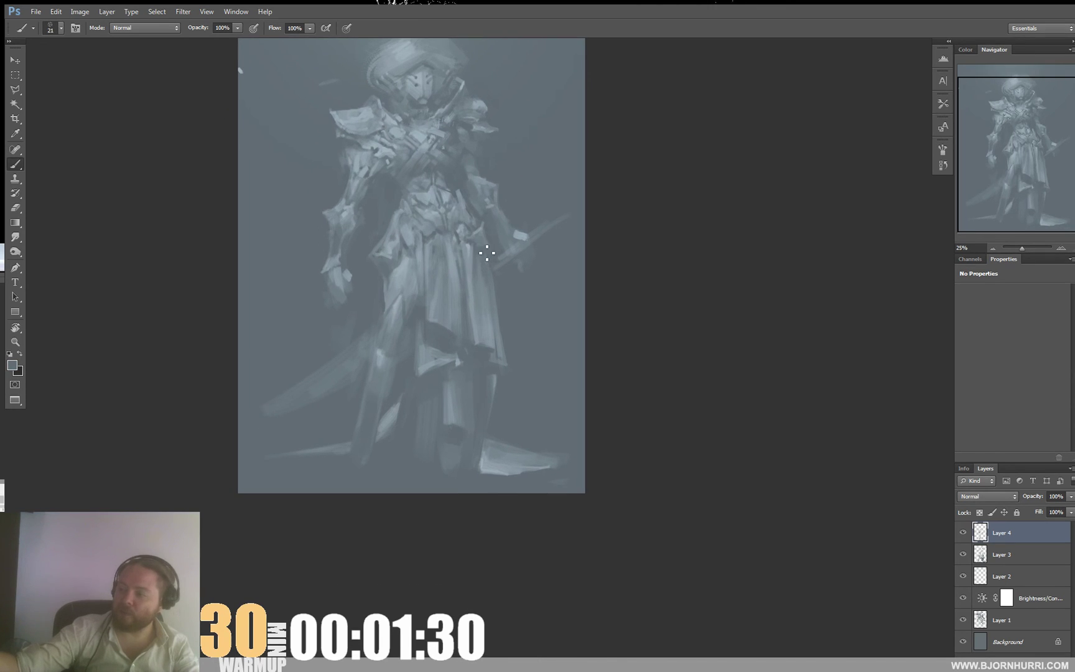
# Step: Shape the shadows around the hip plate and upper thigh on the empty-handed side, using brush sizes of 35 px, 27 px and 17 px
pyautogui.rightClick(415, 314)
pyautogui.moveTo(429, 339); pyautogui.dragTo(443, 339)
pyautogui.press('Return')
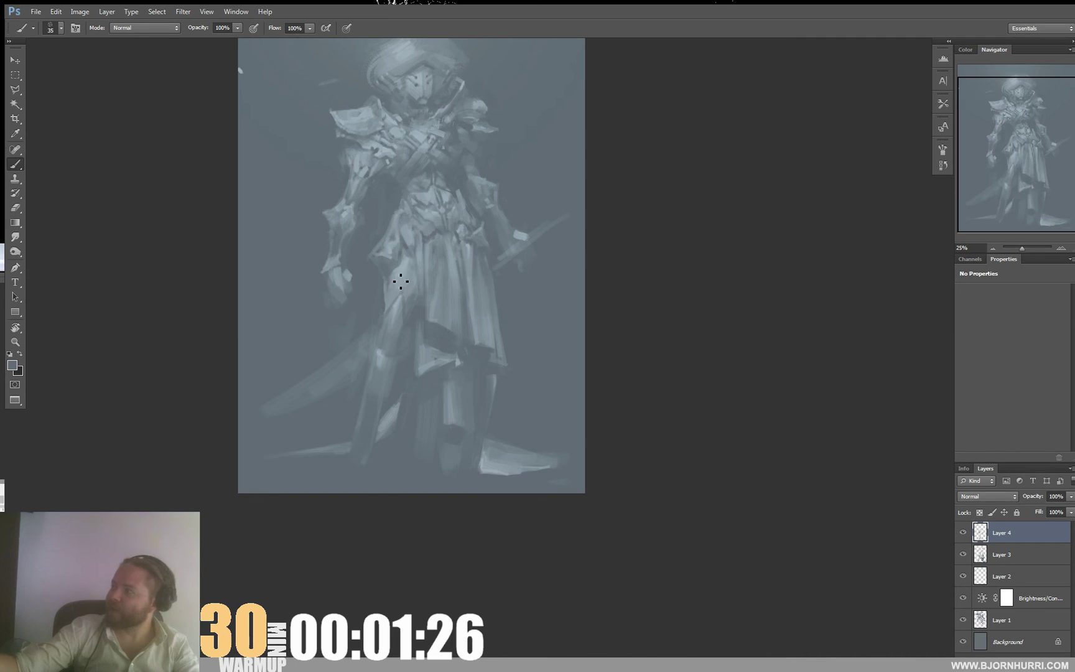
pyautogui.moveTo(438, 239); pyautogui.dragTo(429, 272)
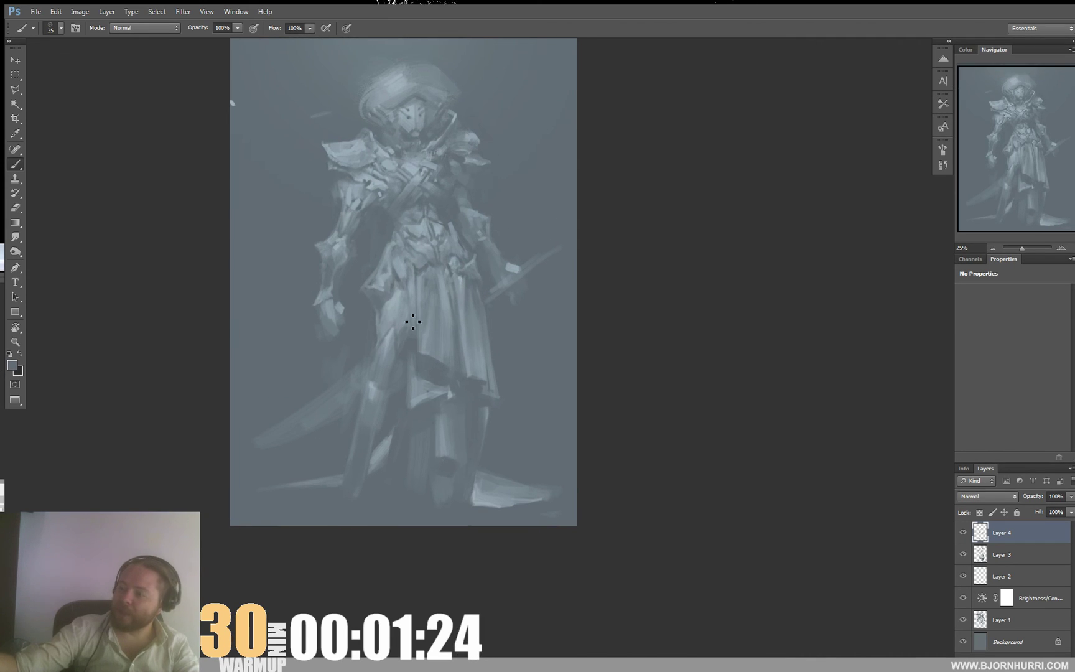
pyautogui.rightClick(413, 316)
pyautogui.doubleClick(515, 327)
pyautogui.write('27')
pyautogui.press('Return')
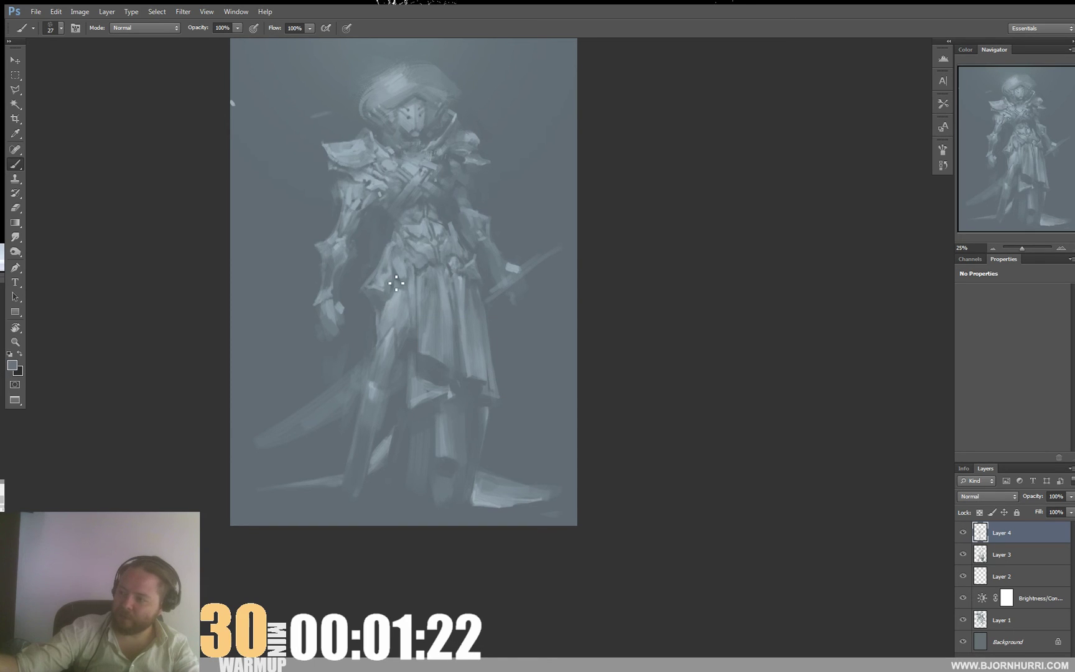
pyautogui.rightClick(390, 305)
pyautogui.write('17')
pyautogui.press('Return')
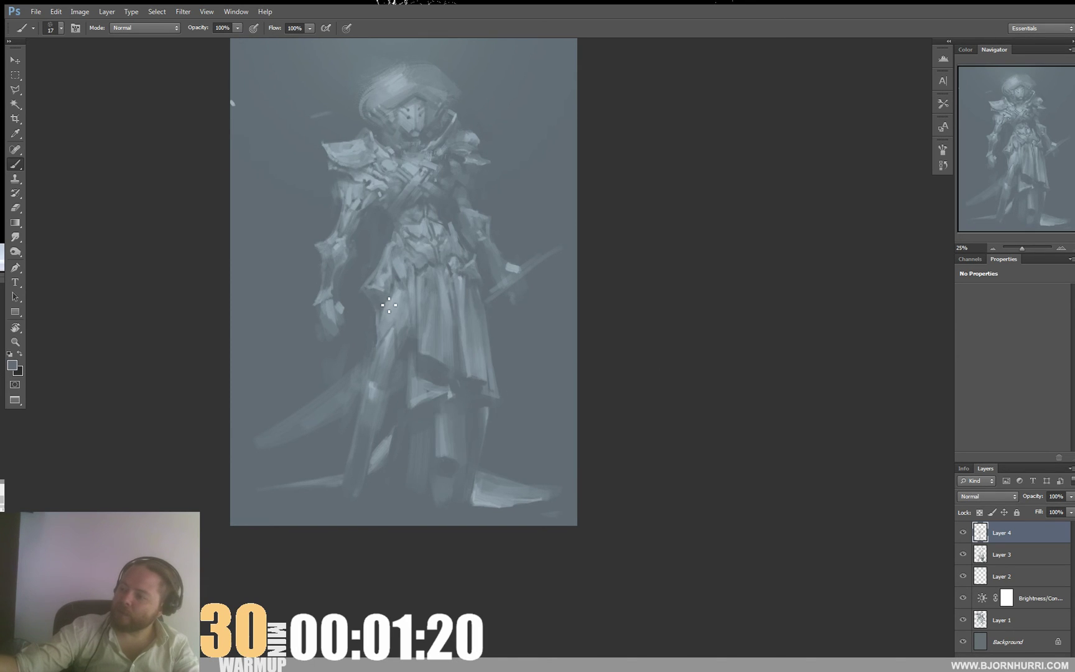
pyautogui.moveTo(389, 306); pyautogui.dragTo(358, 381)
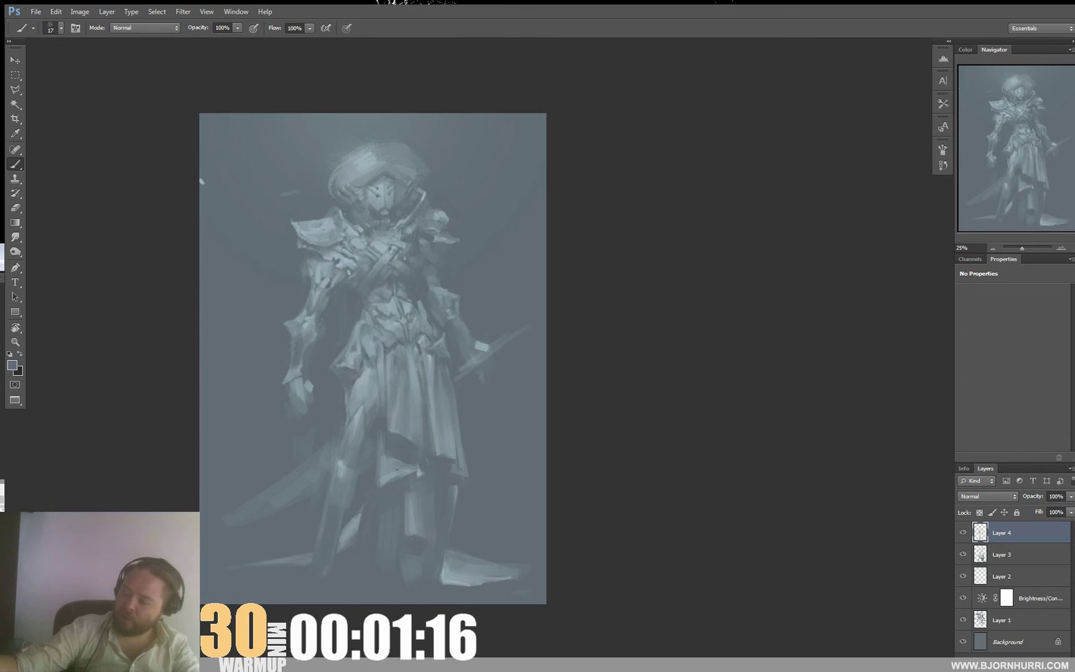
# Step: Sharpen the hip plate and waist armour above the skirt with a sampled light tone and a sampled background tone
pyautogui.keyDown('alt'); pyautogui.click(206, 180); pyautogui.keyUp('alt')
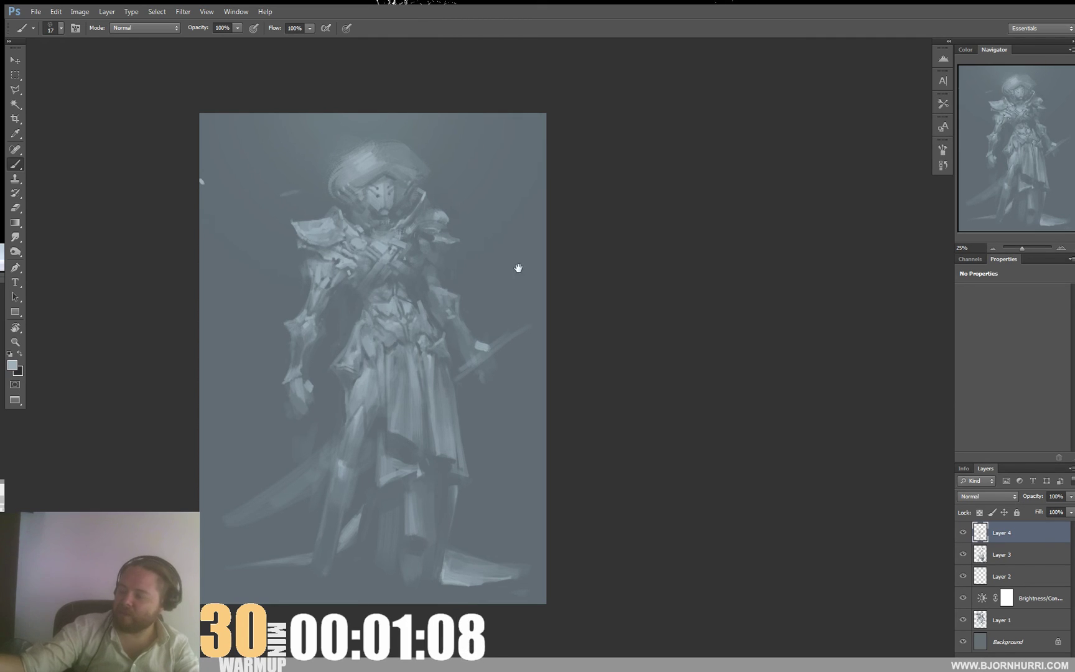
pyautogui.moveTo(519, 269); pyautogui.dragTo(524, 236)
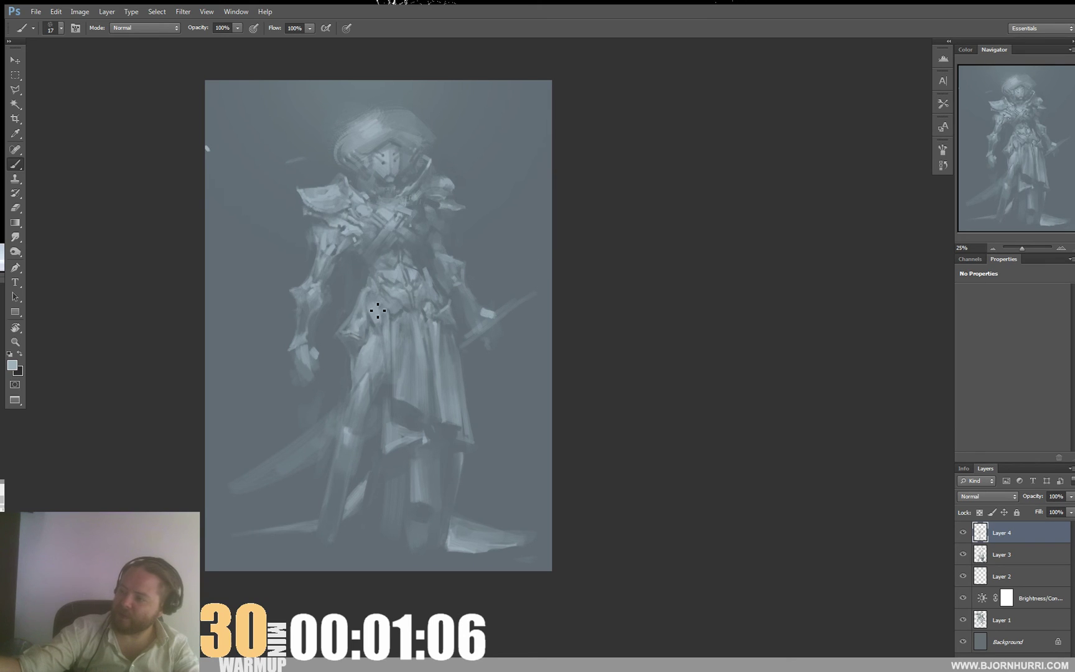
pyautogui.moveTo(567, 268); pyautogui.dragTo(548, 299)
pyautogui.moveTo(657, 288); pyautogui.dragTo(668, 237)
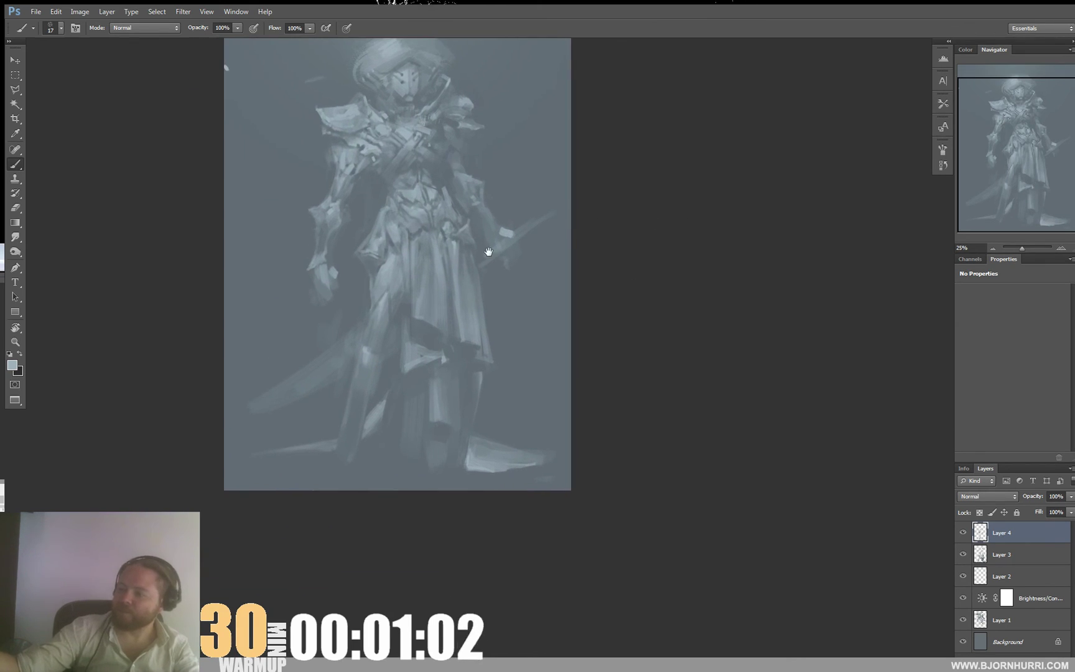
pyautogui.moveTo(506, 259); pyautogui.dragTo(531, 286)
pyautogui.keyDown('alt'); pyautogui.click(585, 432); pyautogui.keyUp('alt')
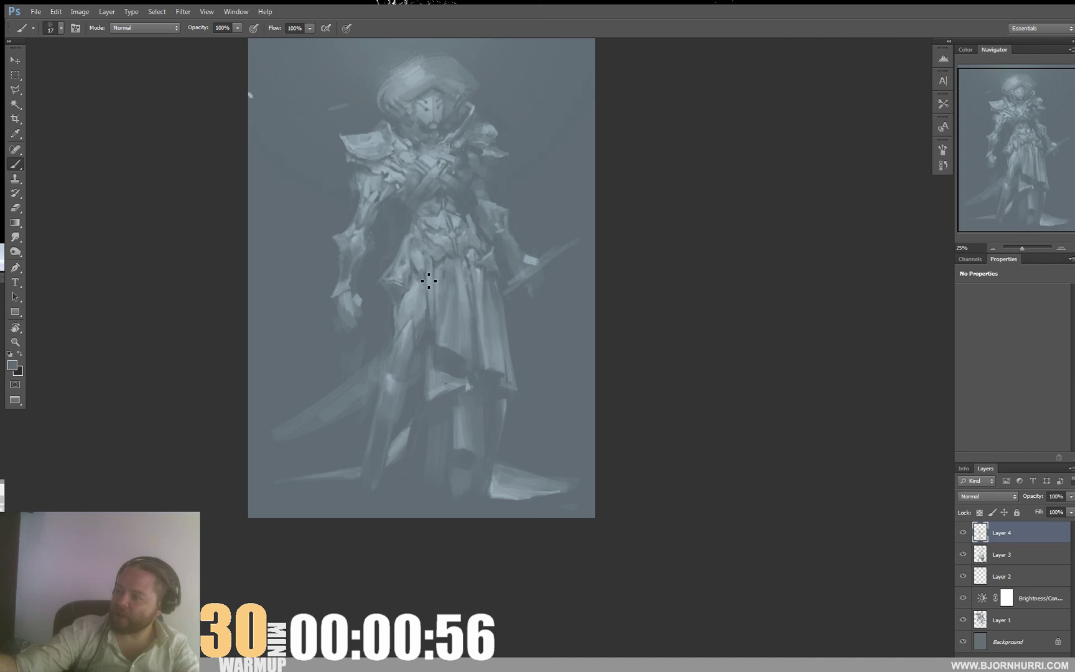
pyautogui.moveTo(542, 233); pyautogui.dragTo(526, 278)
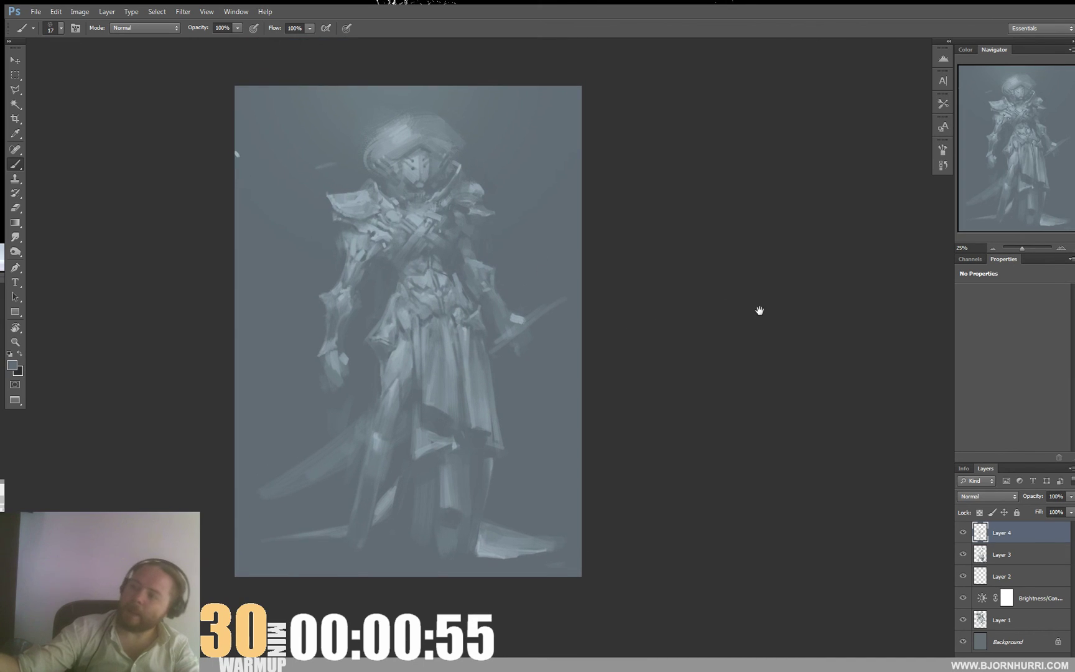
pyautogui.moveTo(759, 310); pyautogui.dragTo(772, 275)
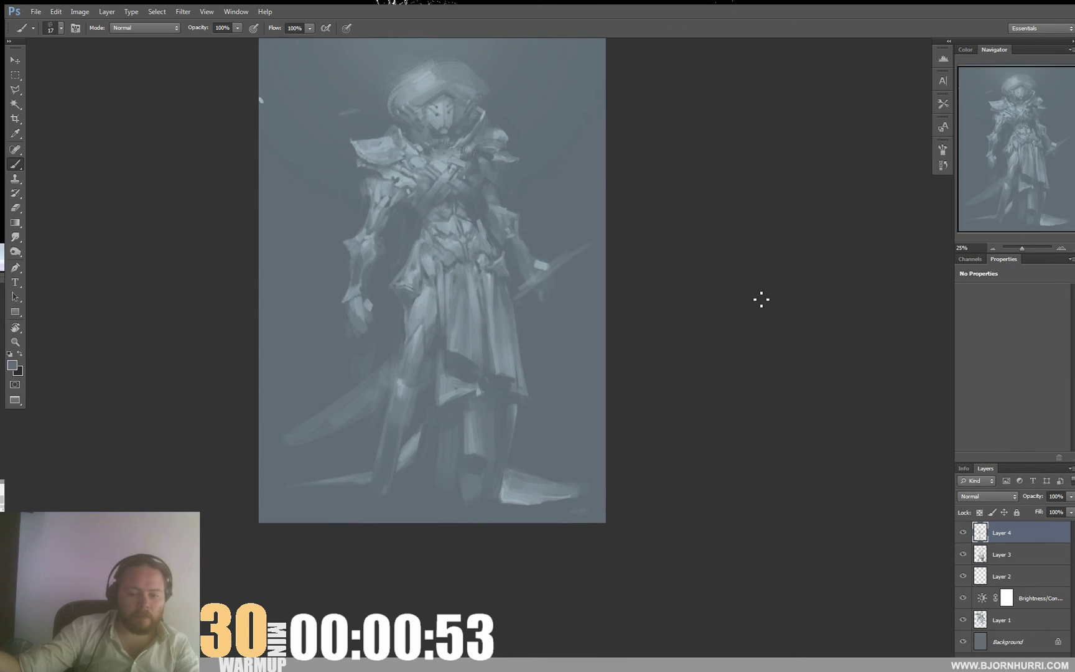
pyautogui.moveTo(711, 305)
pyautogui.mouseDown()
pyautogui.moveTo(706, 359)
pyautogui.moveTo(712, 337)
pyautogui.mouseUp()
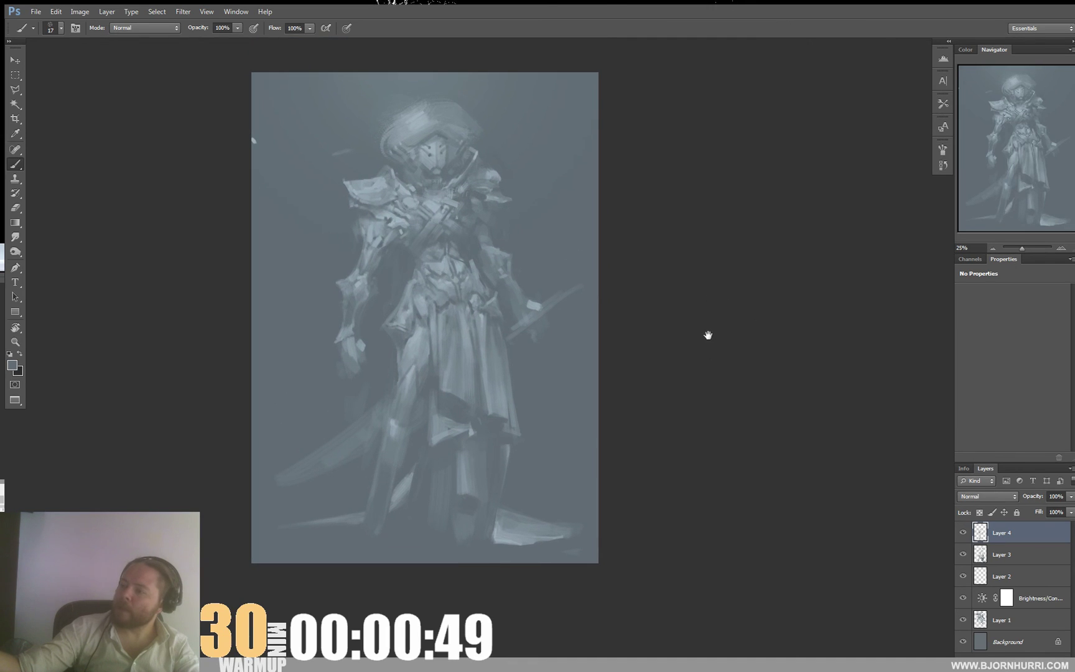
# Step: Touch up the shoulder armour with the light tone, and clean up the sword-side shoulder and headgear outline with a 42 px brush
pyautogui.keyDown('alt'); pyautogui.click(255, 140); pyautogui.keyUp('alt')
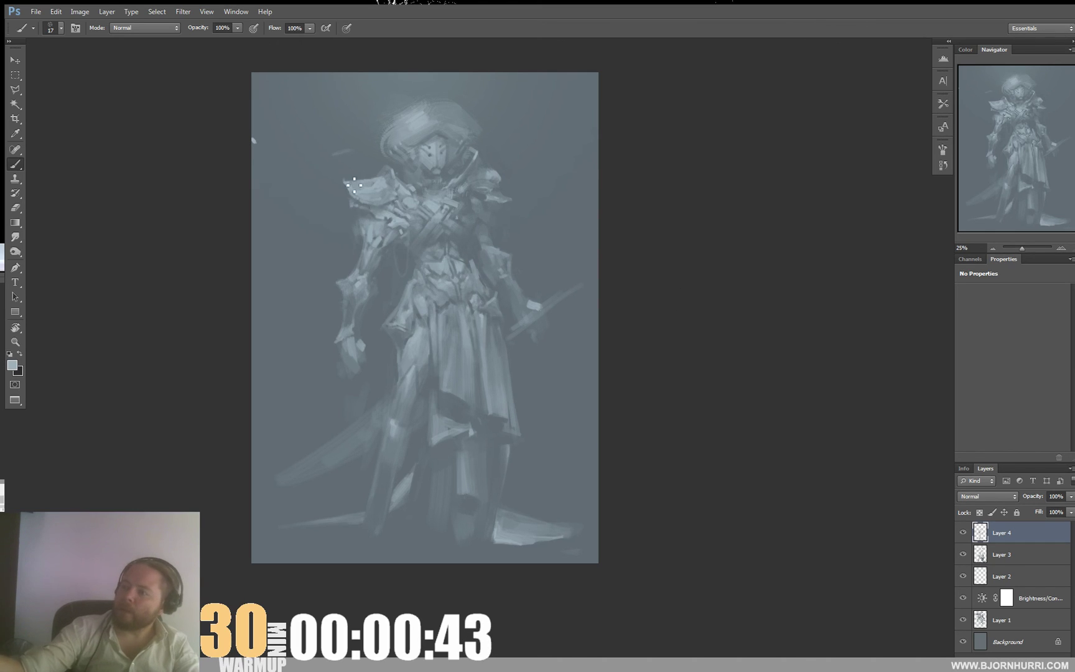
pyautogui.moveTo(616, 213); pyautogui.dragTo(591, 273)
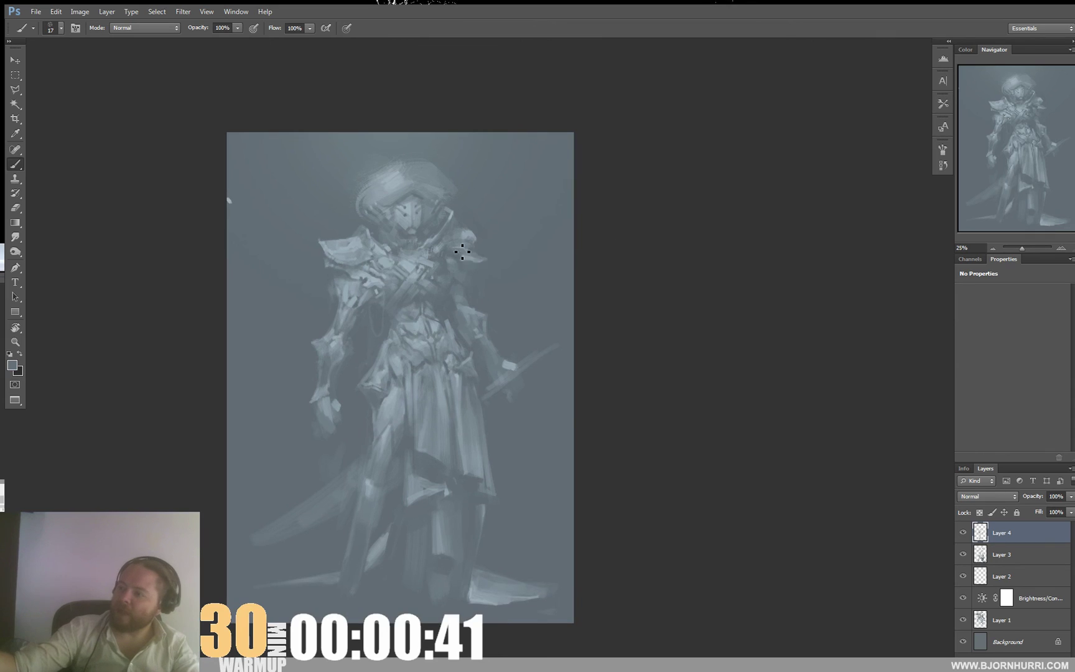
pyautogui.rightClick(463, 247)
pyautogui.moveTo(480, 274); pyautogui.dragTo(484, 274)
pyautogui.click(453, 153)
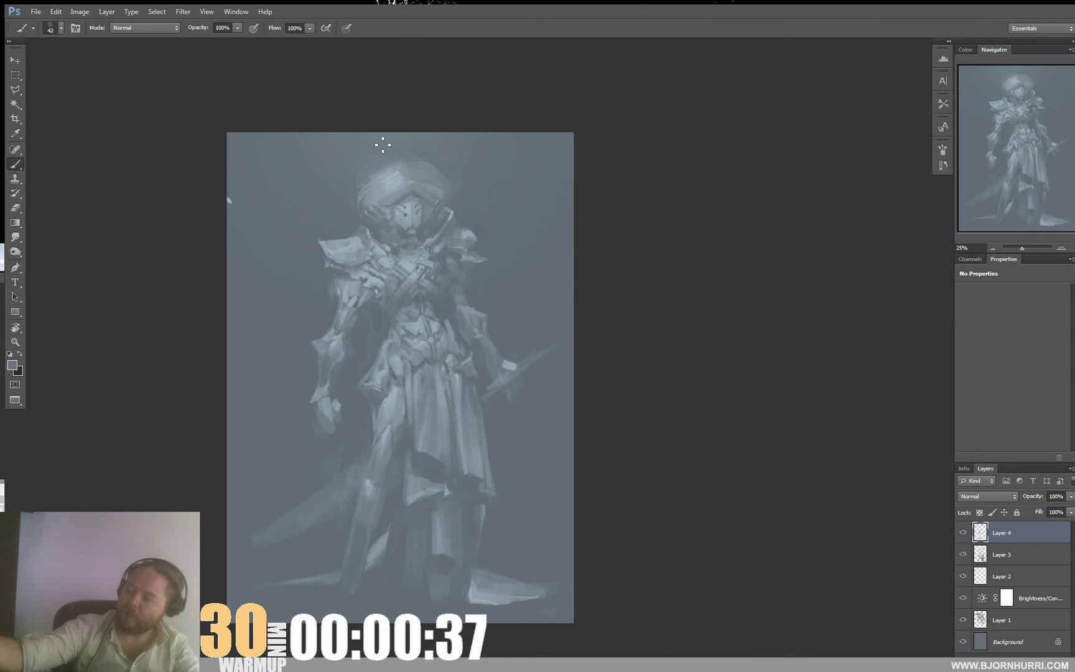
# Step: Lighten the sword grip projecting above the hand and clean up its edges with the sampled background tone
pyautogui.keyDown('alt'); pyautogui.click(230, 198); pyautogui.keyUp('alt')
pyautogui.moveTo(574, 286); pyautogui.dragTo(580, 264)
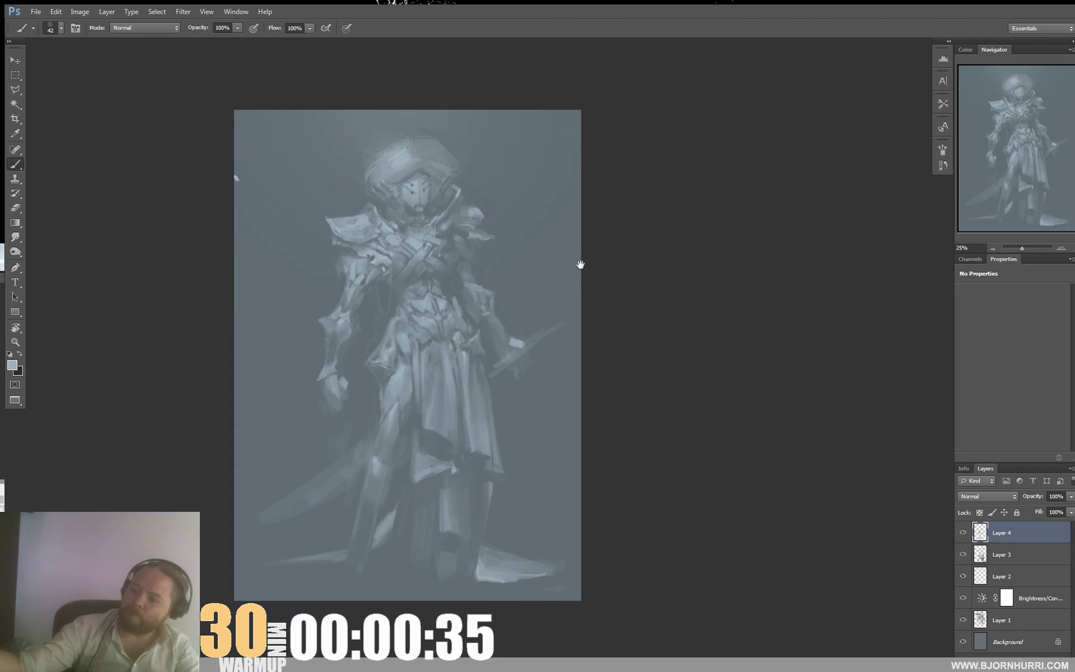
pyautogui.keyDown('alt'); pyautogui.click(536, 342); pyautogui.keyUp('alt')
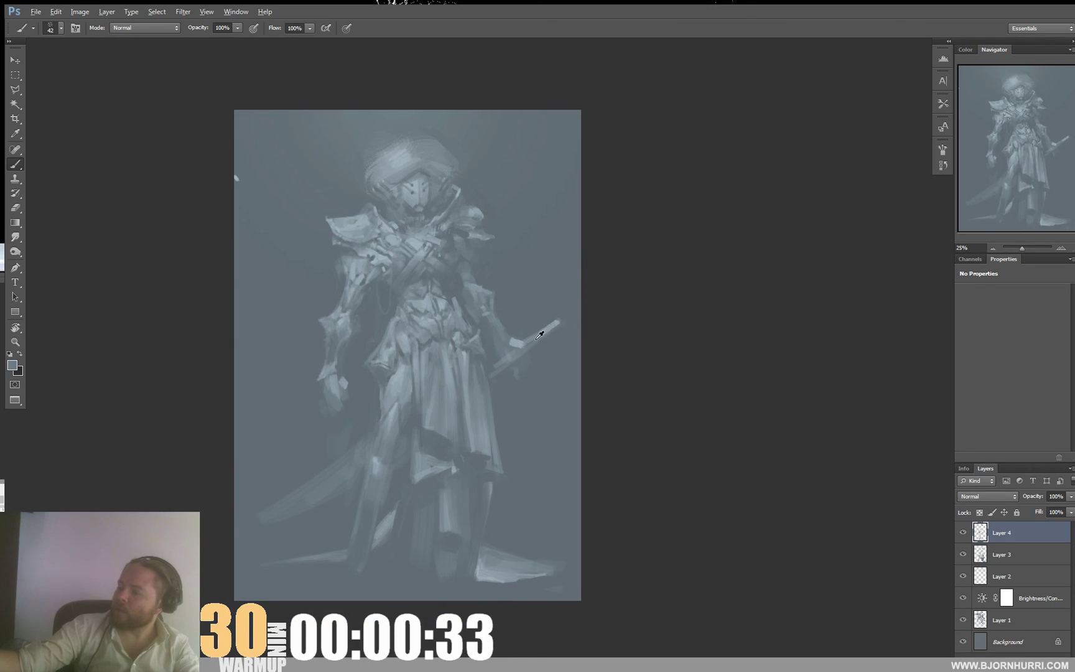
pyautogui.moveTo(556, 326); pyautogui.dragTo(520, 352)
pyautogui.keyDown('alt'); pyautogui.click(534, 357); pyautogui.keyUp('alt')
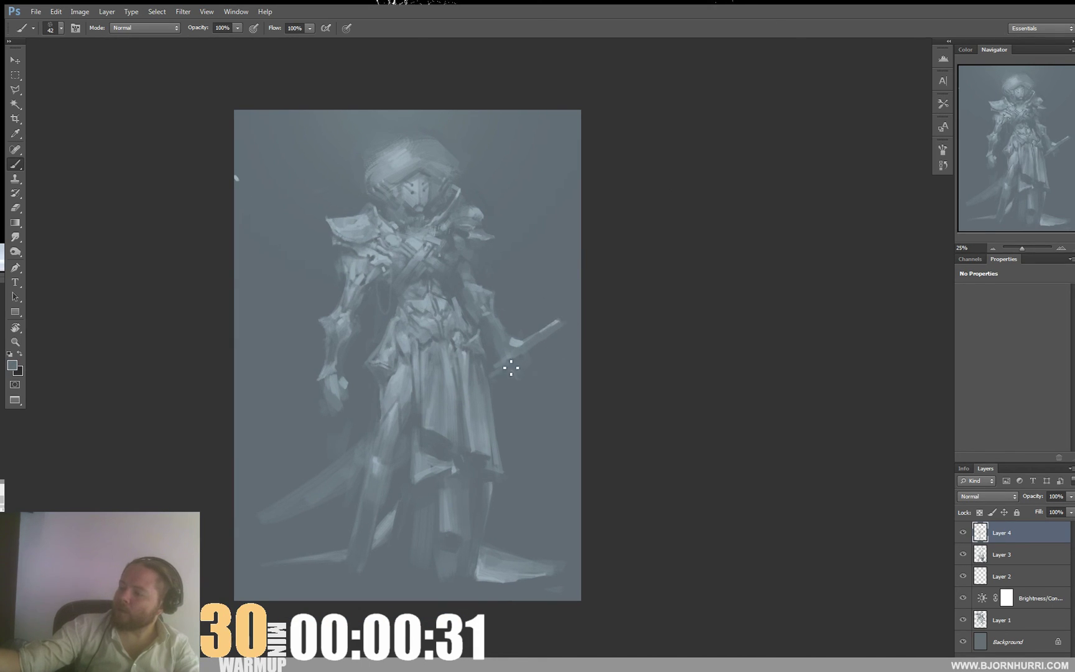
# Step: Paint a thin crossguard bar slanting down from the sword hand and trim it with sampled tones
pyautogui.click(532, 402)
pyautogui.keyDown('alt'); pyautogui.click(538, 411); pyautogui.keyUp('alt')
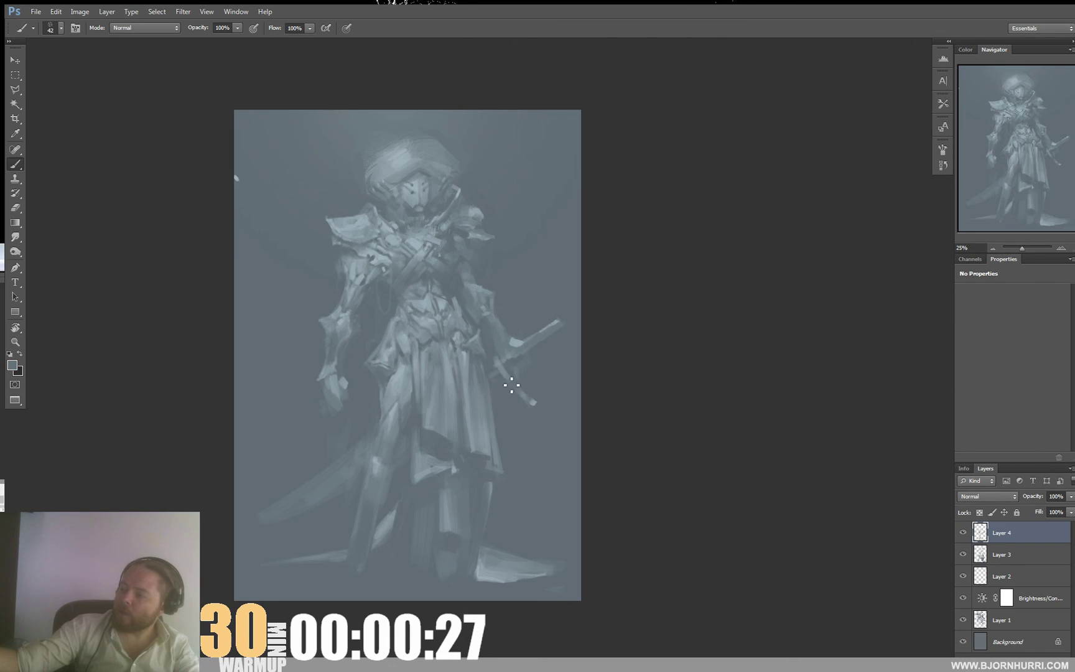
pyautogui.keyDown('alt'); pyautogui.click(525, 338); pyautogui.keyUp('alt')
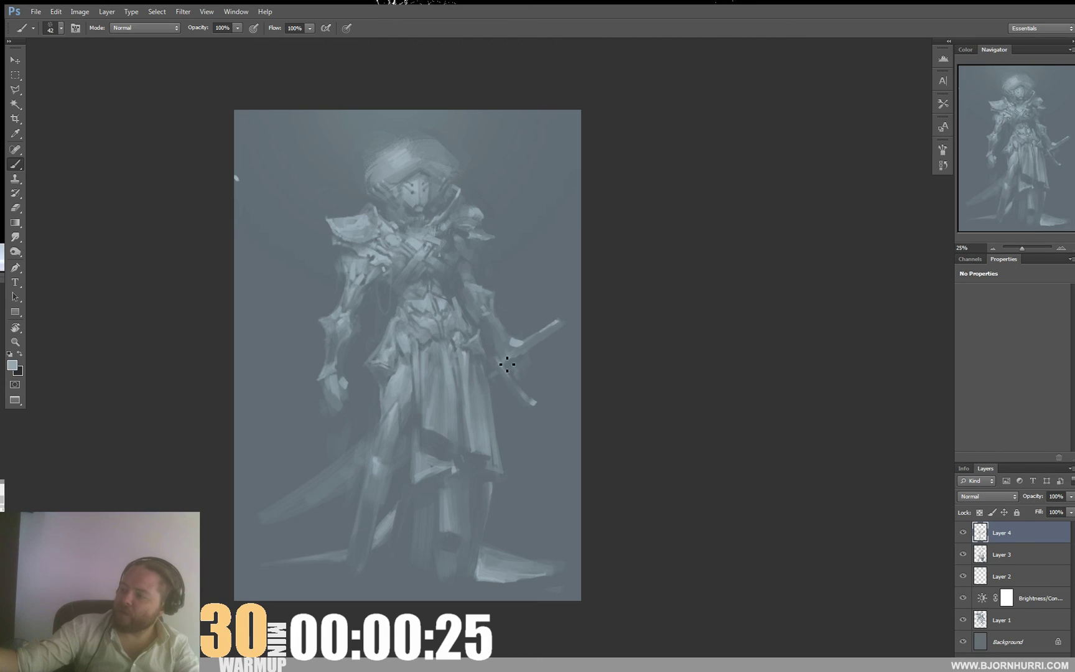
# Step: Paint a light edge along the sword blade behind the leg, out to its tip
pyautogui.scroll(-3, 506, 362)
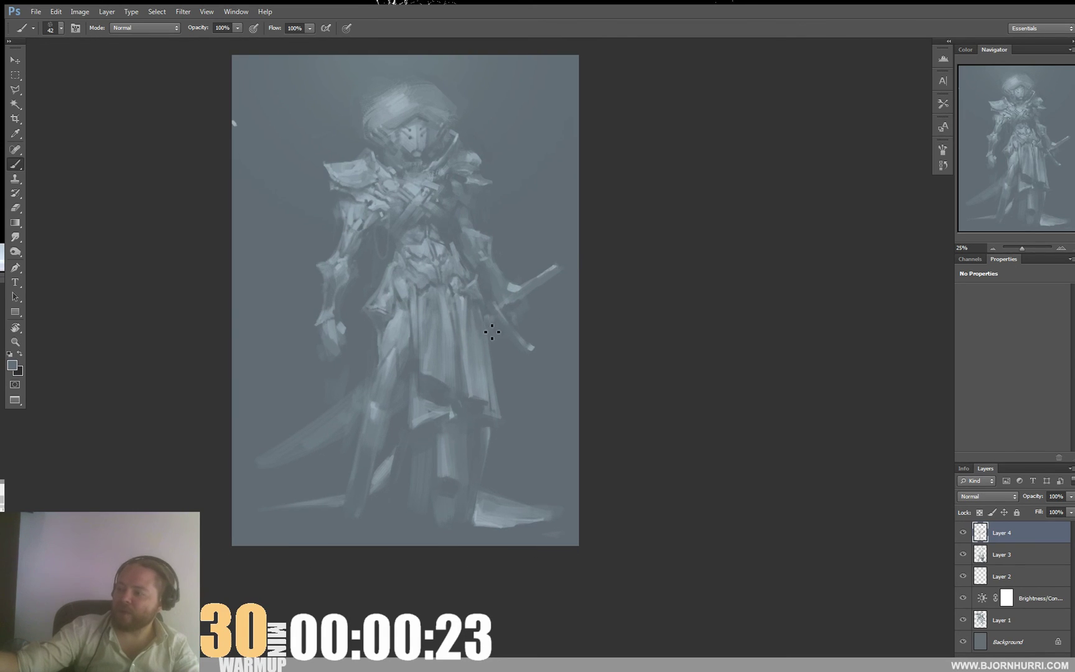
pyautogui.moveTo(360, 391)
pyautogui.mouseDown()
pyautogui.moveTo(275, 456)
pyautogui.moveTo(296, 439)
pyautogui.mouseUp()
pyautogui.keyDown('alt'); pyautogui.click(284, 453); pyautogui.keyUp('alt')
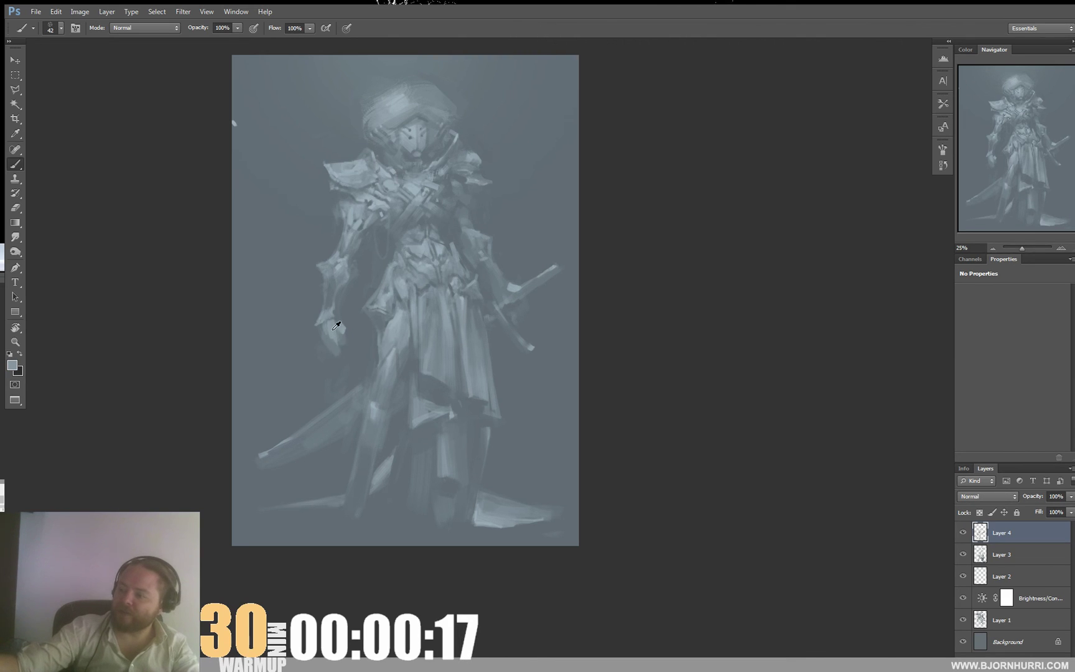
# Step: Define the fingers of the empty hand with a 26 px brush, trimming the shape with the sampled background tone
pyautogui.rightClick(358, 350)
pyautogui.write('26')
pyautogui.press('Return')
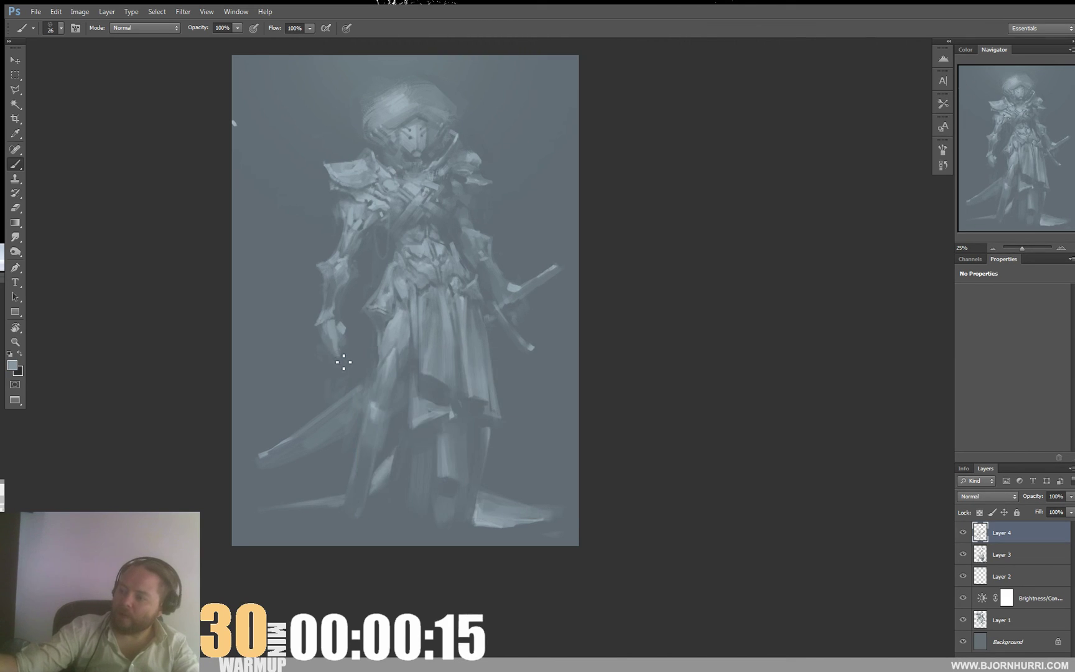
pyautogui.keyDown('alt'); pyautogui.click(353, 338); pyautogui.keyUp('alt')
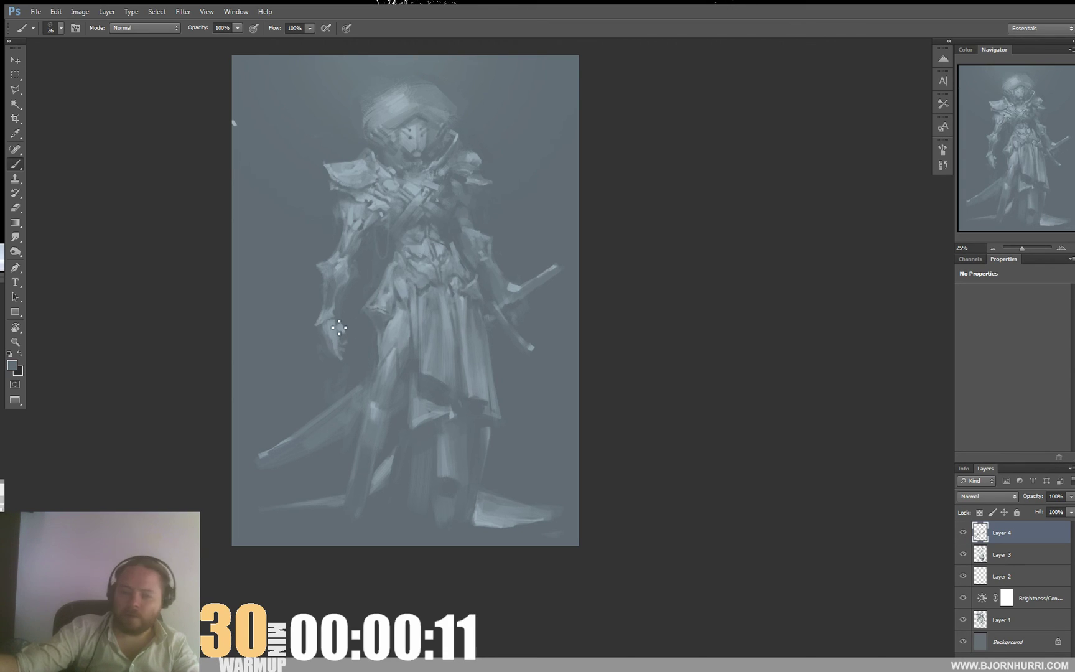
pyautogui.moveTo(549, 253); pyautogui.dragTo(560, 278)
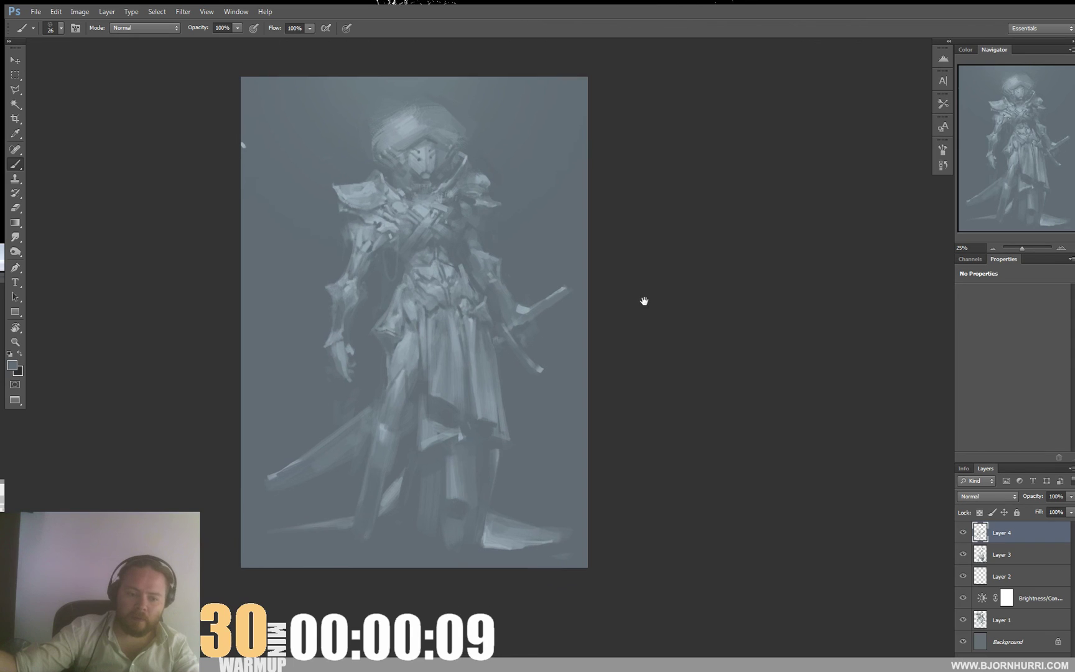
pyautogui.moveTo(634, 305); pyautogui.dragTo(634, 373)
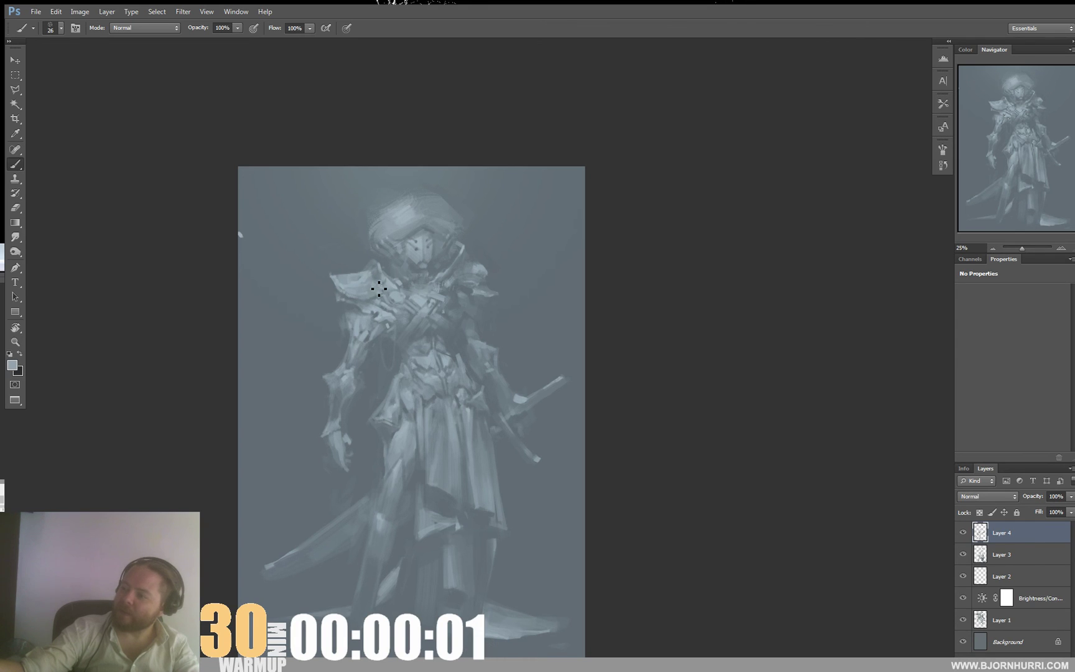
# Step: Refine the knee and shin of the leg in front of the sword blade using tones sampled around it
pyautogui.moveTo(658, 257); pyautogui.dragTo(715, 185)
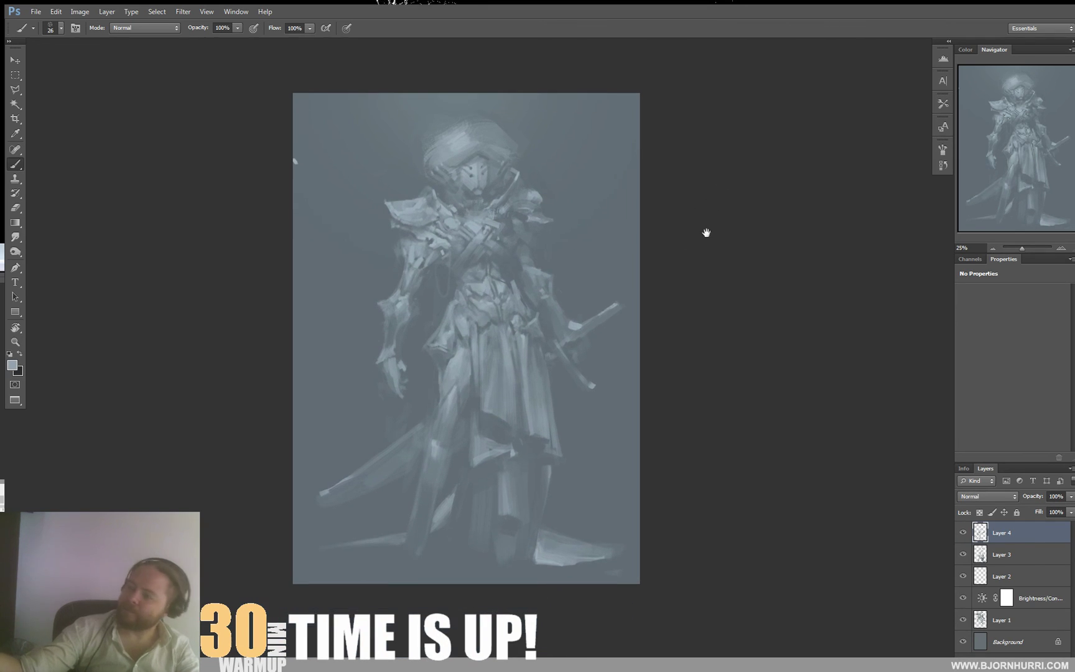
pyautogui.moveTo(706, 233); pyautogui.dragTo(687, 210)
pyautogui.keyDown('alt'); pyautogui.click(402, 536); pyautogui.keyUp('alt')
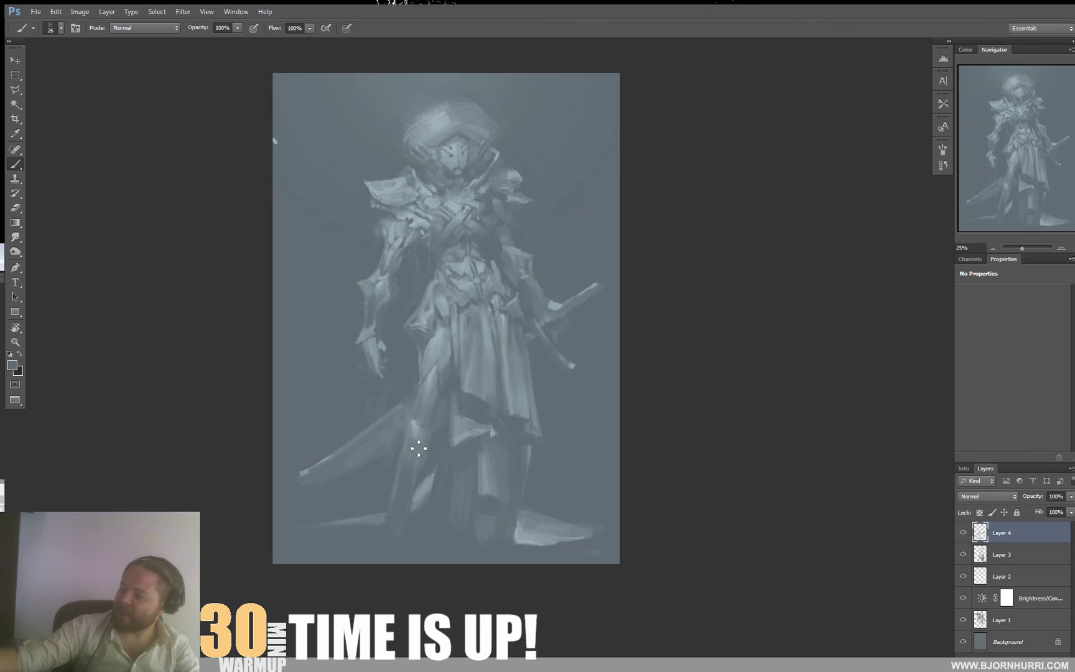
pyautogui.moveTo(423, 427)
pyautogui.mouseDown()
pyautogui.moveTo(437, 420)
pyautogui.moveTo(412, 443)
pyautogui.mouseUp()
pyautogui.keyDown('alt'); pyautogui.click(418, 430); pyautogui.keyUp('alt')
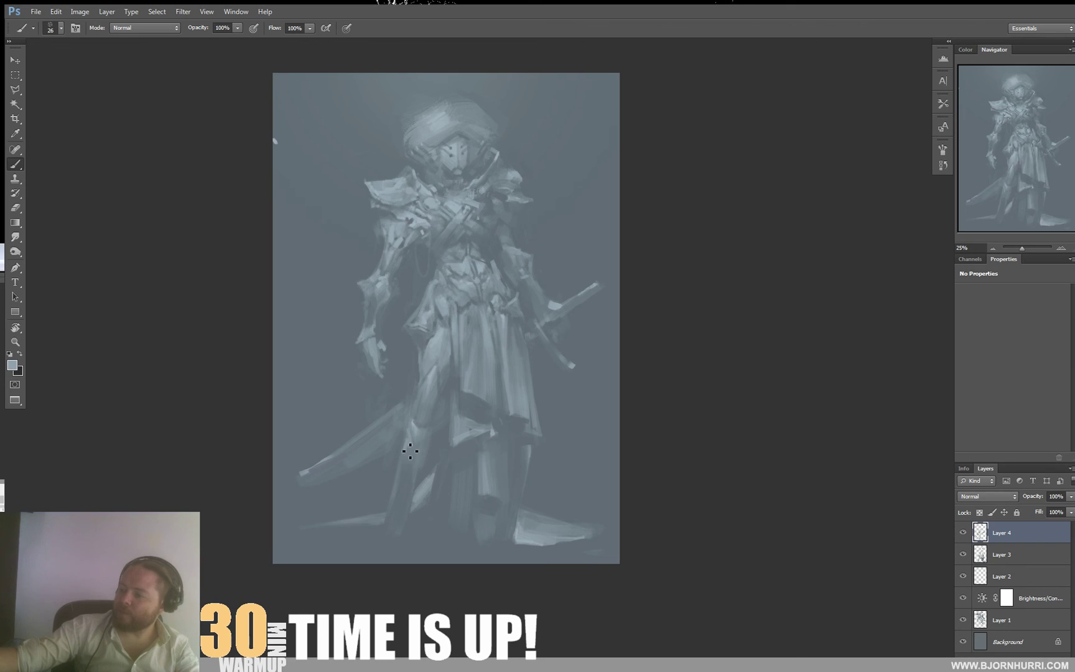
pyautogui.keyDown('alt'); pyautogui.click(407, 462); pyautogui.keyUp('alt')
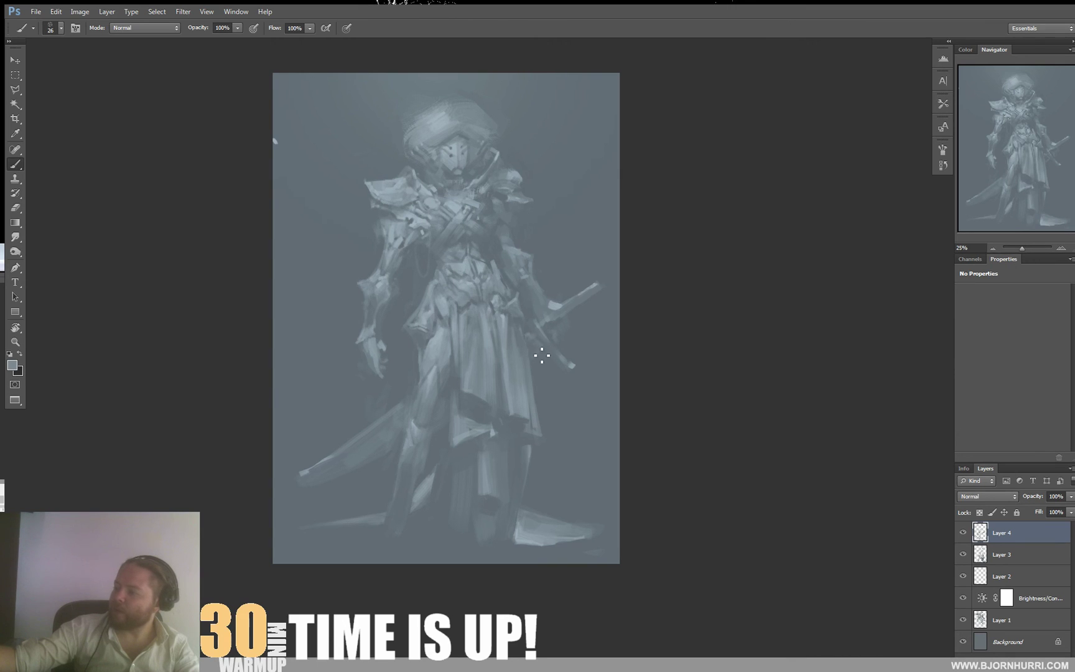
# Step: Sample the background tone beside the skirt, add a new layer on top, and enlarge the brush to 360 px
pyautogui.moveTo(684, 285)
pyautogui.mouseDown()
pyautogui.moveTo(672, 305)
pyautogui.moveTo(672, 293)
pyautogui.mouseUp()
pyautogui.rightClick(584, 368)
pyautogui.click(667, 393)
pyautogui.press('Return')
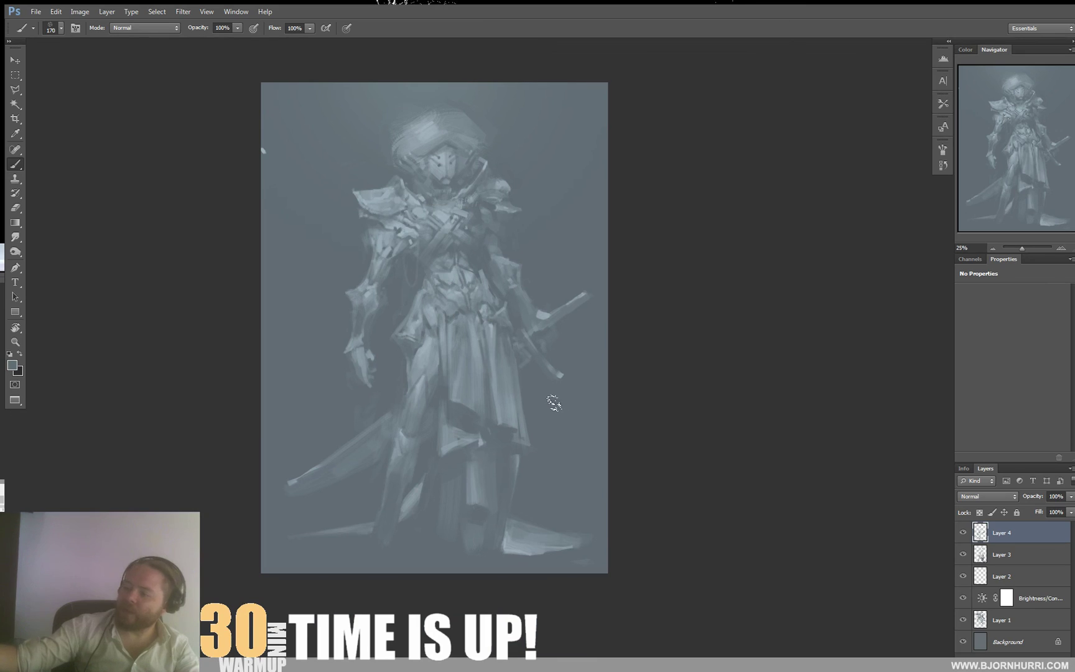
pyautogui.keyDown('alt'); pyautogui.click(552, 408); pyautogui.keyUp('alt')
pyautogui.hotkey('ctrl', 'shift', 'alt', 'n')
pyautogui.rightClick(583, 358)
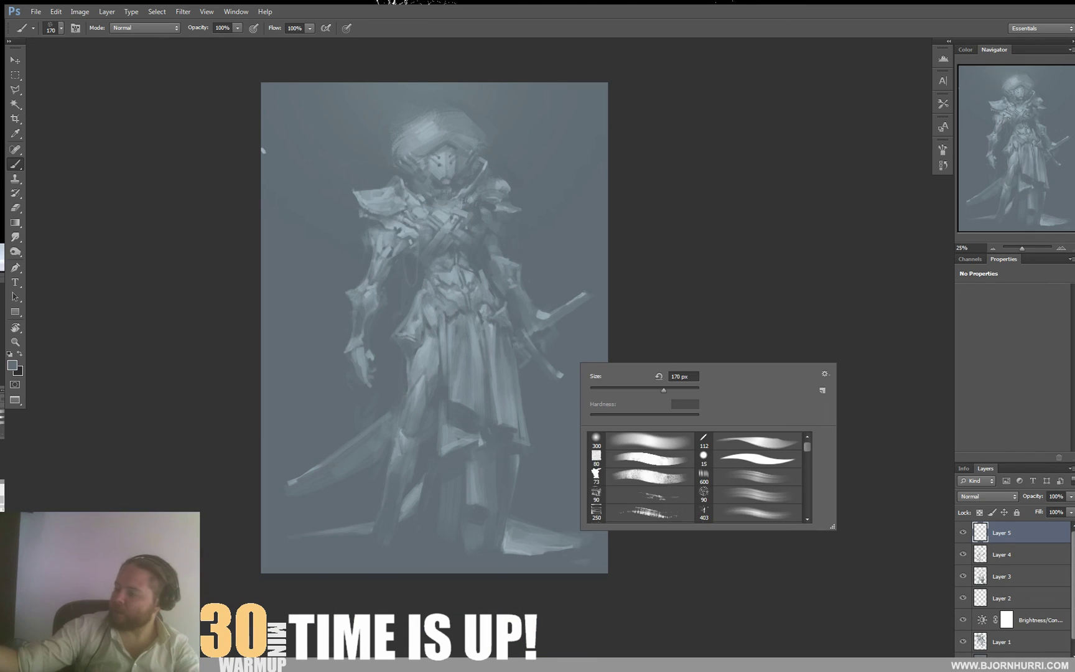
pyautogui.write('360')
pyautogui.press('Return')
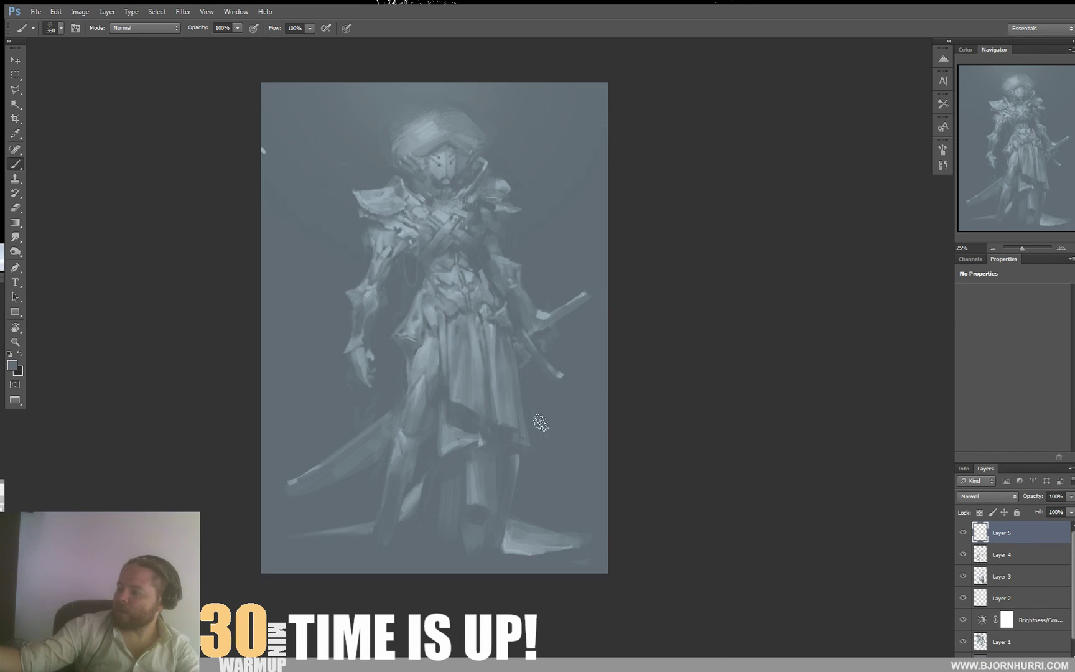
pyautogui.moveTo(711, 284); pyautogui.dragTo(690, 311)
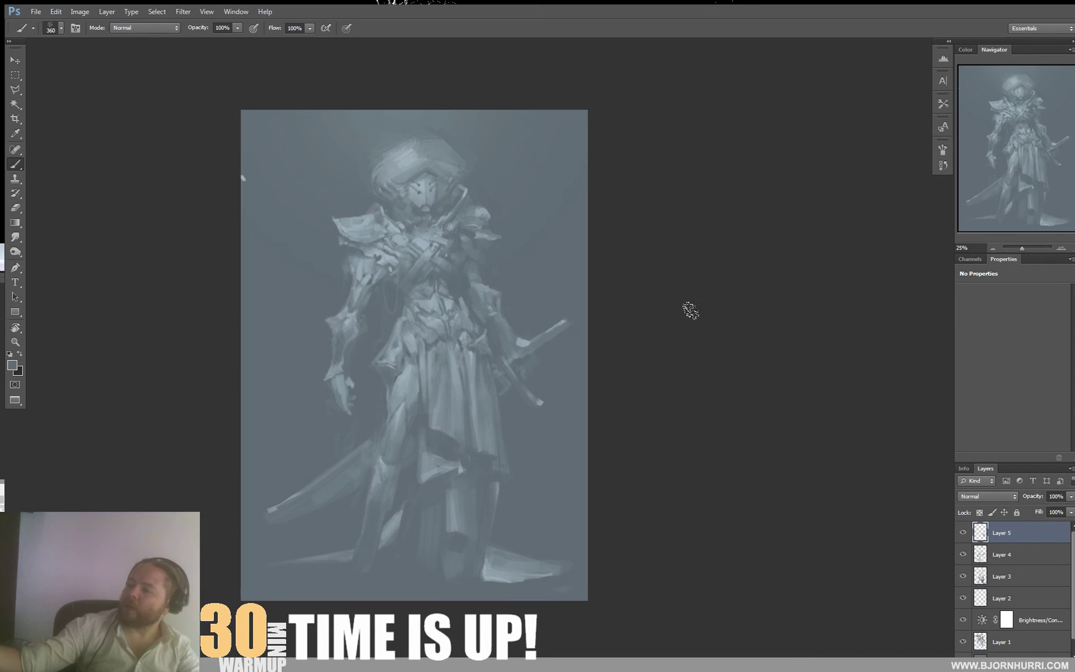